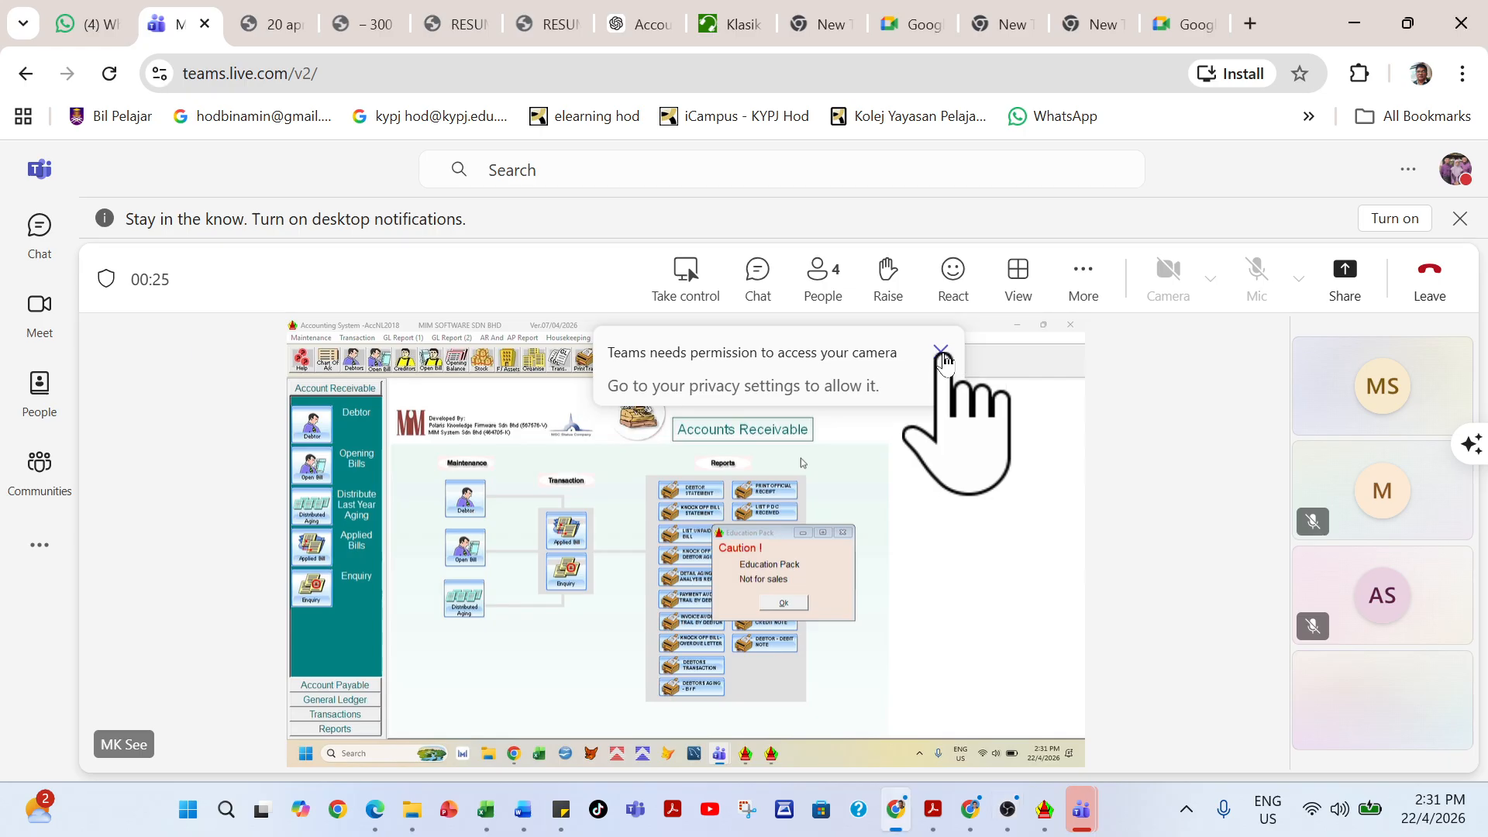
# Dismiss the camera permission notice and admit the waiting guest to the Teams meeting
pyautogui.click(941, 354)
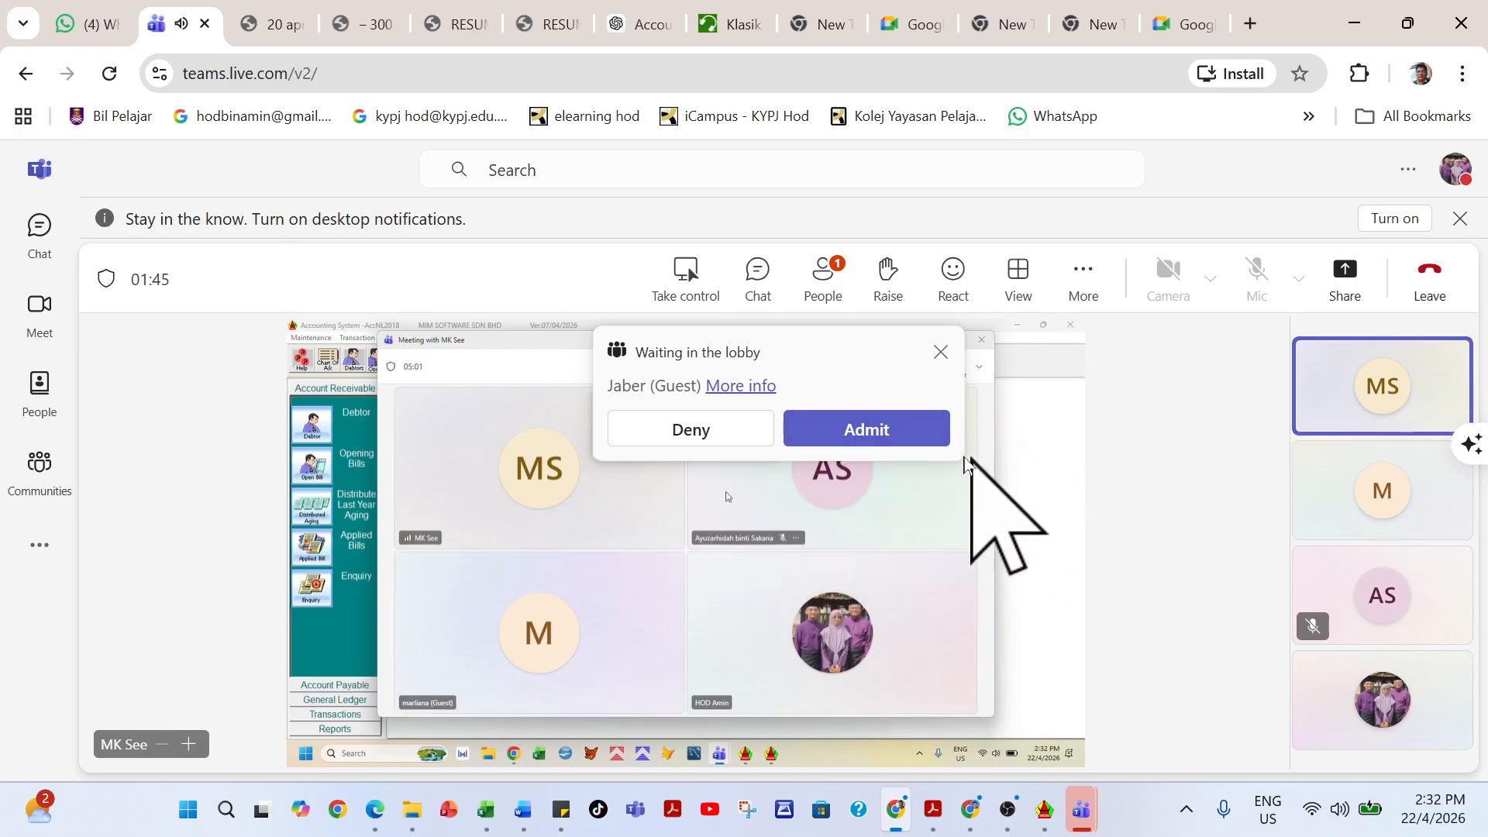
pyautogui.click(897, 440)
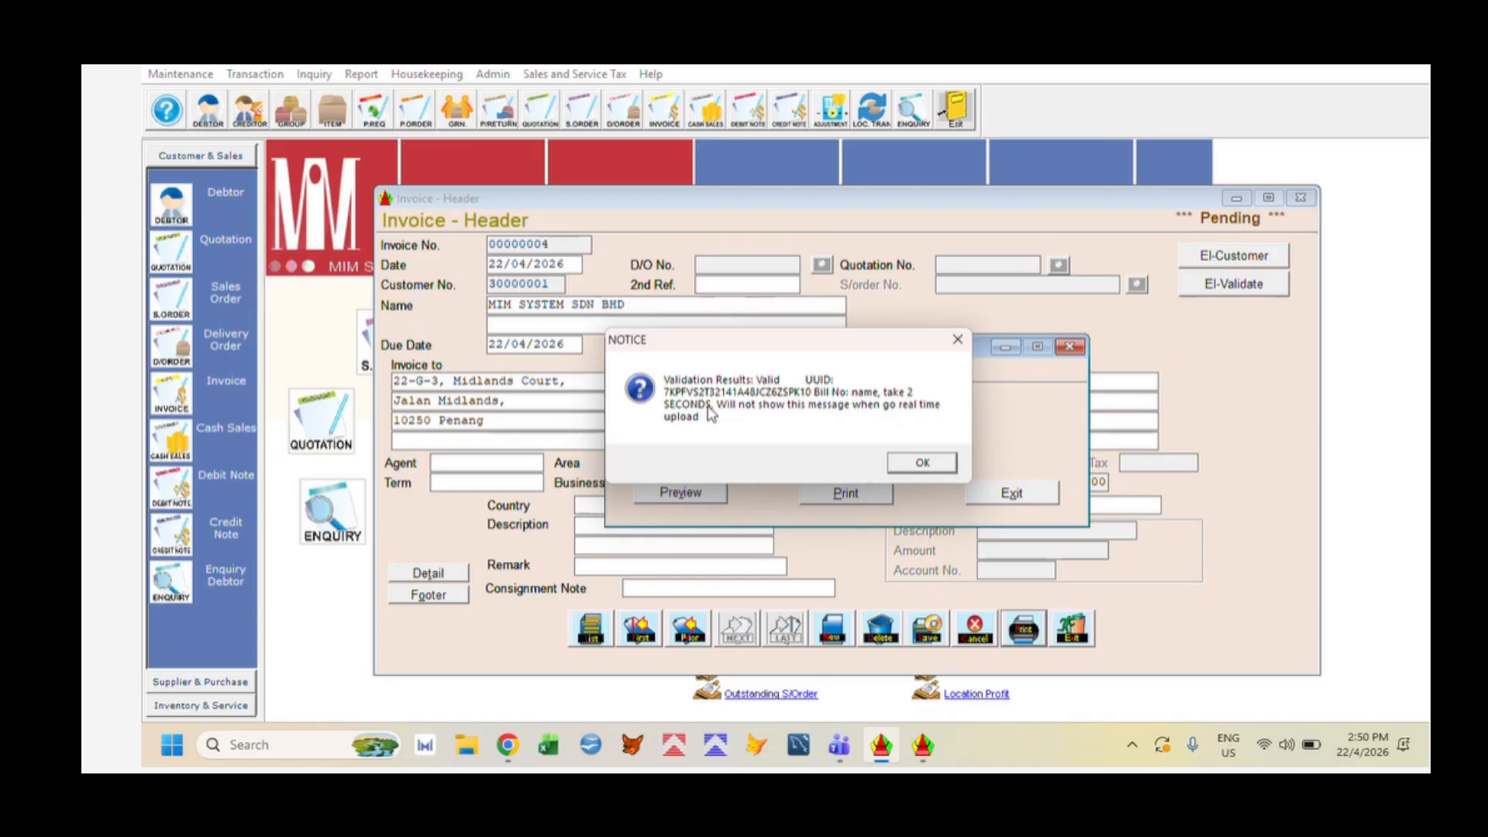
# Acknowledge the e-invoice validation and processing notices and leave the Bill Listing dialog
pyautogui.click(921, 464)
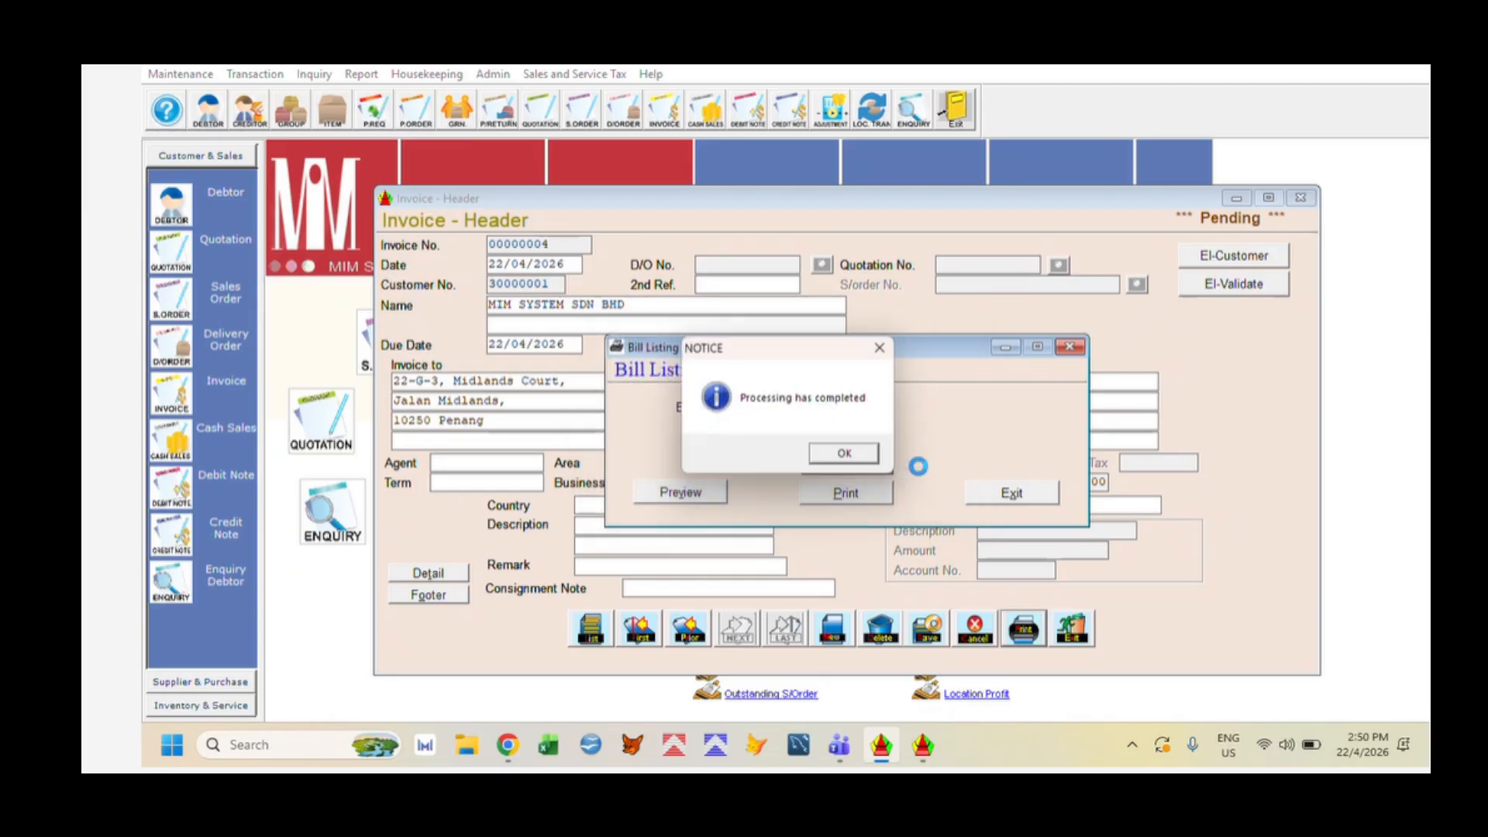
pyautogui.click(843, 451)
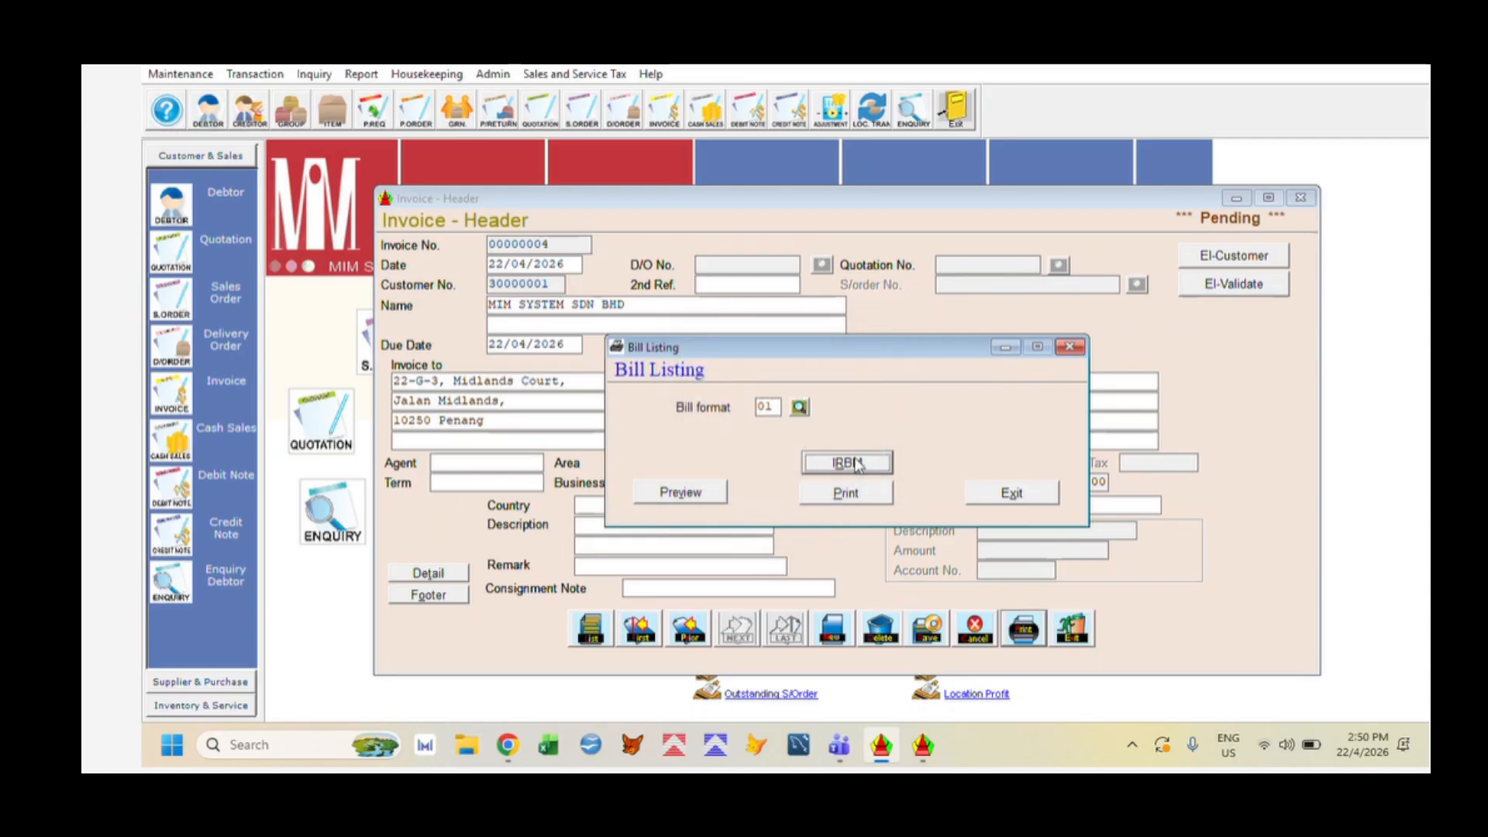
pyautogui.click(989, 496)
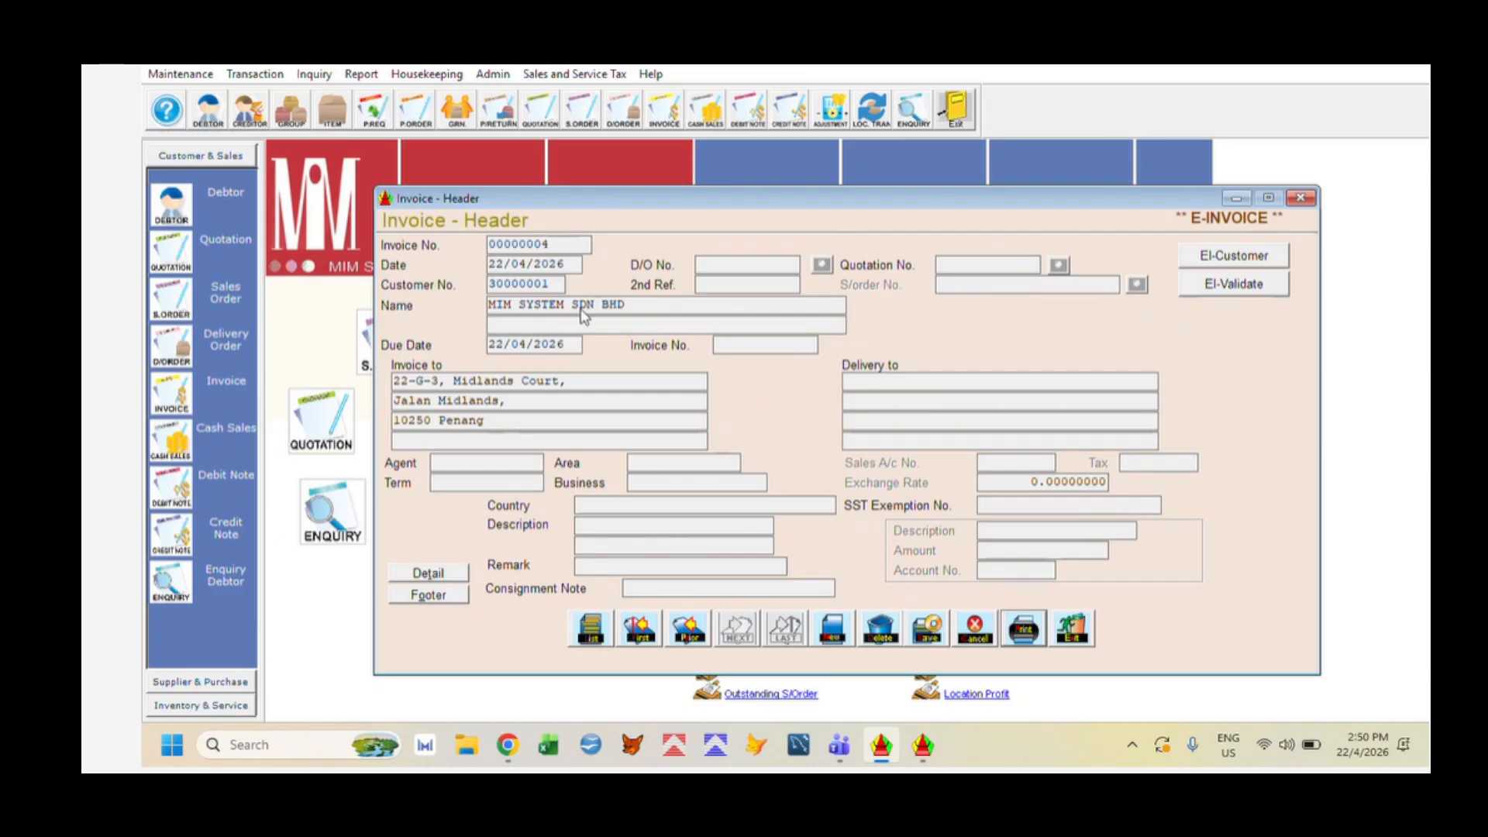
# Lower the computer's sound volume to about 54
pyautogui.press('XF86AudioLowerVolume')
pyautogui.press('XF86AudioLowerVolume')
pyautogui.press('XF86AudioLowerVolume')
pyautogui.press('XF86AudioLowerVolume')
pyautogui.press('XF86AudioLowerVolume')
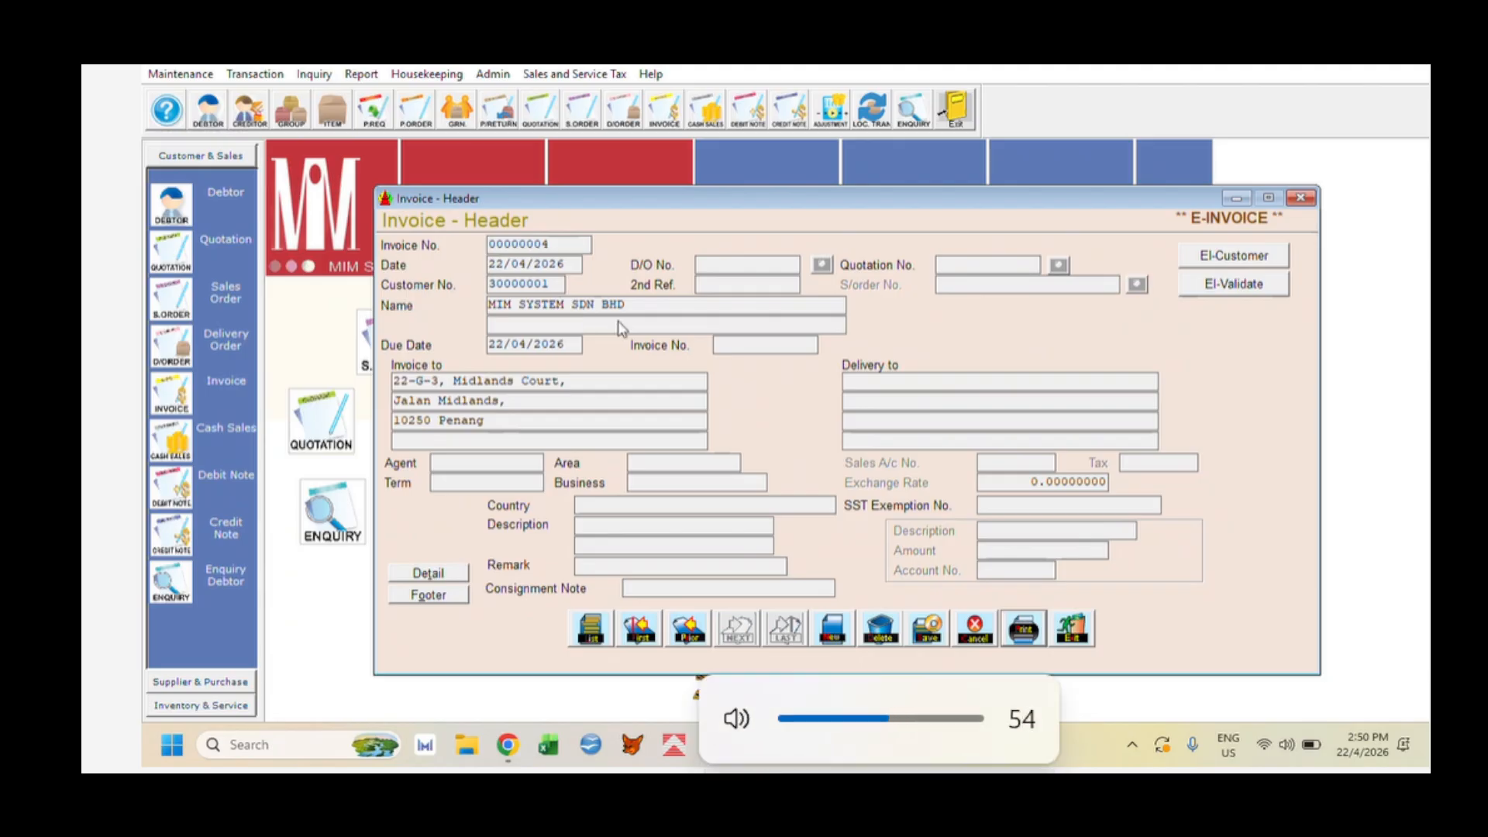
# Show the invoice's E-Invoice validation status and highlight the validation ID for examination
pyautogui.click(1232, 284)
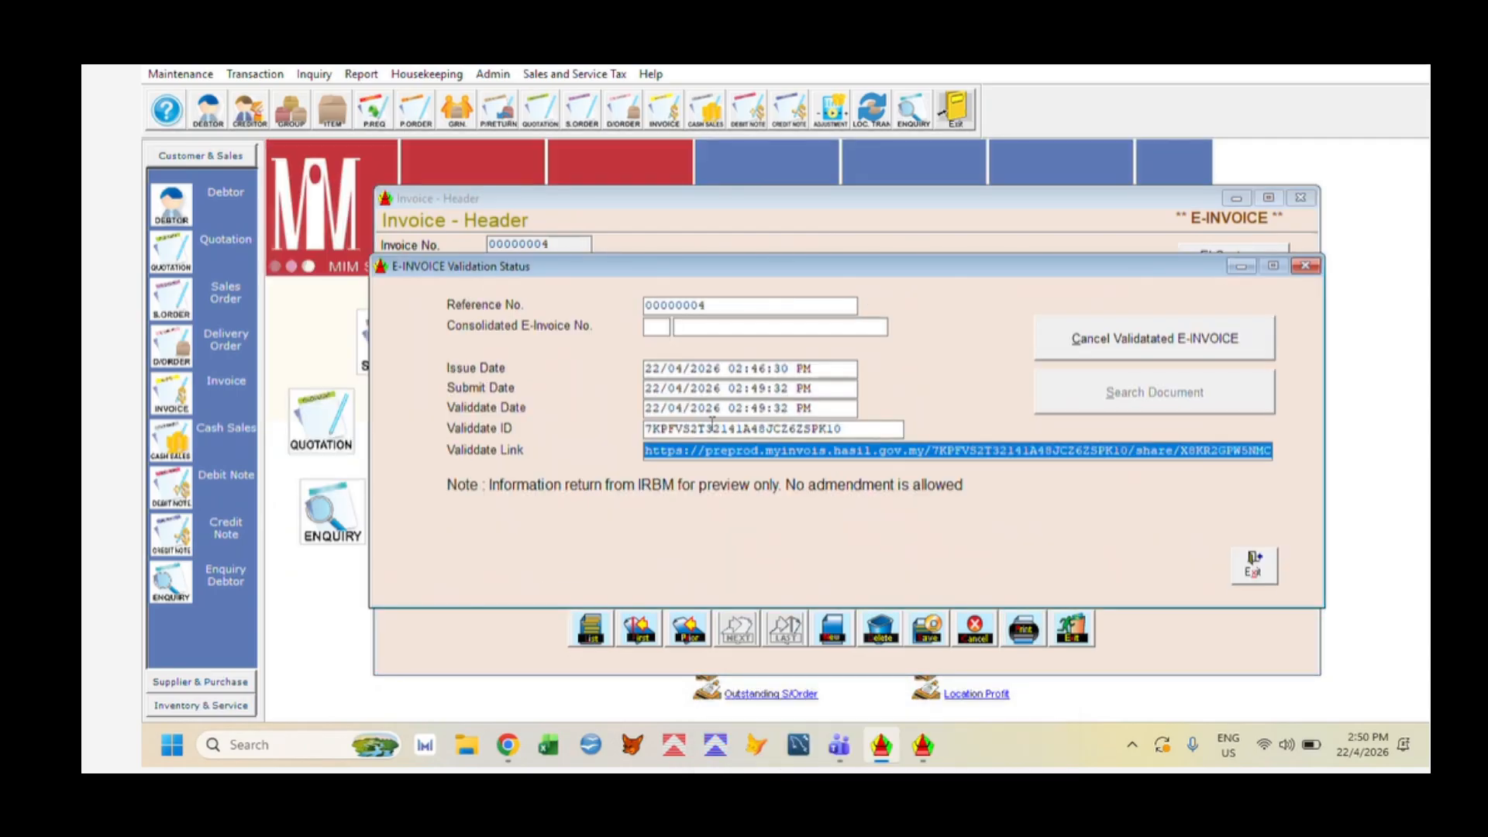
pyautogui.moveTo(844, 432); pyautogui.dragTo(684, 417)
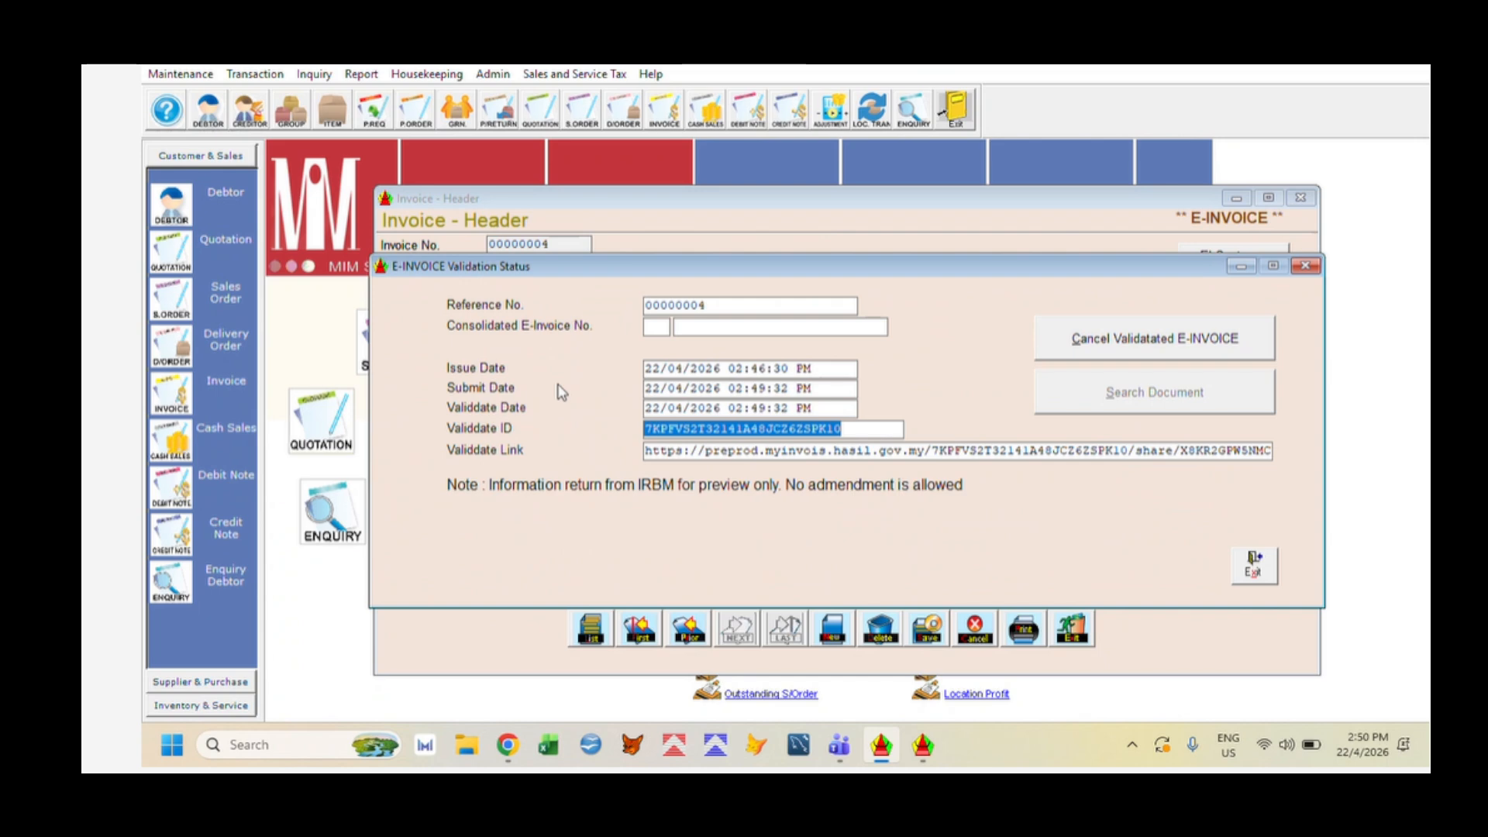
pyautogui.moveTo(676, 267); pyautogui.dragTo(583, 290)
pyautogui.moveTo(751, 452); pyautogui.dragTo(534, 450)
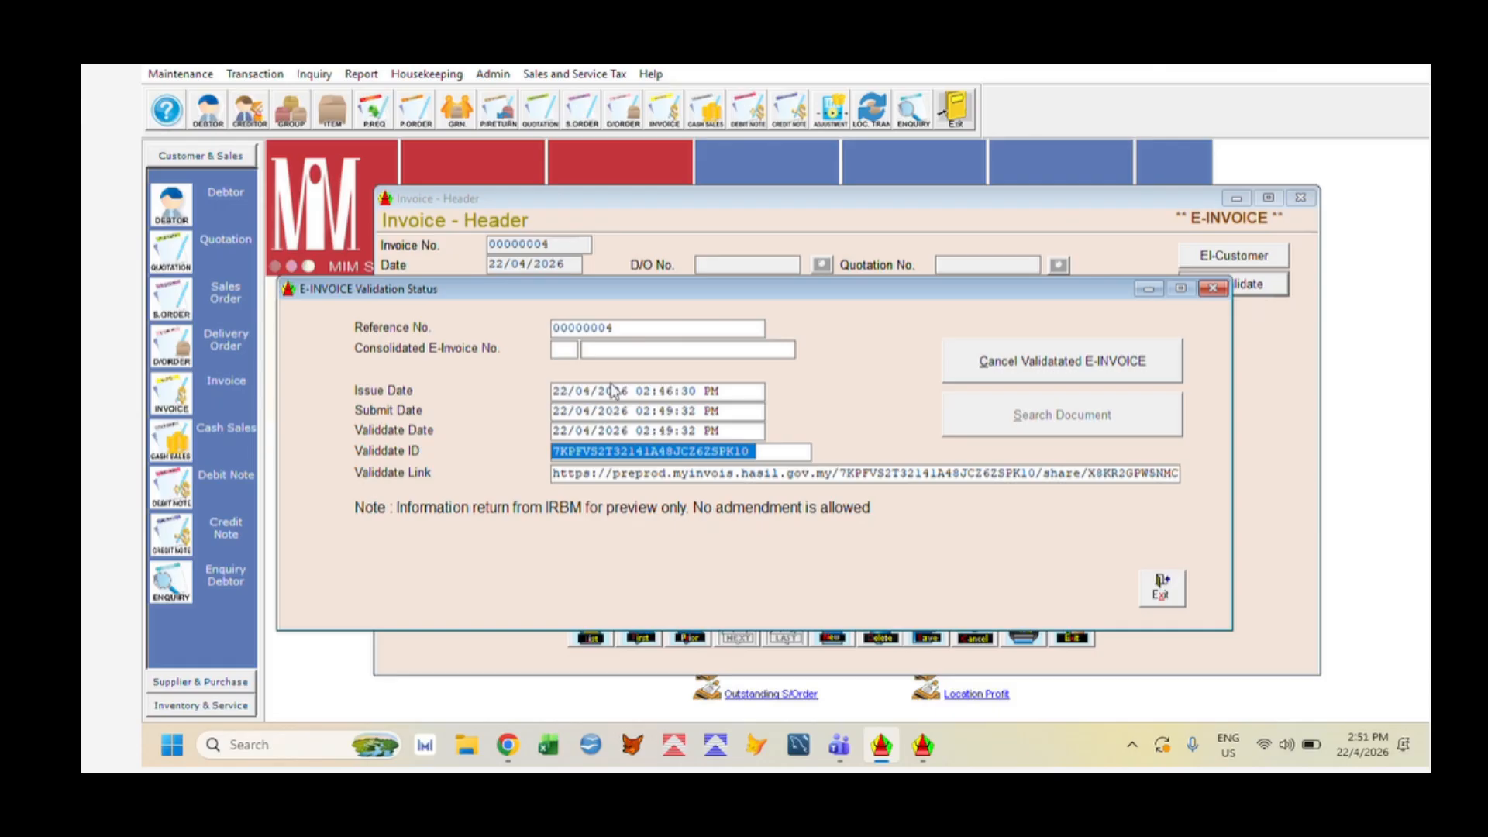
# Examine the validation link, highlighting its preprod part, and close the E-Invoice validation status
pyautogui.moveTo(673, 475); pyautogui.dragTo(710, 486)
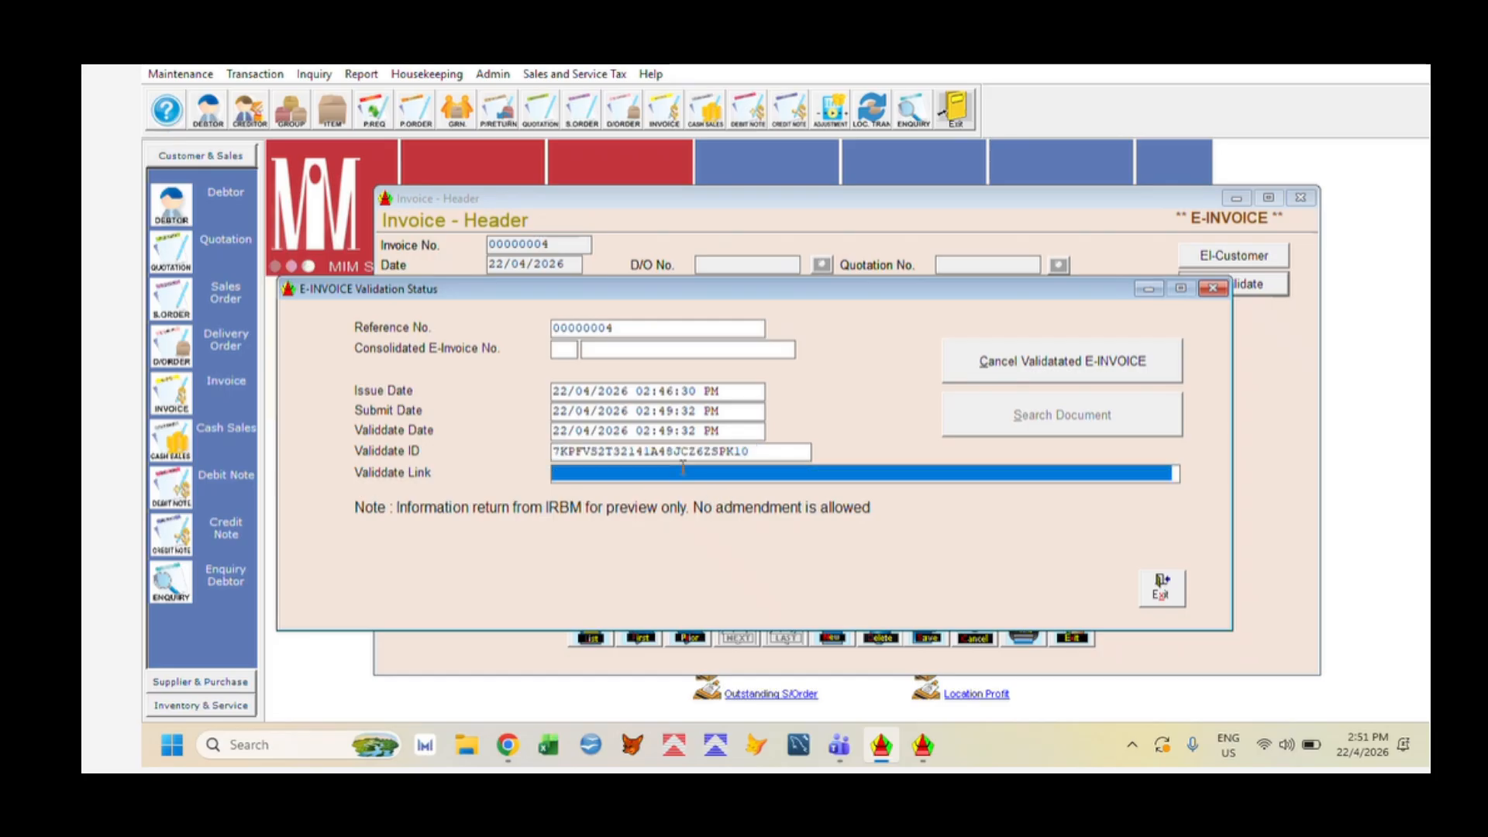
pyautogui.press('Home')
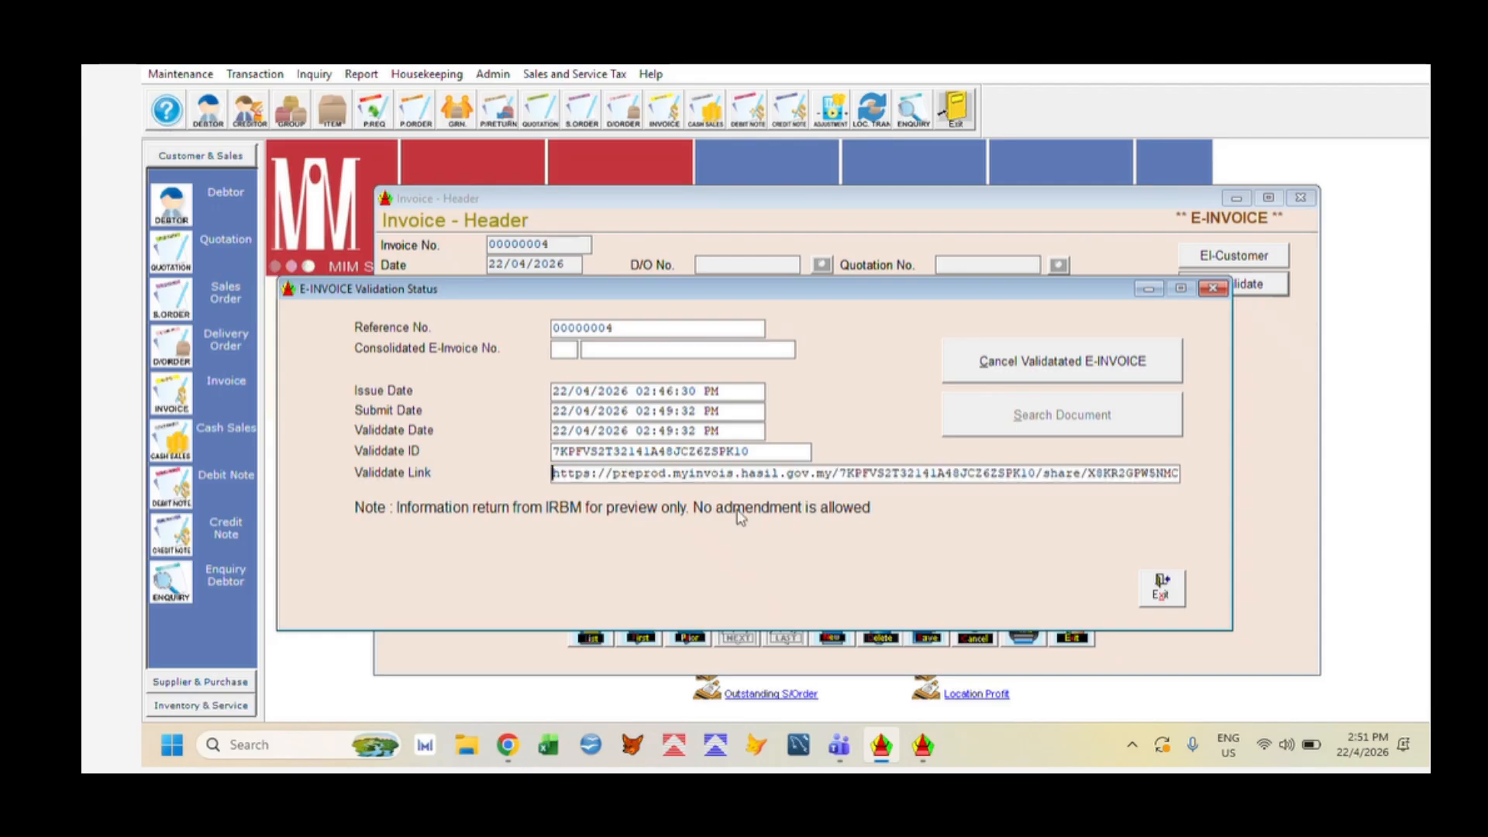
pyautogui.moveTo(606, 475); pyautogui.dragTo(670, 471)
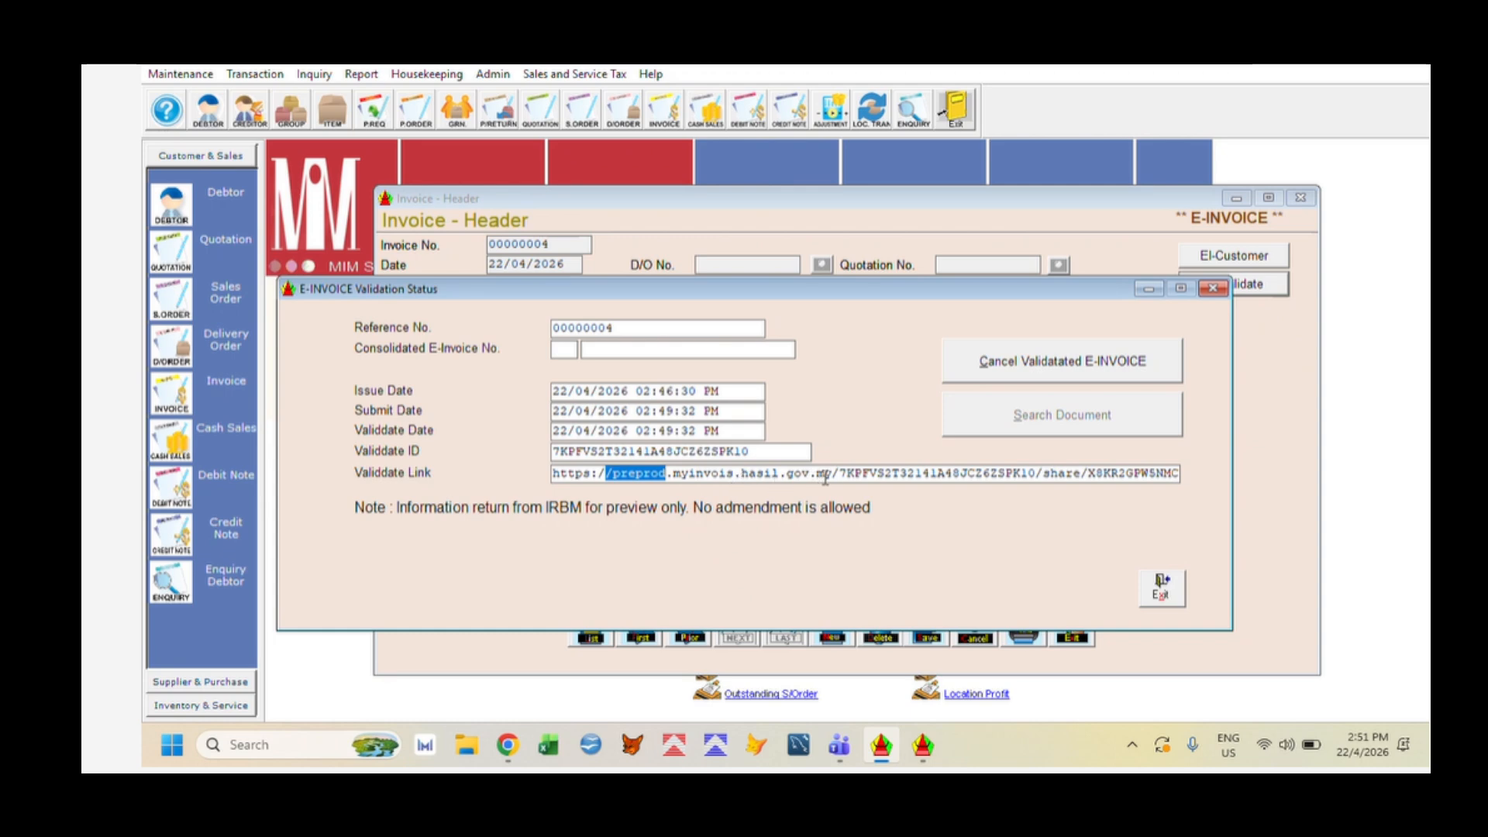
pyautogui.moveTo(668, 474); pyautogui.dragTo(613, 474)
pyautogui.click(1164, 591)
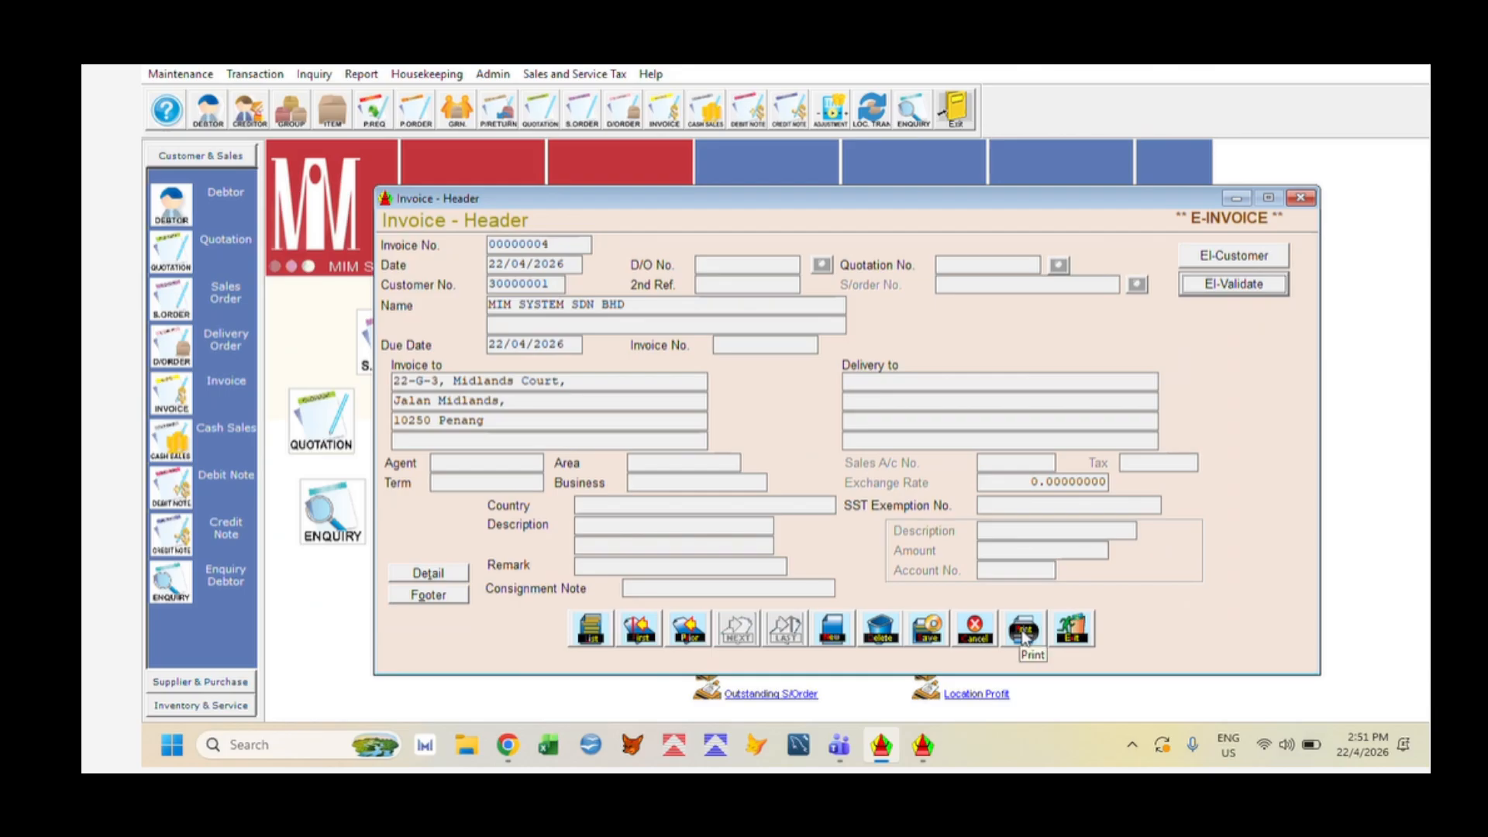
# Preview the invoice in bill format 01 and examine its heading, item lines and the QR code in the footer
pyautogui.click(1025, 635)
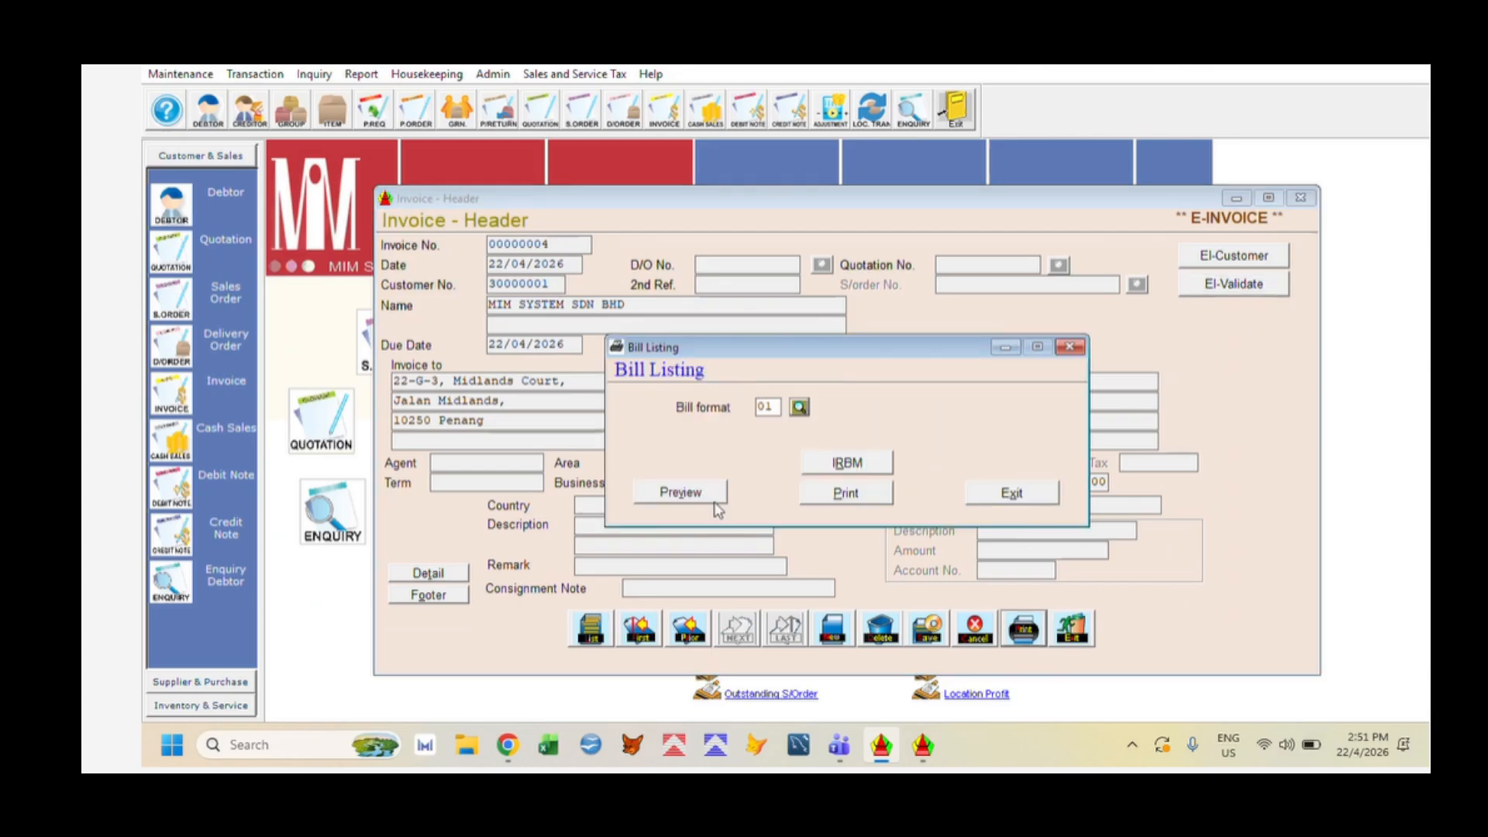
pyautogui.click(713, 496)
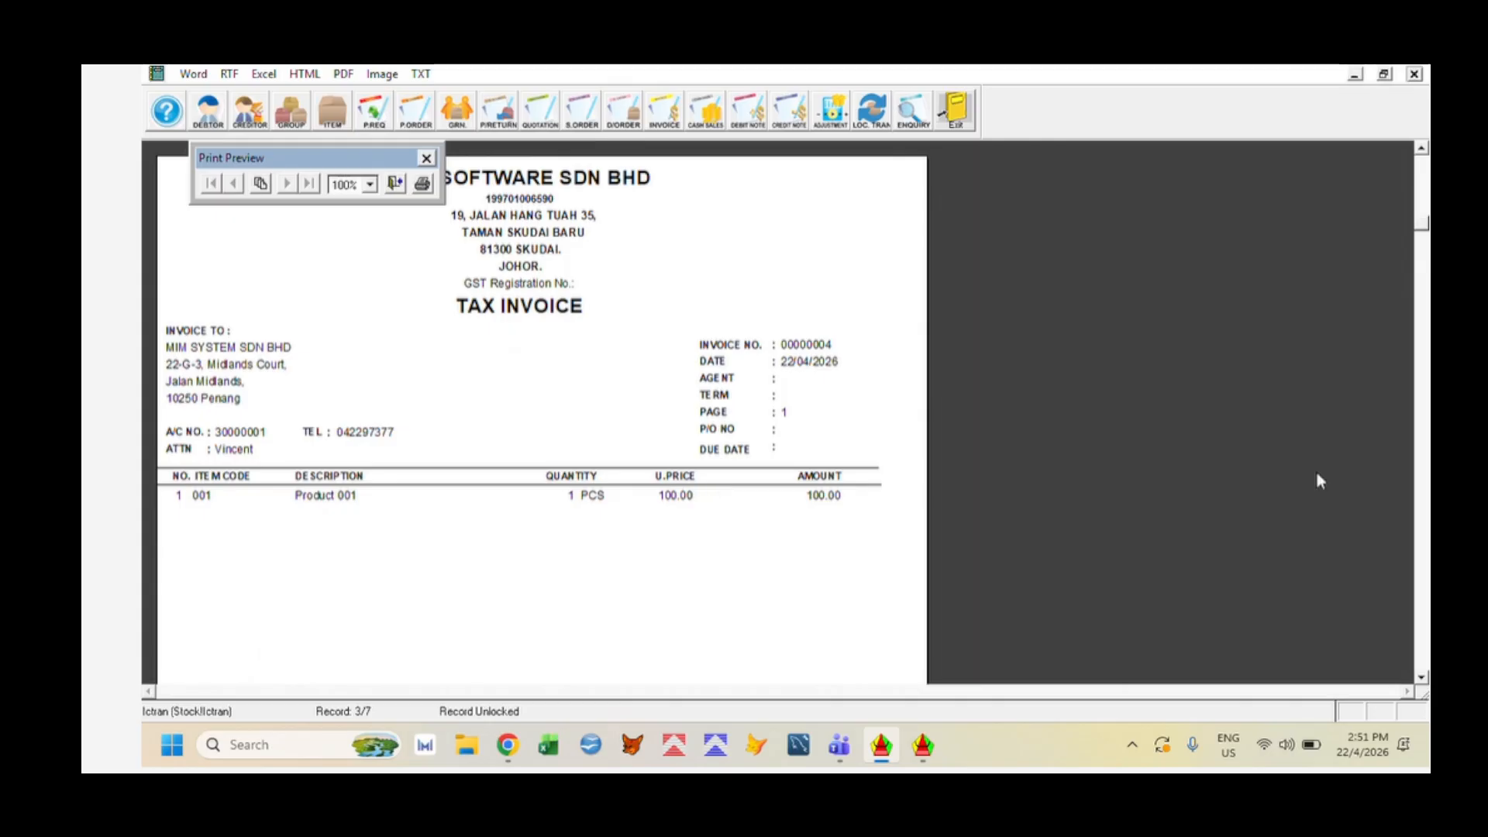
pyautogui.click(1420, 461)
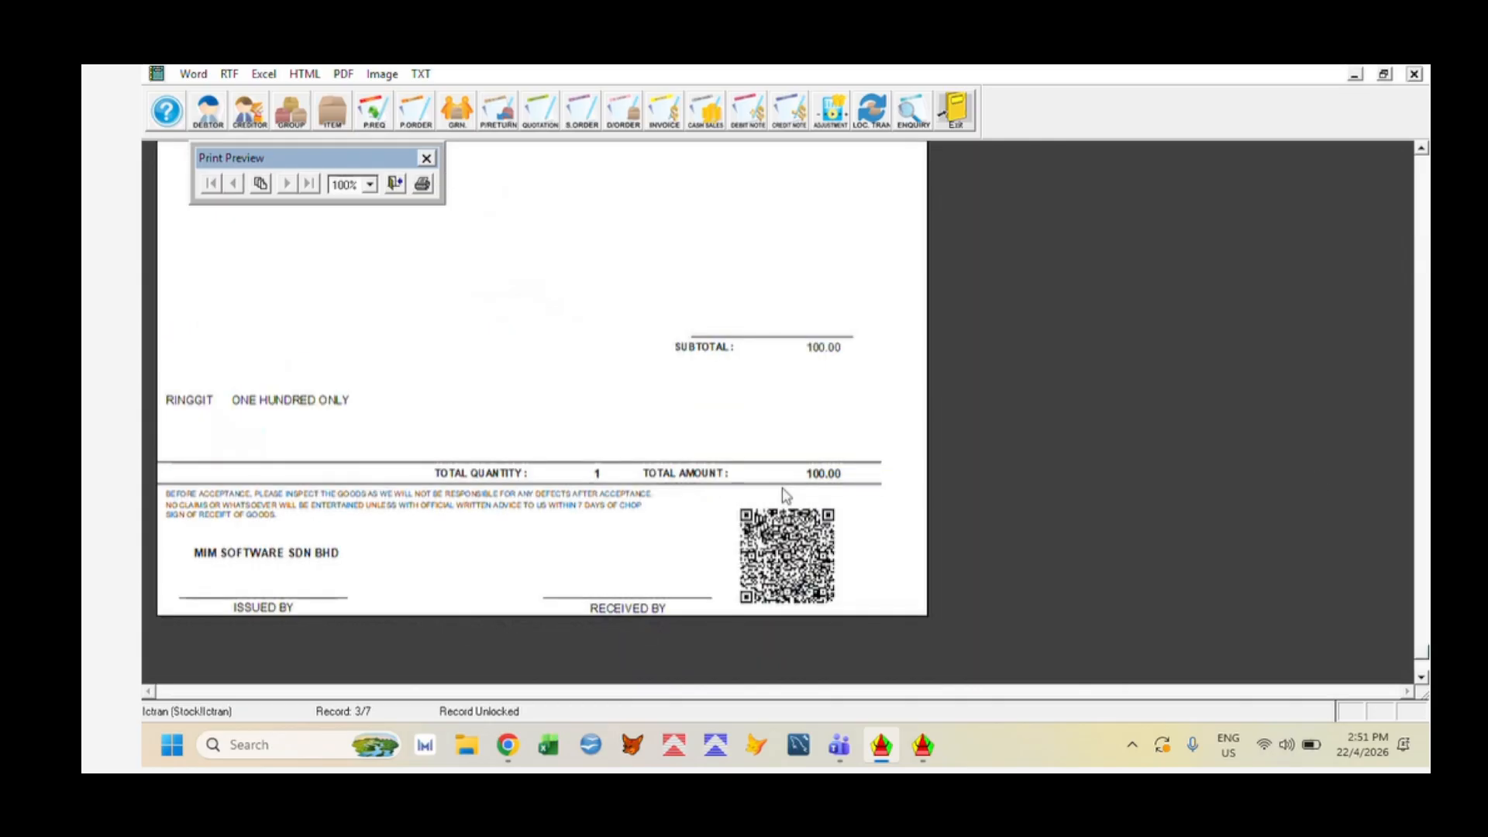
pyautogui.click(1422, 192)
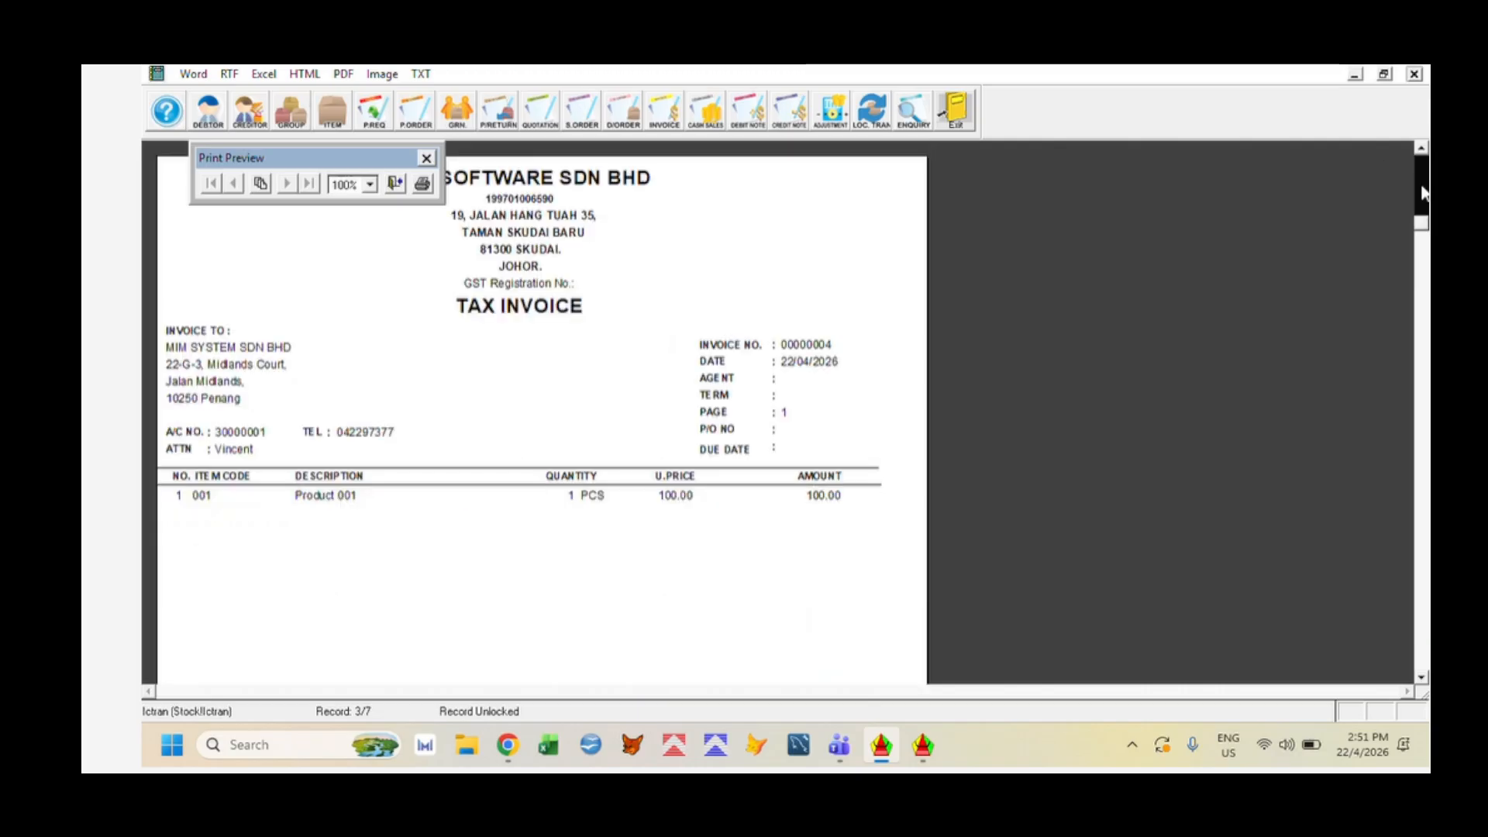
pyautogui.click(1423, 430)
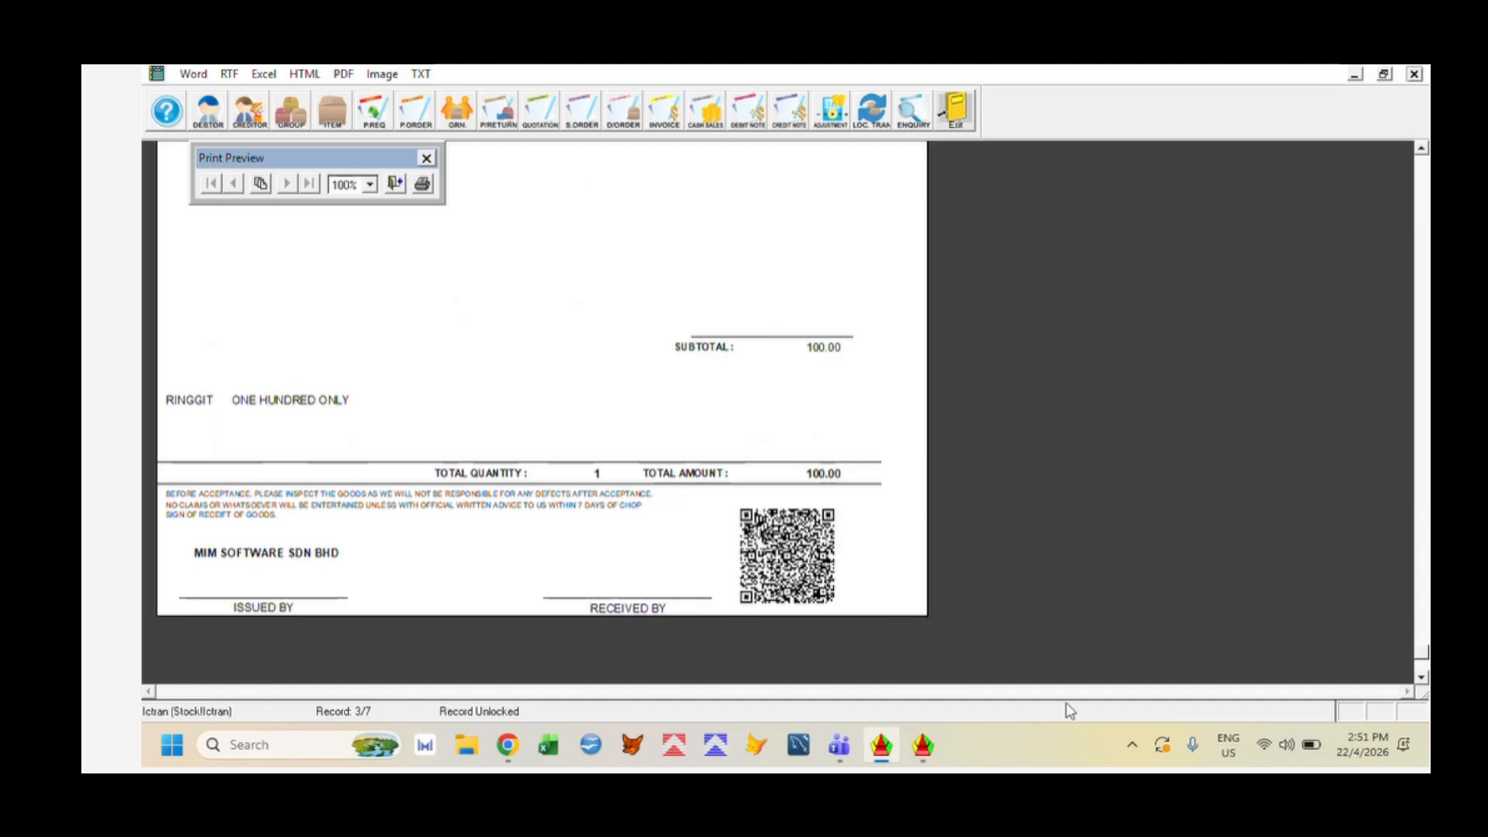
# Try to start multi-screen collaboration with the connected phone through the Huawei Control Panel and PC Manager
pyautogui.click(1132, 746)
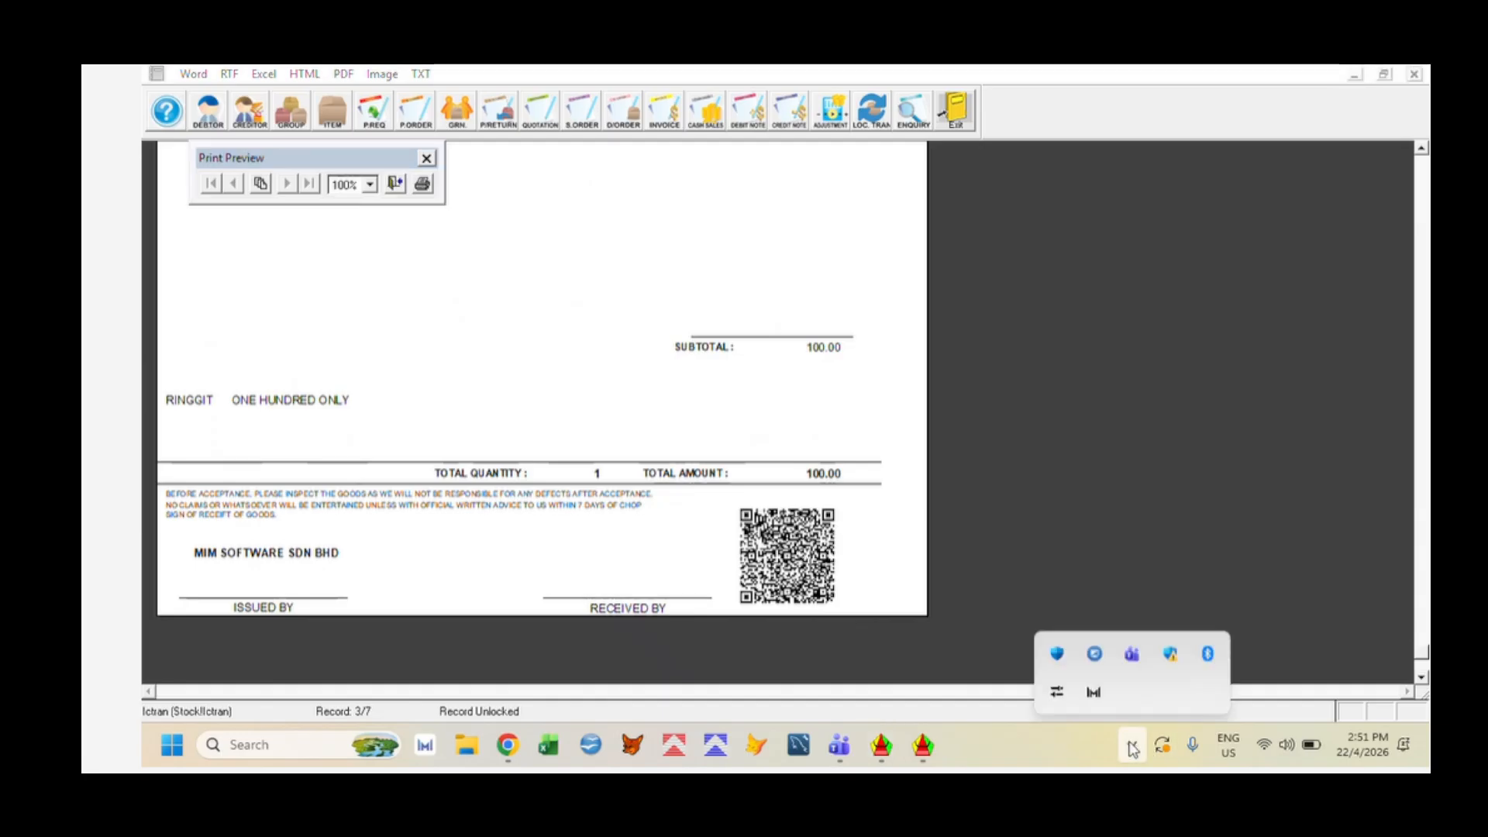
pyautogui.click(1092, 692)
pyautogui.click(1091, 692)
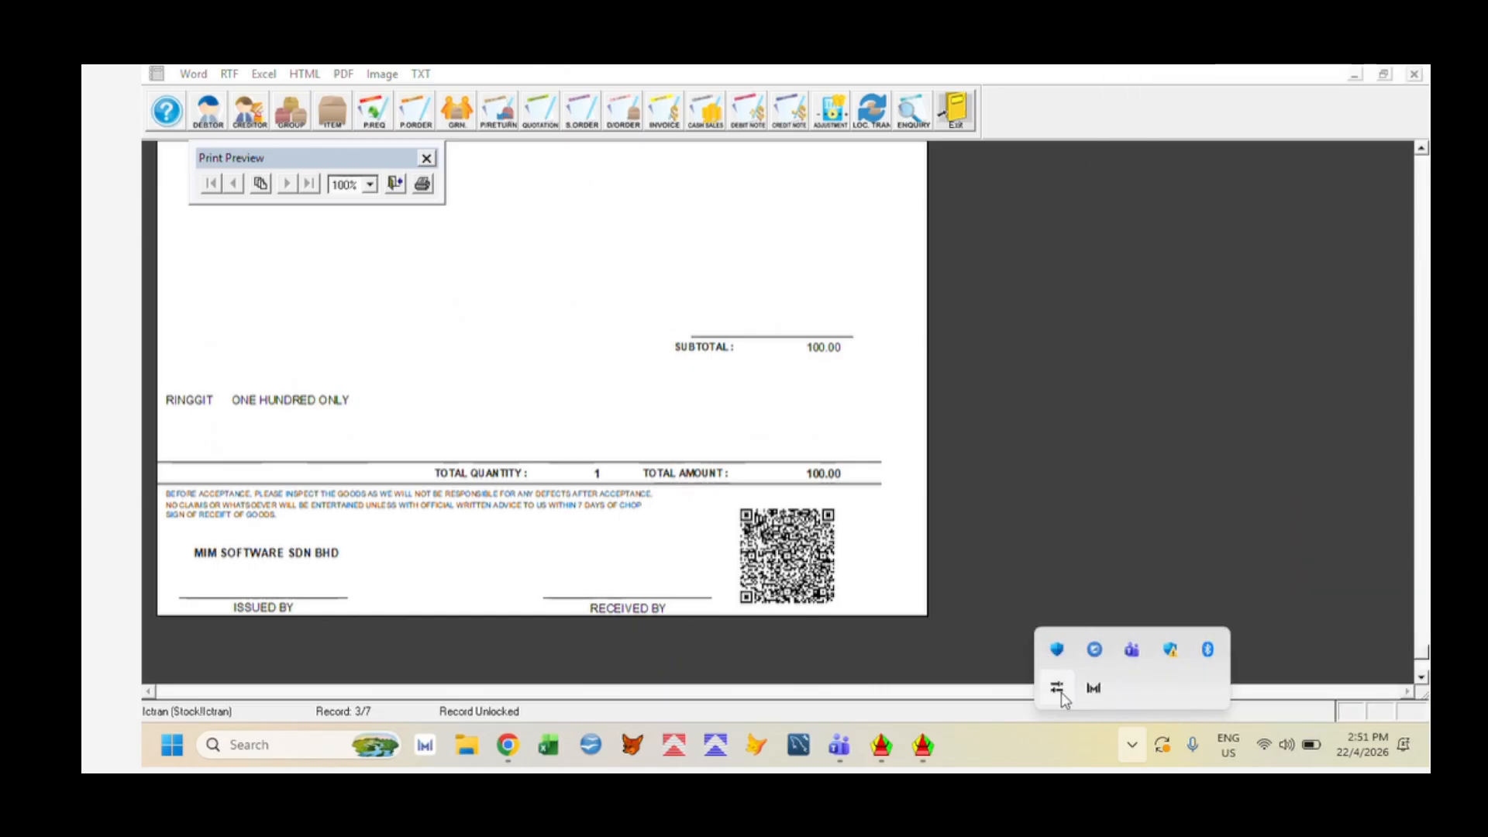
pyautogui.click(1058, 690)
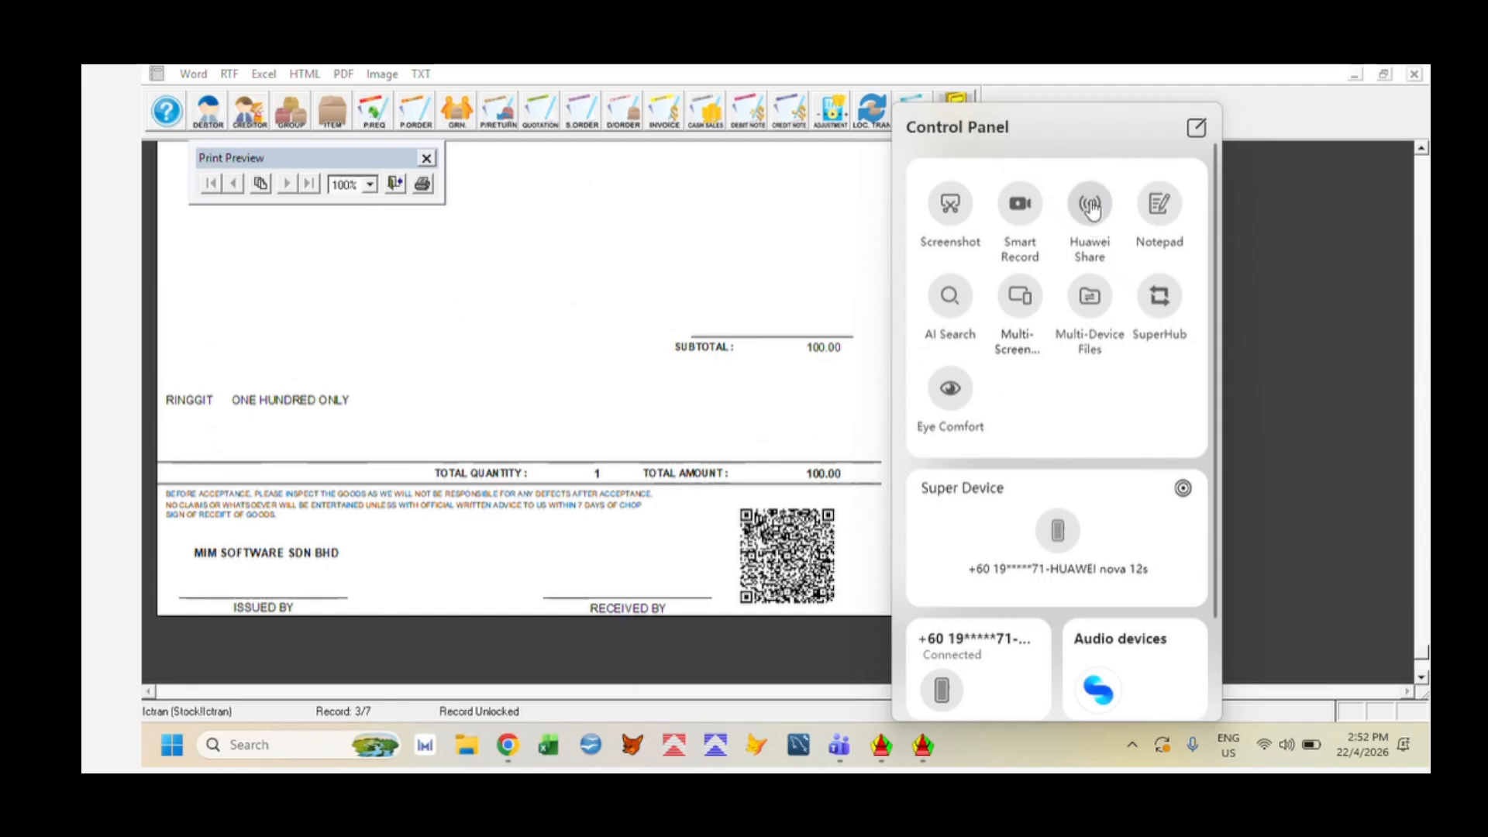
pyautogui.click(1020, 309)
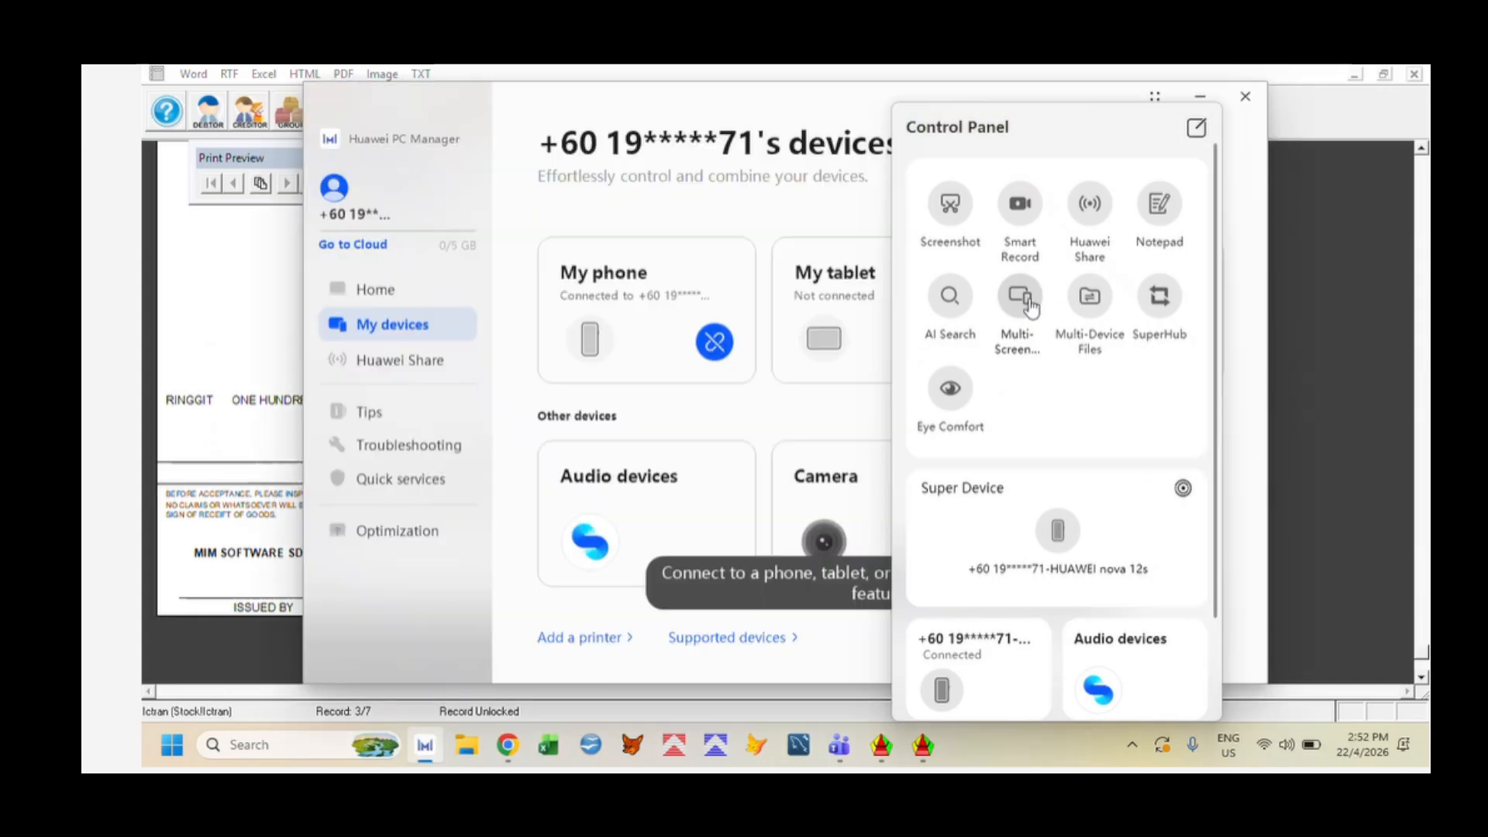
pyautogui.click(638, 341)
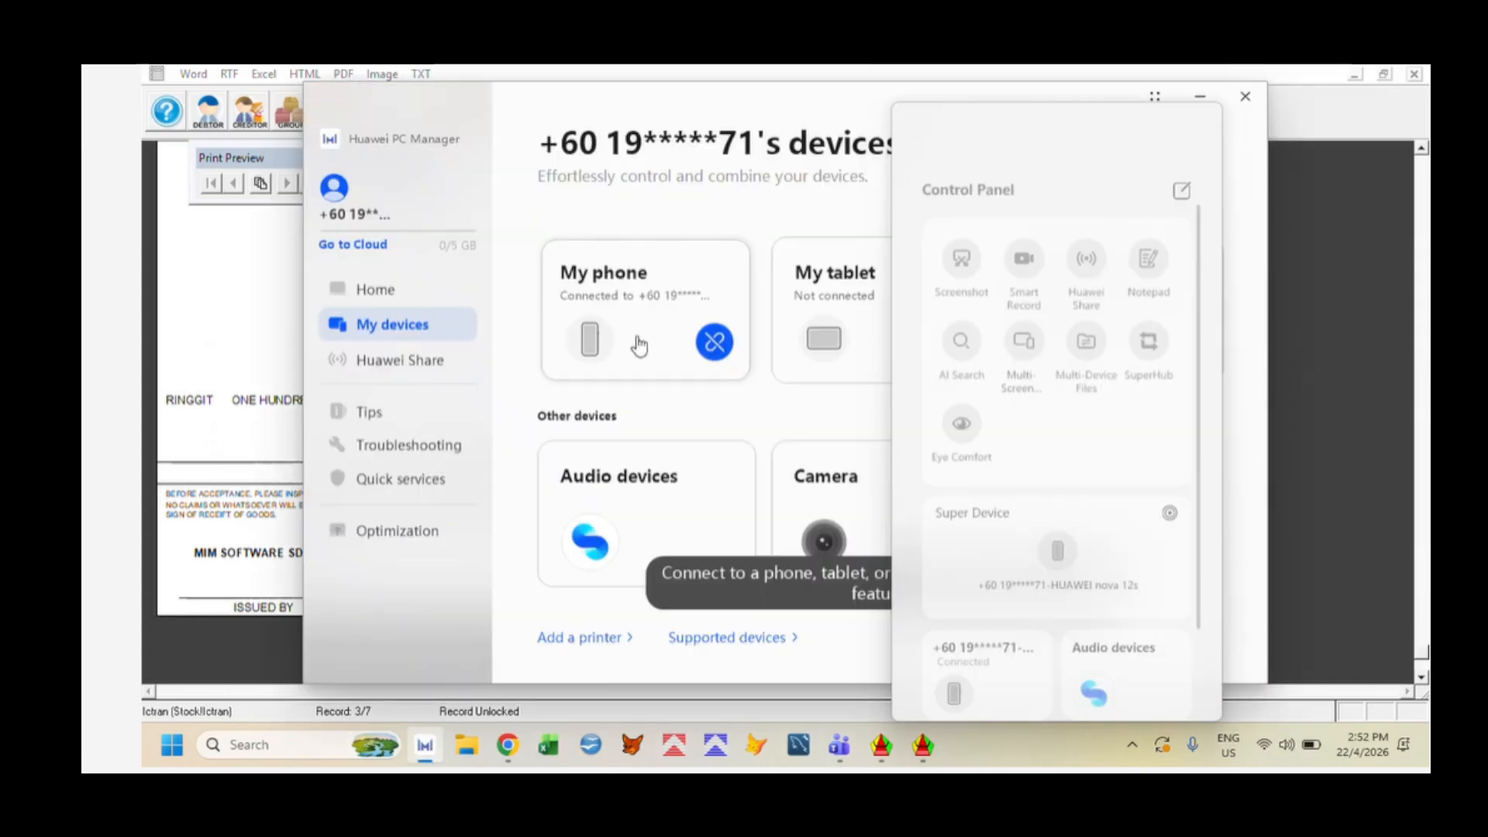
pyautogui.click(1199, 103)
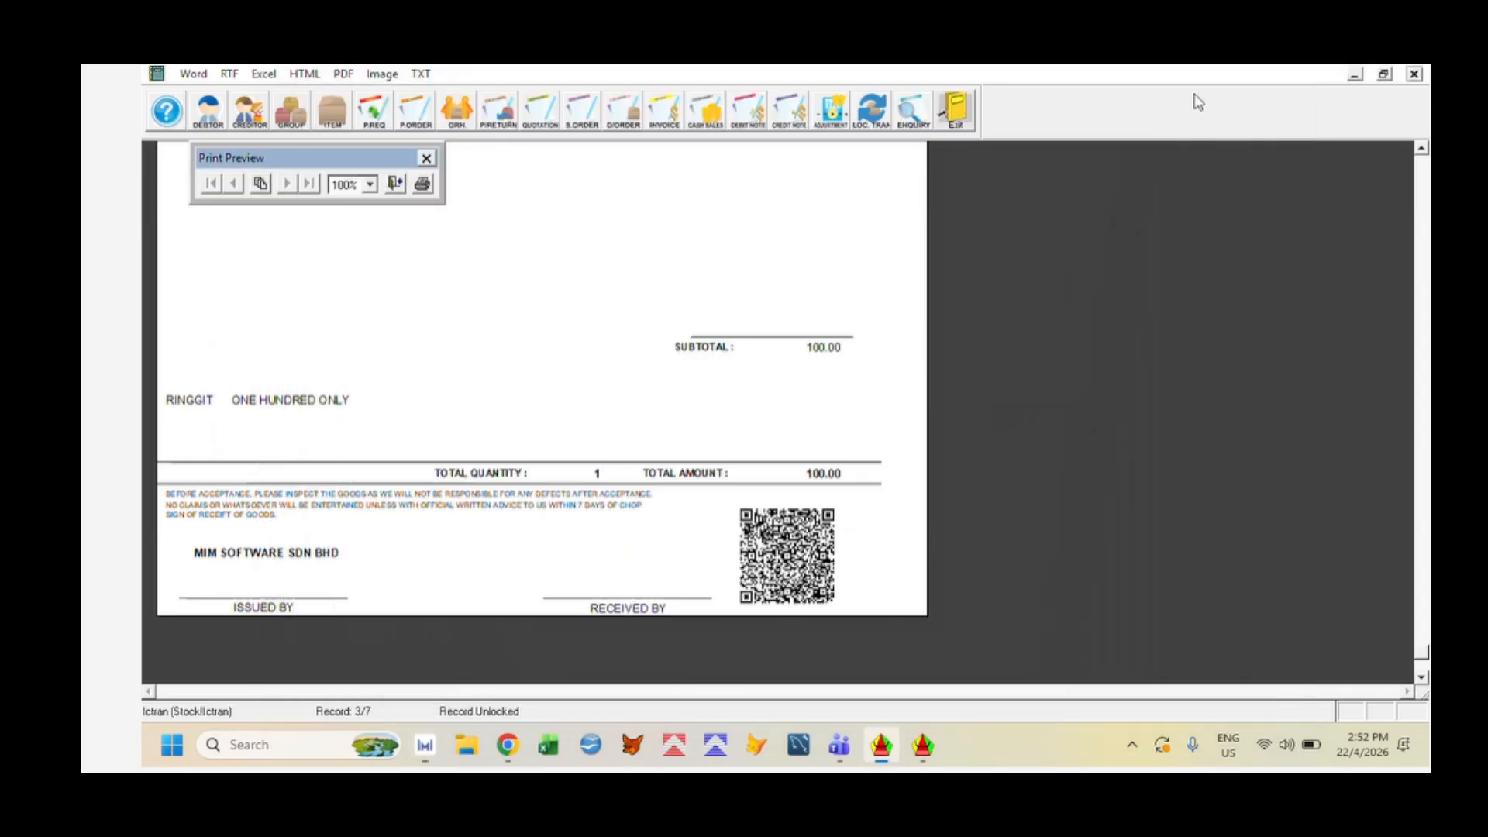
# Mirror the phone on the computer with multi-screen collaboration and back out of the open WhatsApp chat
pyautogui.click(1132, 746)
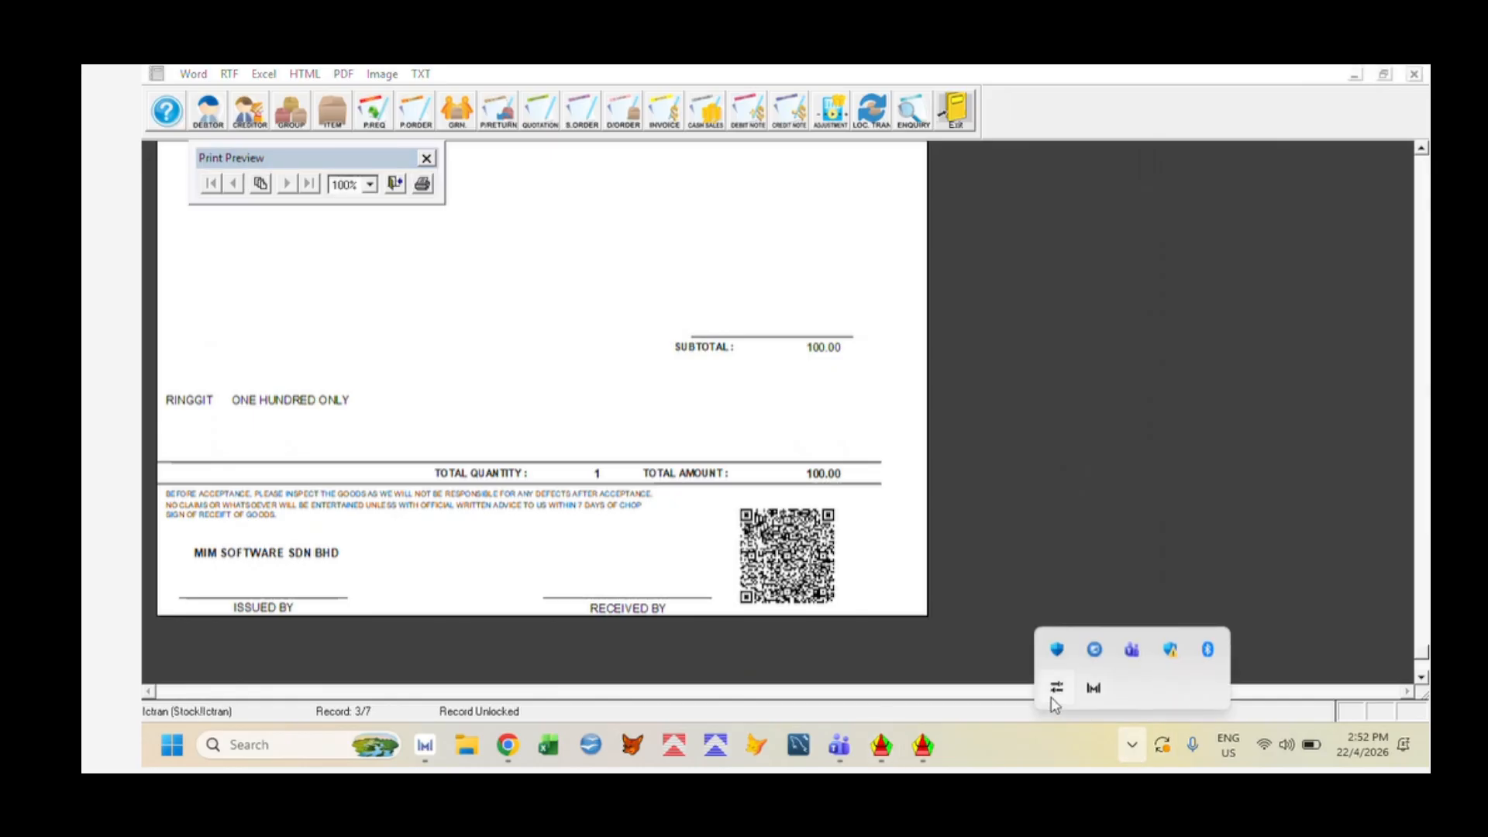
pyautogui.click(1054, 691)
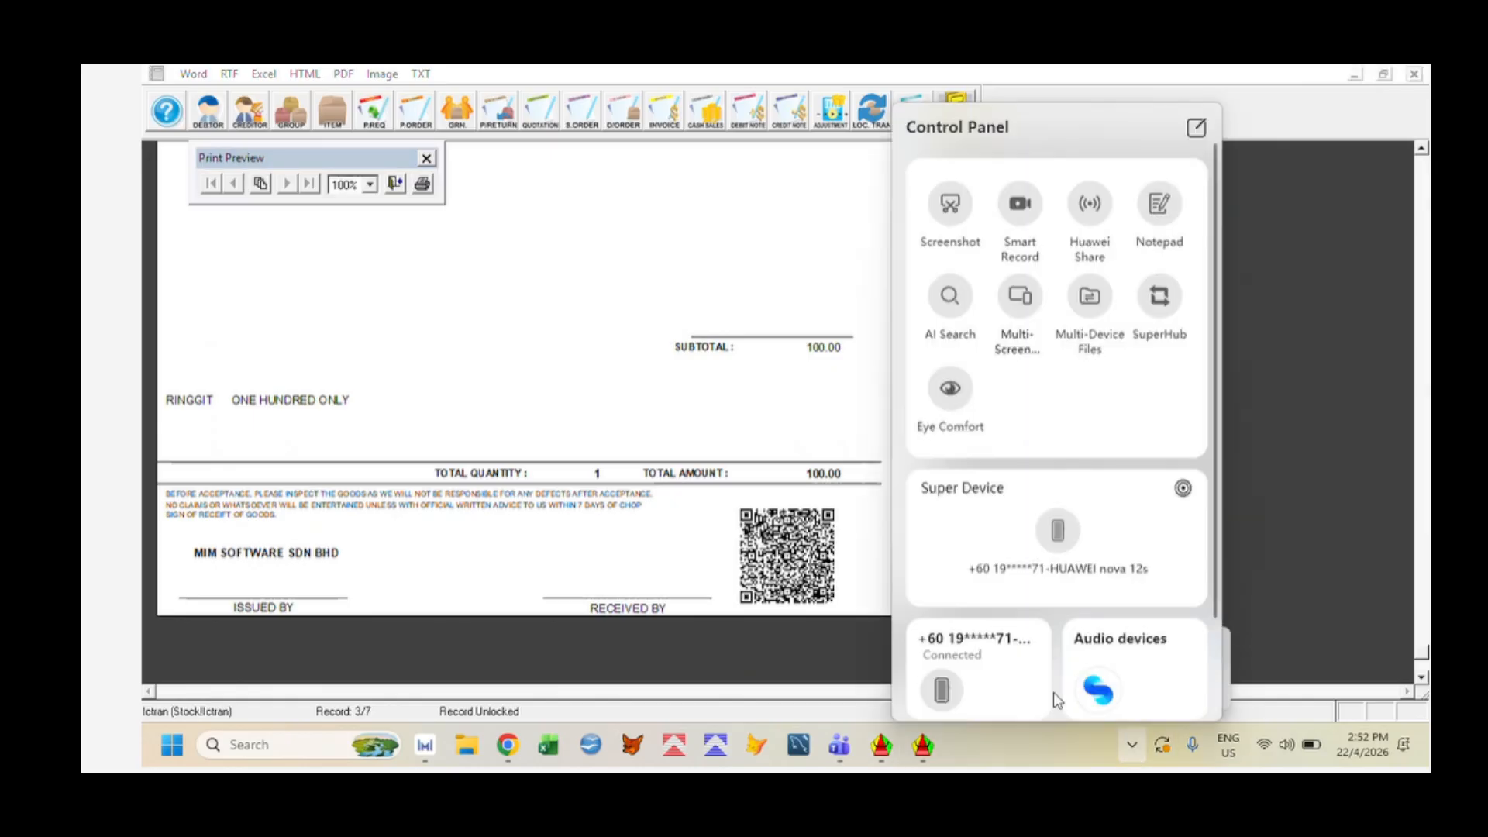
pyautogui.click(1021, 304)
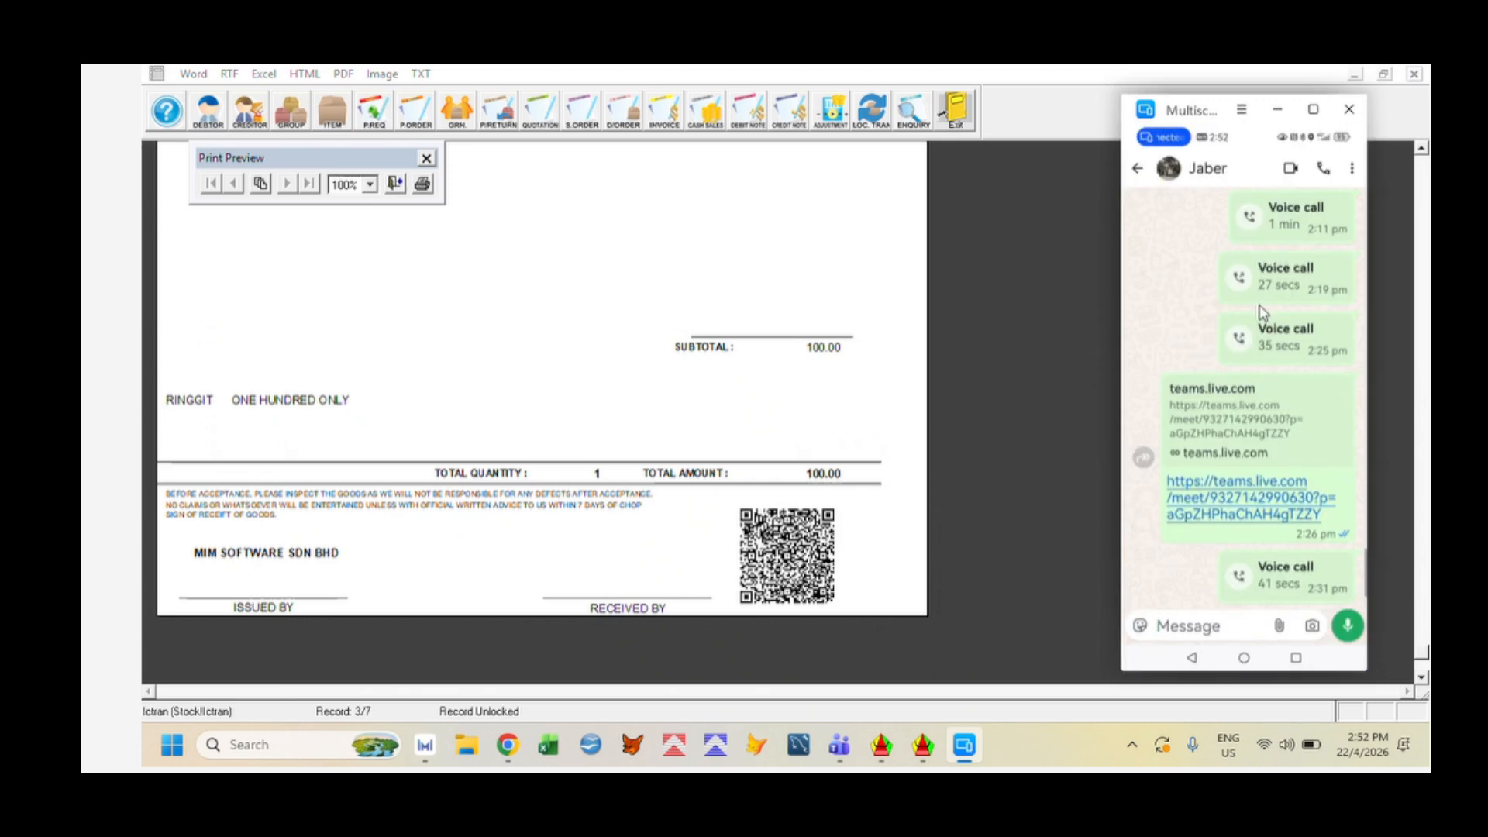
pyautogui.rightClick(1263, 312)
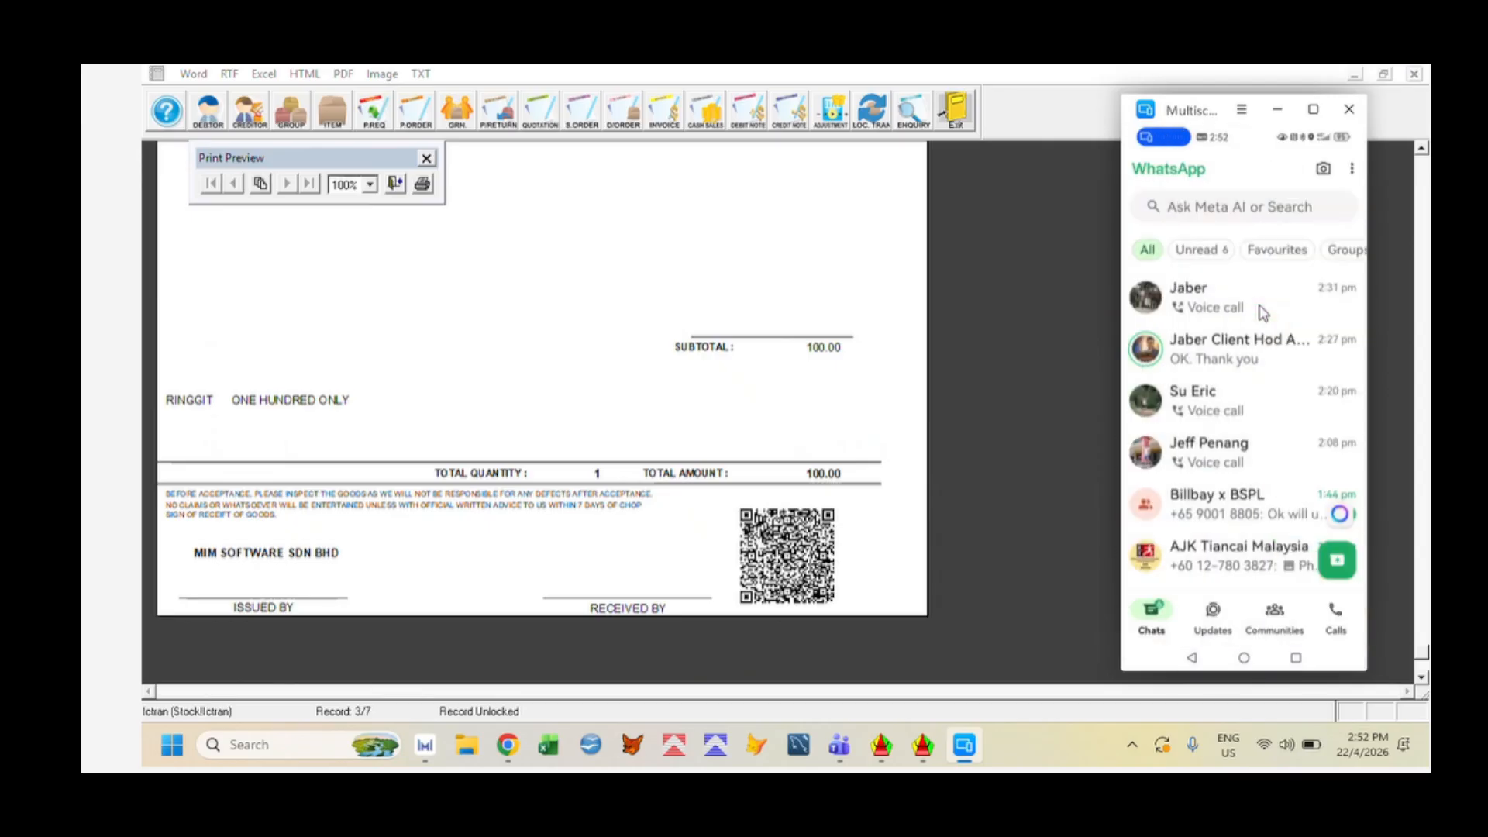
pyautogui.rightClick(1263, 313)
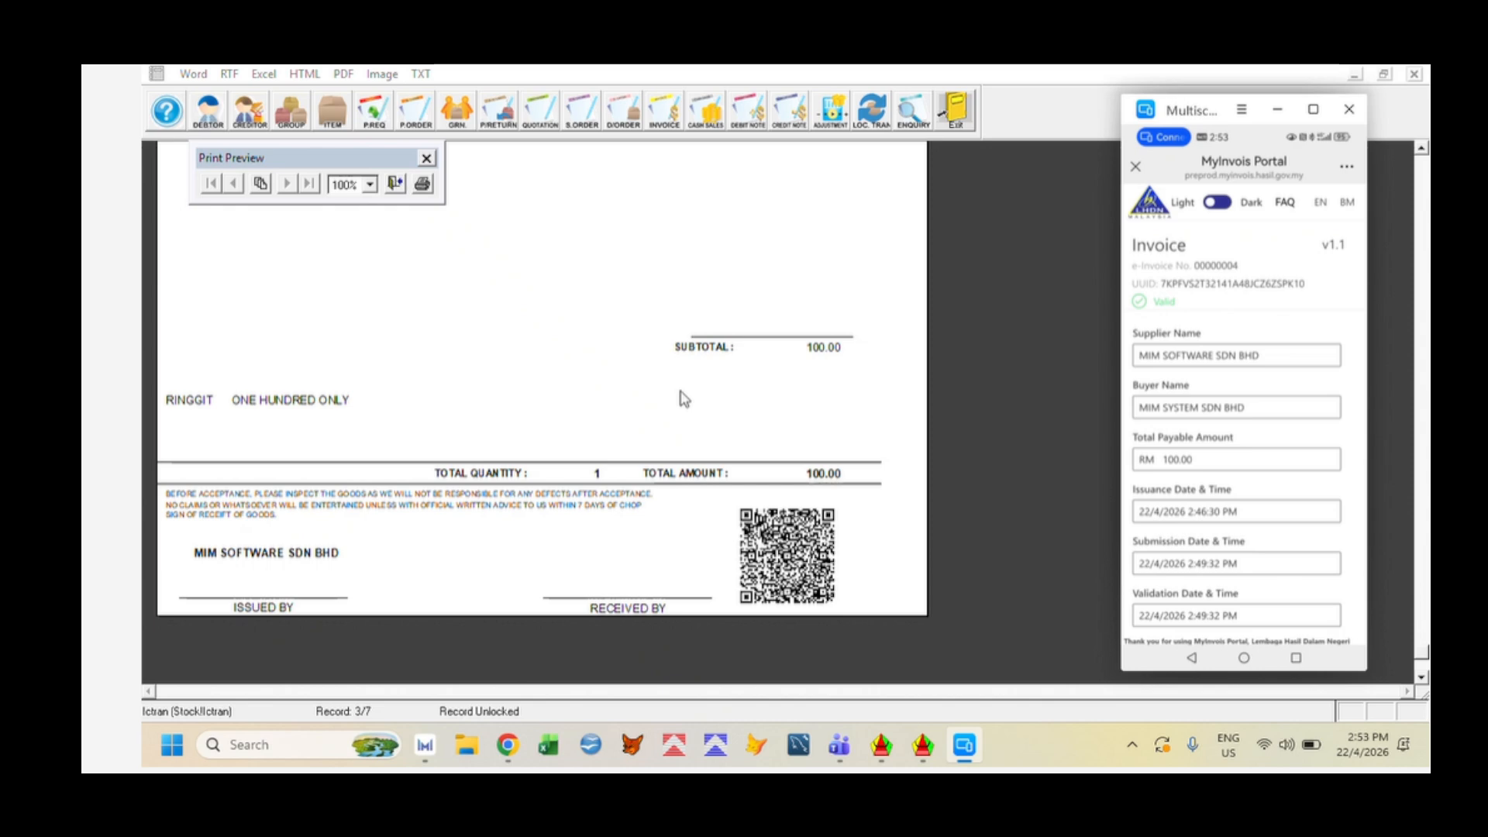
# End the multi-screen collaboration with the phone and dismiss the Huawei Control Panel
pyautogui.click(1132, 746)
pyautogui.click(1059, 688)
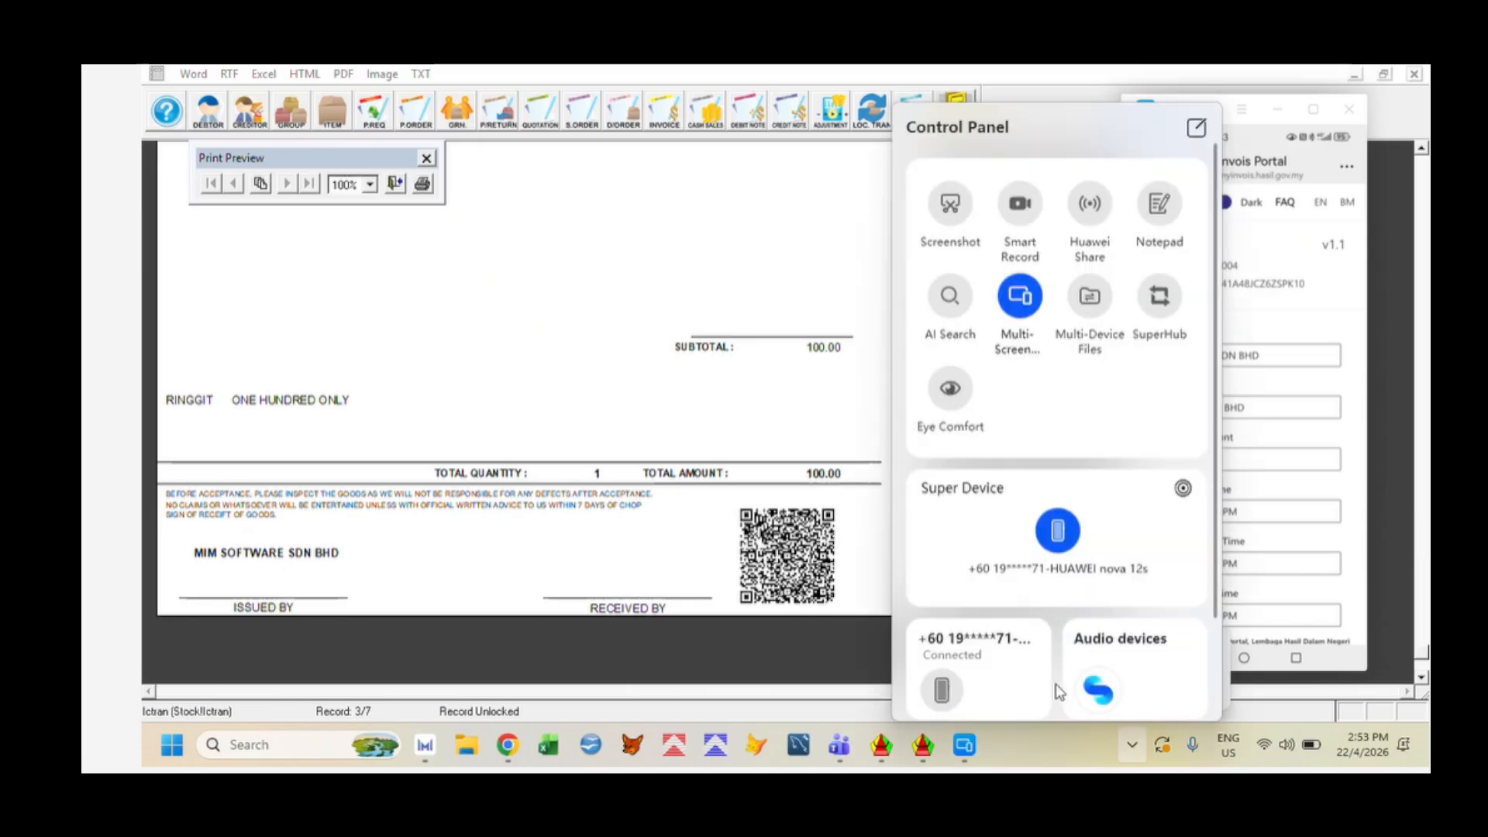
pyautogui.click(1020, 299)
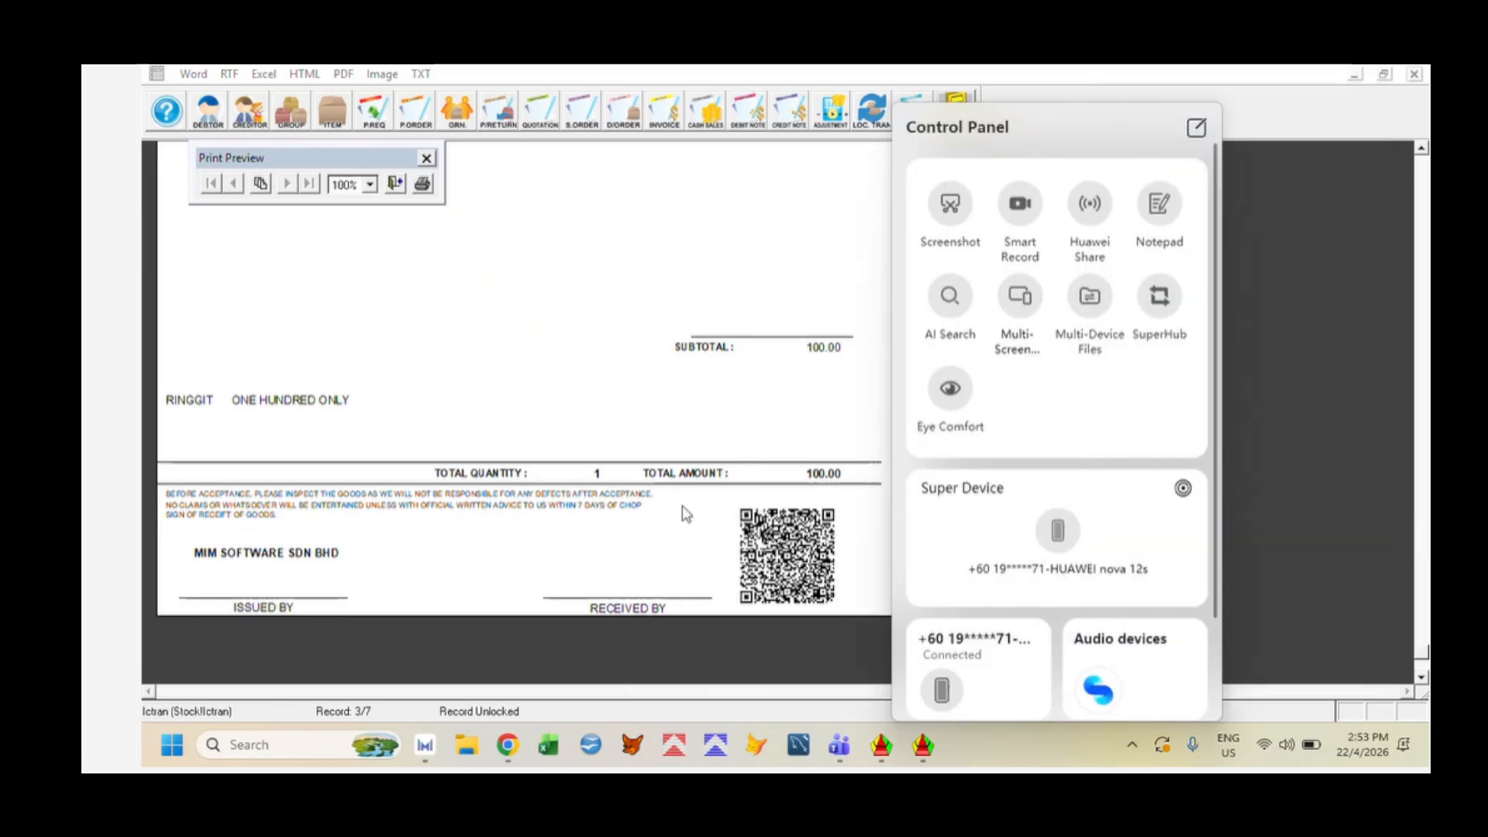
pyautogui.click(720, 257)
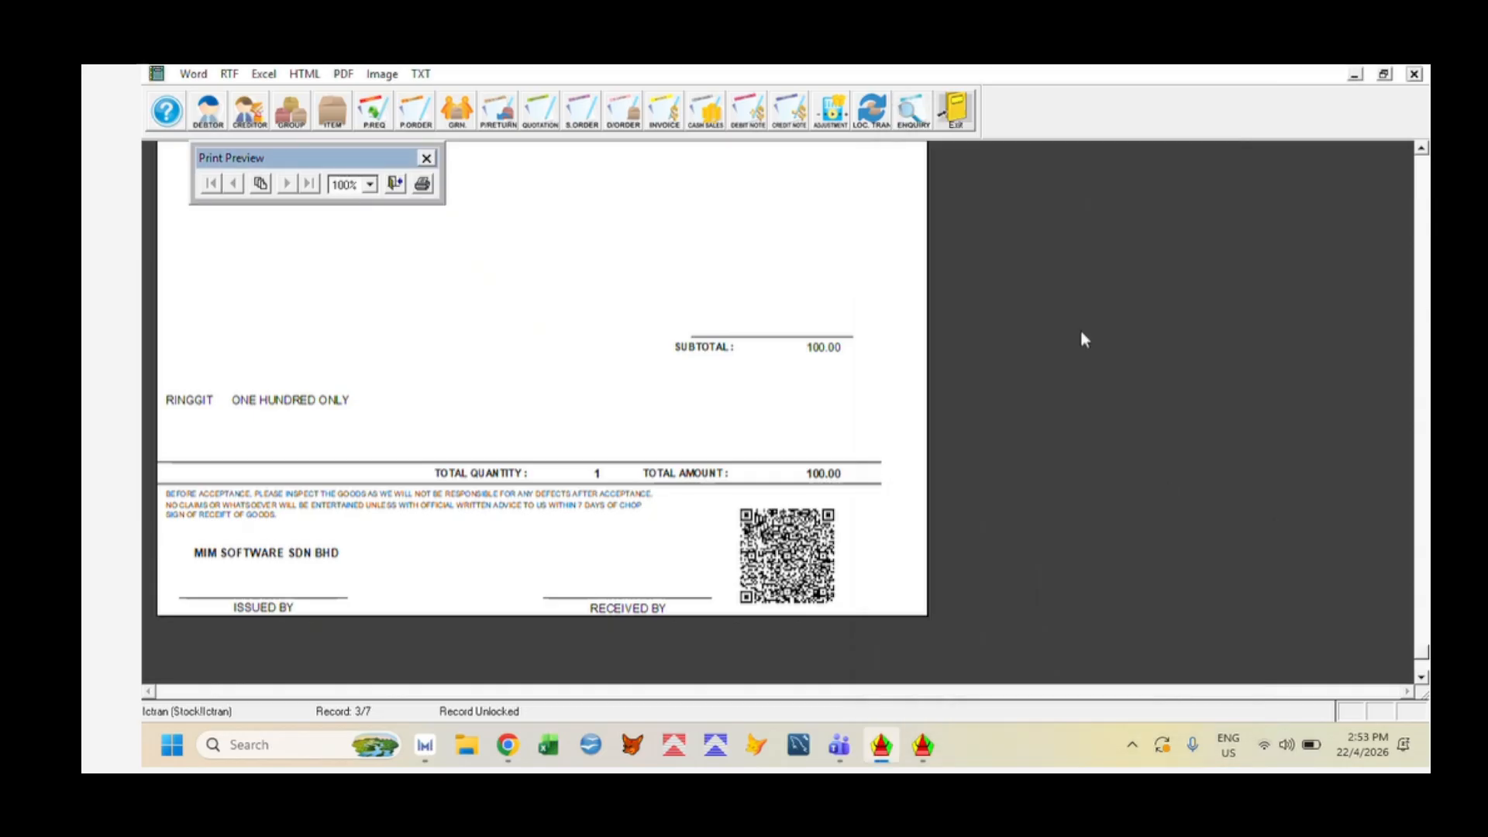
# Close the invoice preview and the Bill Listing dialog, and reopen the invoice's E-Invoice validation status
pyautogui.press('Escape')
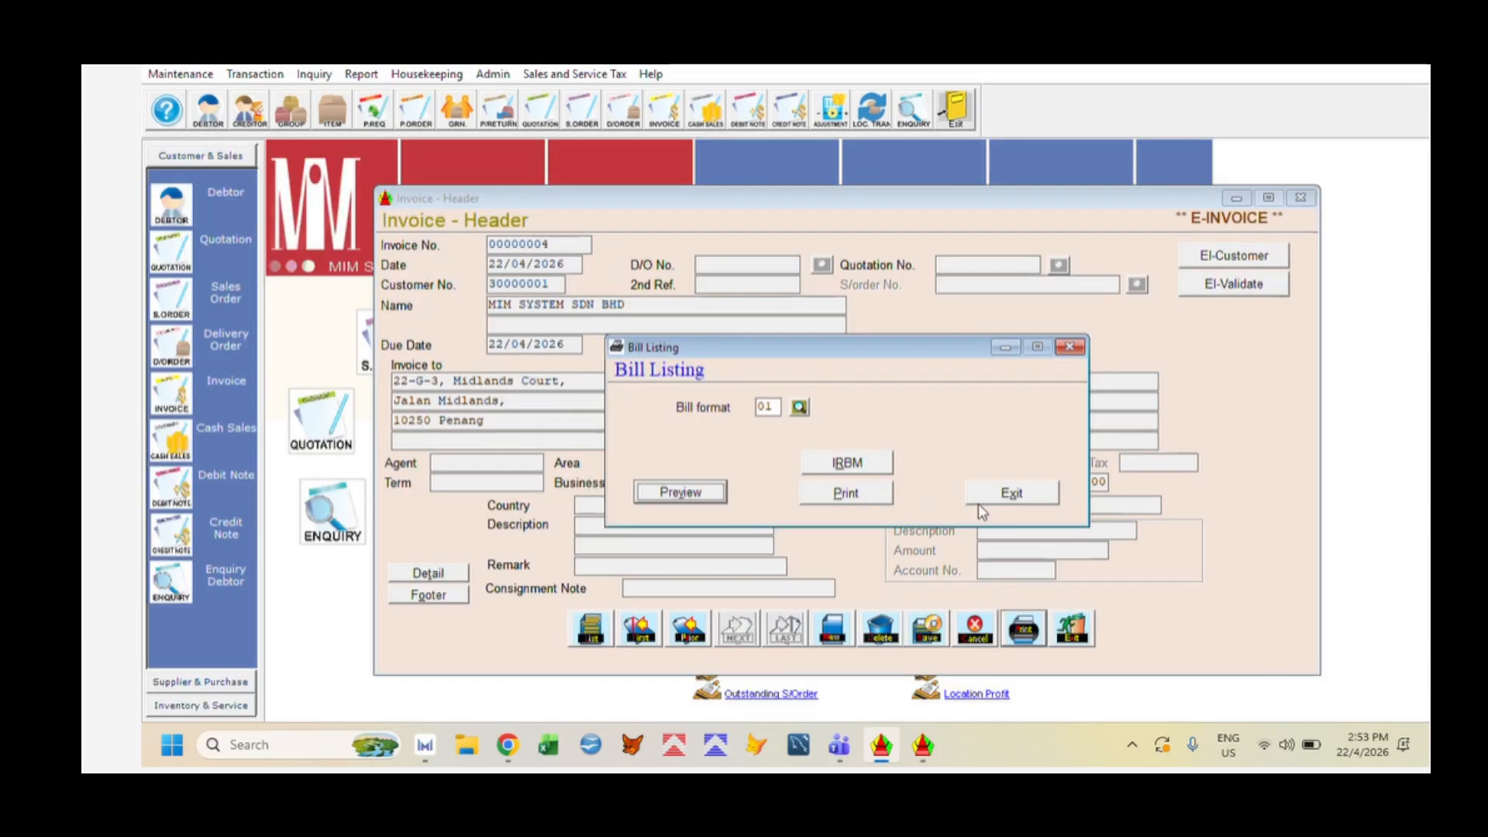
pyautogui.click(1006, 498)
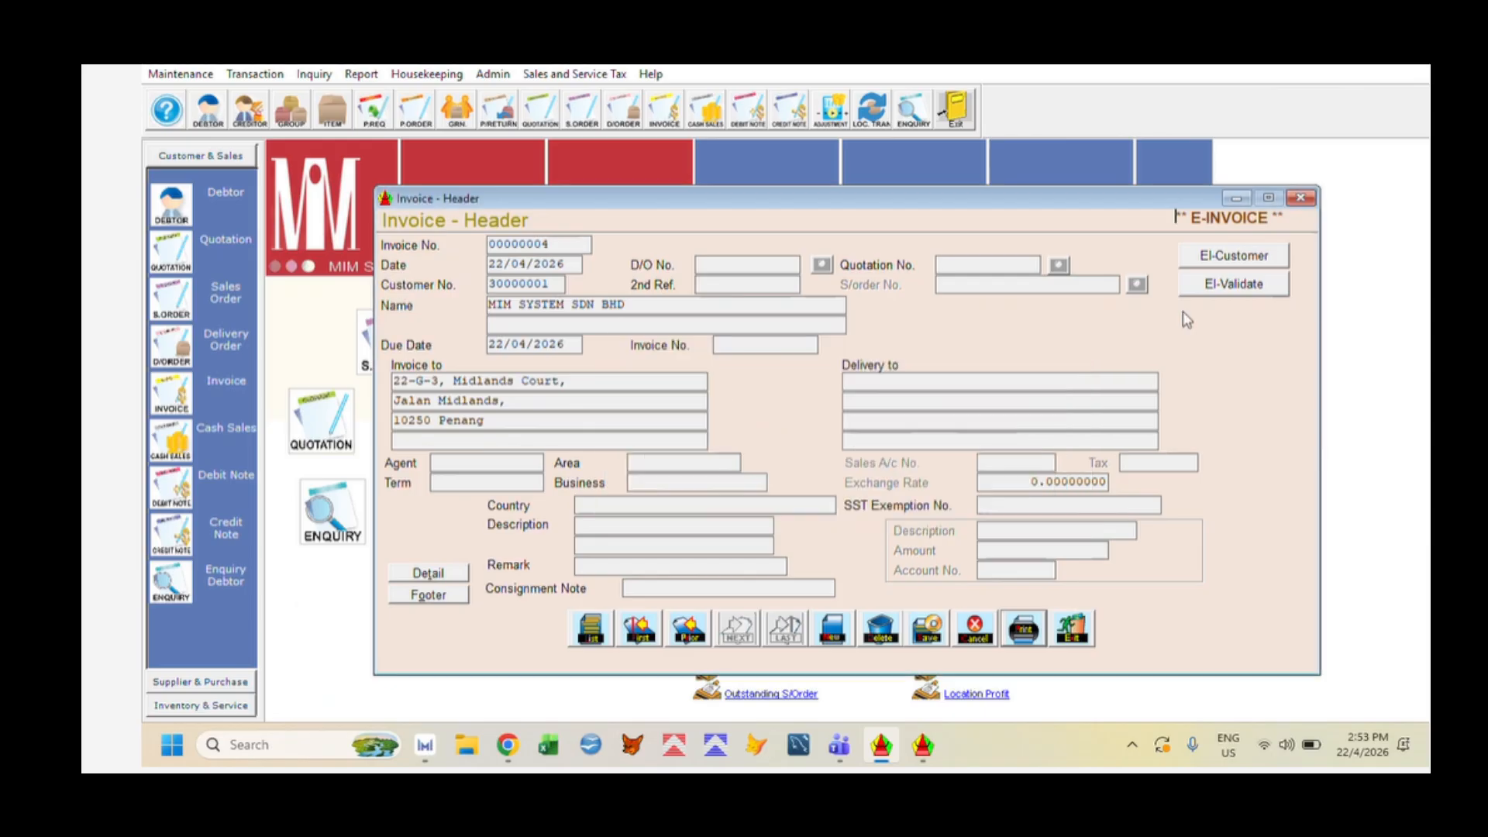
pyautogui.click(1212, 285)
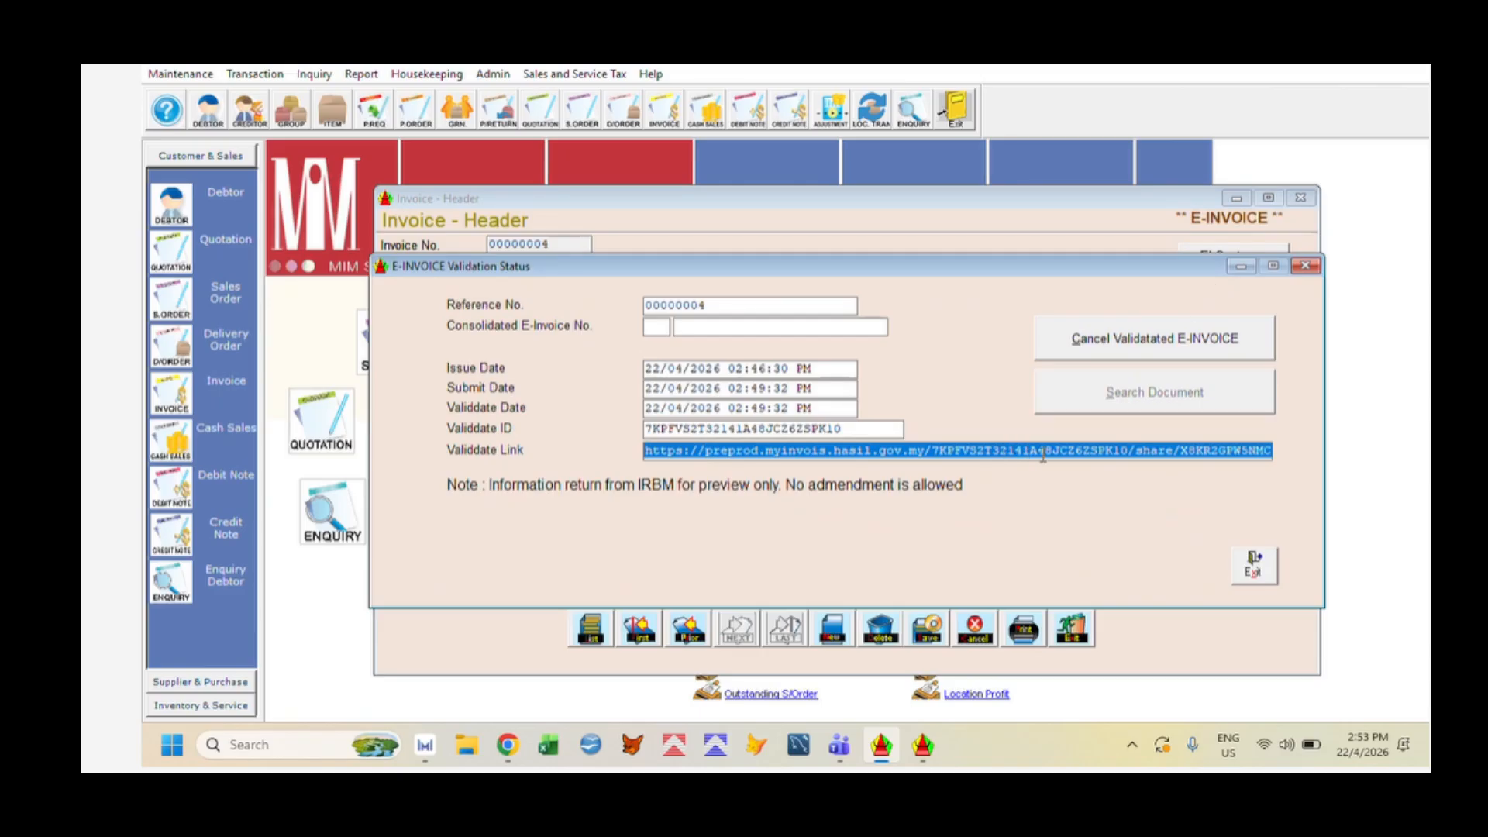
# Switch to Chrome, open the copied validation link and highlight the "preprod" part of the MyInvois address
pyautogui.click(508, 746)
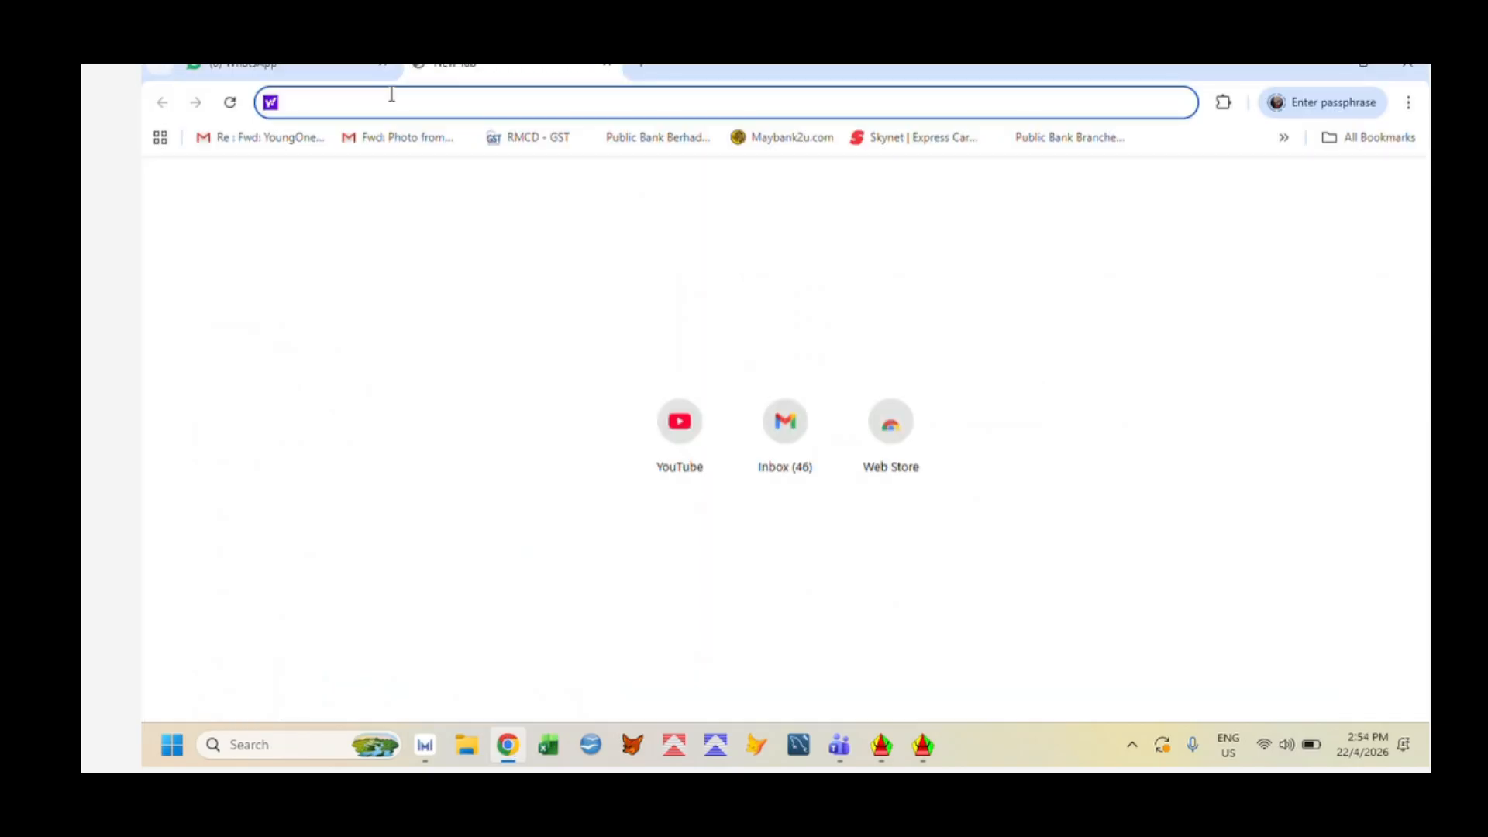
pyautogui.hotkey('ctrl', 'v')
pyautogui.press('Return')
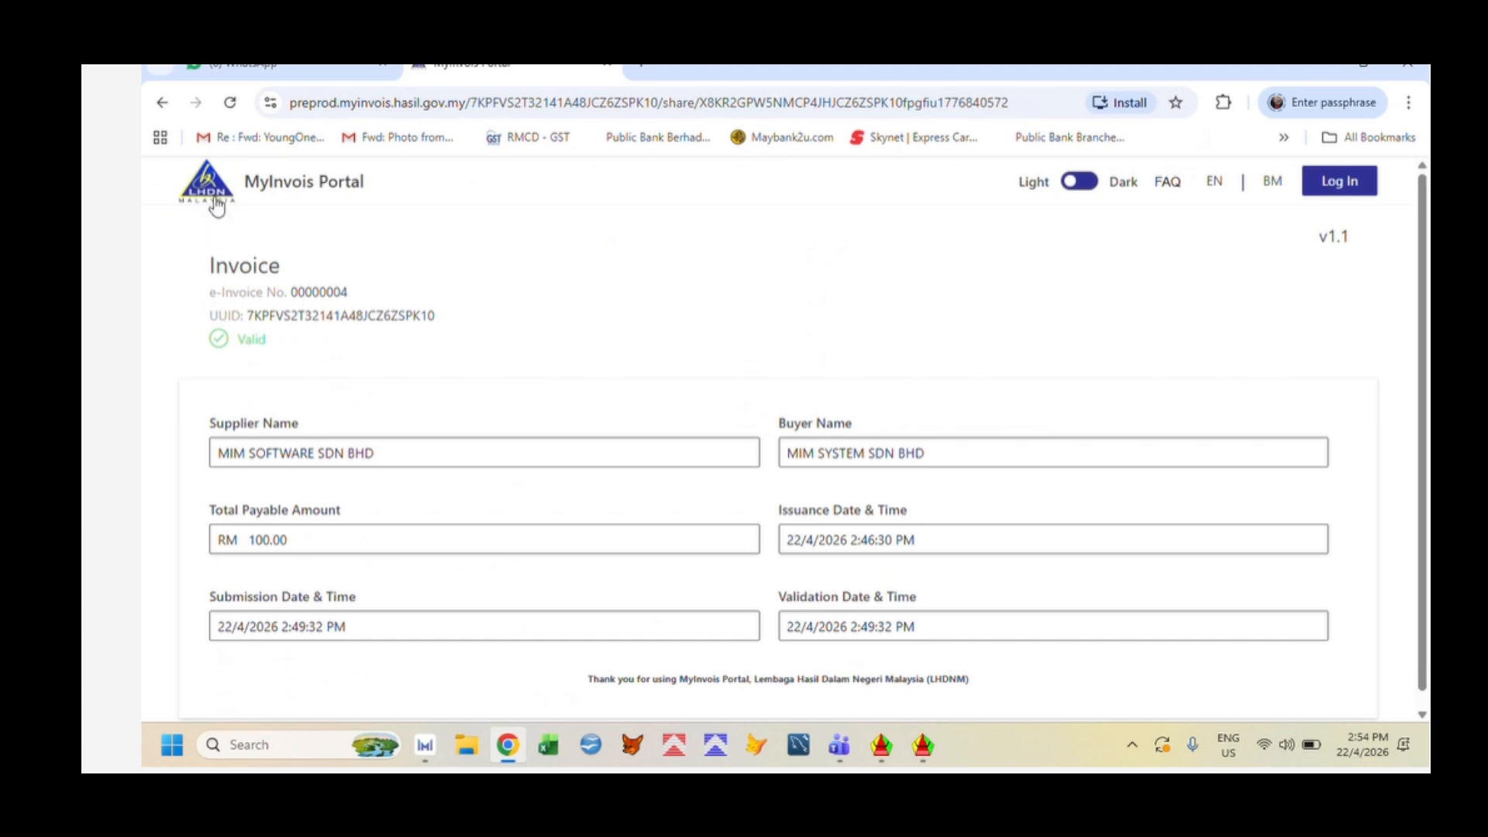
pyautogui.doubleClick(333, 103)
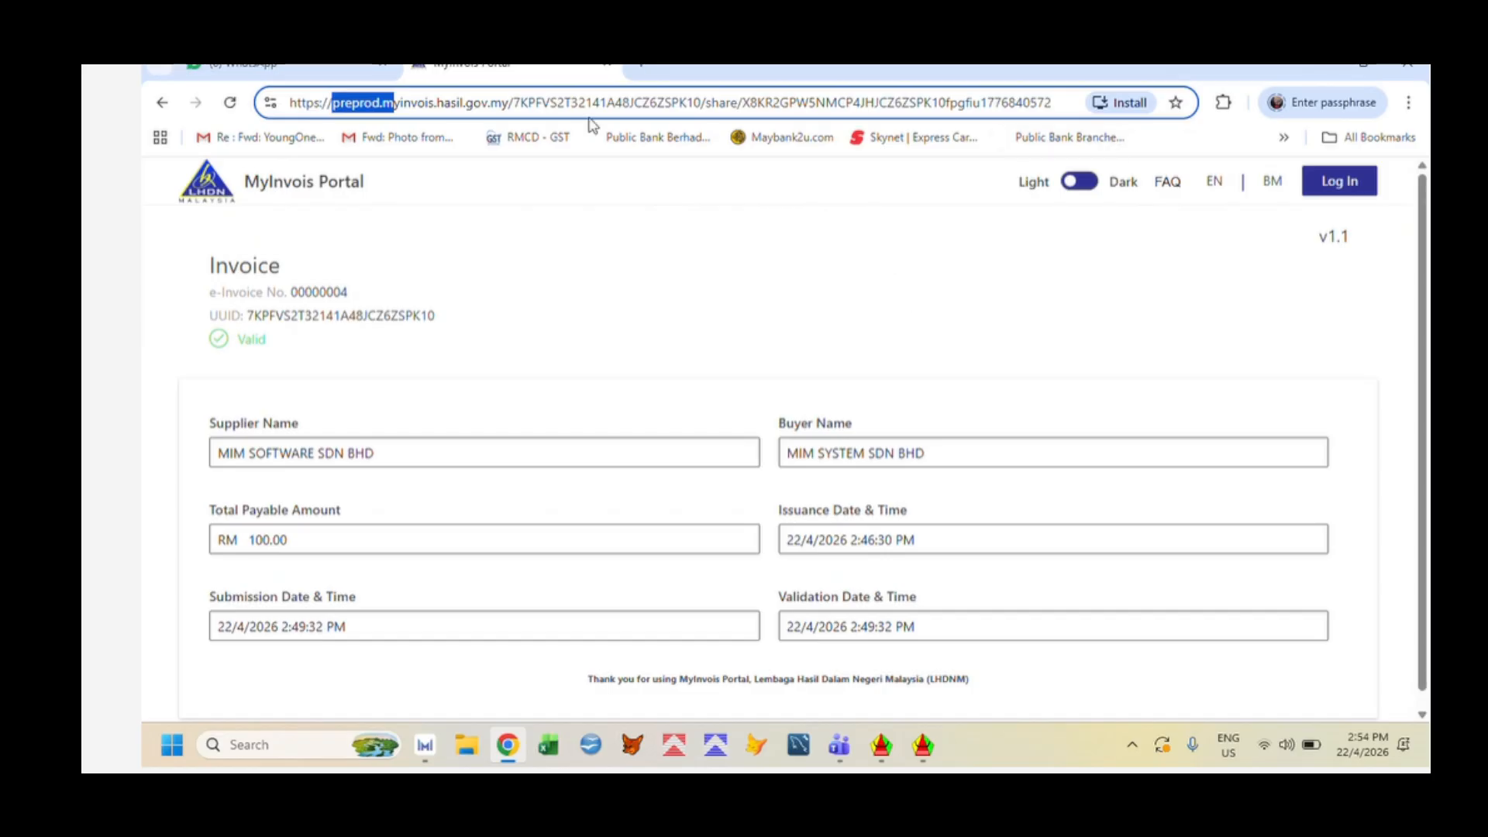
# Return to the Inventory System, close the E-Invoice validation status and try to open the validated invoice's line details for editing
pyautogui.click(924, 749)
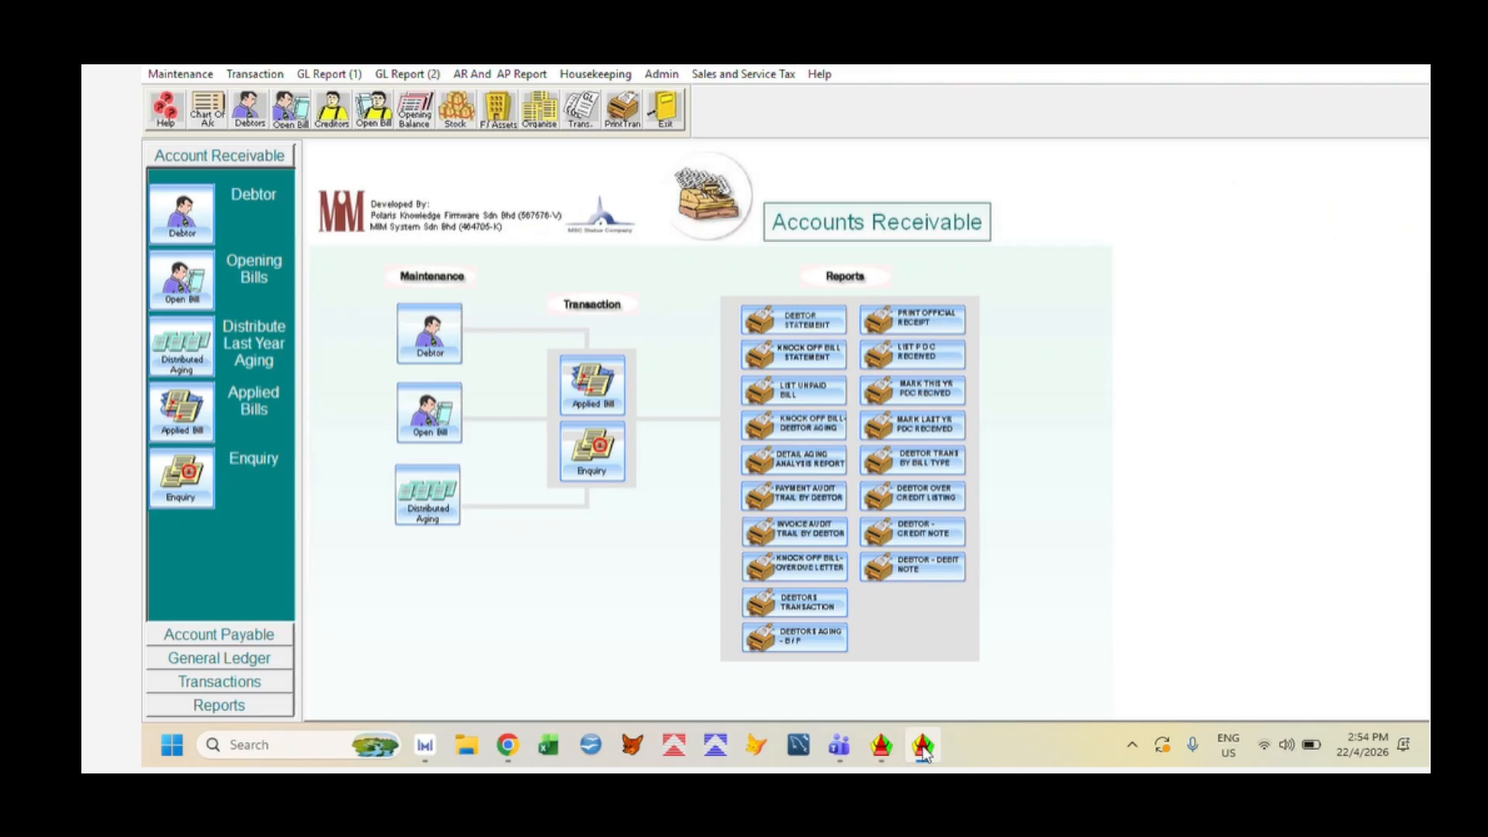
pyautogui.click(881, 749)
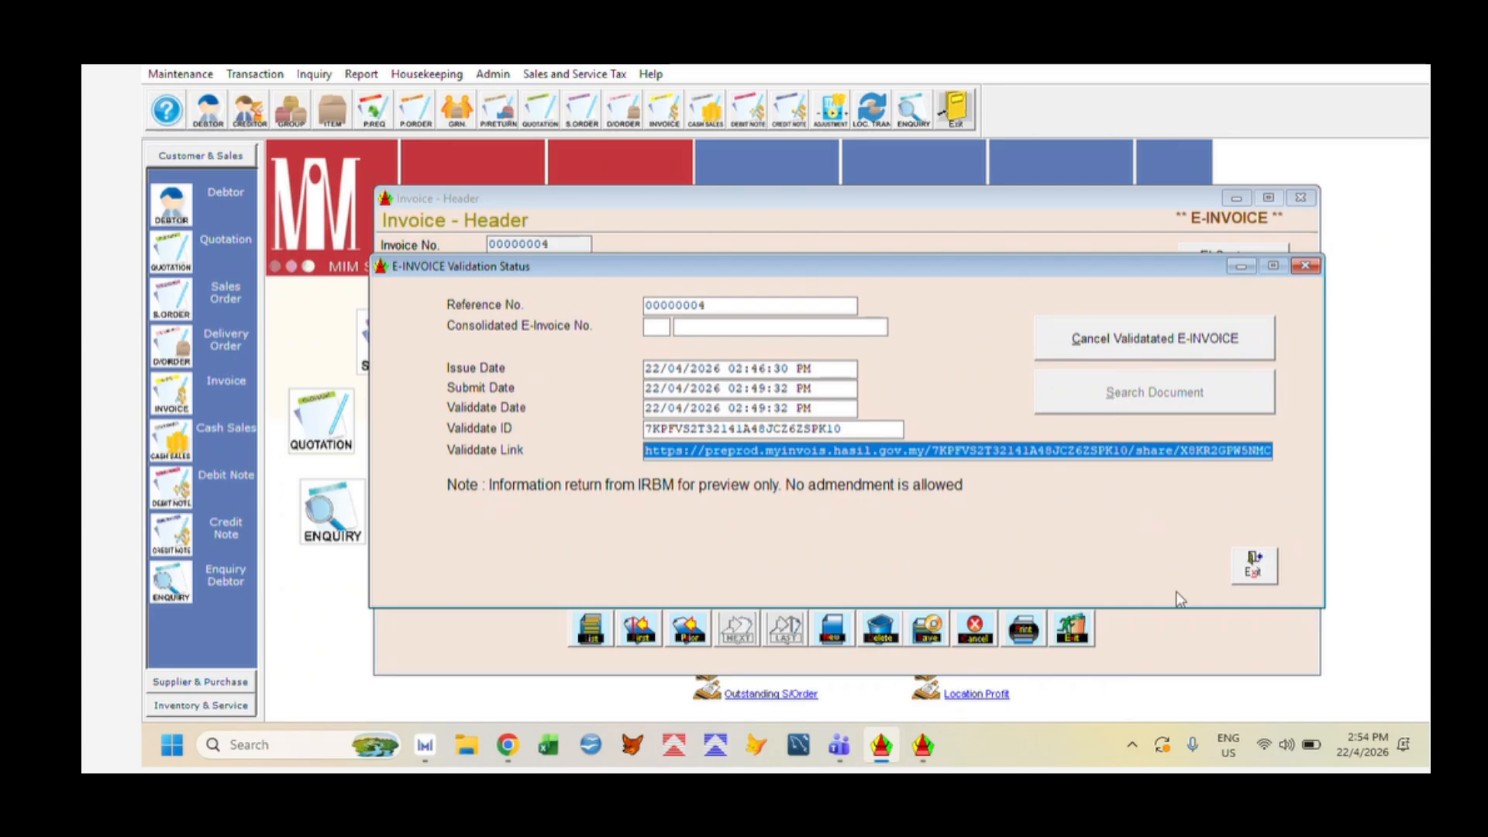
pyautogui.click(1254, 564)
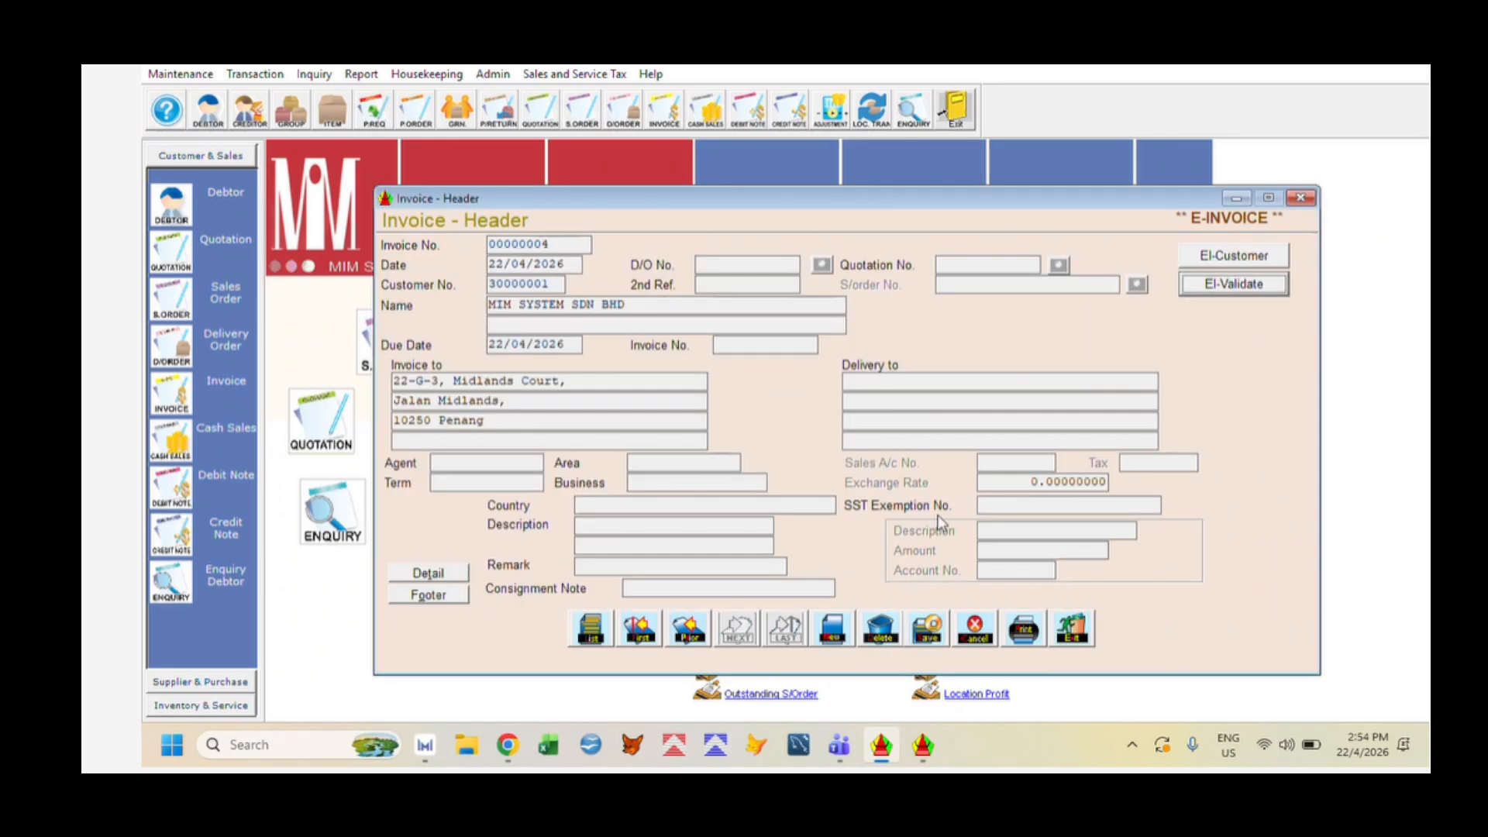
pyautogui.click(459, 574)
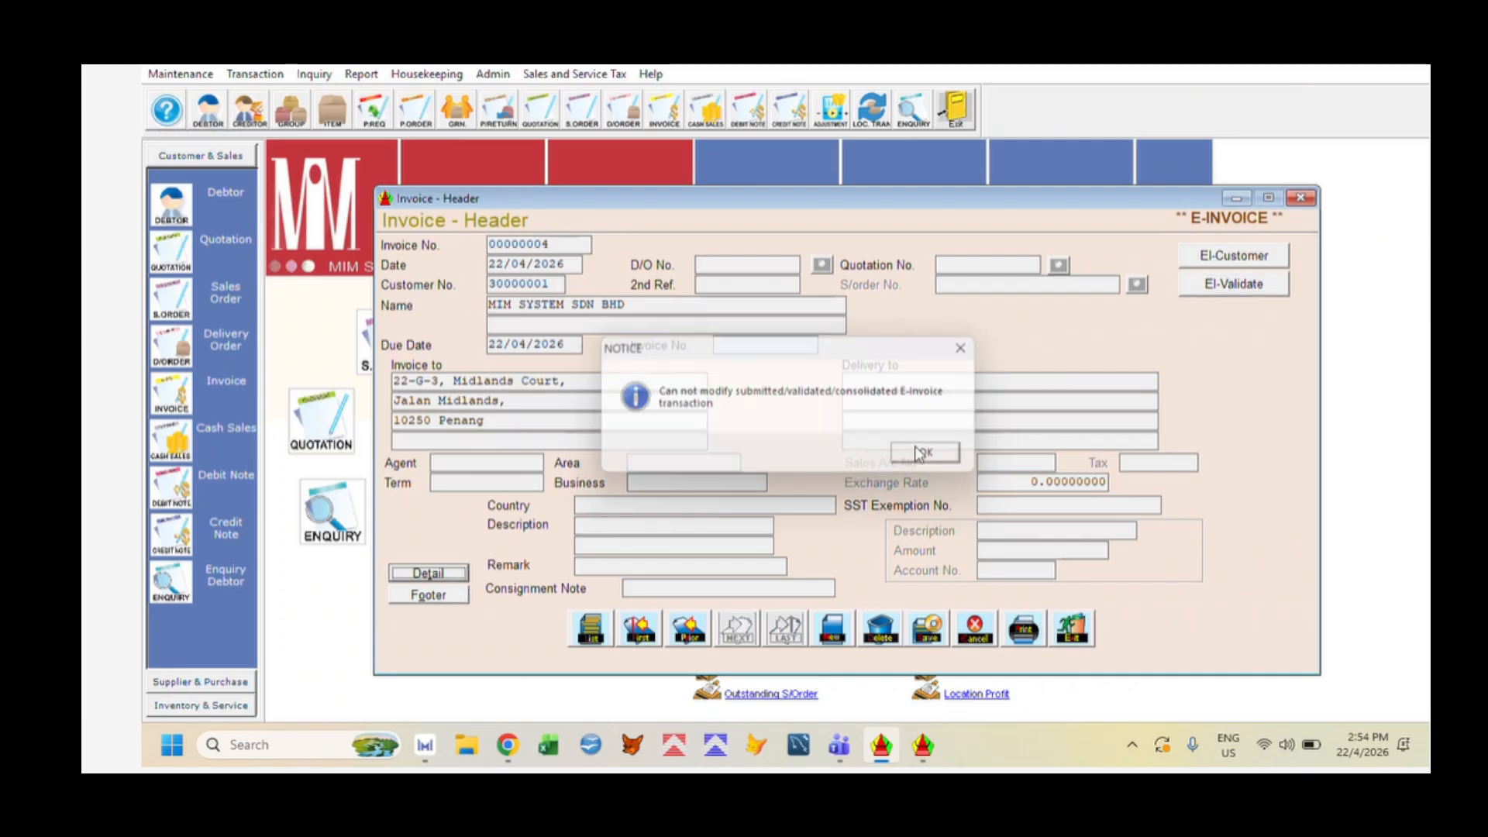
pyautogui.click(921, 454)
pyautogui.click(448, 575)
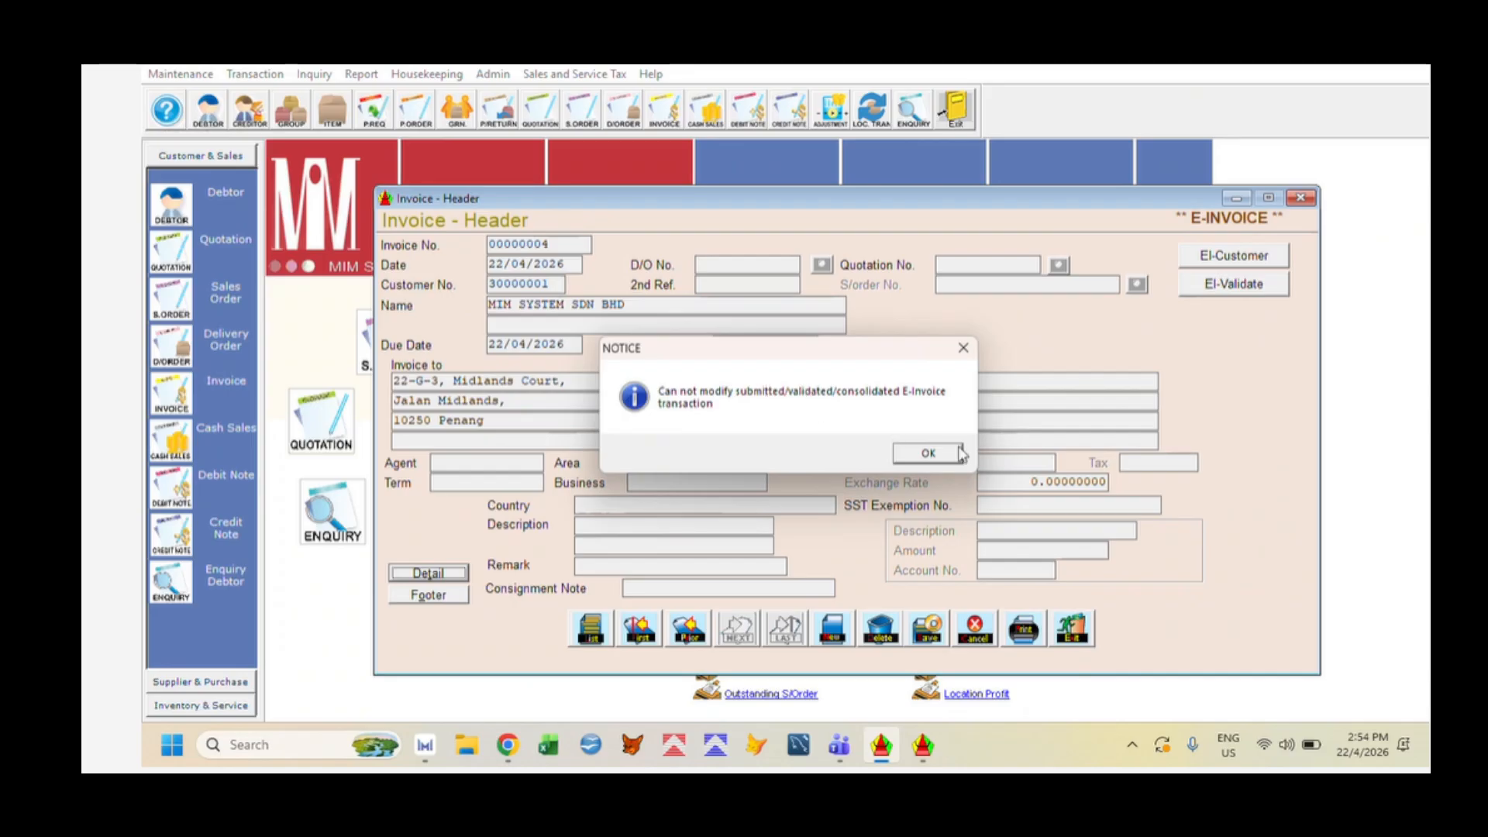
pyautogui.click(928, 453)
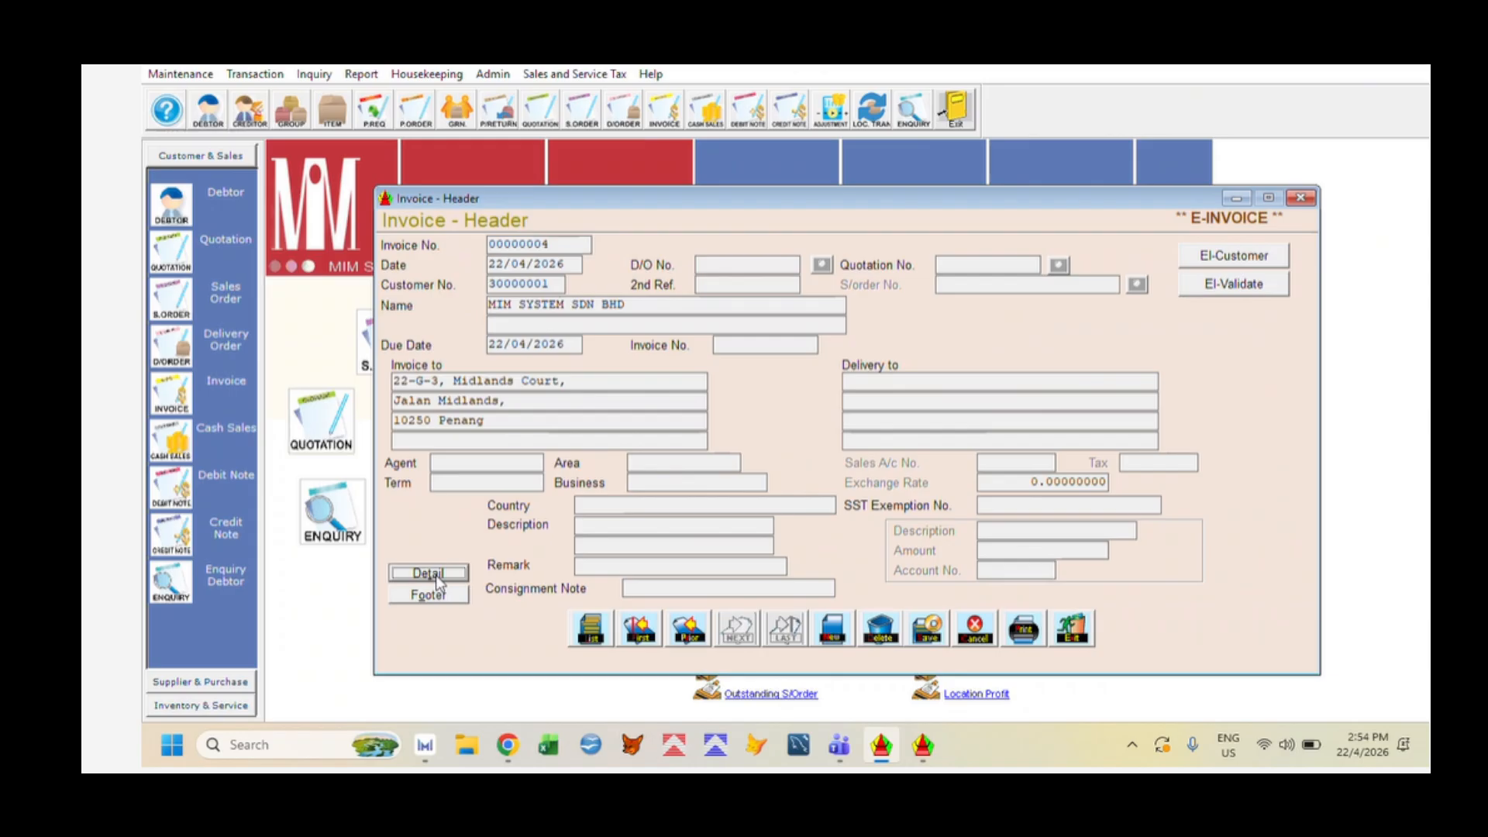
# Cancel the invoice's validated e-invoice with the reason "wrong price" and the password, and close its validation status
pyautogui.click(1213, 289)
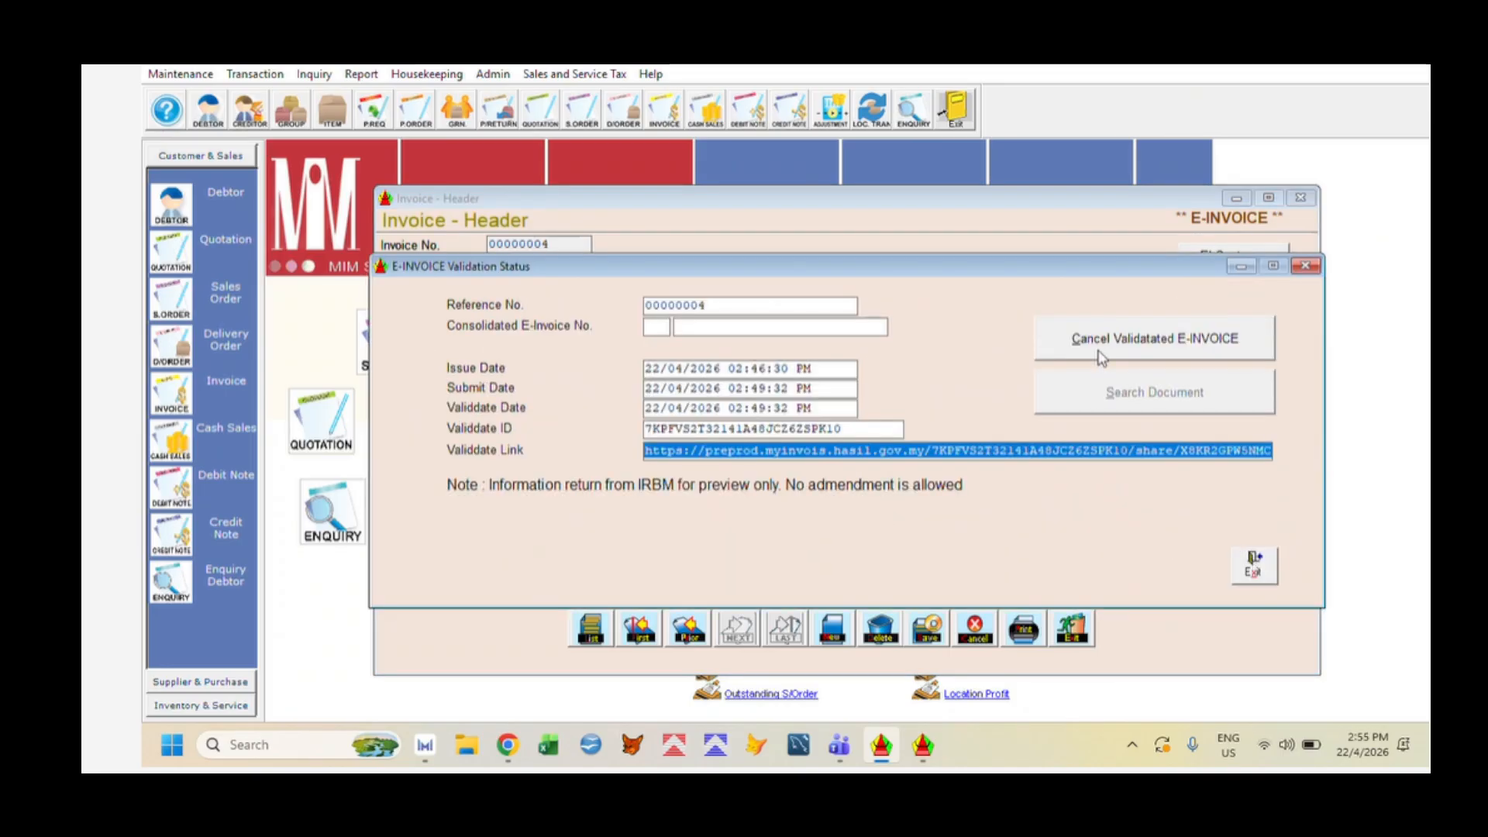
pyautogui.click(1138, 341)
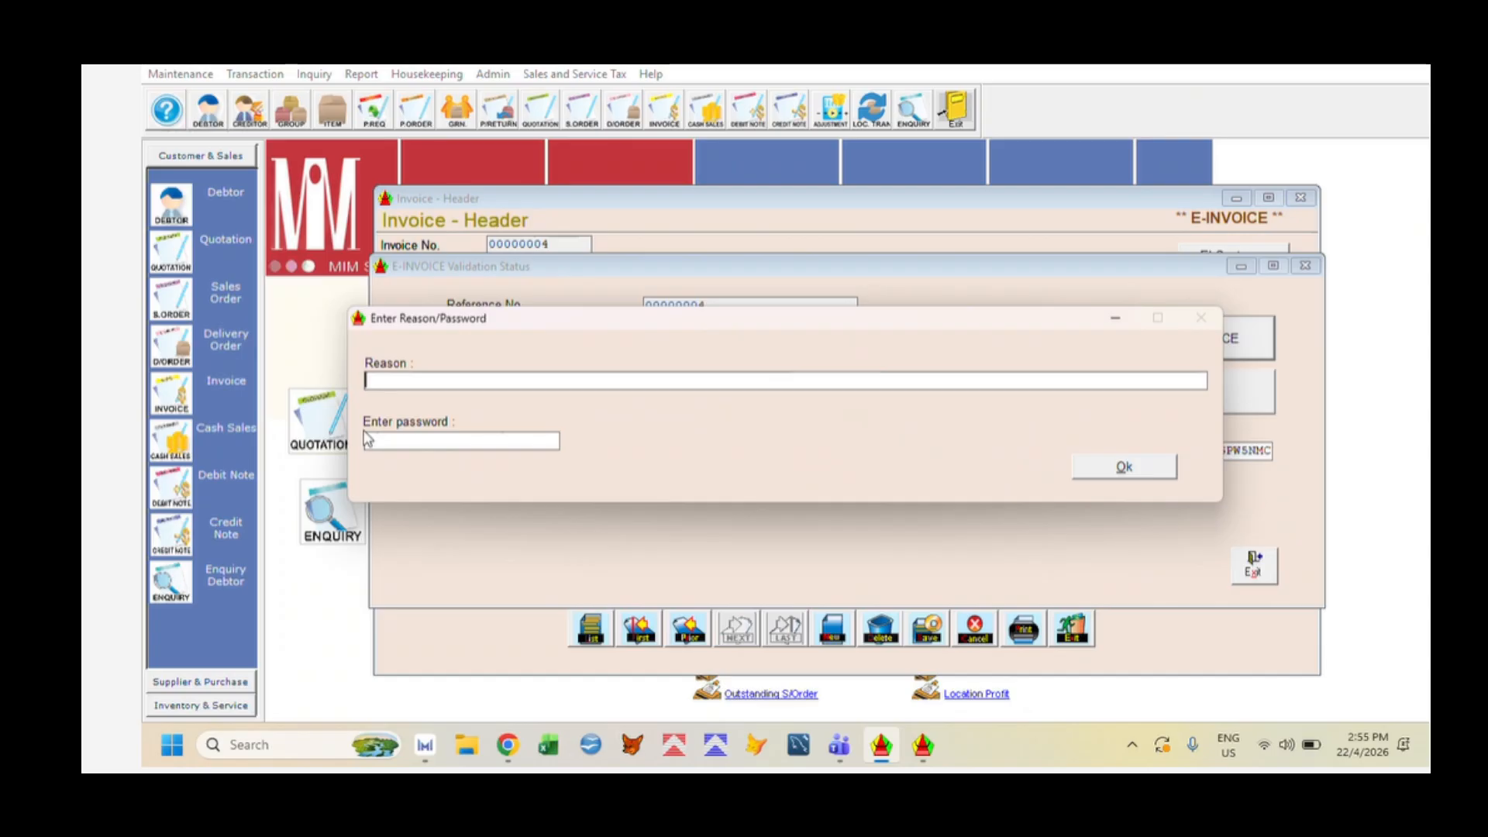
pyautogui.write('wrong price')
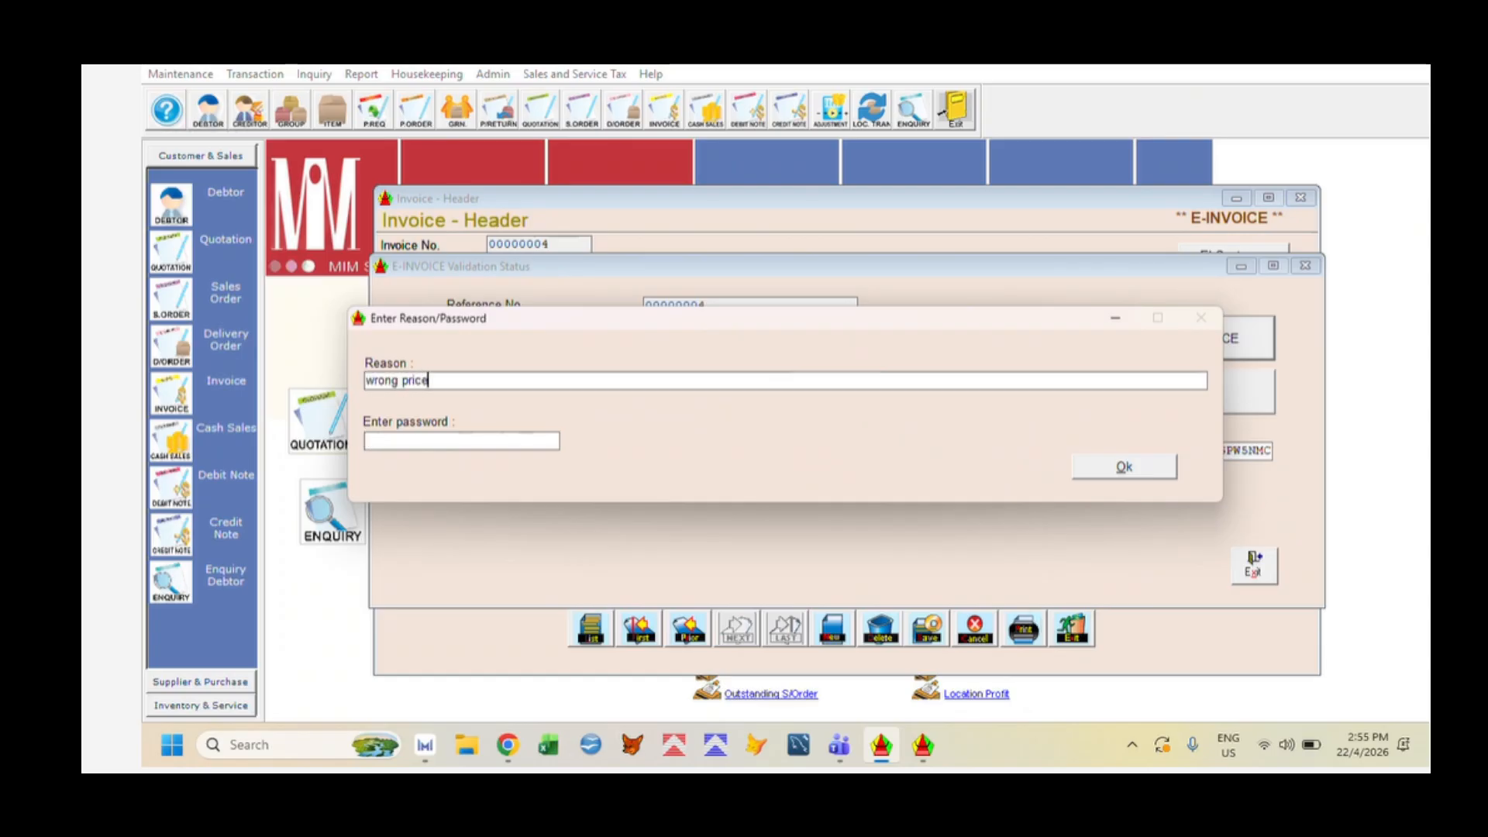
pyautogui.click(525, 442)
pyautogui.write('***')
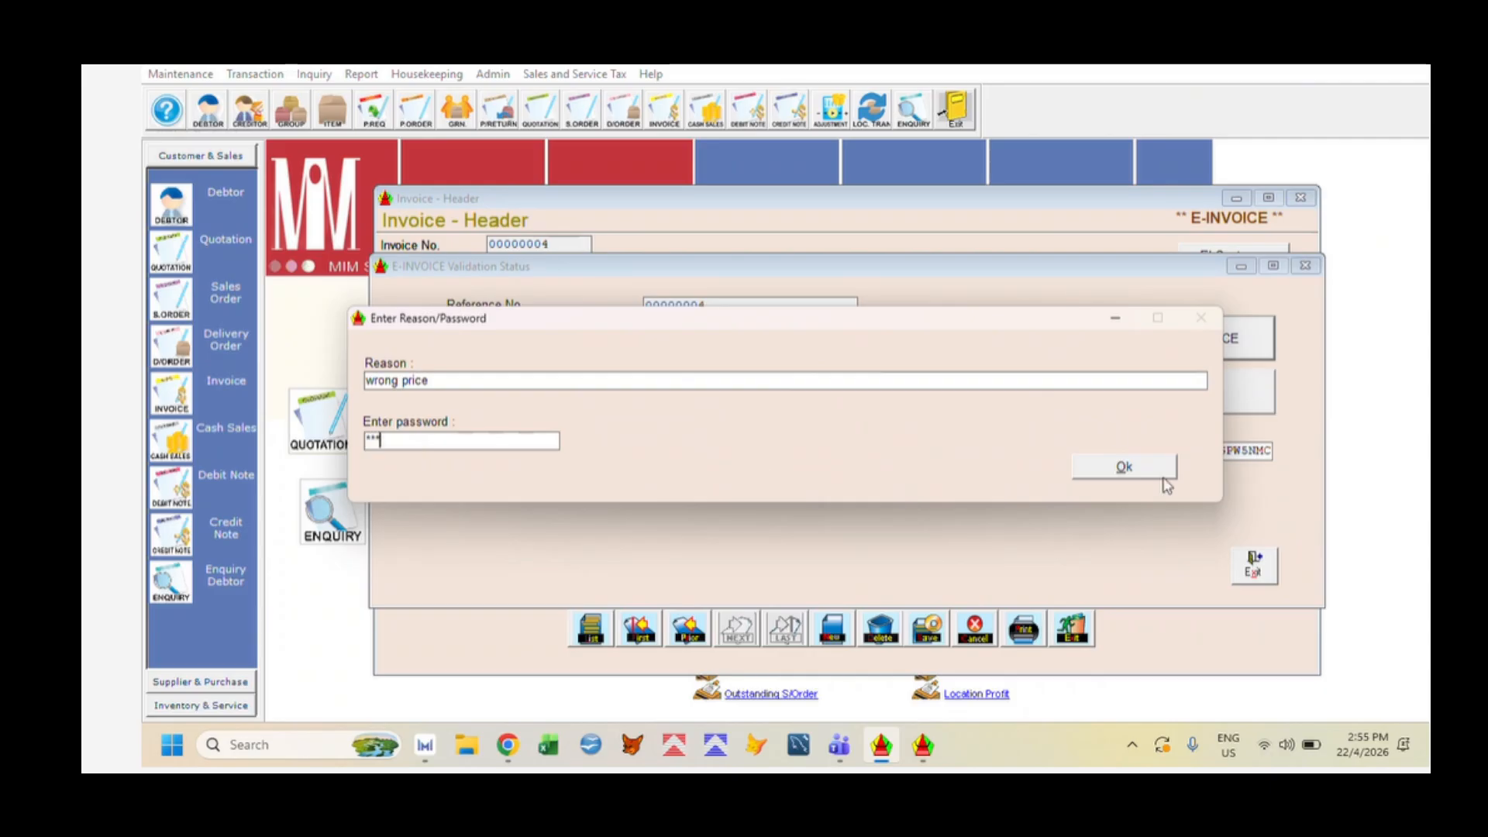
pyautogui.click(1155, 467)
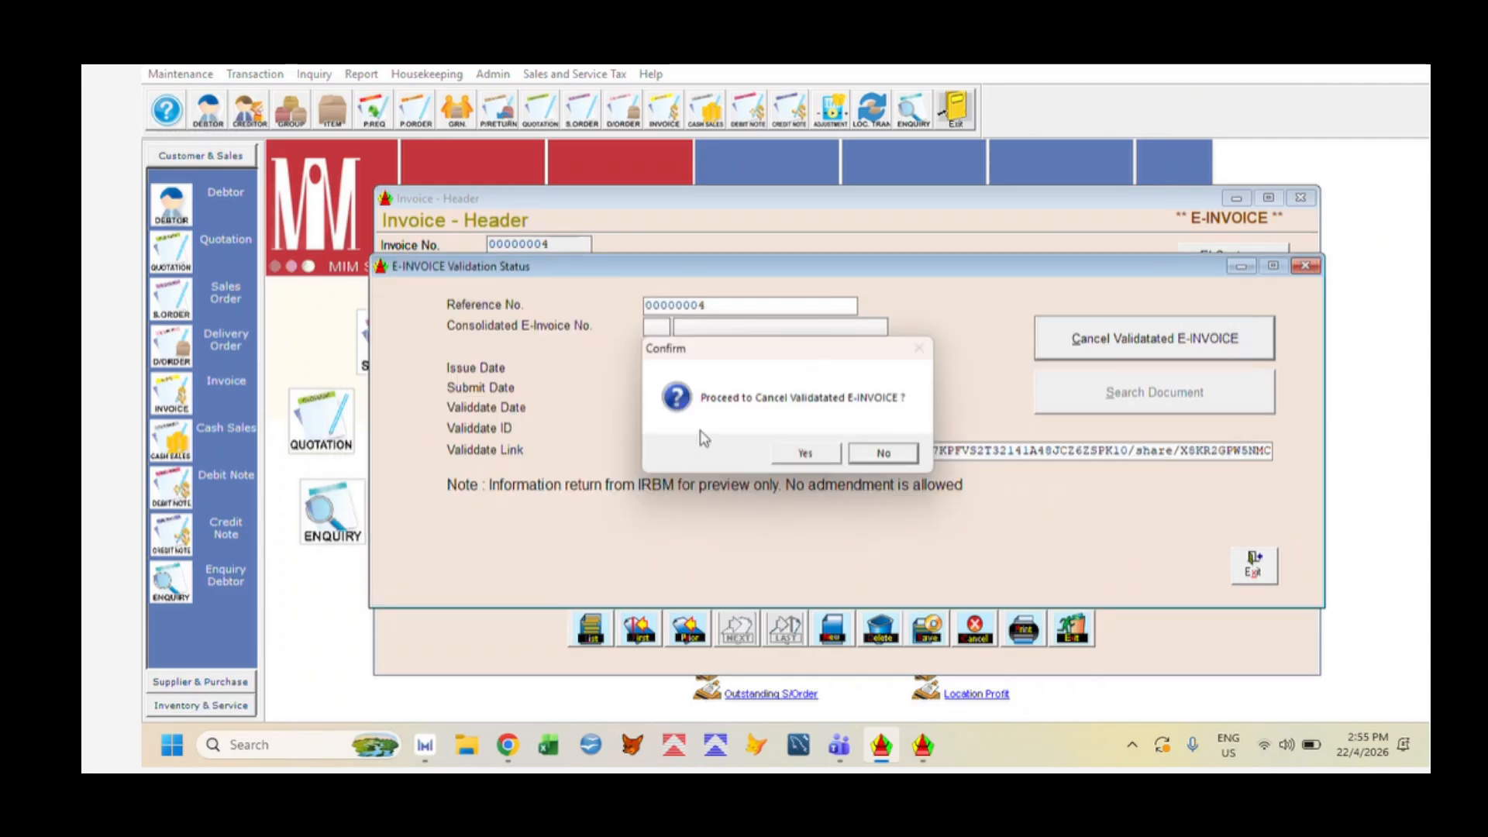
pyautogui.click(810, 453)
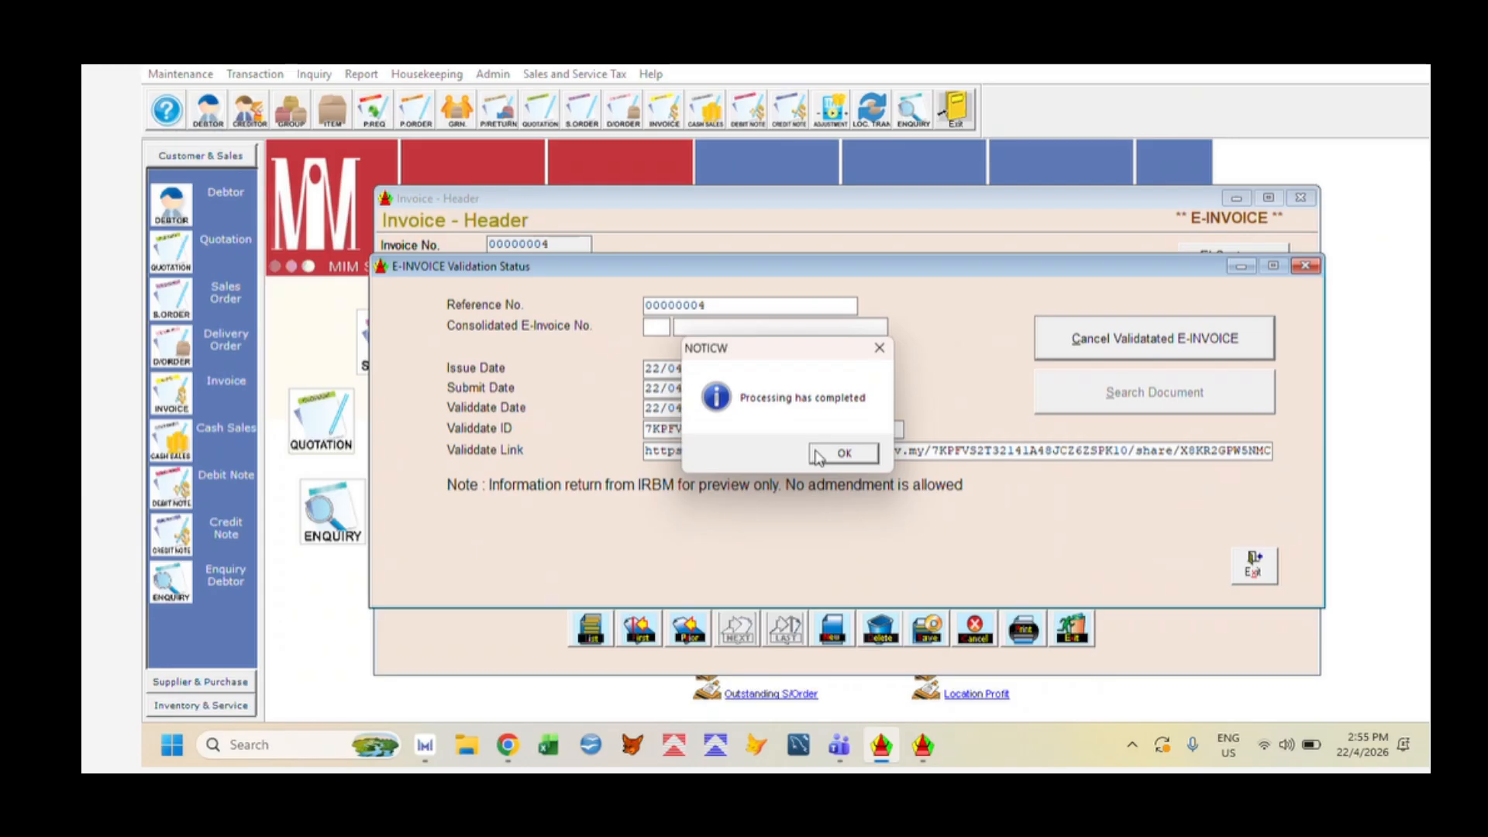
pyautogui.click(823, 453)
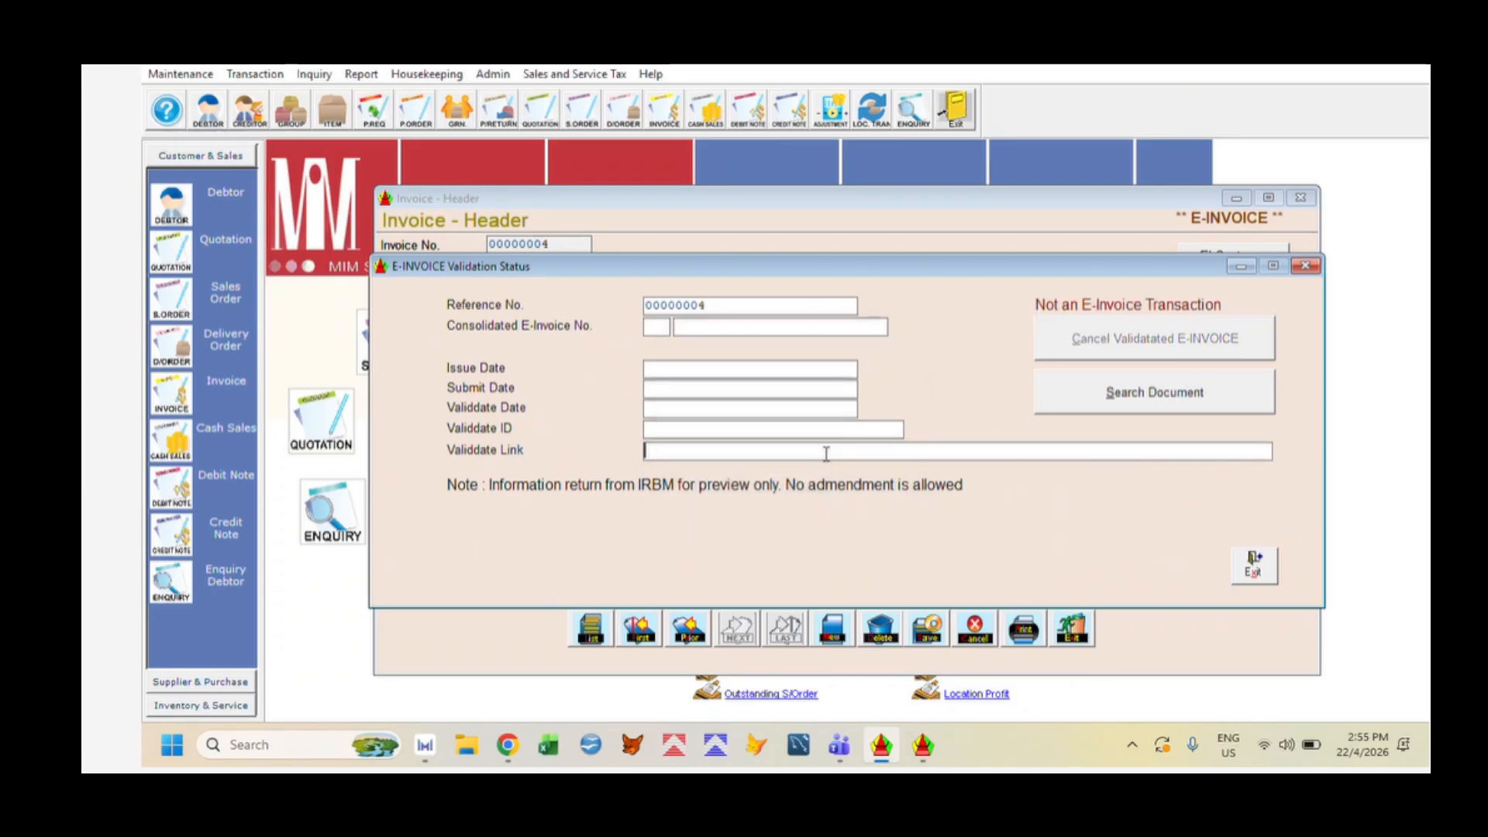
pyautogui.click(1249, 564)
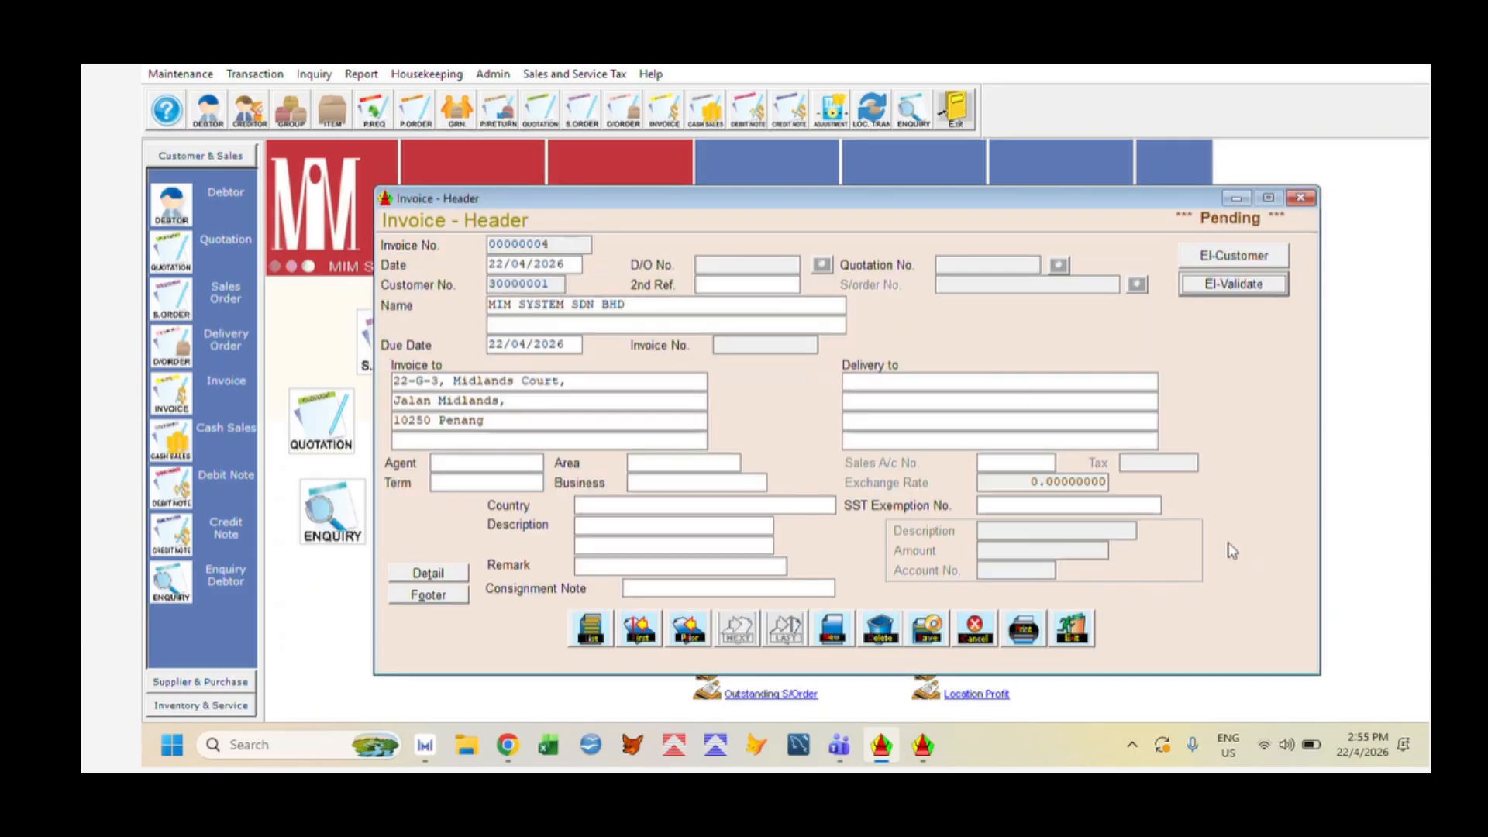
# Switch to Chrome, reload the invoice's MyInvois validation link and check its status
pyautogui.click(518, 748)
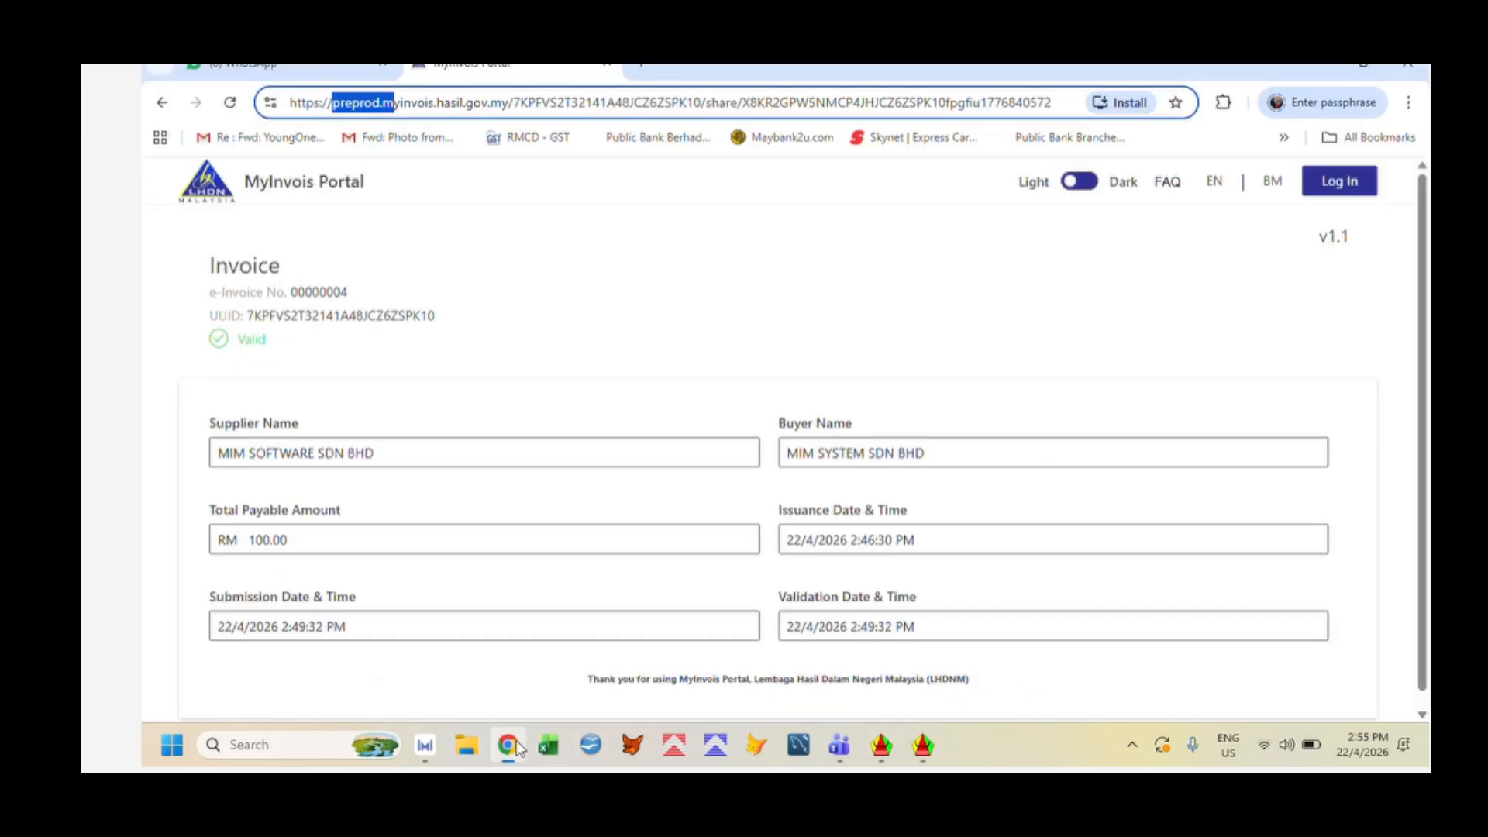
pyautogui.click(1053, 105)
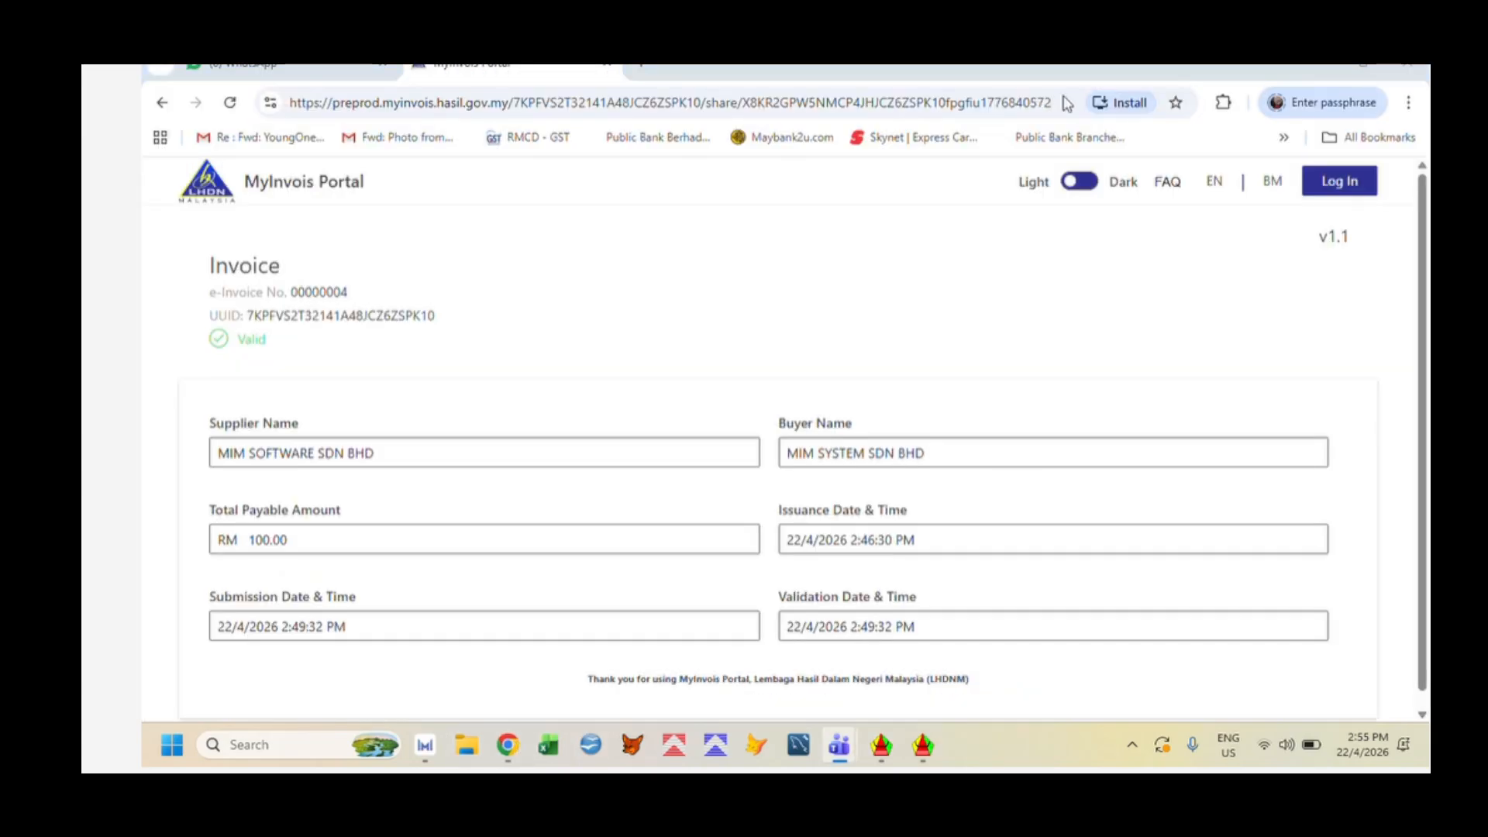
pyautogui.click(382, 104)
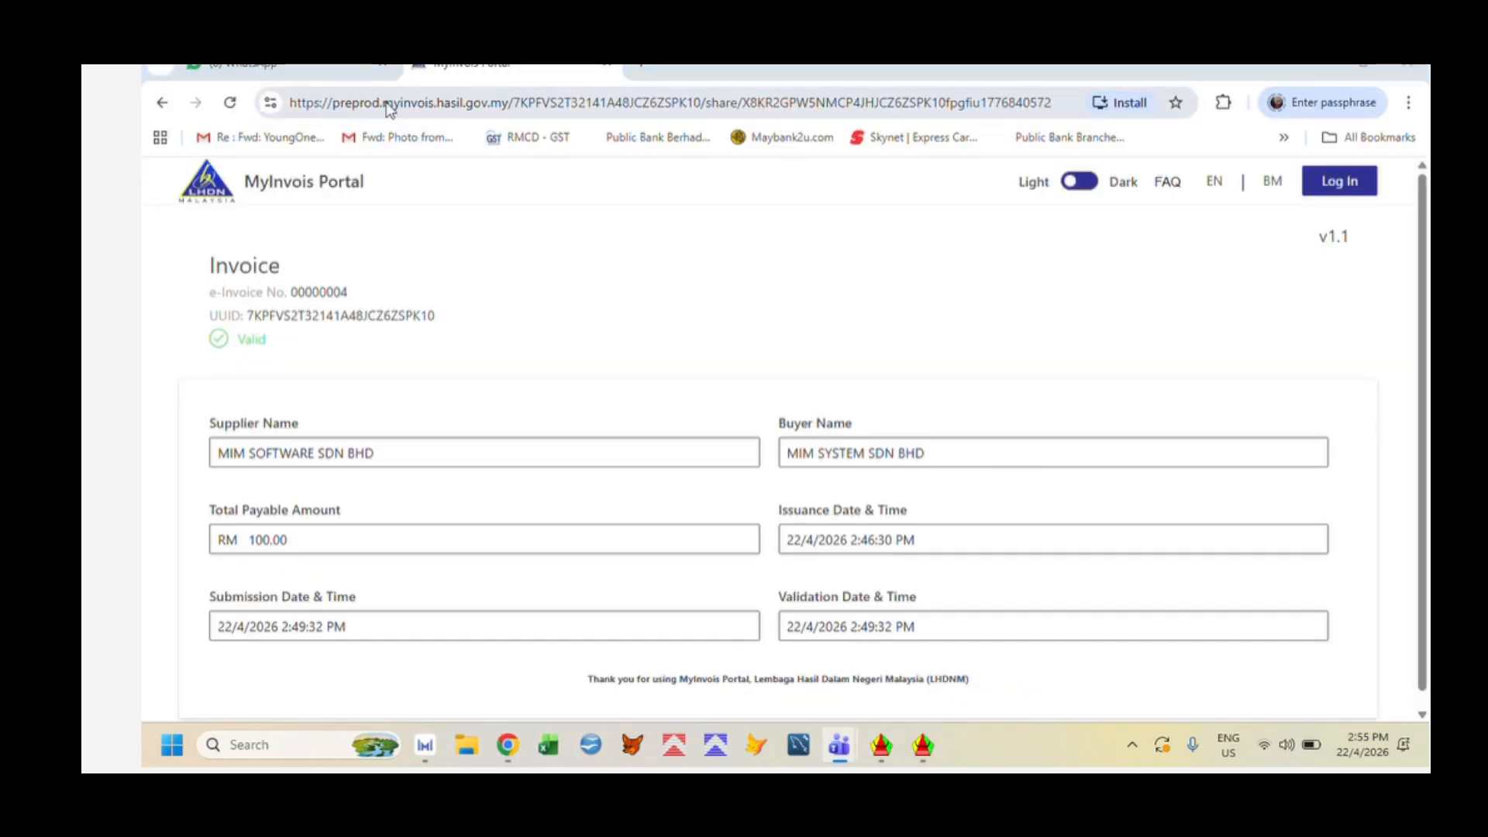
pyautogui.click(1067, 105)
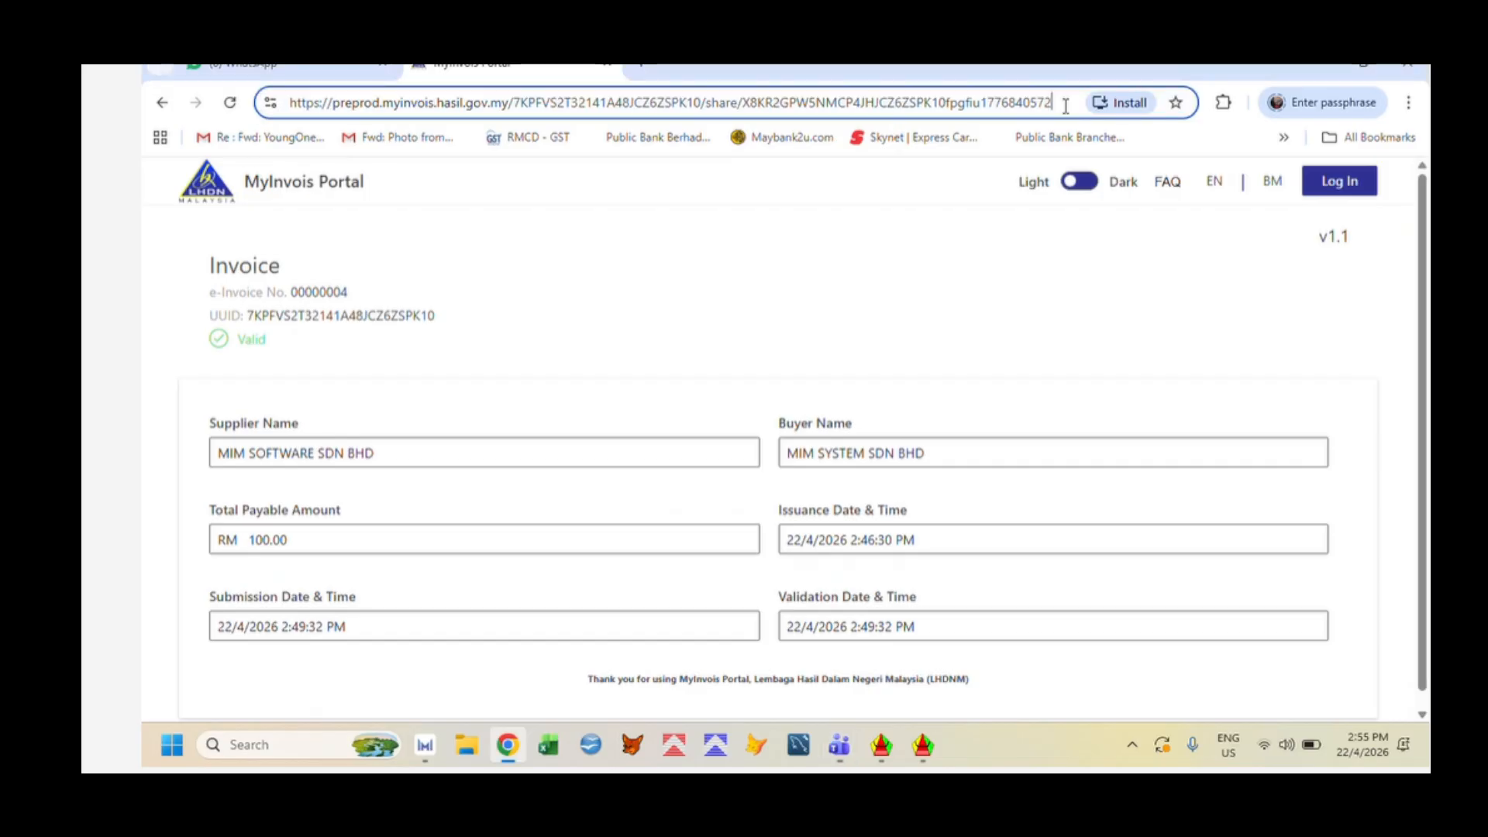
pyautogui.hotkey('ctrl', 'a')
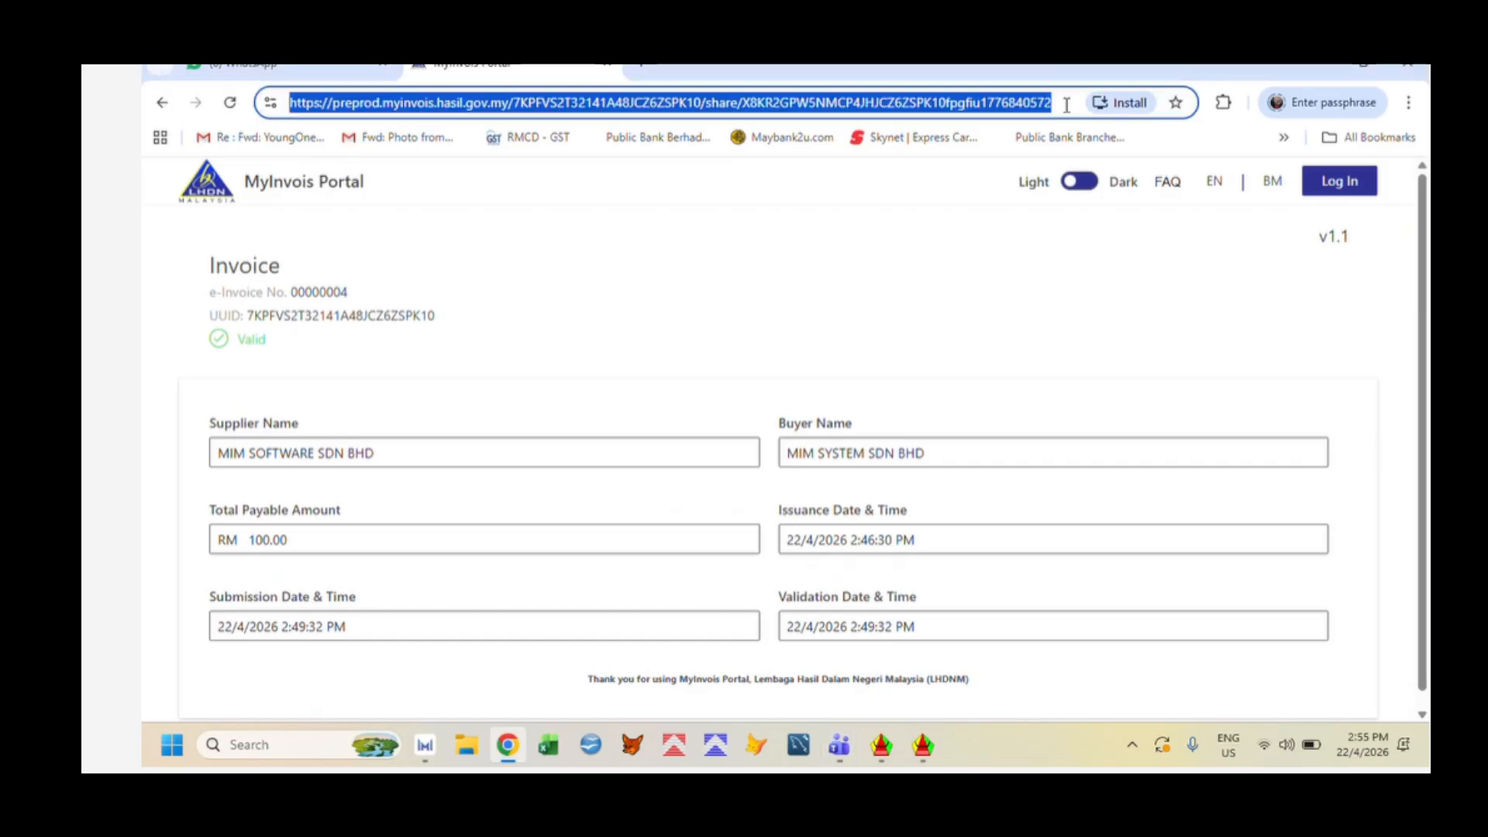
pyautogui.press('Return')
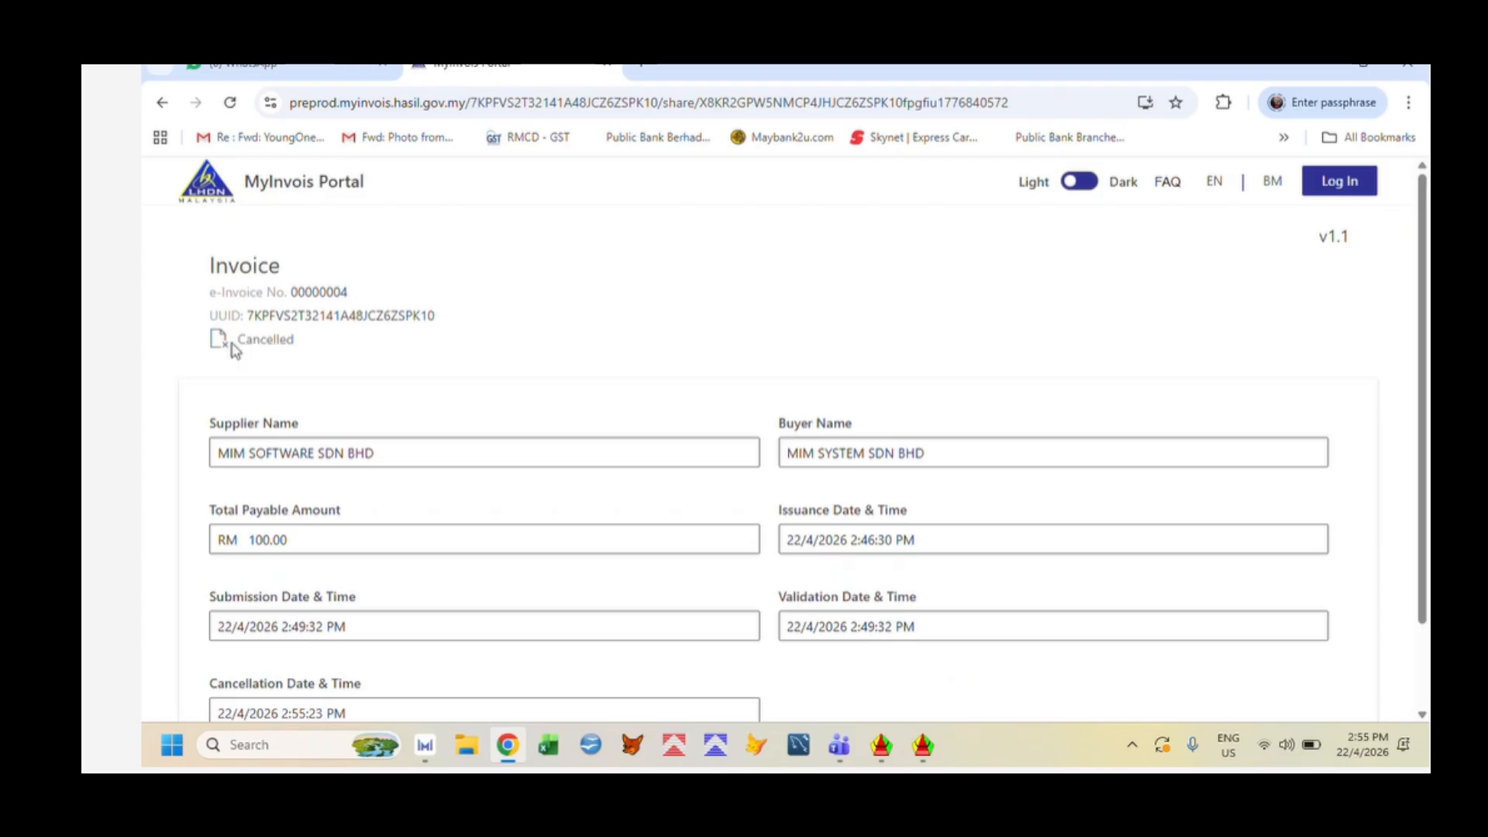
pyautogui.moveTo(238, 347); pyautogui.dragTo(308, 358)
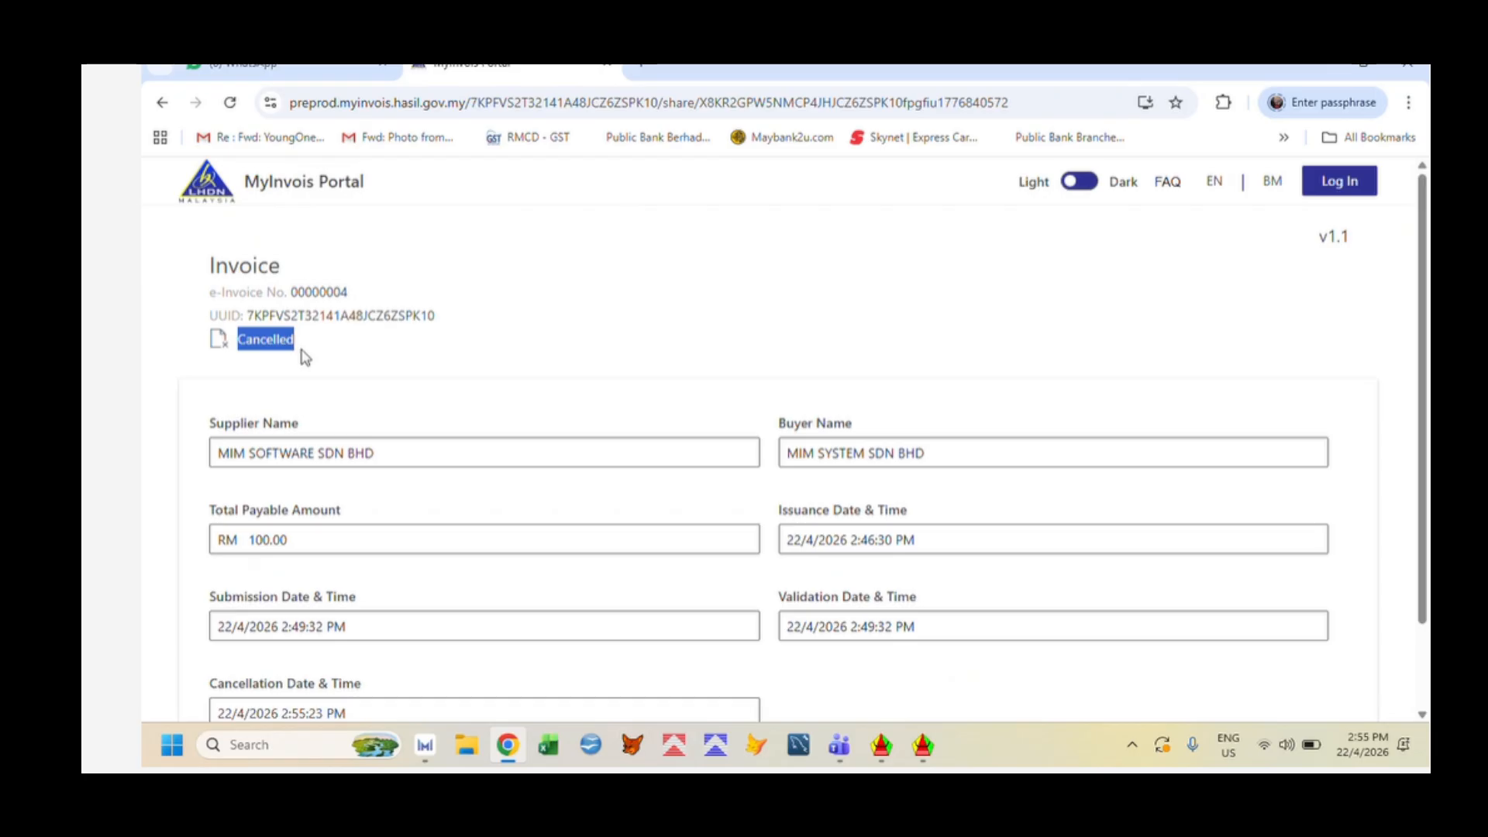
# Return to the Inventory System, set the quantity of Product 001 on the invoice to 2, and save the line
pyautogui.moveTo(881, 746)
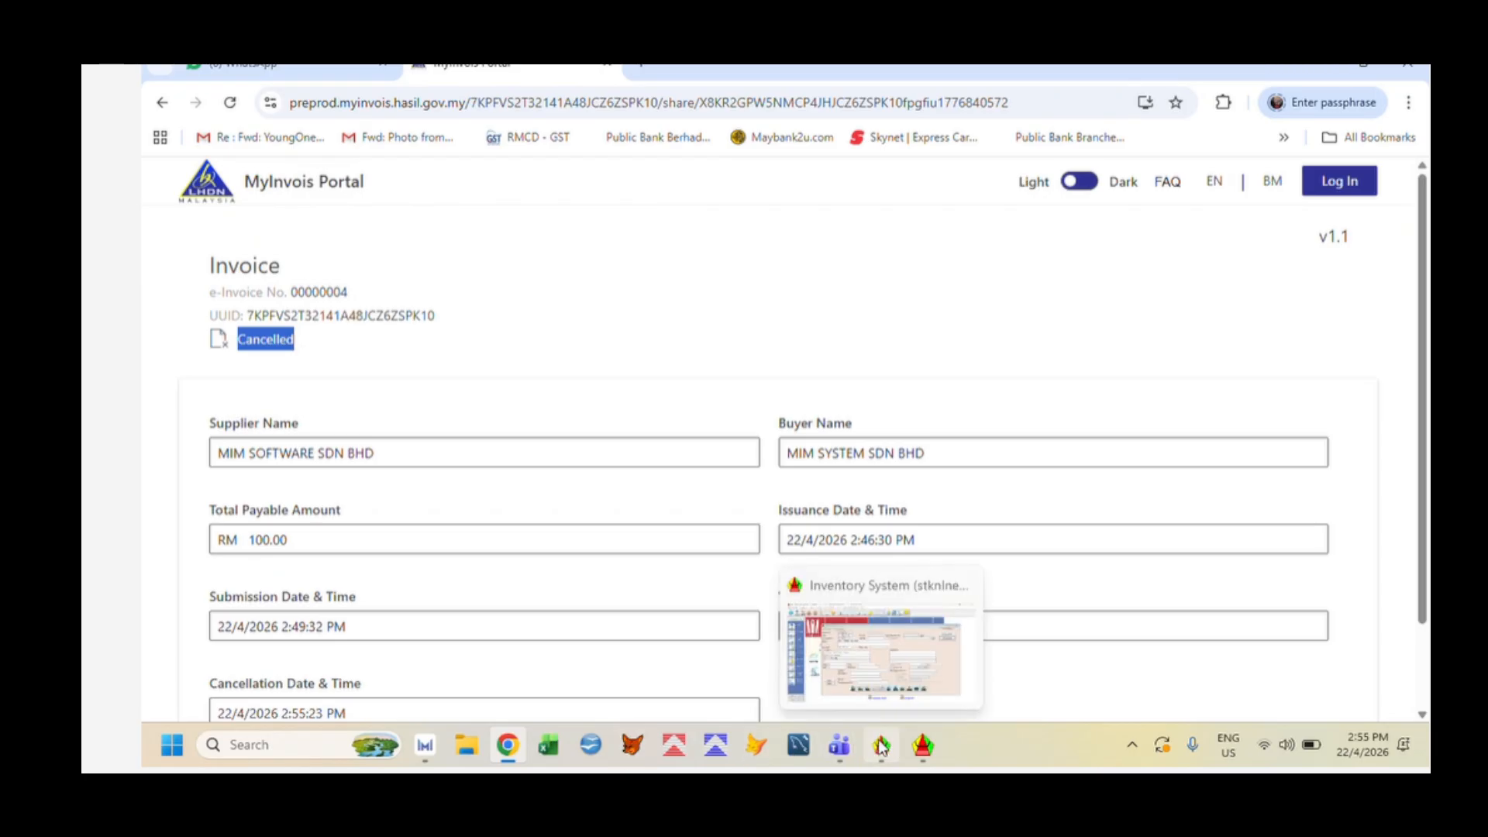
pyautogui.click(881, 745)
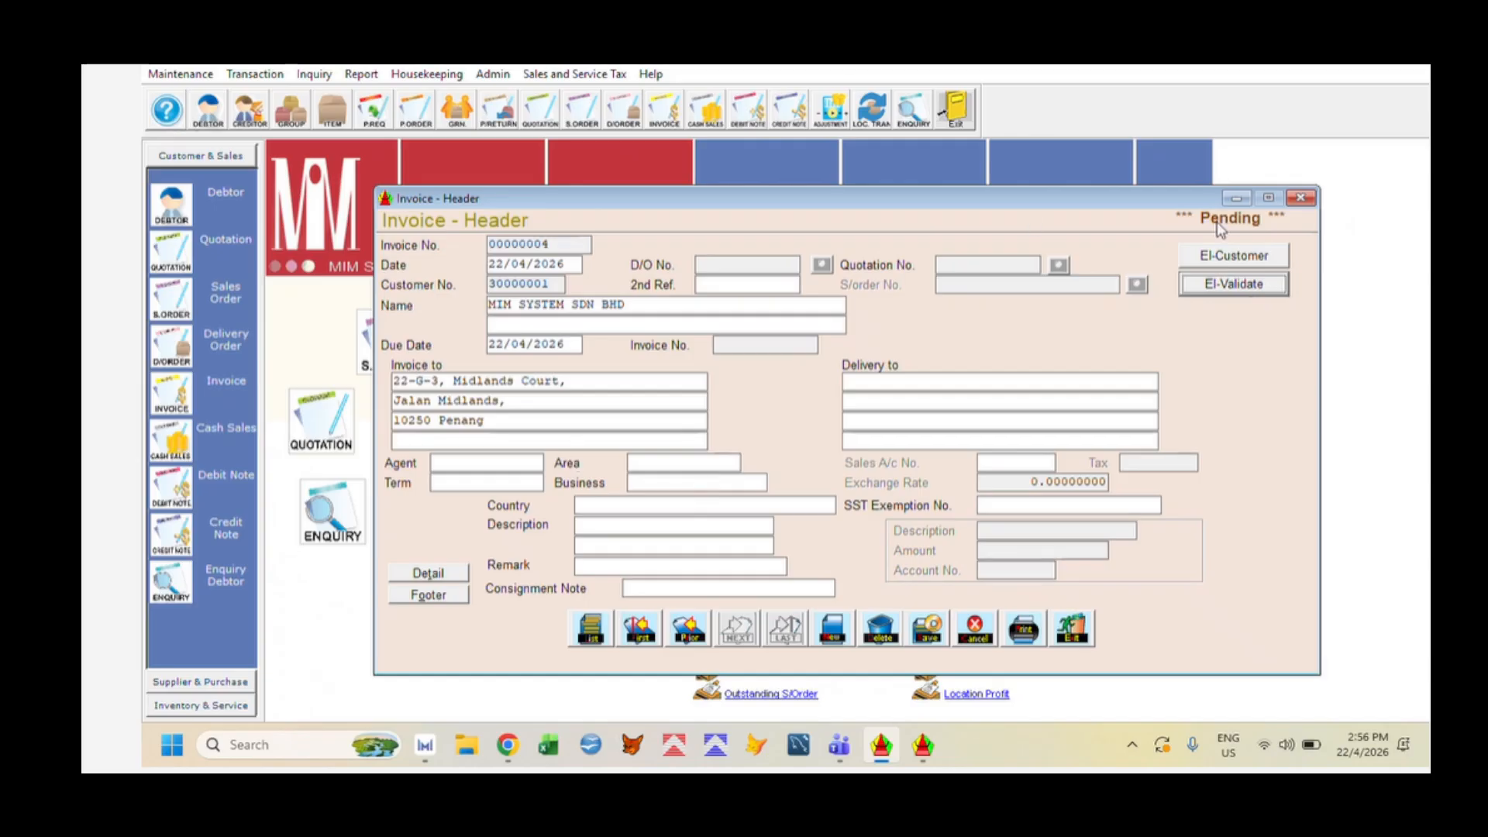
pyautogui.click(1247, 288)
pyautogui.click(1256, 570)
pyautogui.click(427, 573)
pyautogui.click(601, 380)
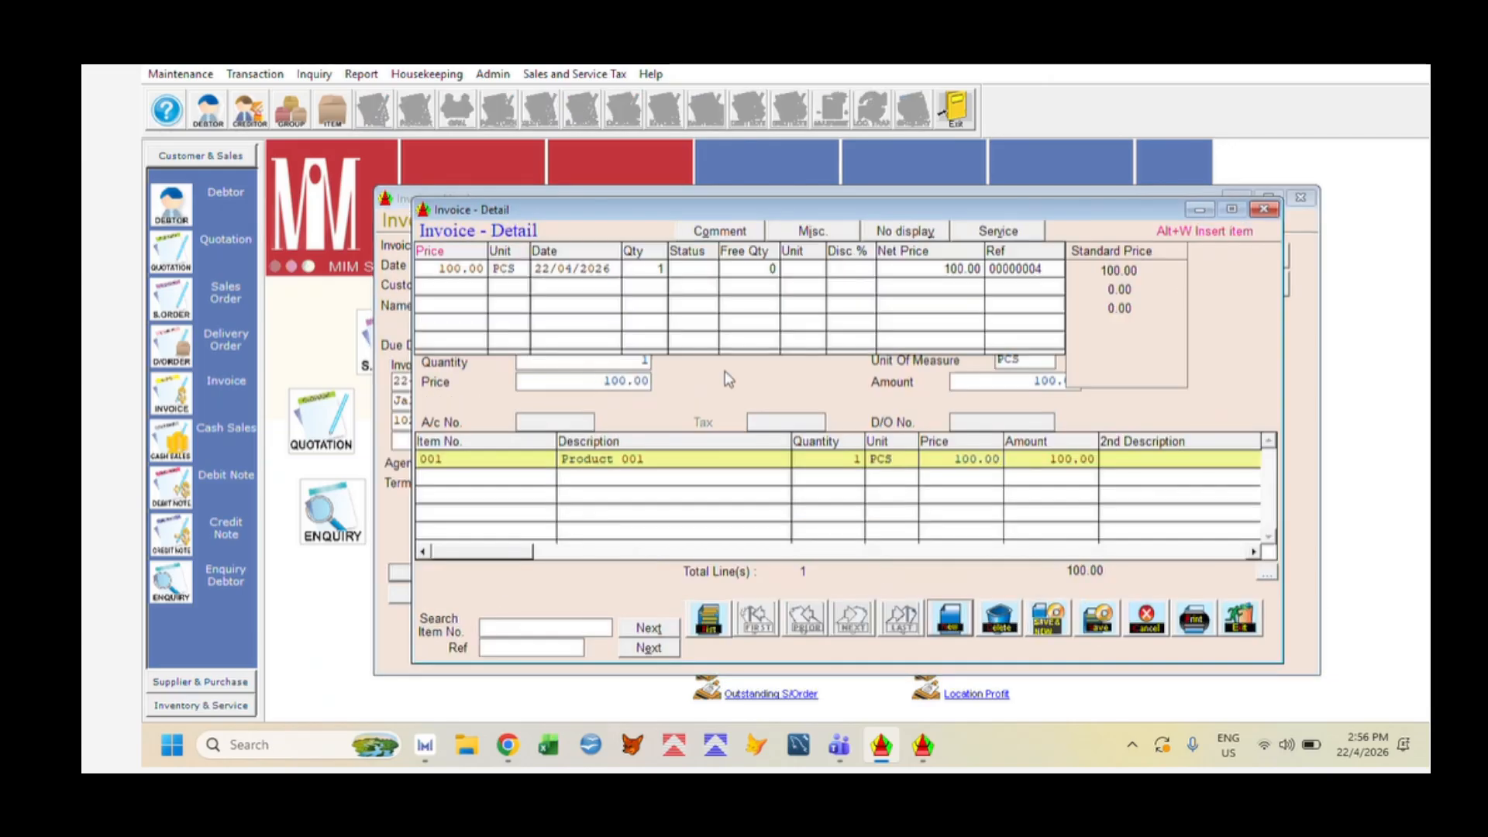
pyautogui.click(606, 361)
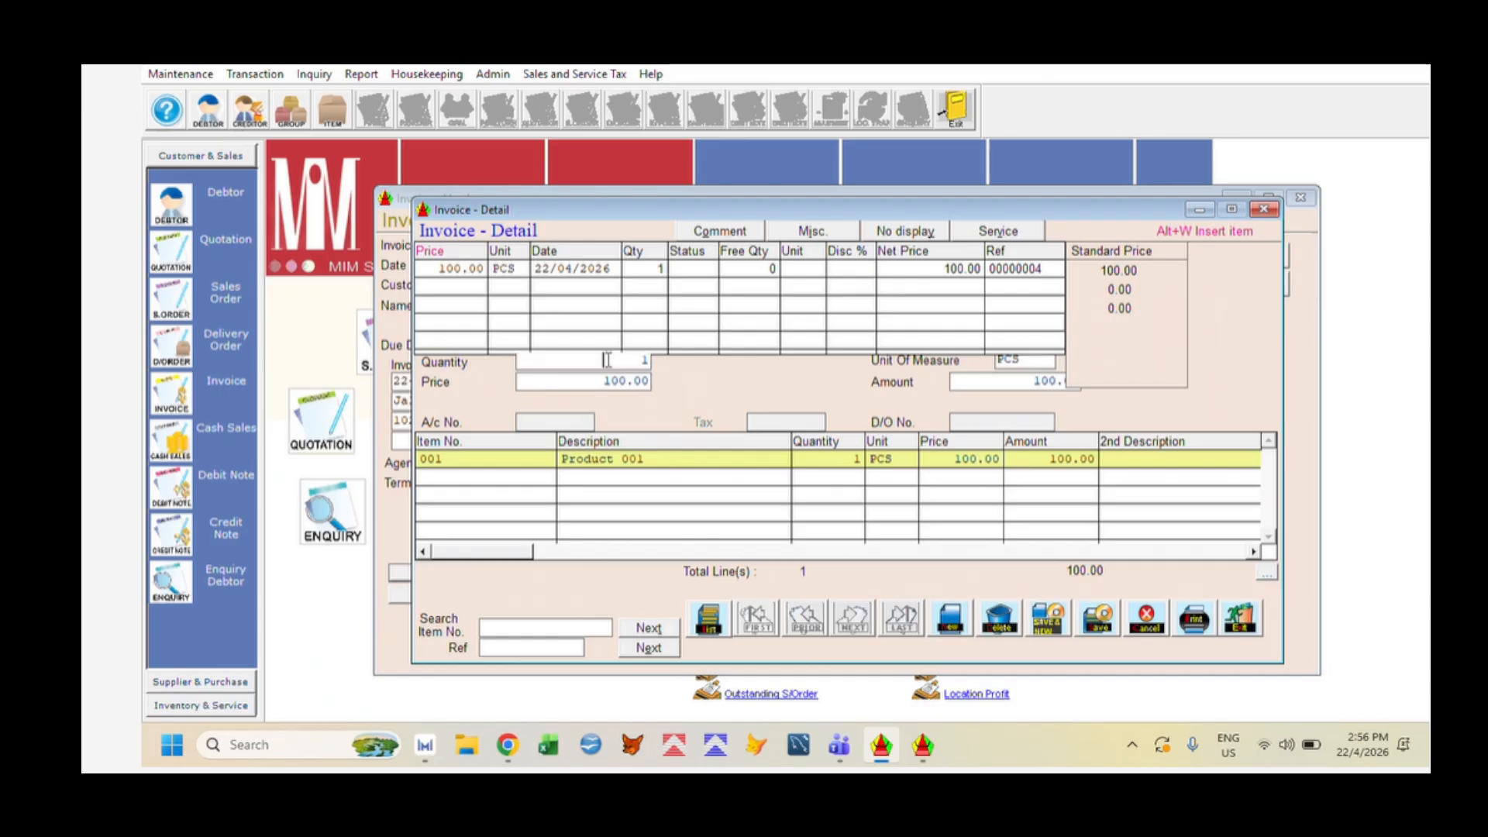
pyautogui.write('2')
pyautogui.press('Return')
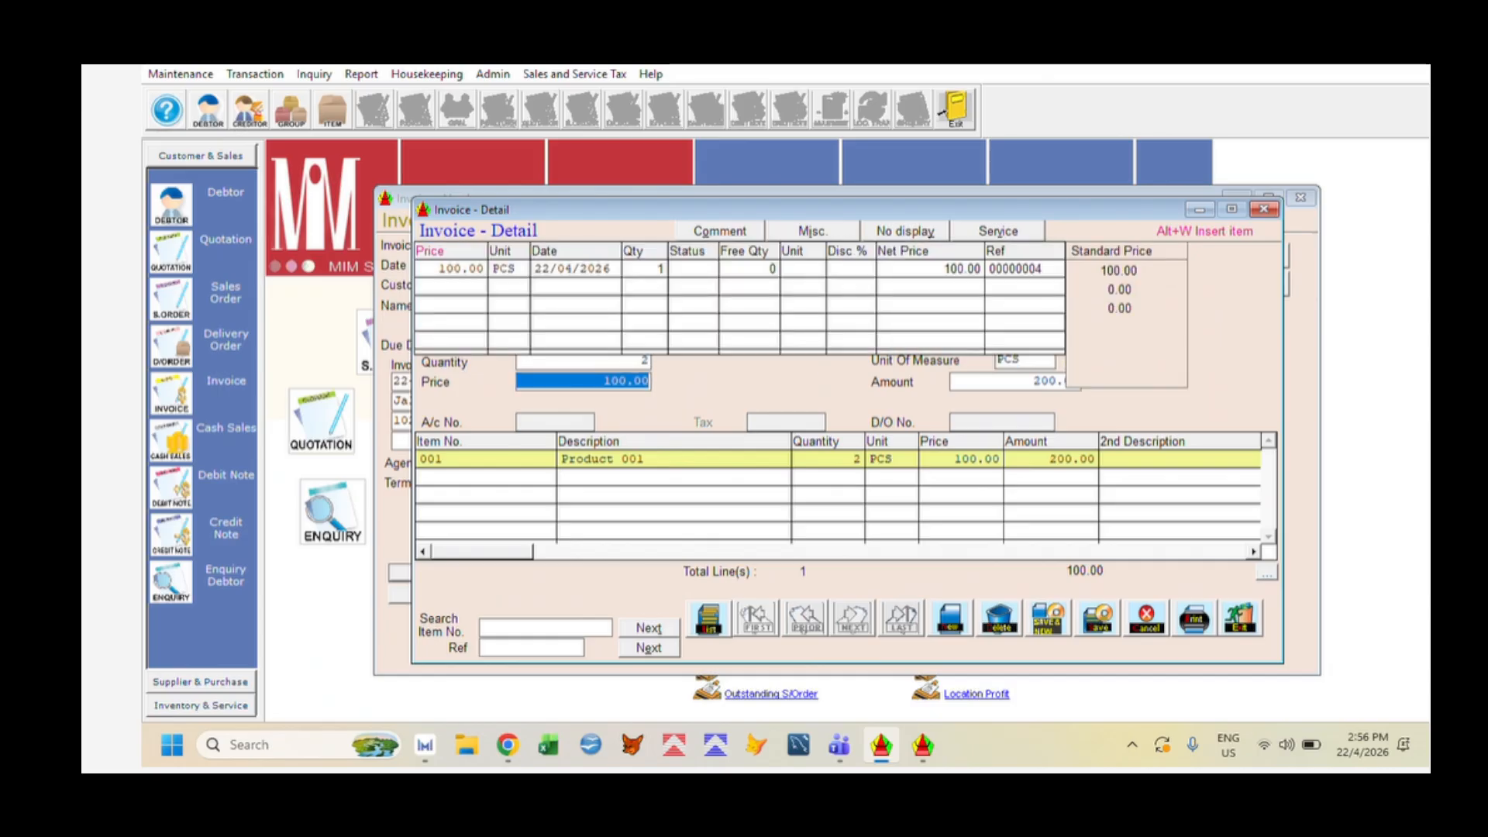
pyautogui.click(1102, 626)
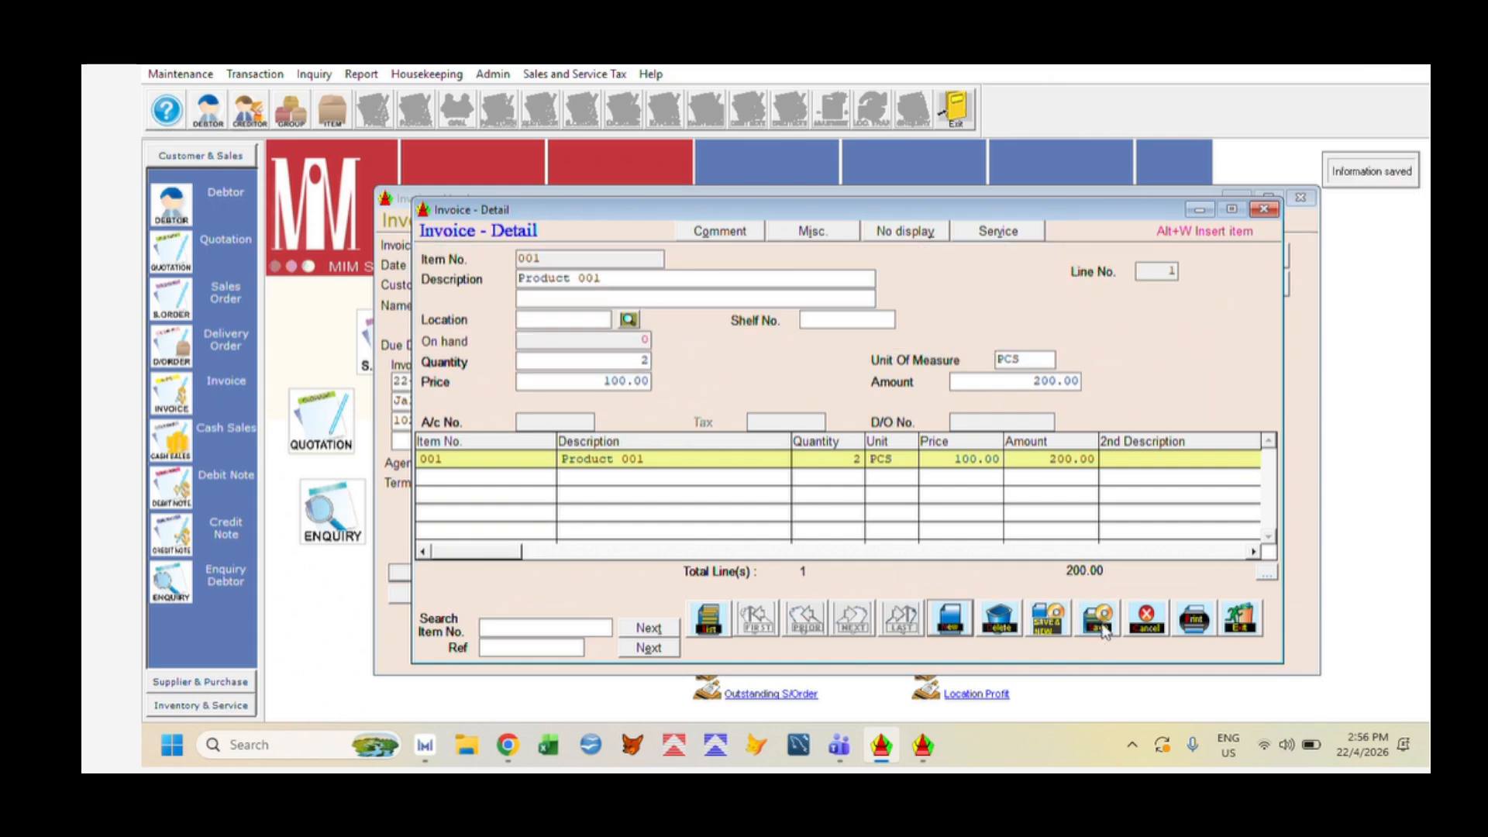
pyautogui.click(1243, 618)
# Preview the revised invoice in bill format 01 and submit the transaction to IRBM
pyautogui.click(1023, 628)
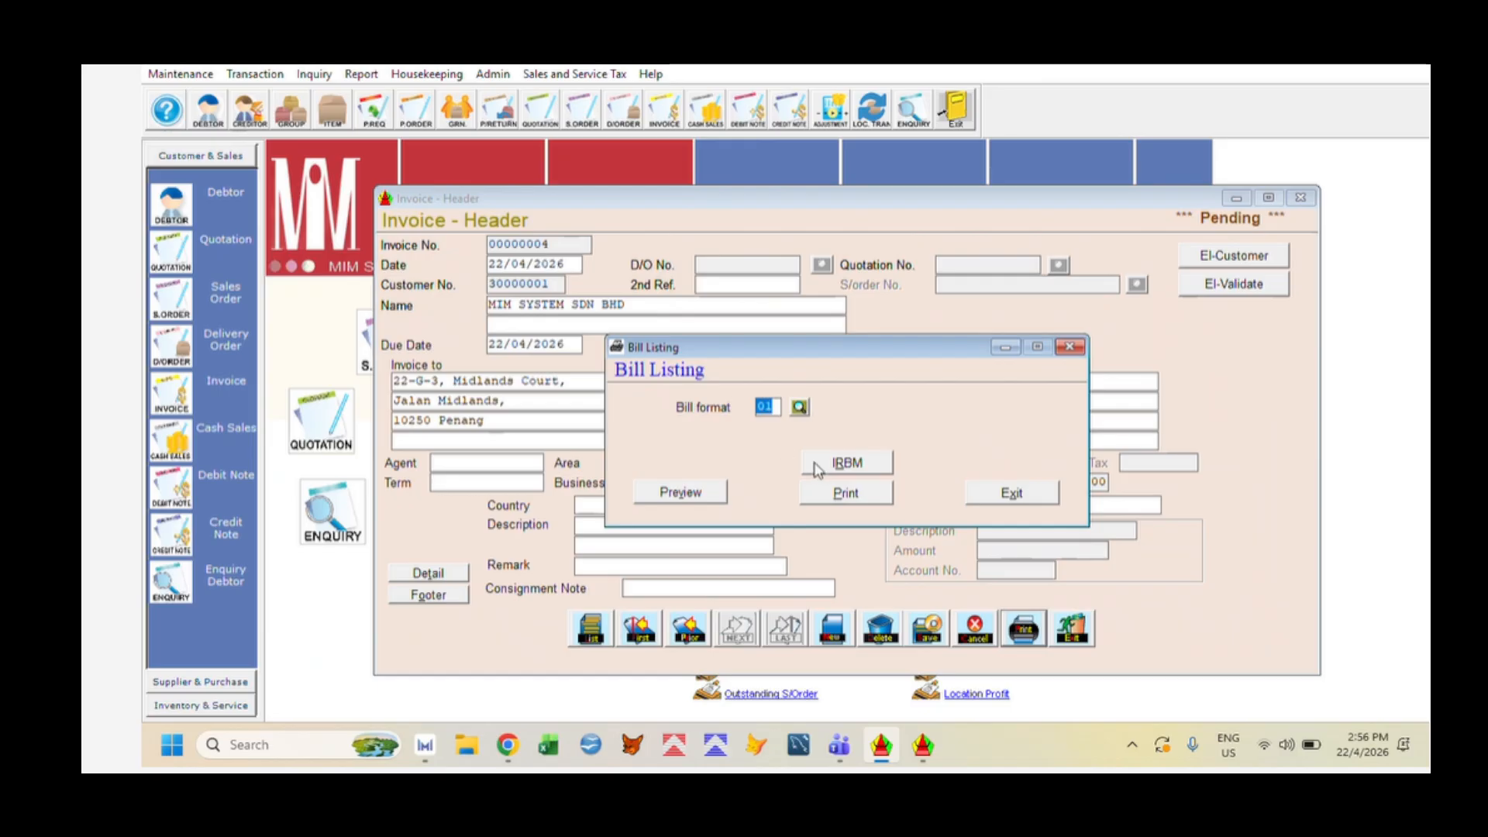
pyautogui.click(711, 494)
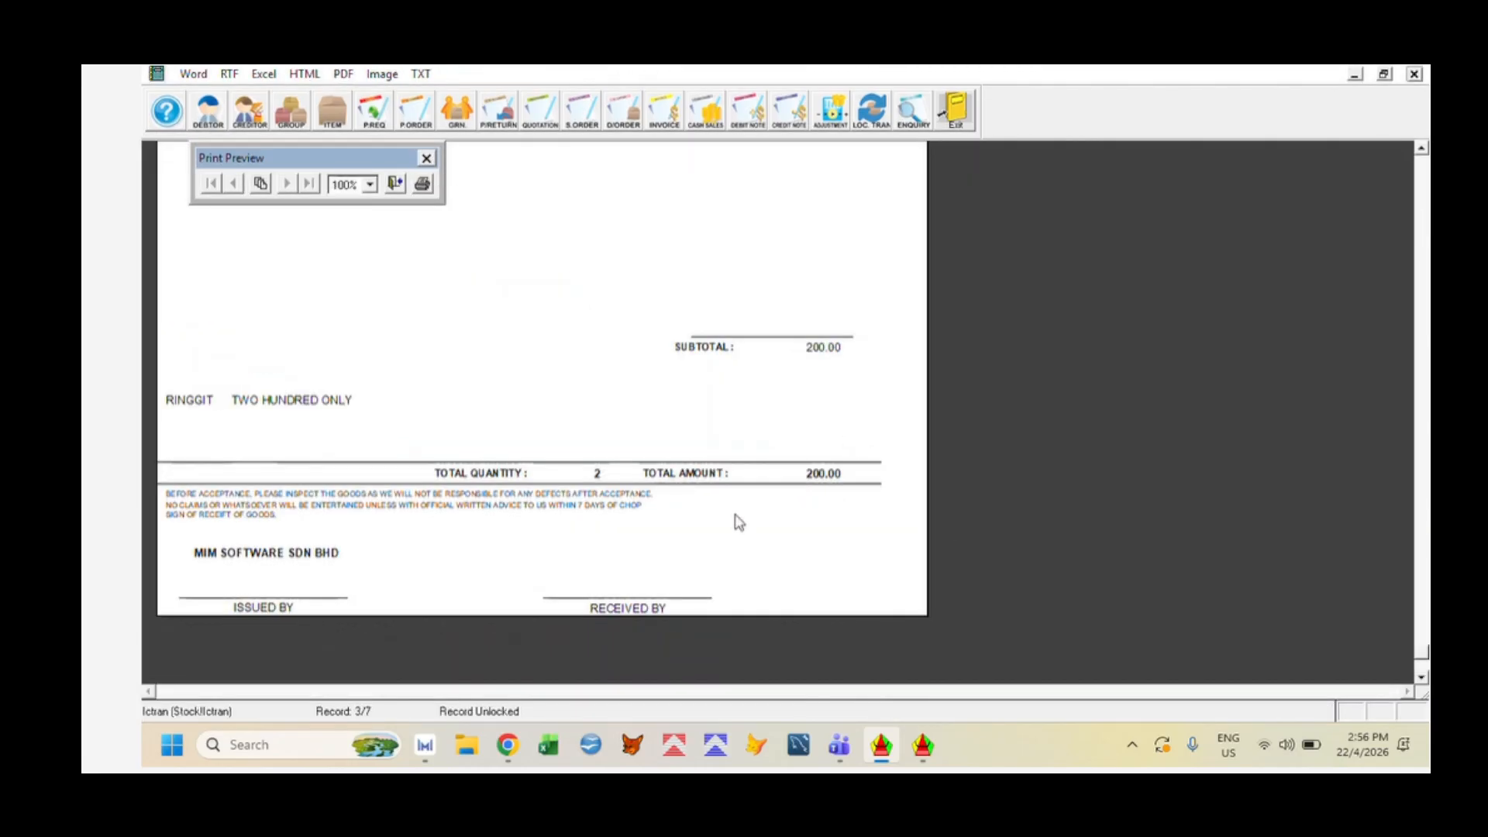
pyautogui.press('Escape')
pyautogui.click(874, 465)
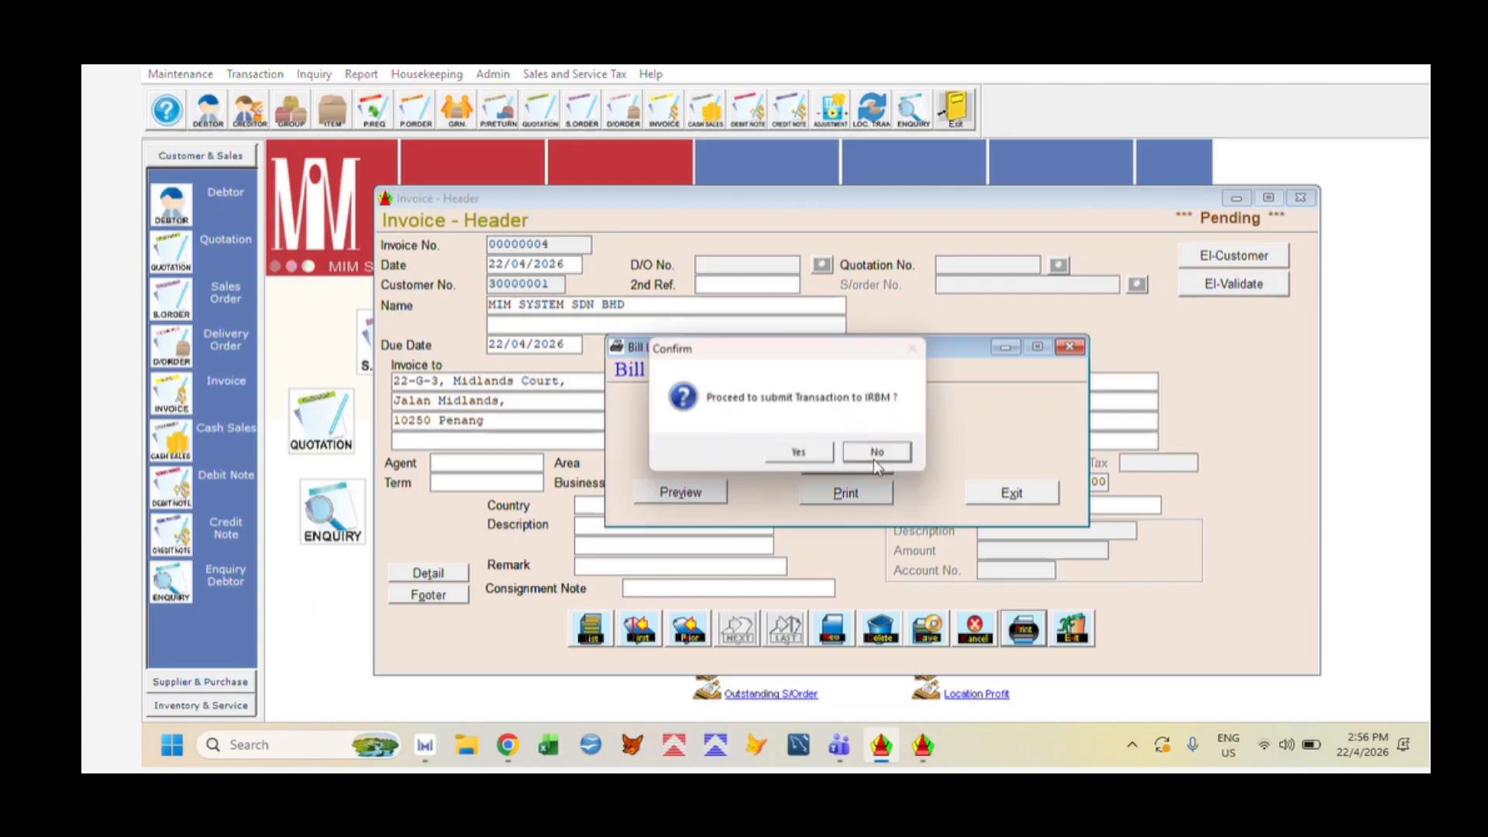
pyautogui.click(801, 453)
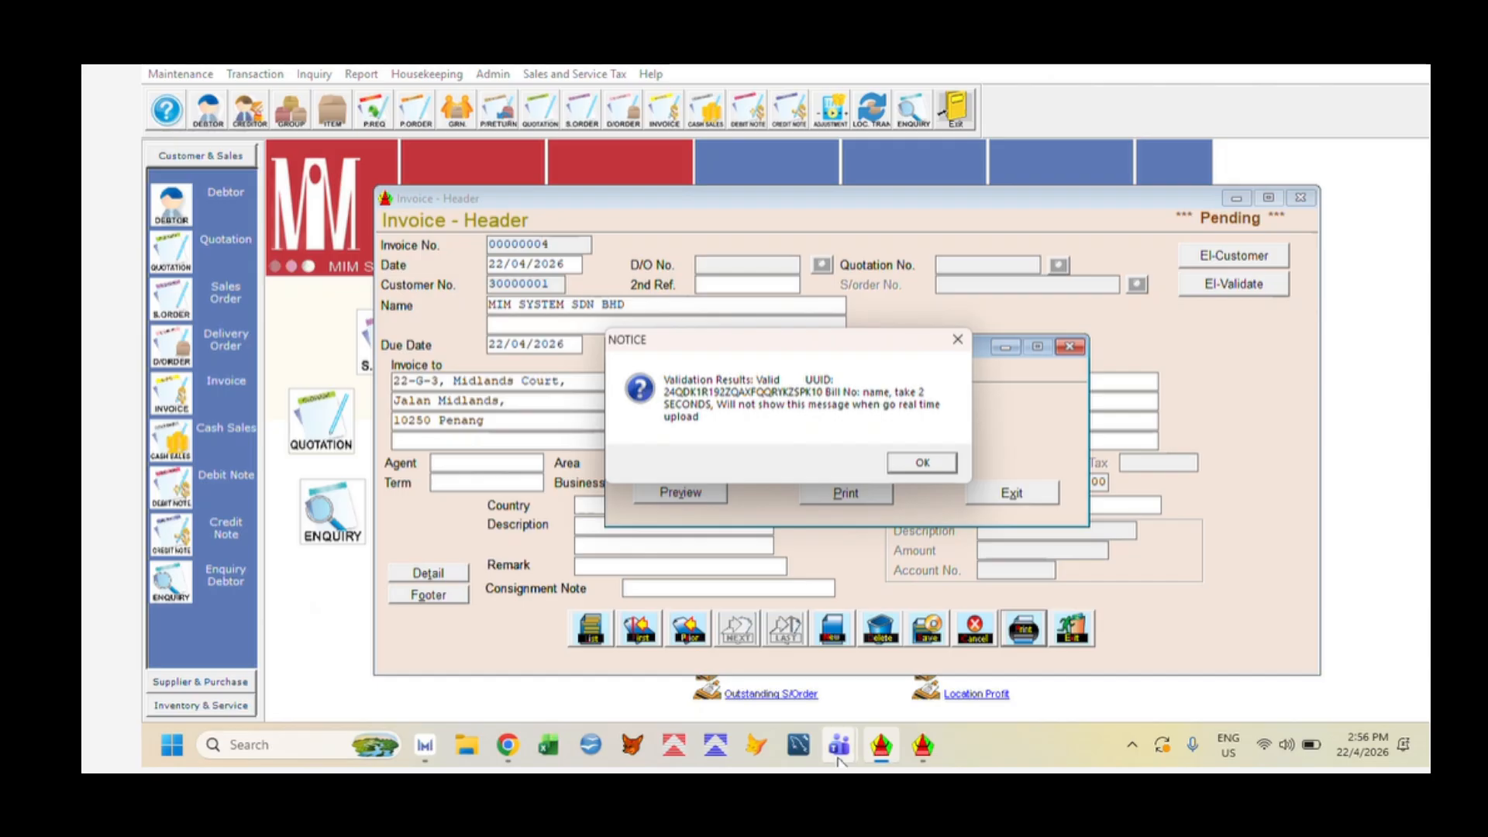
# Look at the MyInvois page in Chrome, return to the Inventory System and close the invoice's IRBM validation result
pyautogui.click(509, 746)
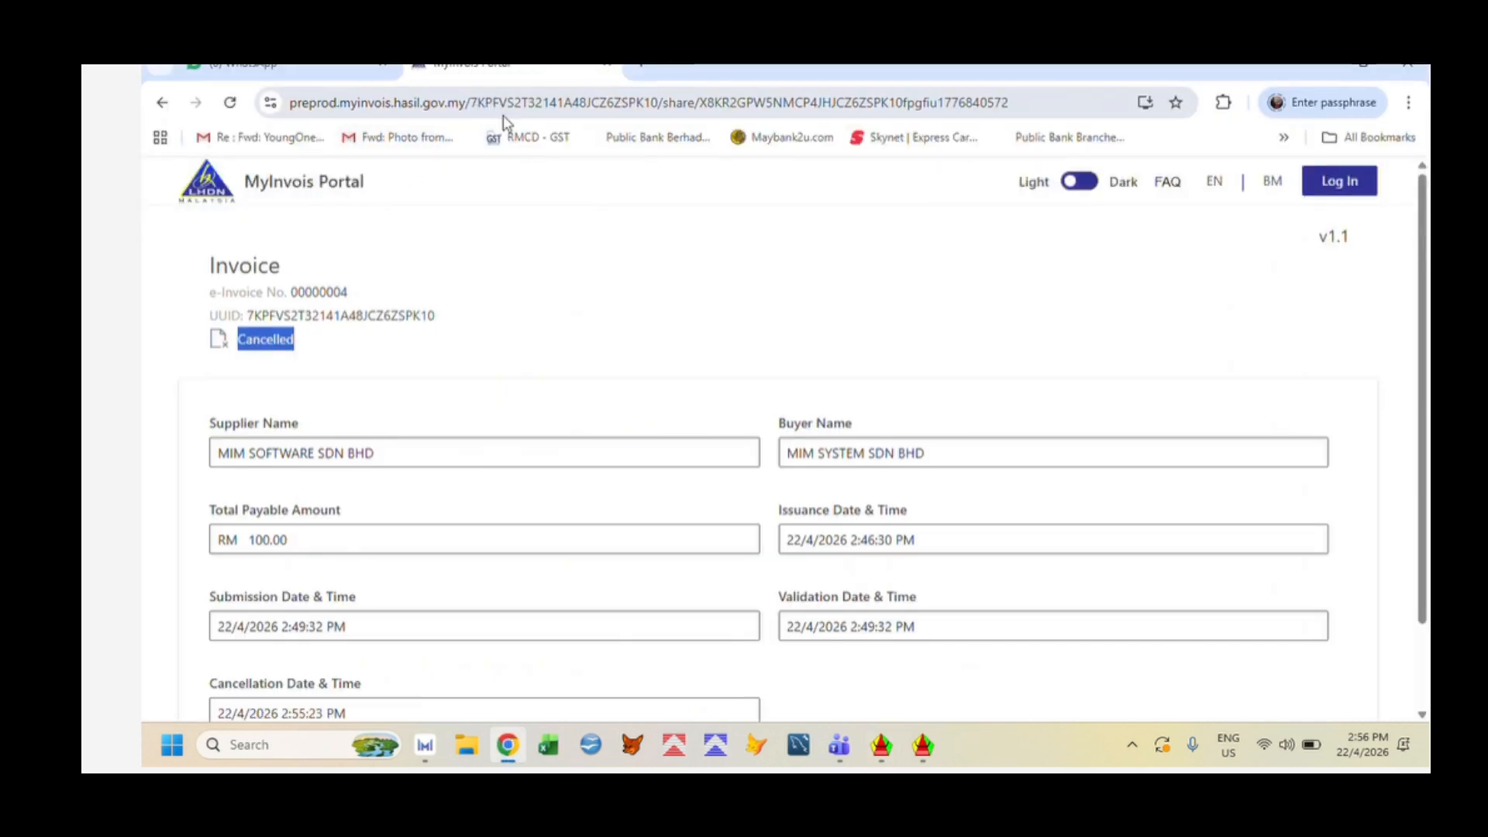
pyautogui.moveTo(884, 753)
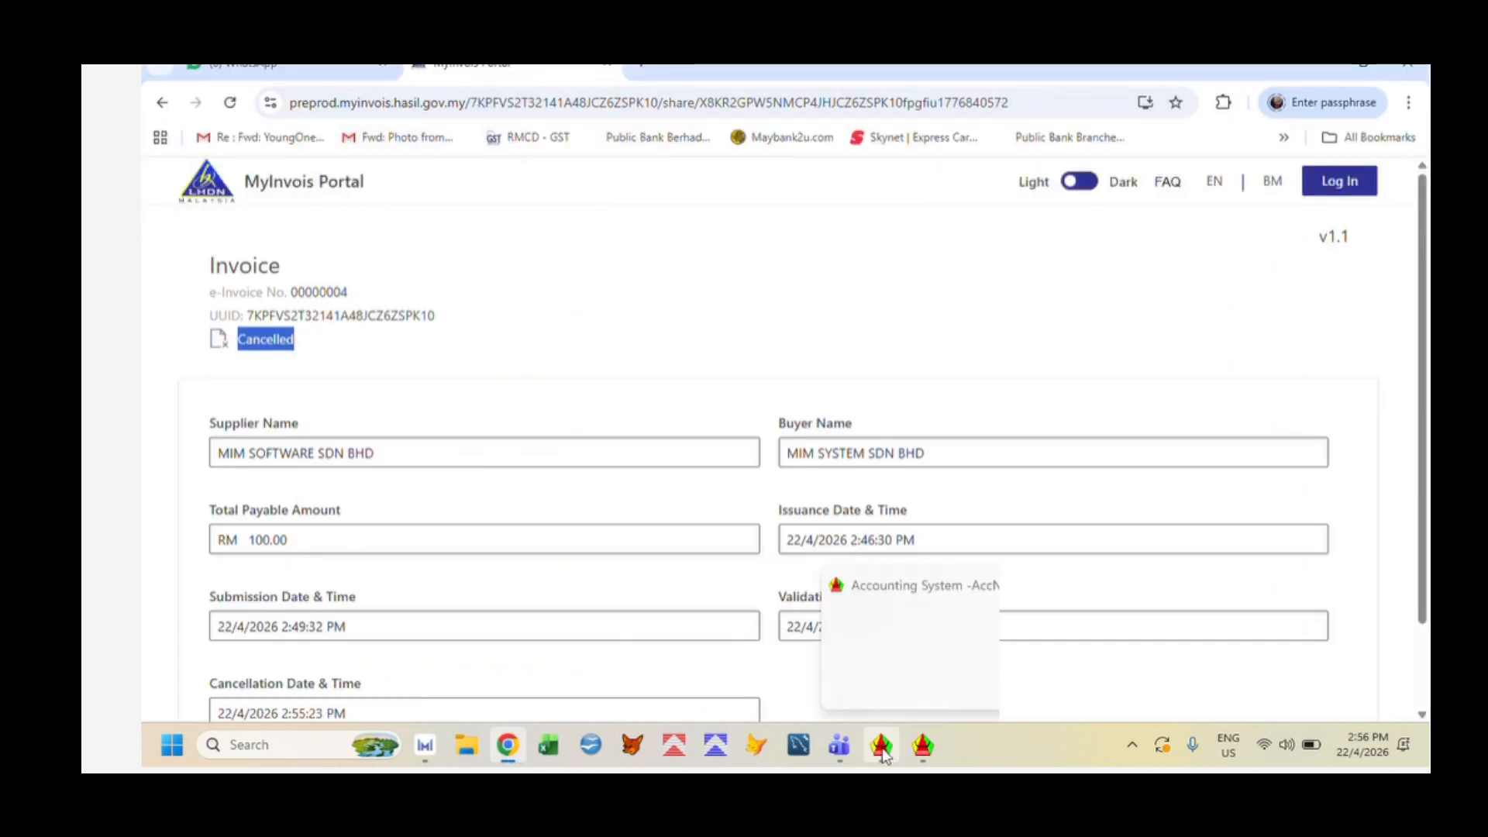
pyautogui.click(883, 748)
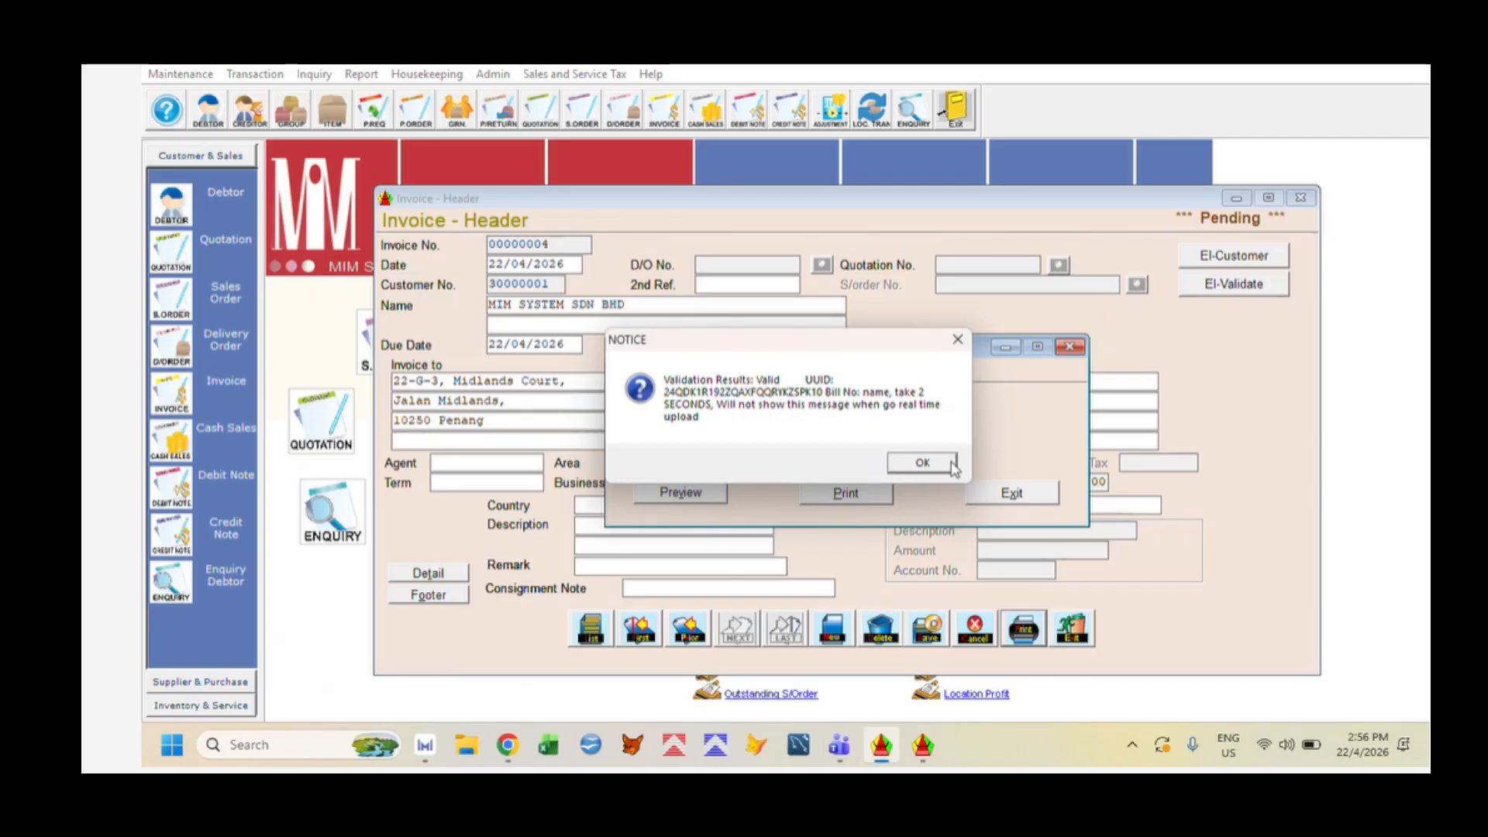
pyautogui.click(923, 463)
pyautogui.click(817, 454)
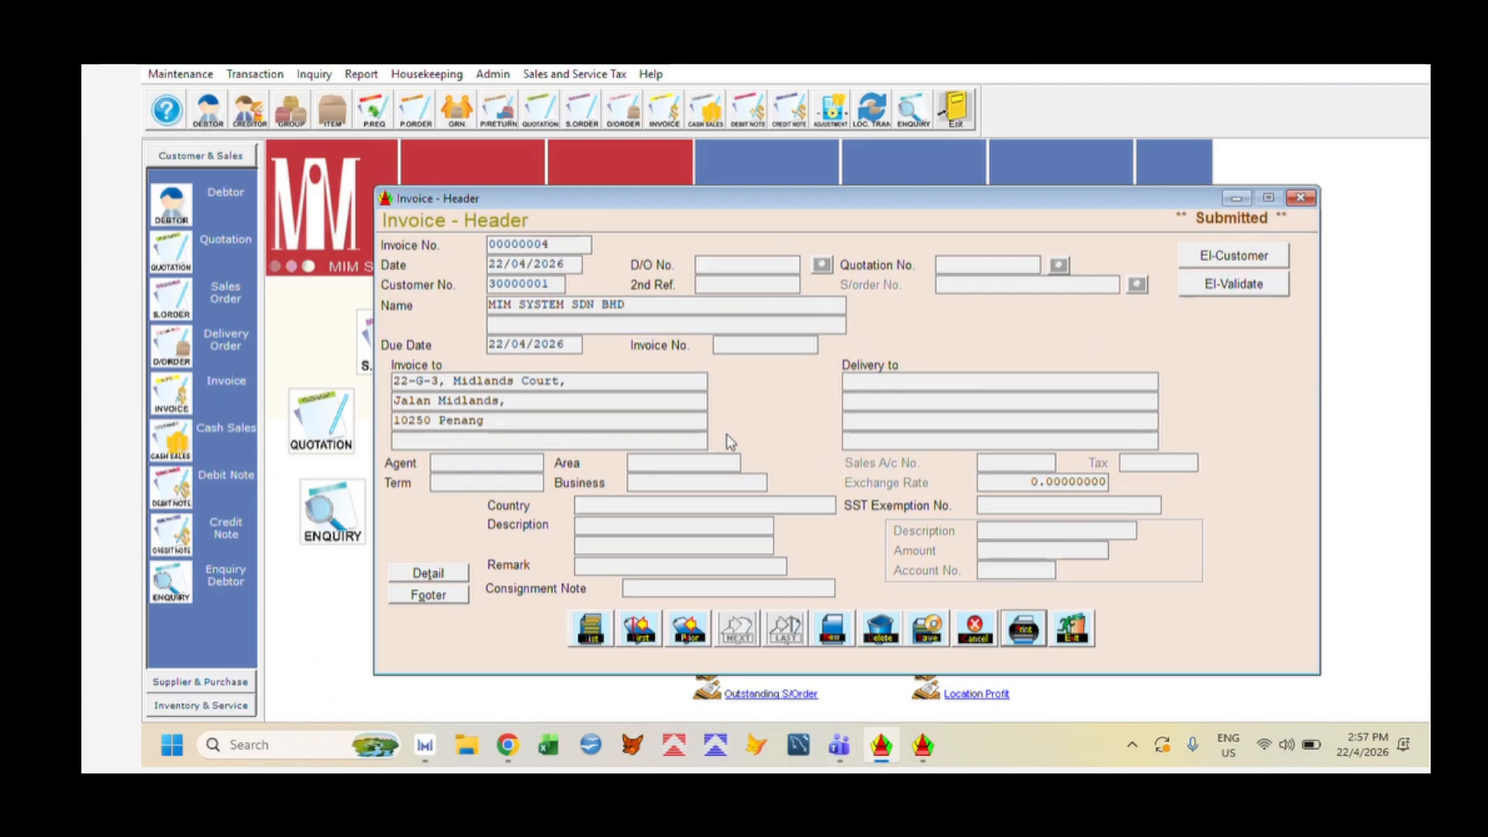
# Open the invoice's e-invoice validation status, check the validation link field, and close the status
pyautogui.click(1194, 283)
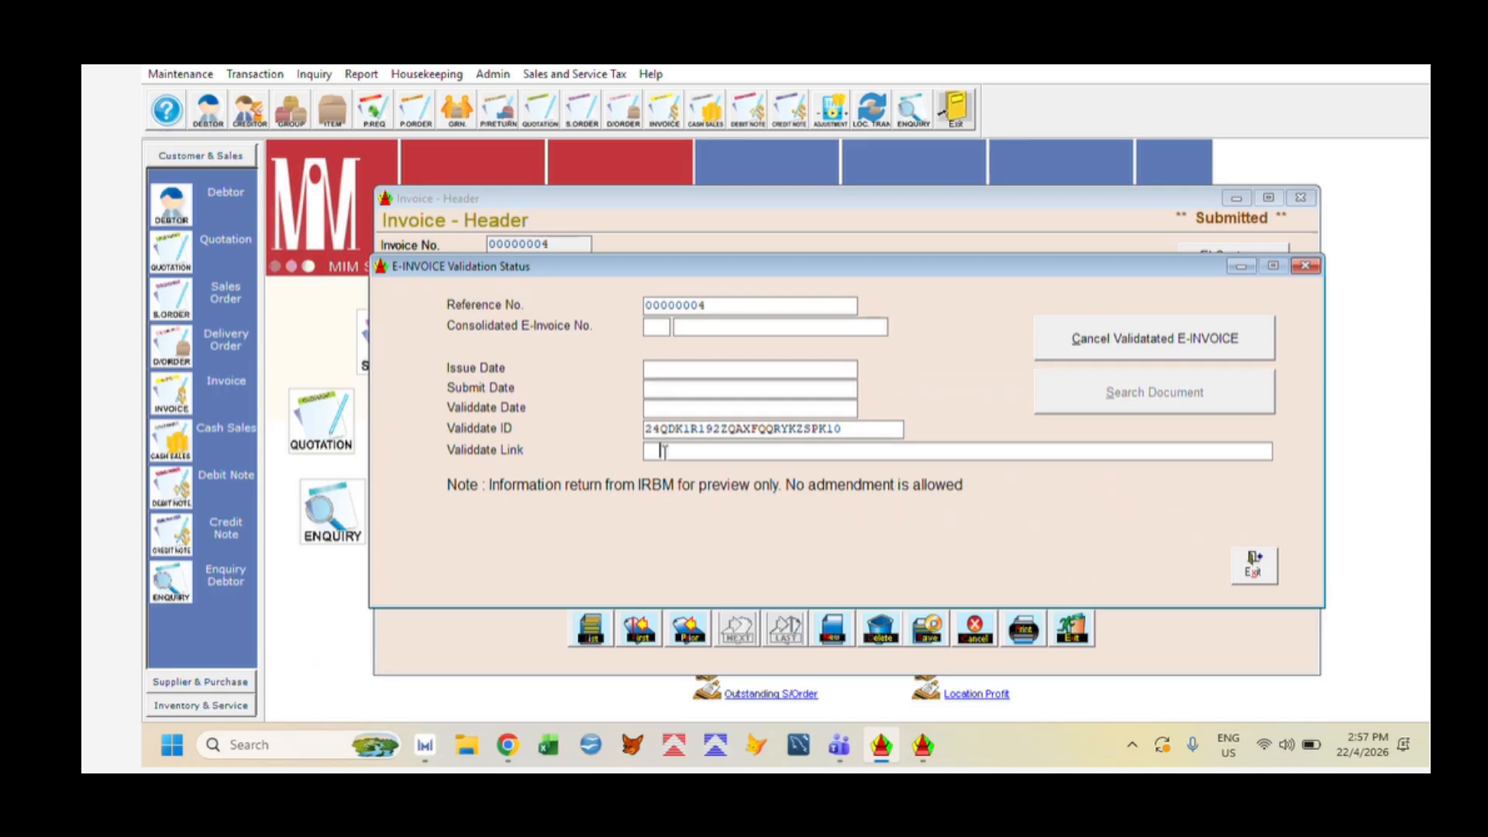
pyautogui.moveTo(662, 451); pyautogui.dragTo(773, 456)
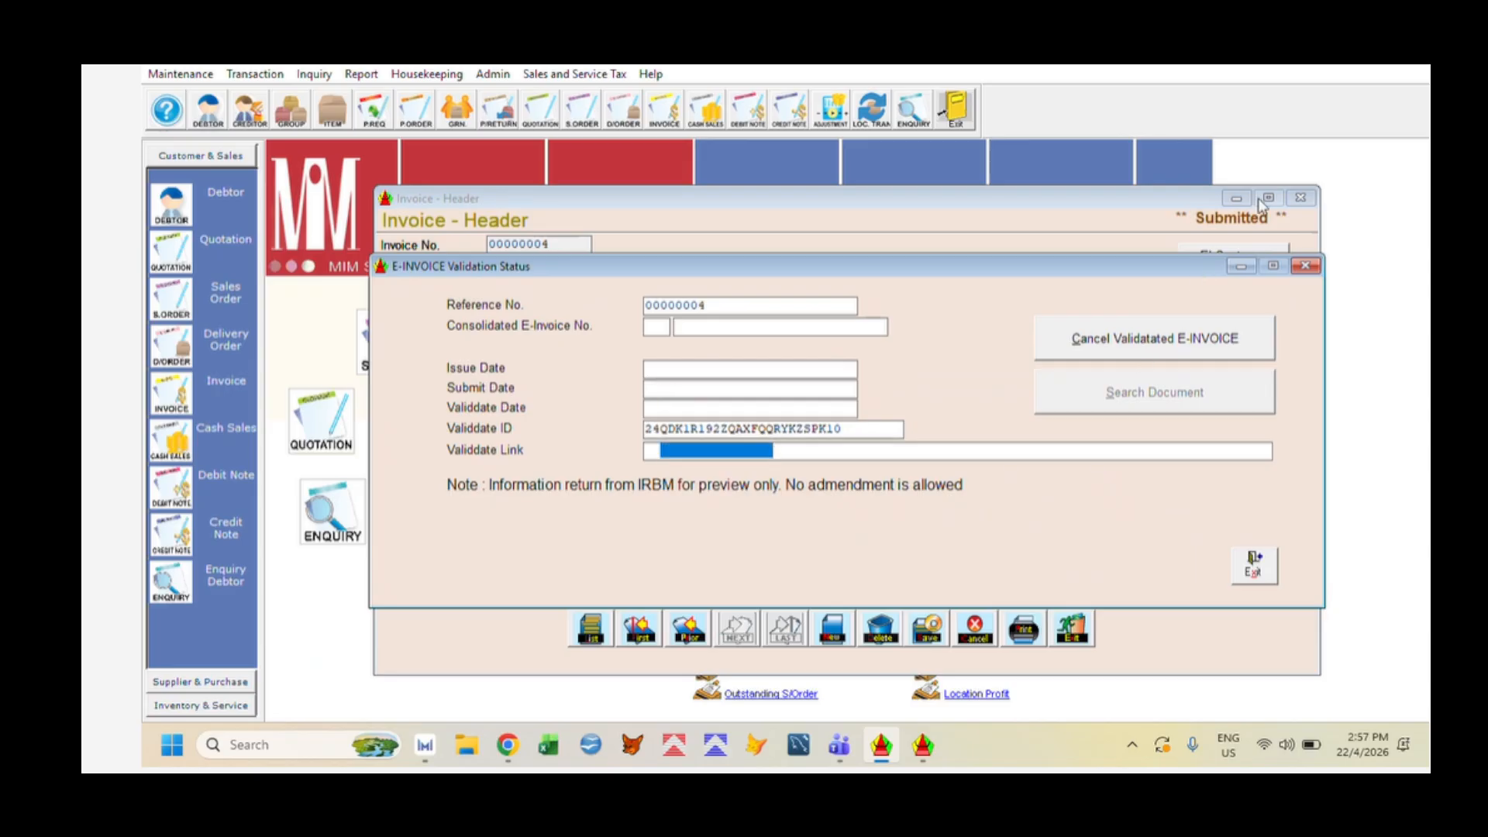
pyautogui.click(1267, 577)
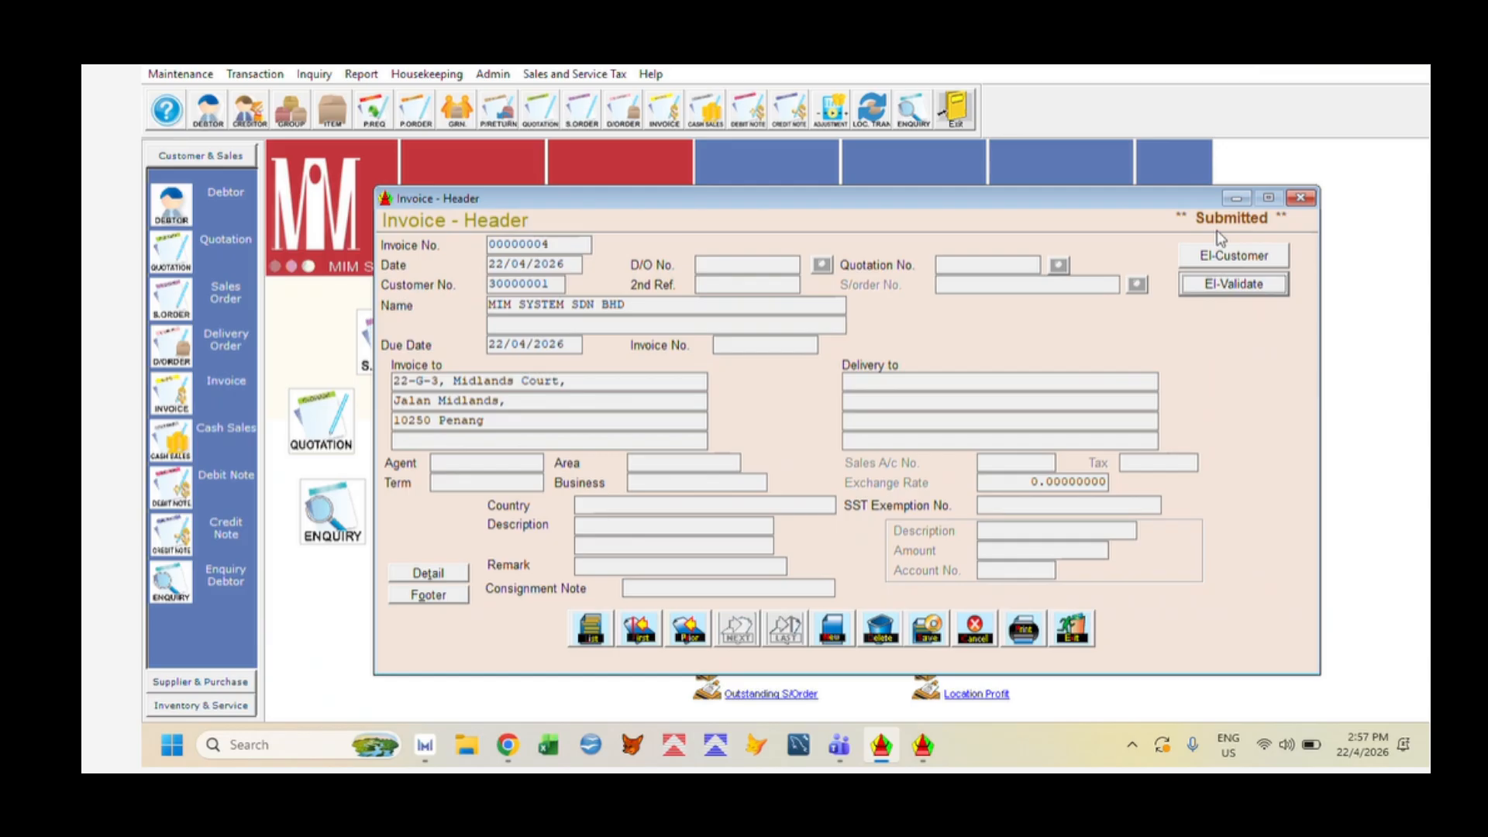
# Submit the invoice to IRBM again with bill format 01, acknowledge the result, and leave the bill listing
pyautogui.click(1025, 631)
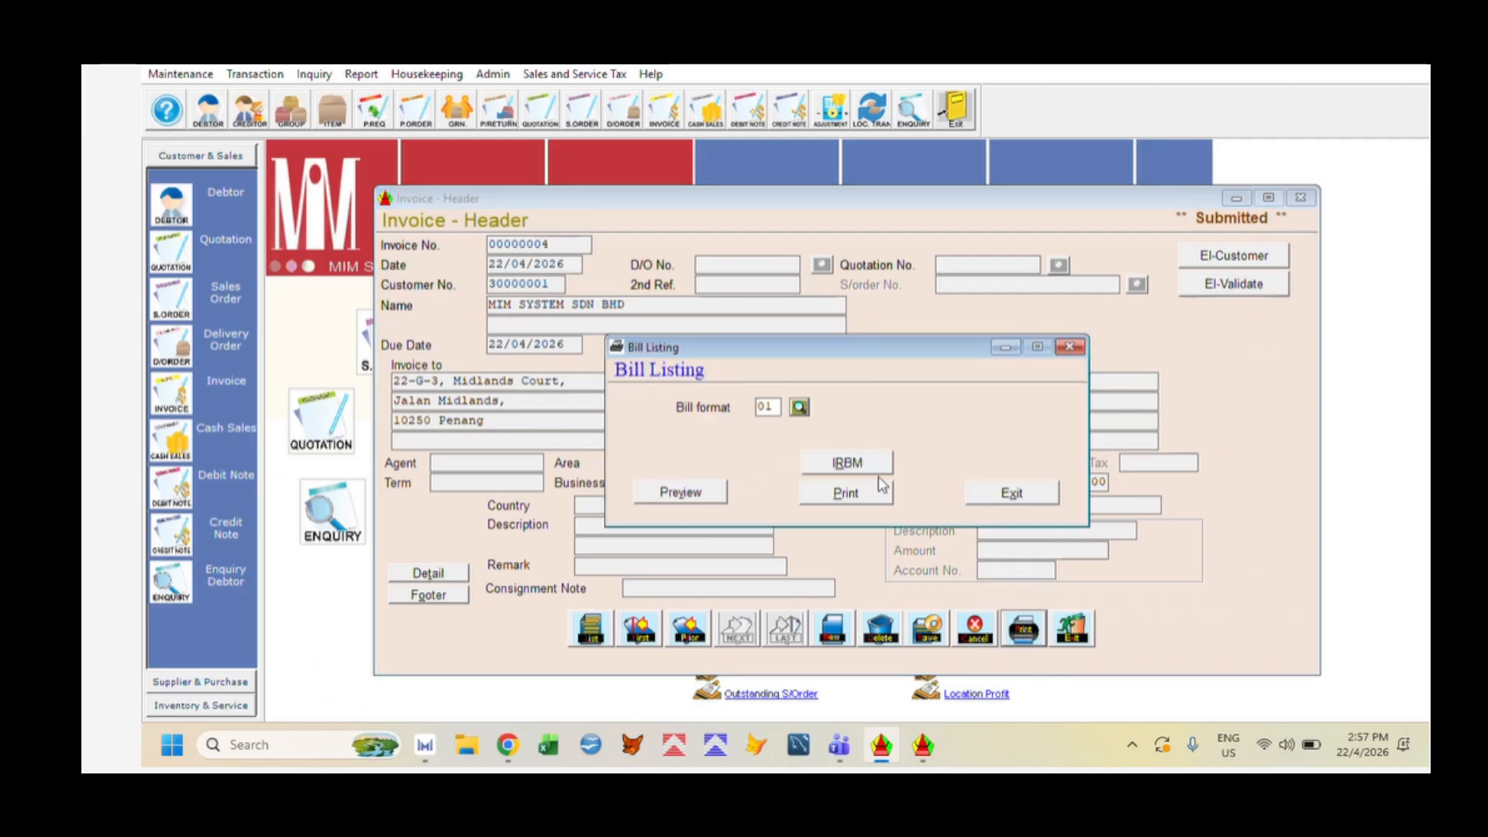
pyautogui.click(874, 465)
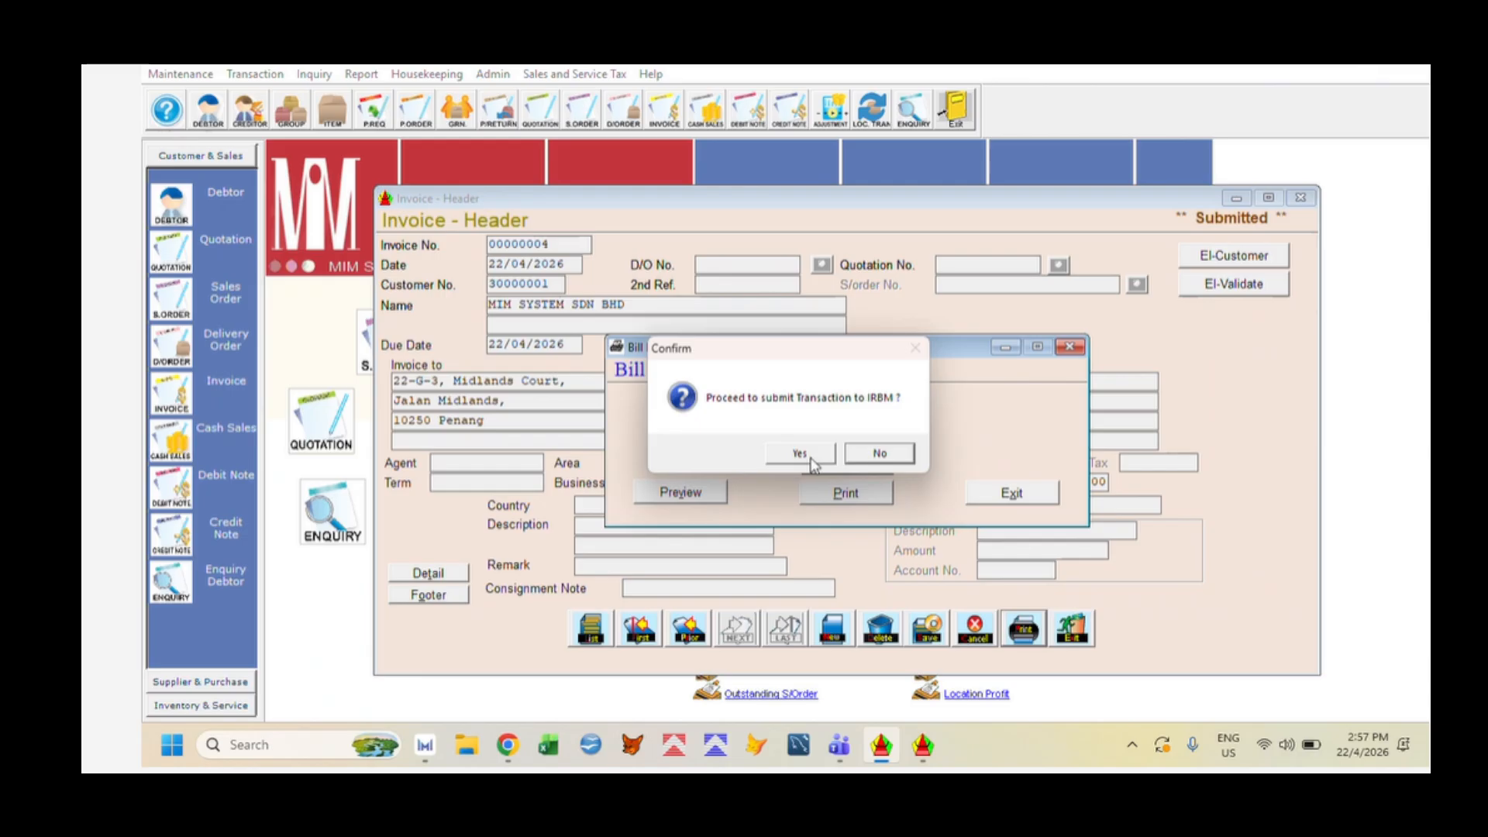
pyautogui.click(779, 457)
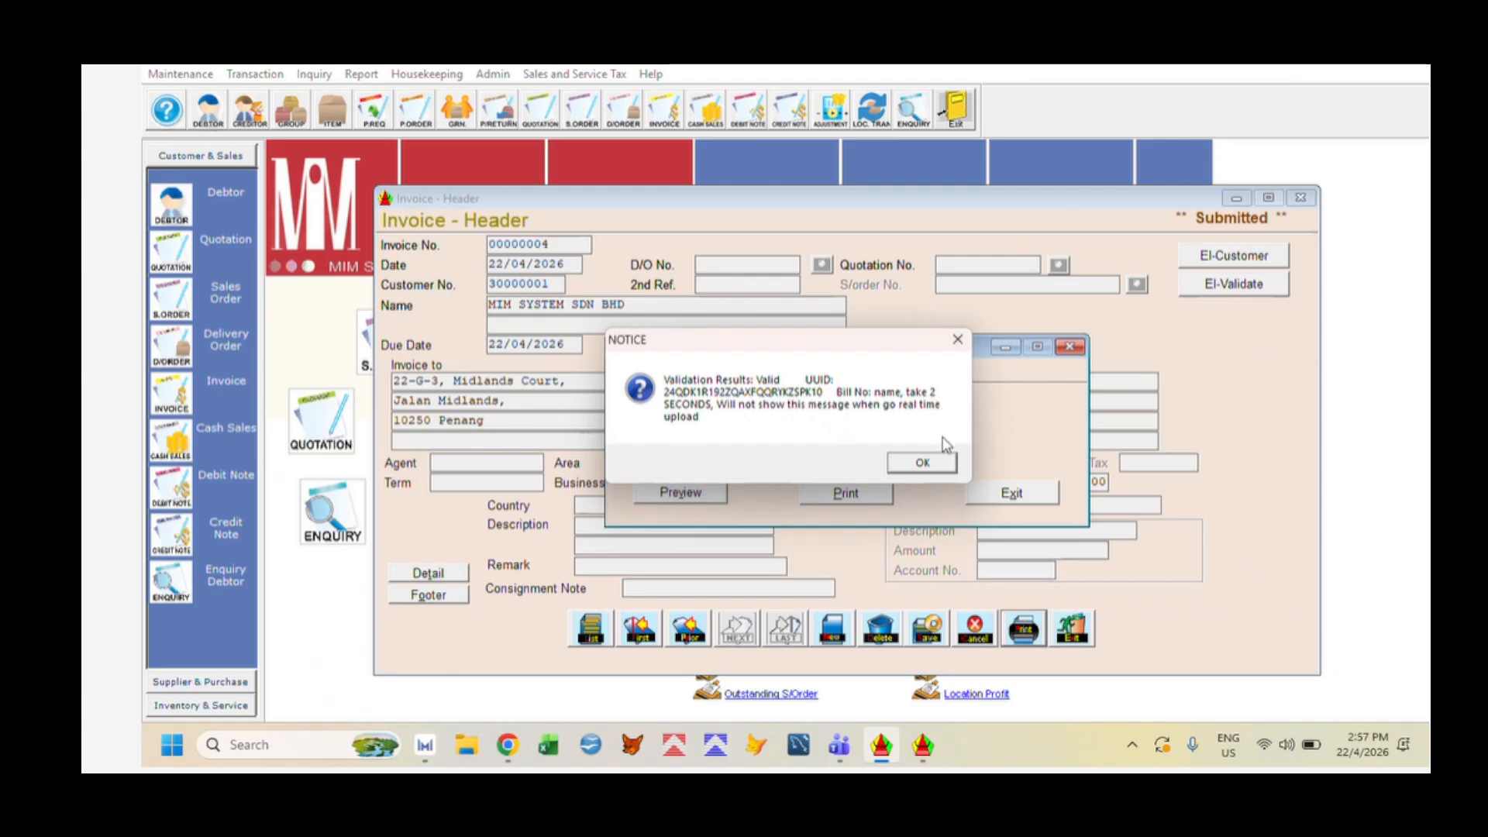
pyautogui.click(922, 463)
pyautogui.click(846, 455)
pyautogui.click(1012, 493)
# Review the resubmitted invoice's validation dates and link, and close its validation status and the invoice
pyautogui.click(1219, 285)
pyautogui.click(734, 451)
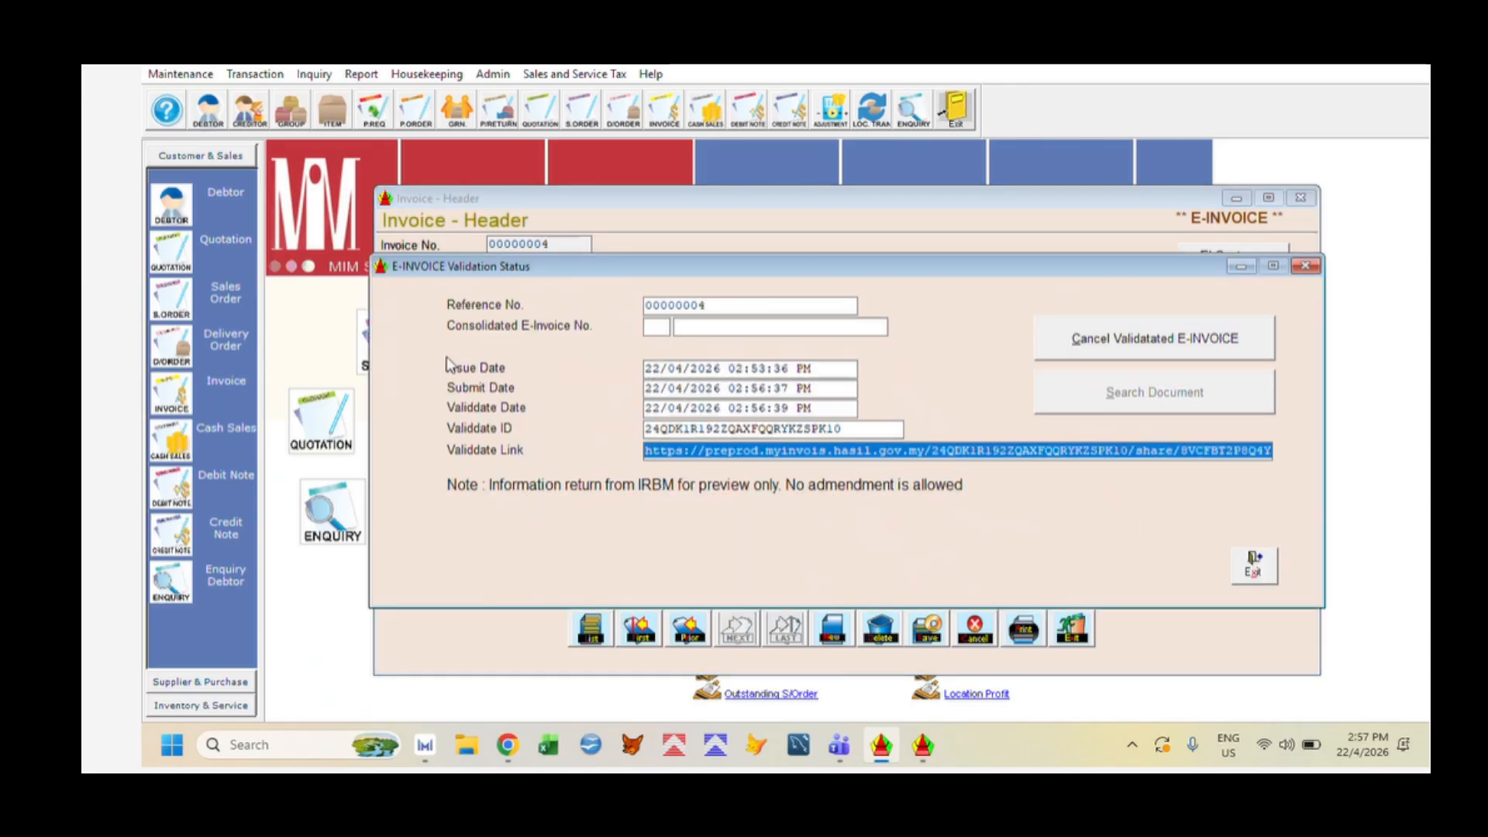
pyautogui.click(1236, 573)
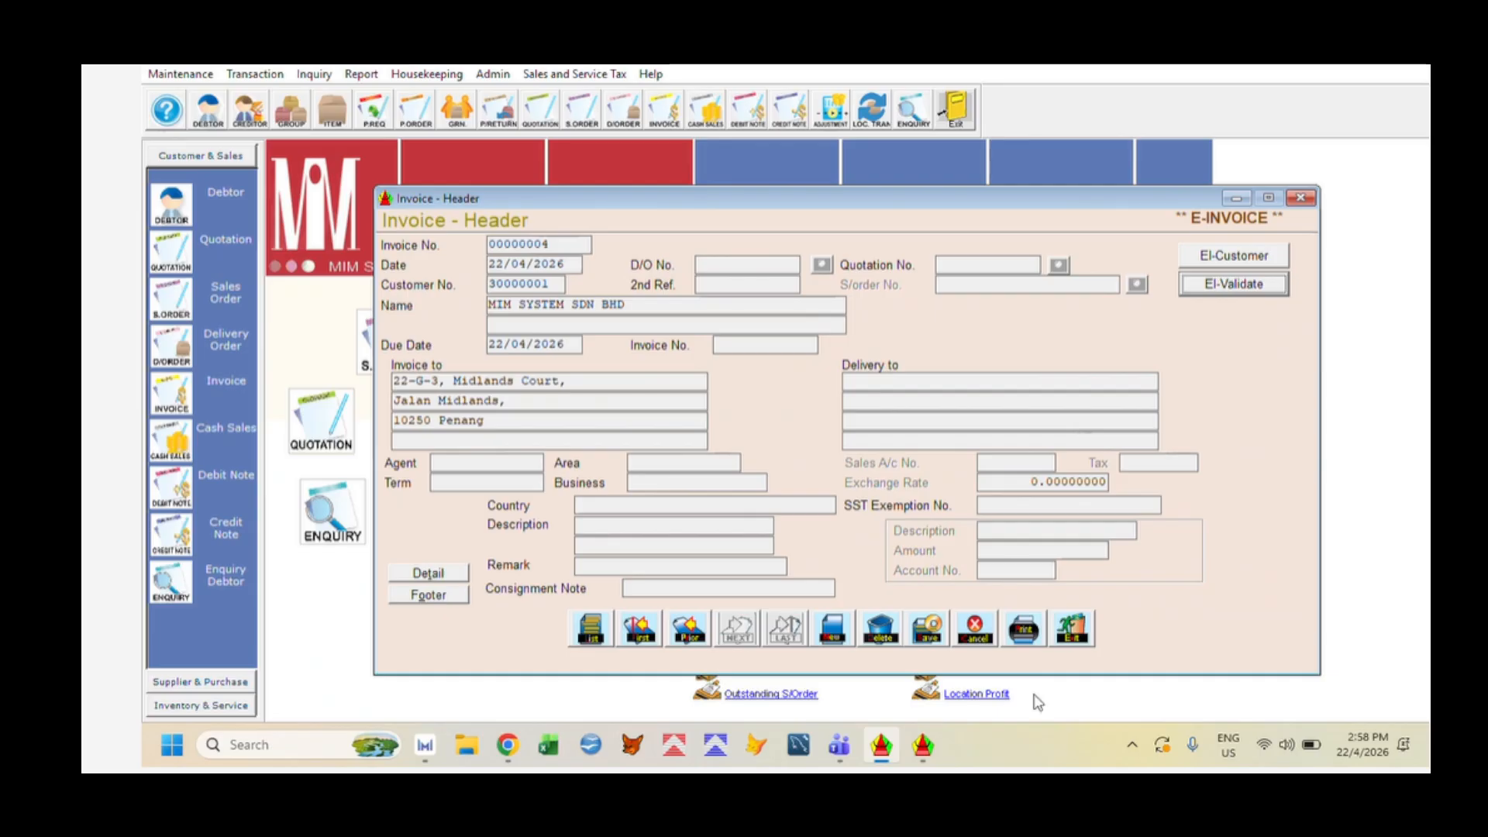
pyautogui.click(1072, 629)
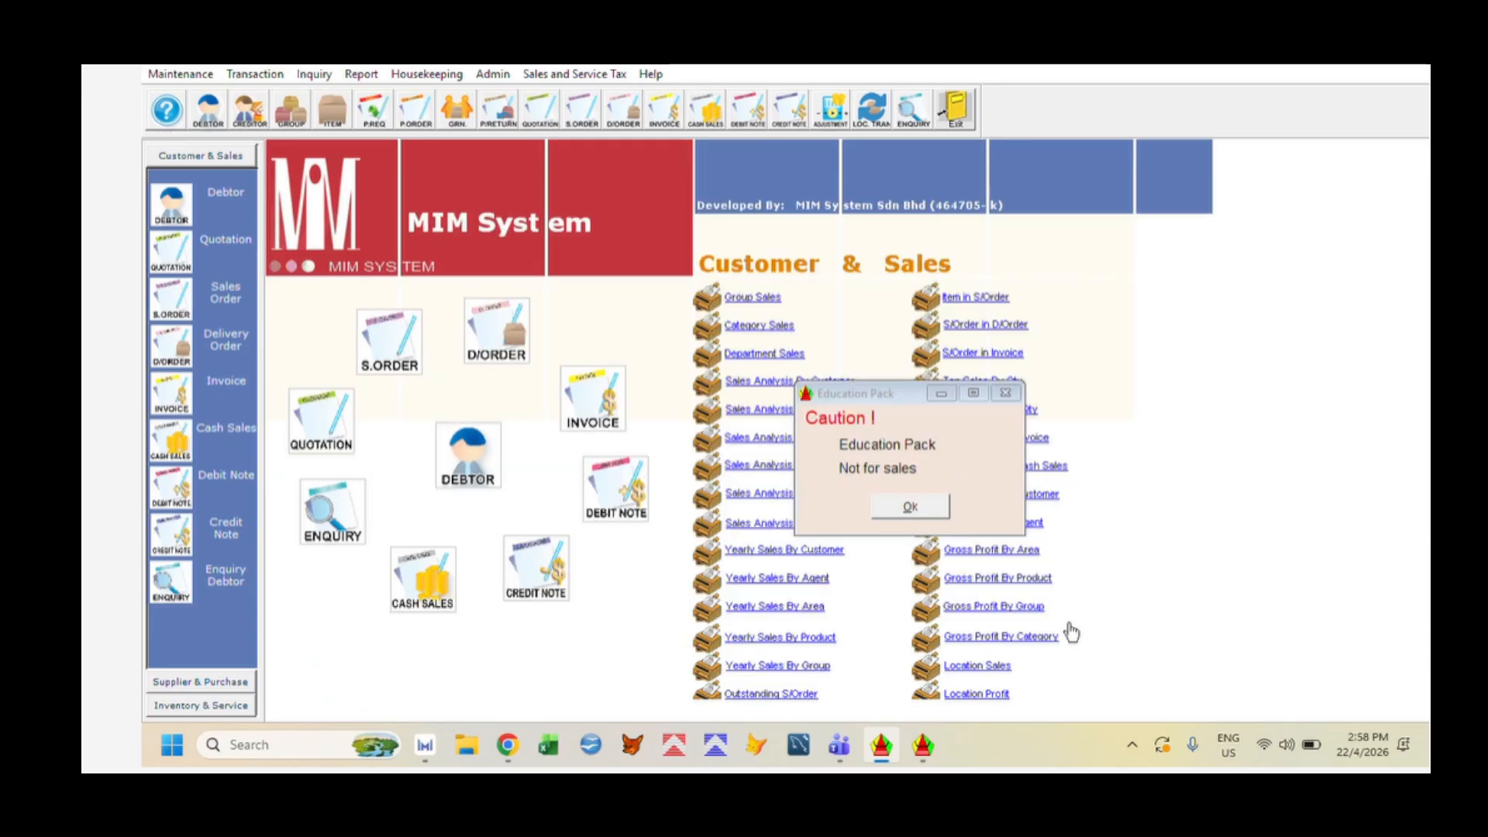
# Start a new cash sales transaction with the default customer and keep the name Cash Sales
pyautogui.click(255, 73)
pyautogui.click(271, 280)
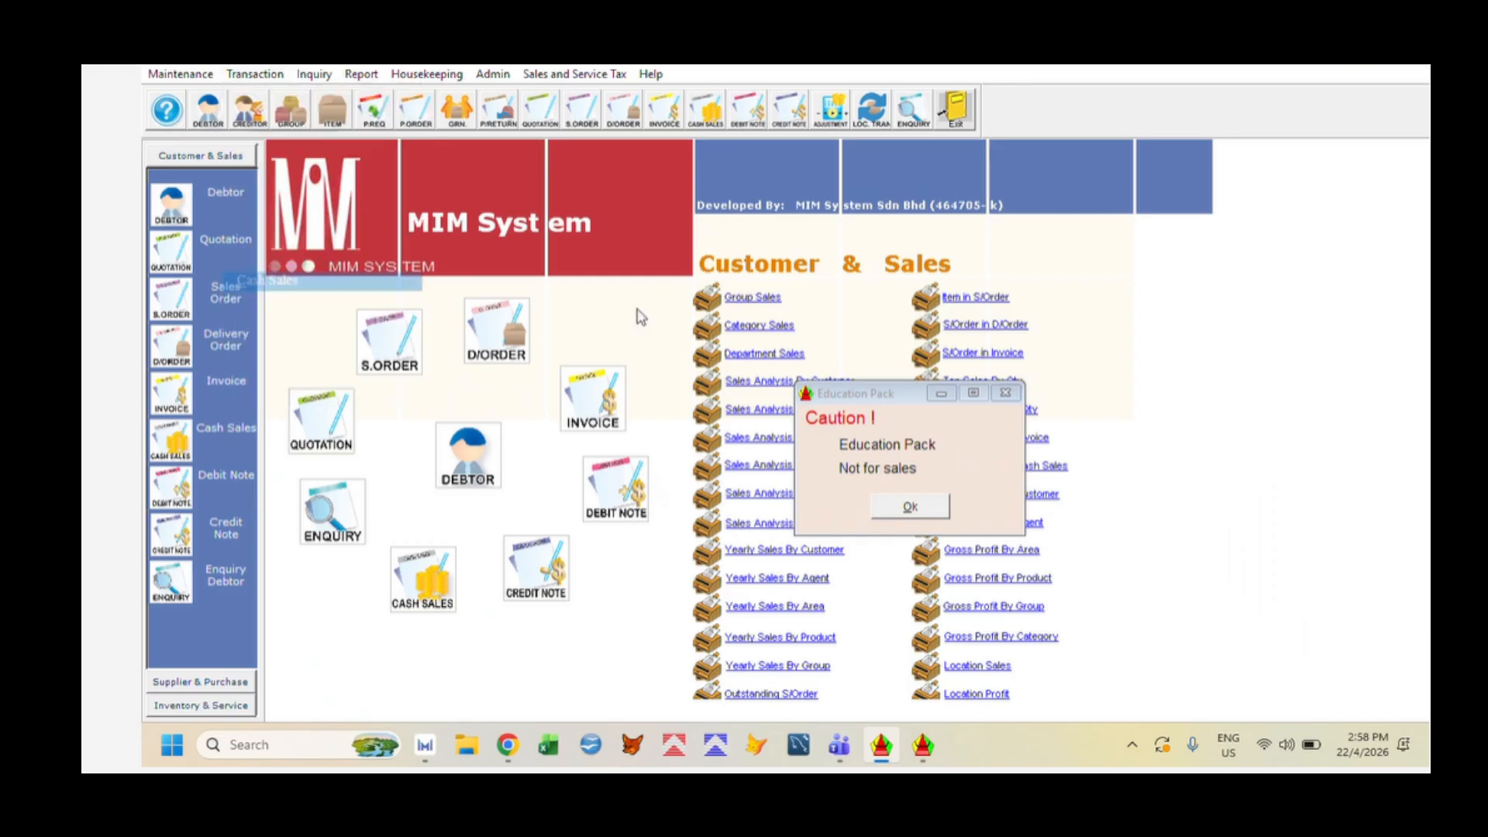
pyautogui.press('Return')
pyautogui.press('Return')
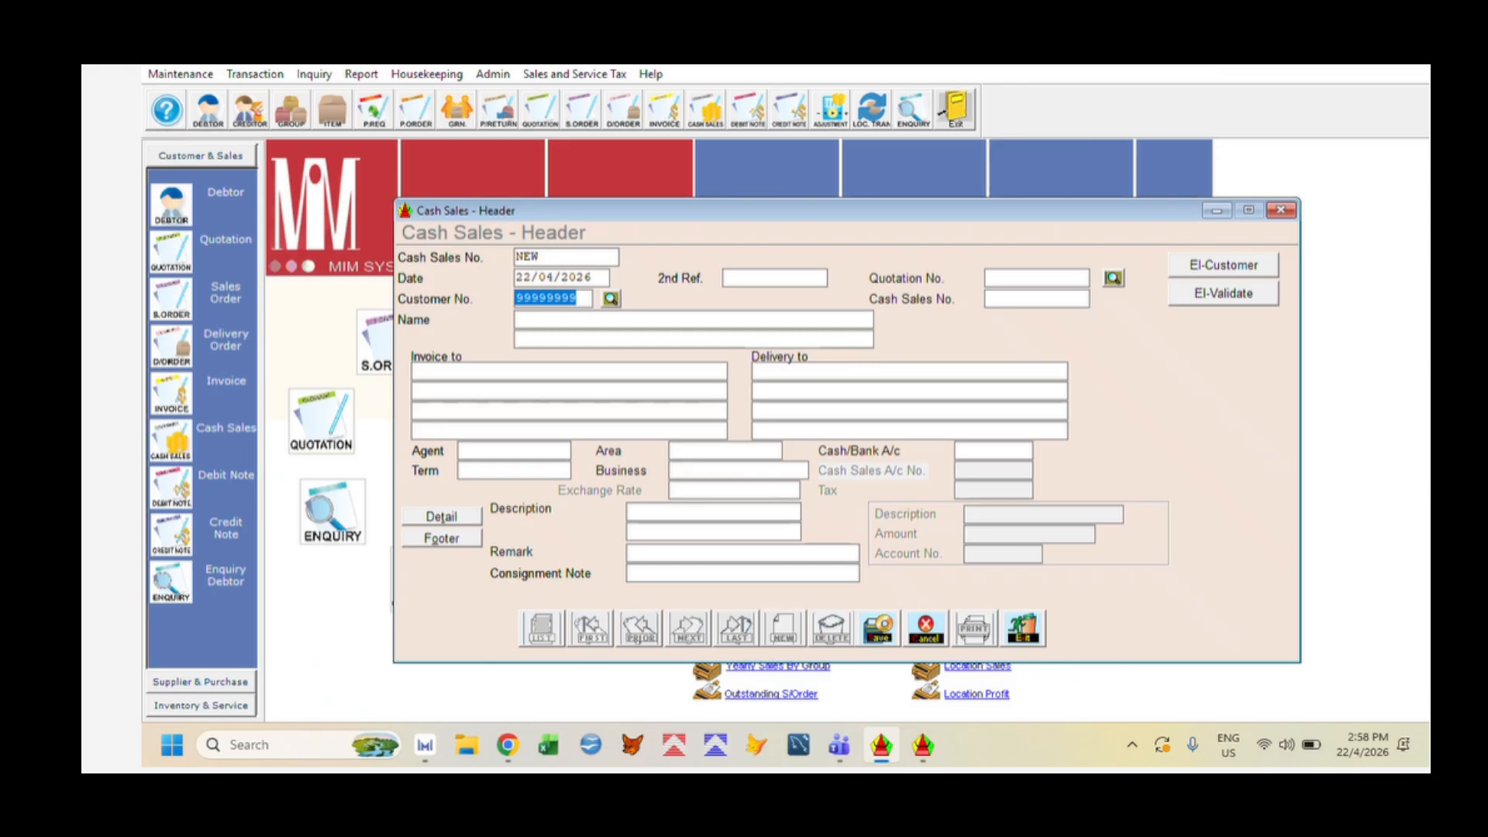
pyautogui.press('Return')
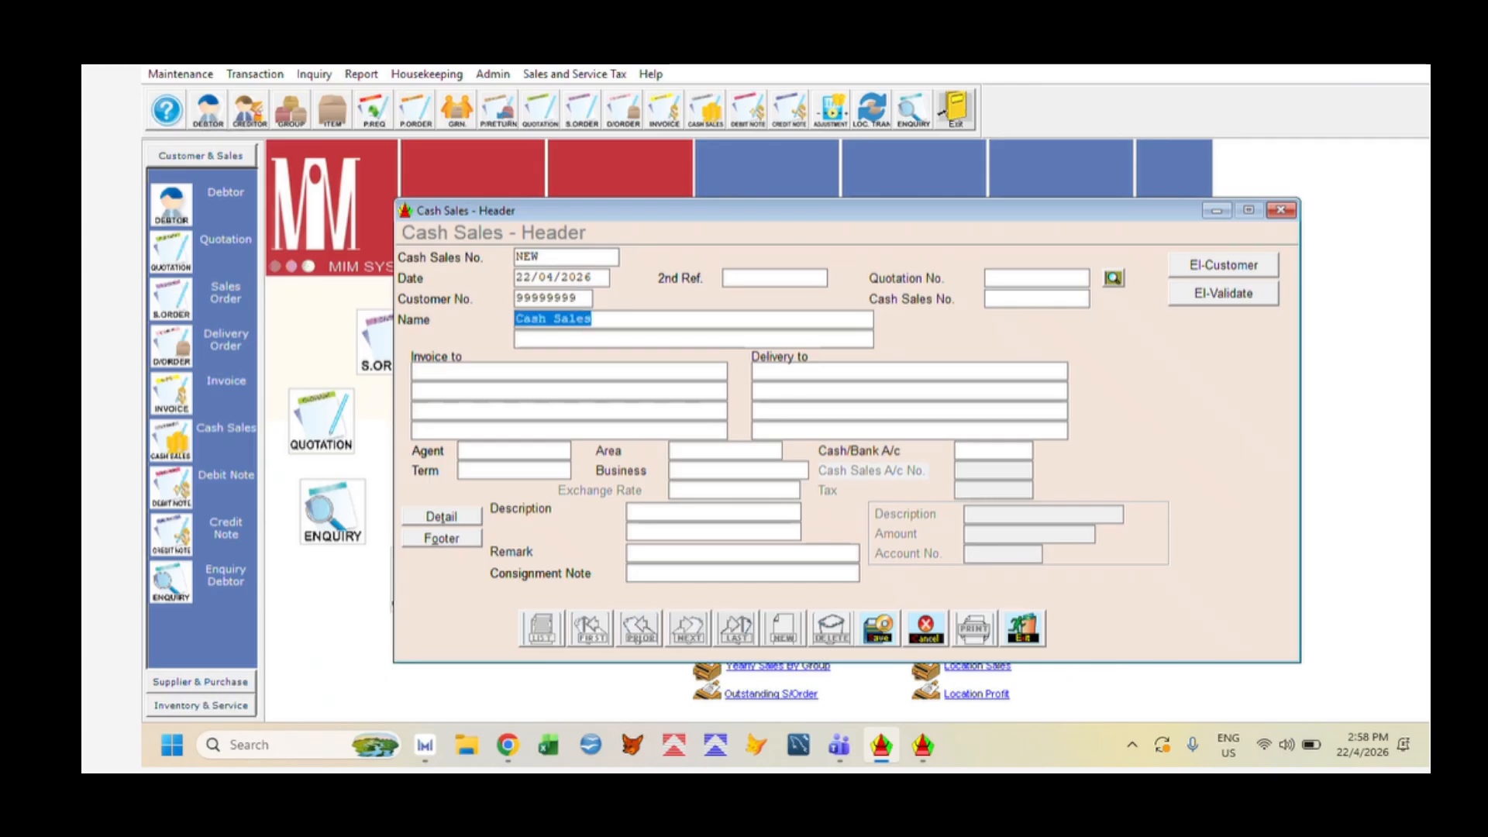
pyautogui.press('Return')
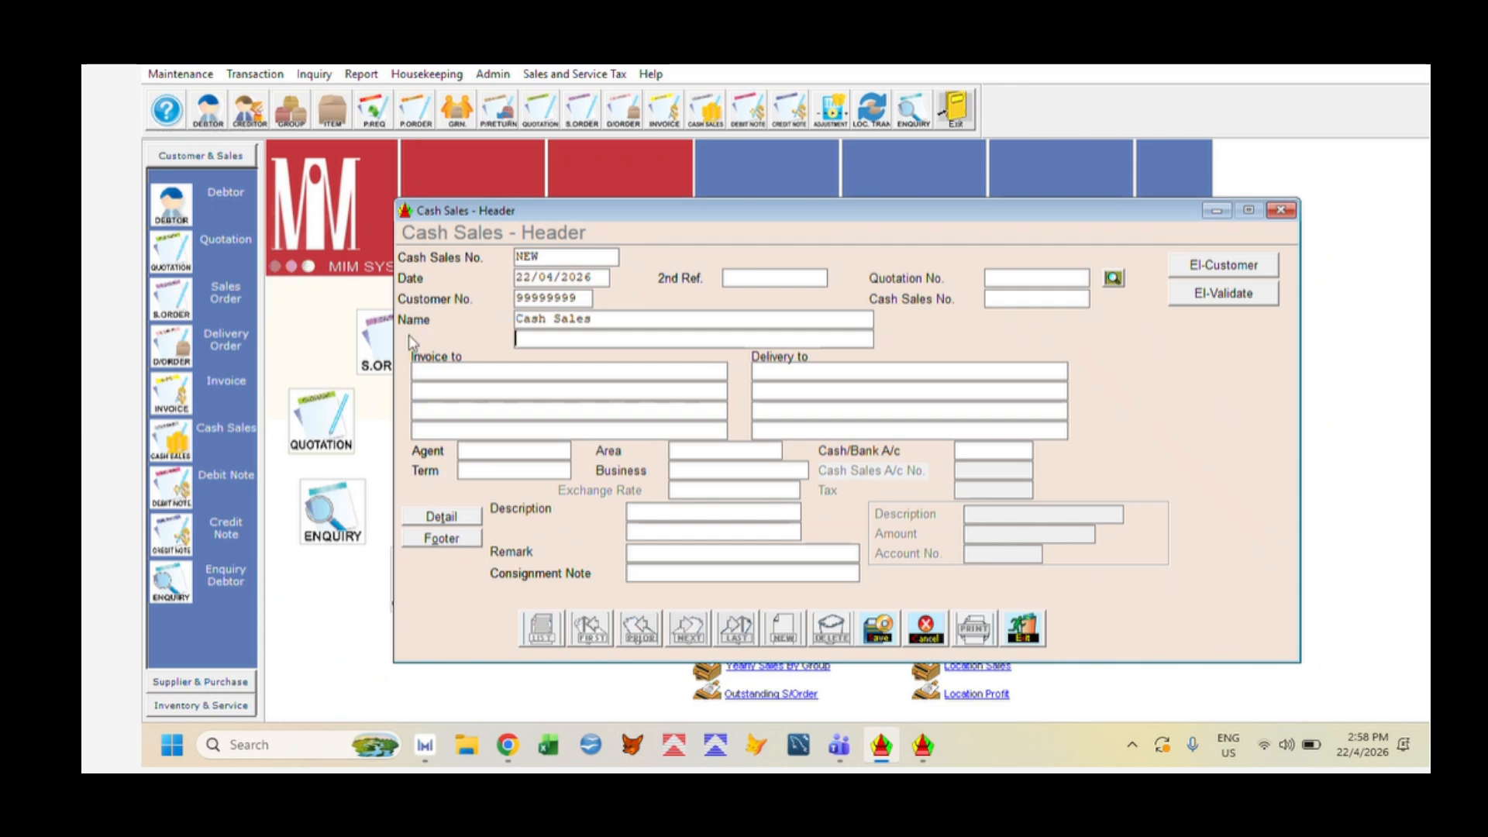
# Add item 001 to the cash sale with quantity 1 at price 100.00, save the line, and close the transaction
pyautogui.click(458, 517)
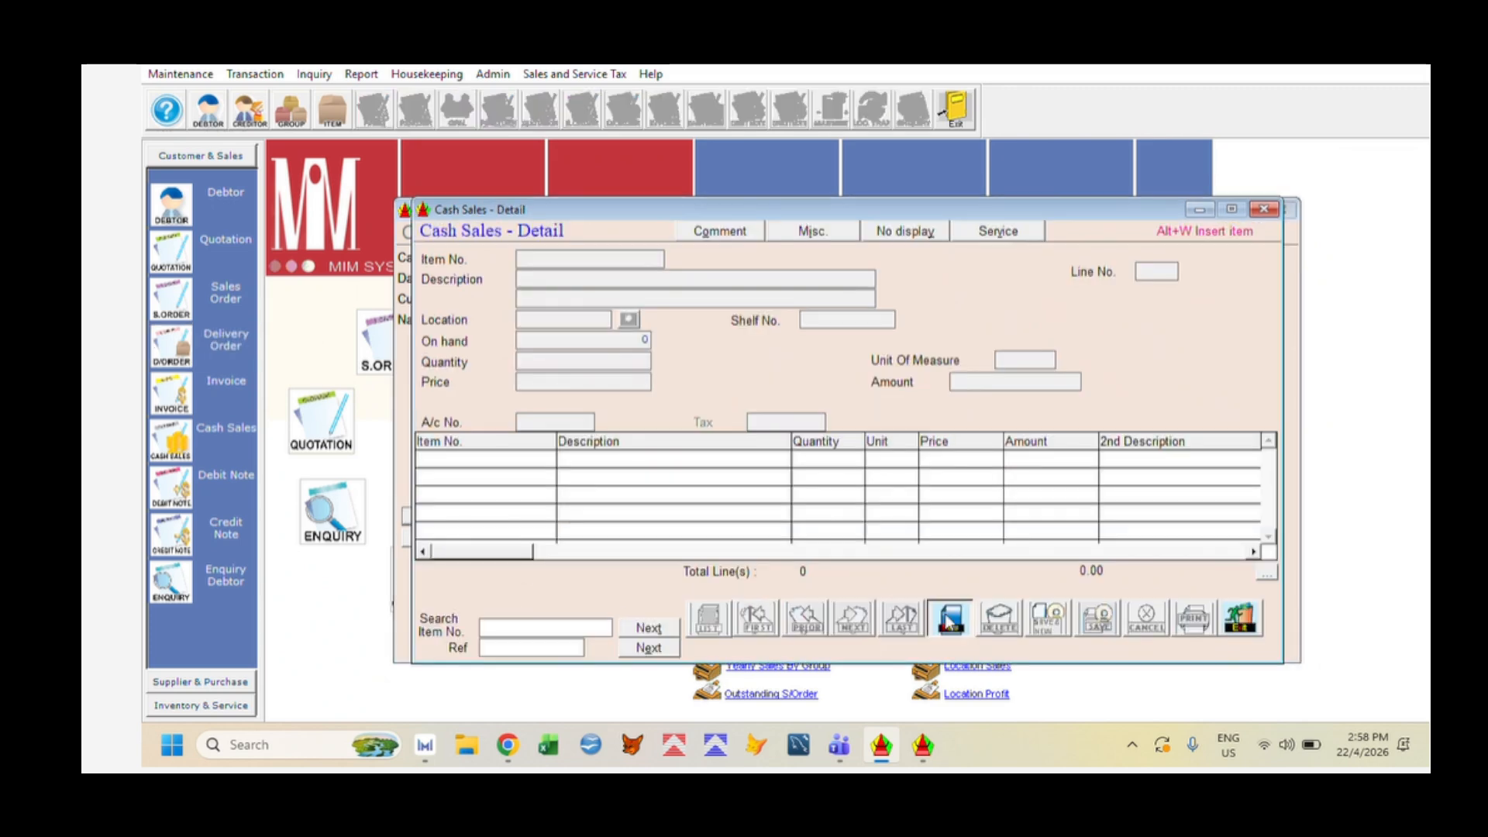
pyautogui.write('001')
pyautogui.press('Return')
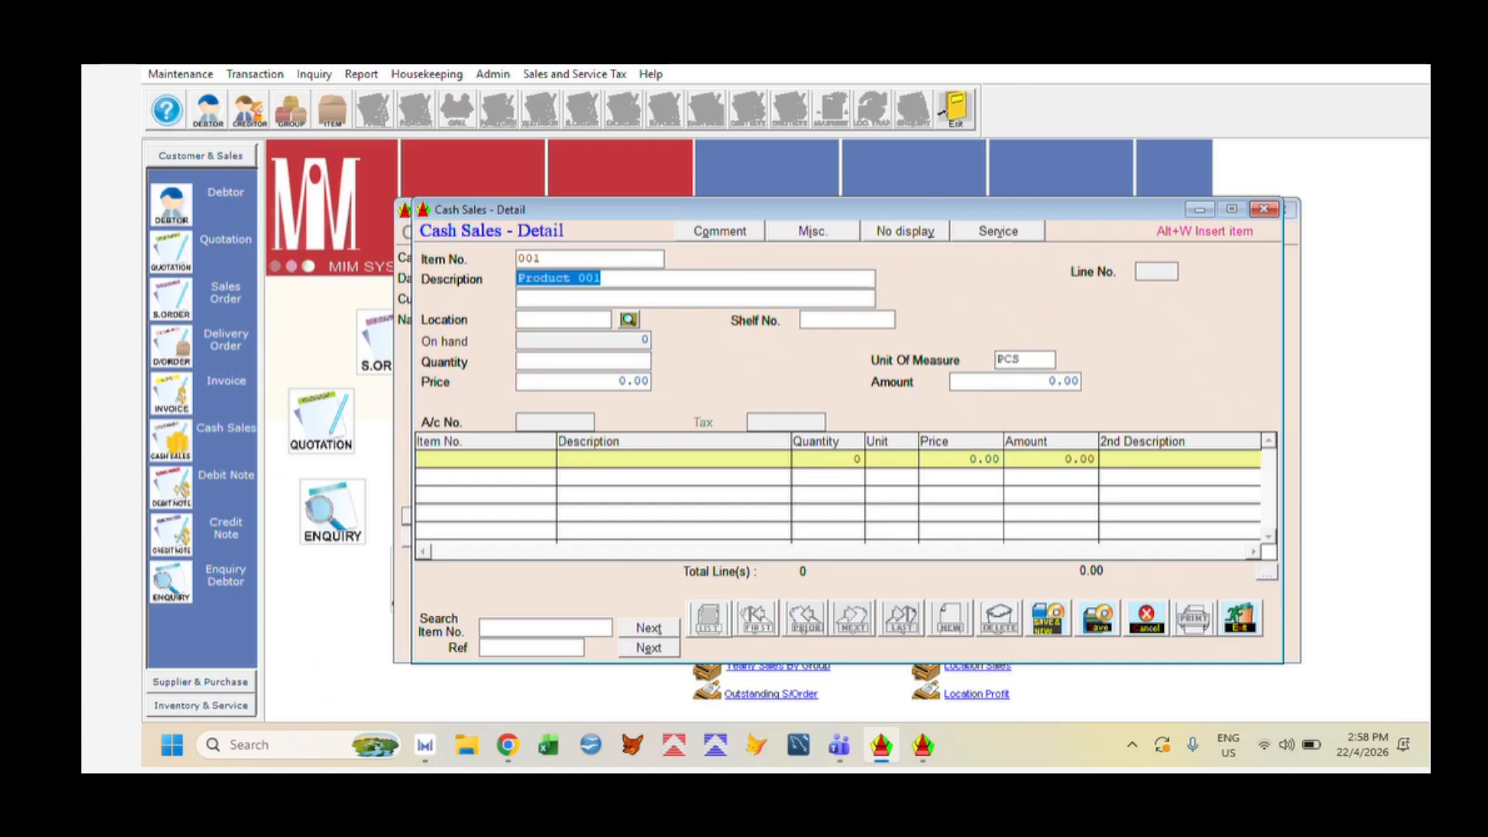
pyautogui.press('Return')
pyautogui.write('1')
pyautogui.press('Return')
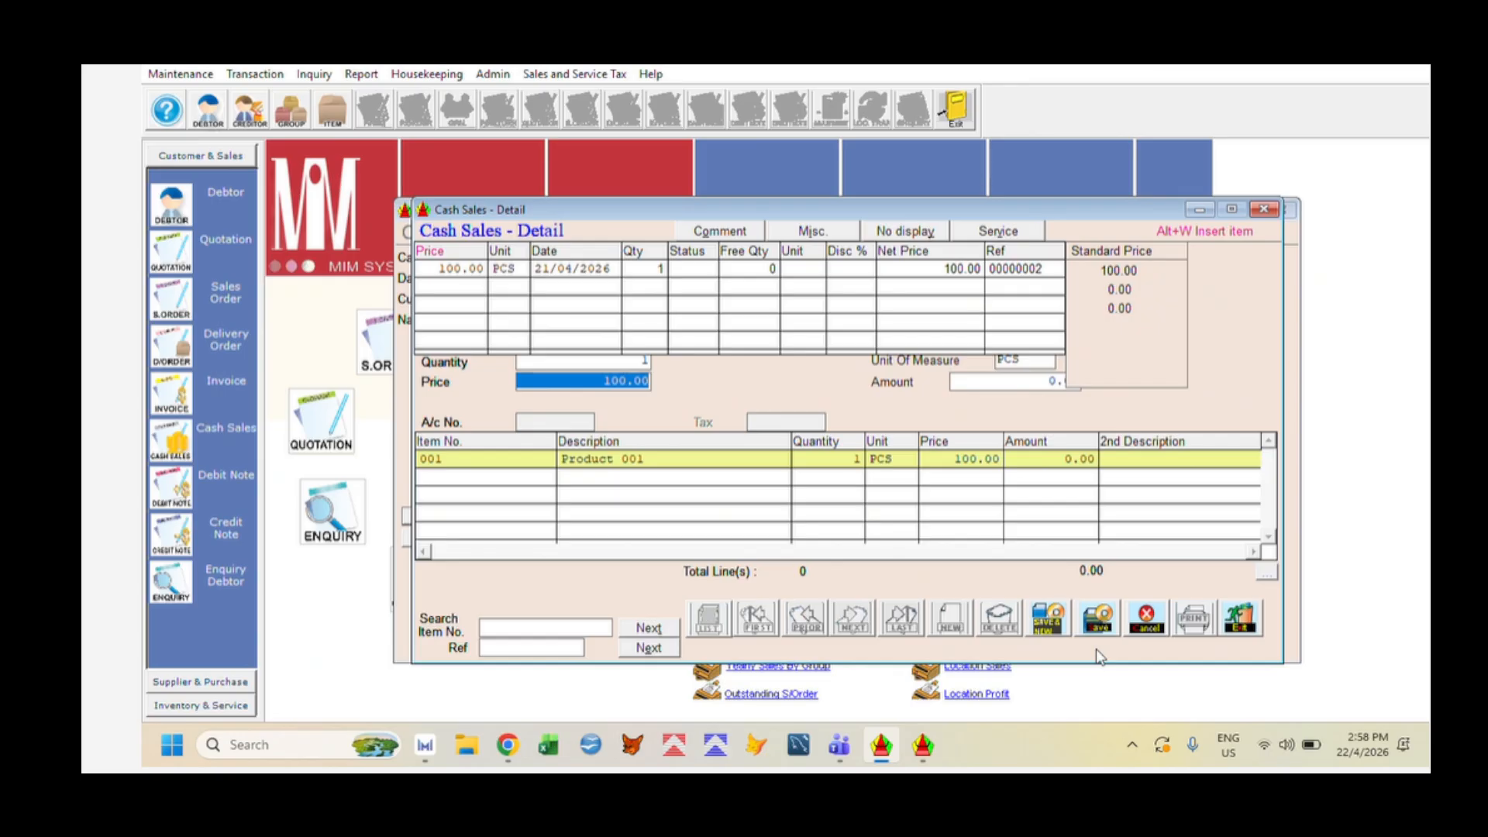
pyautogui.click(1094, 620)
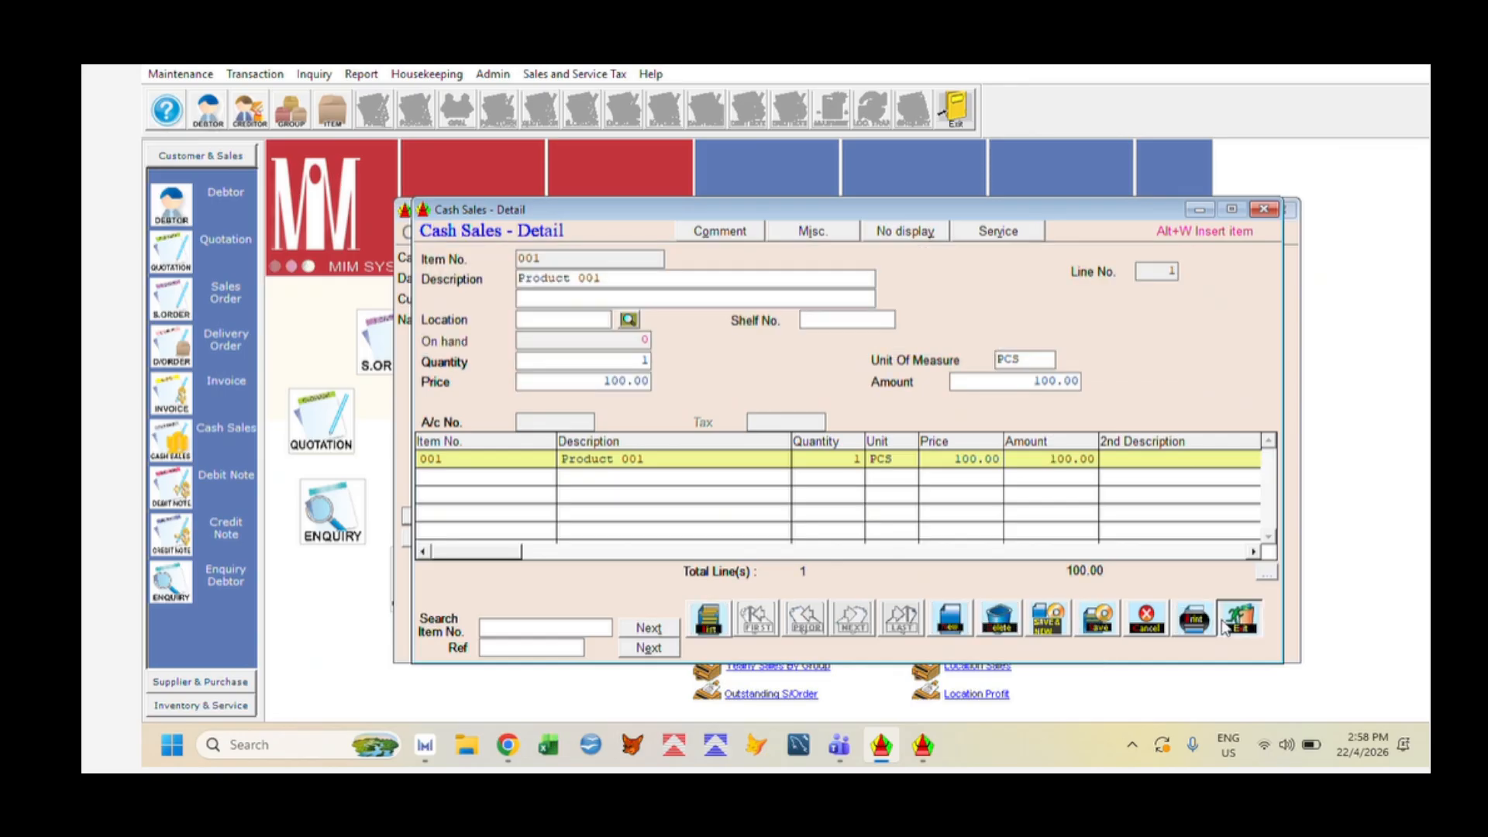
pyautogui.click(1238, 620)
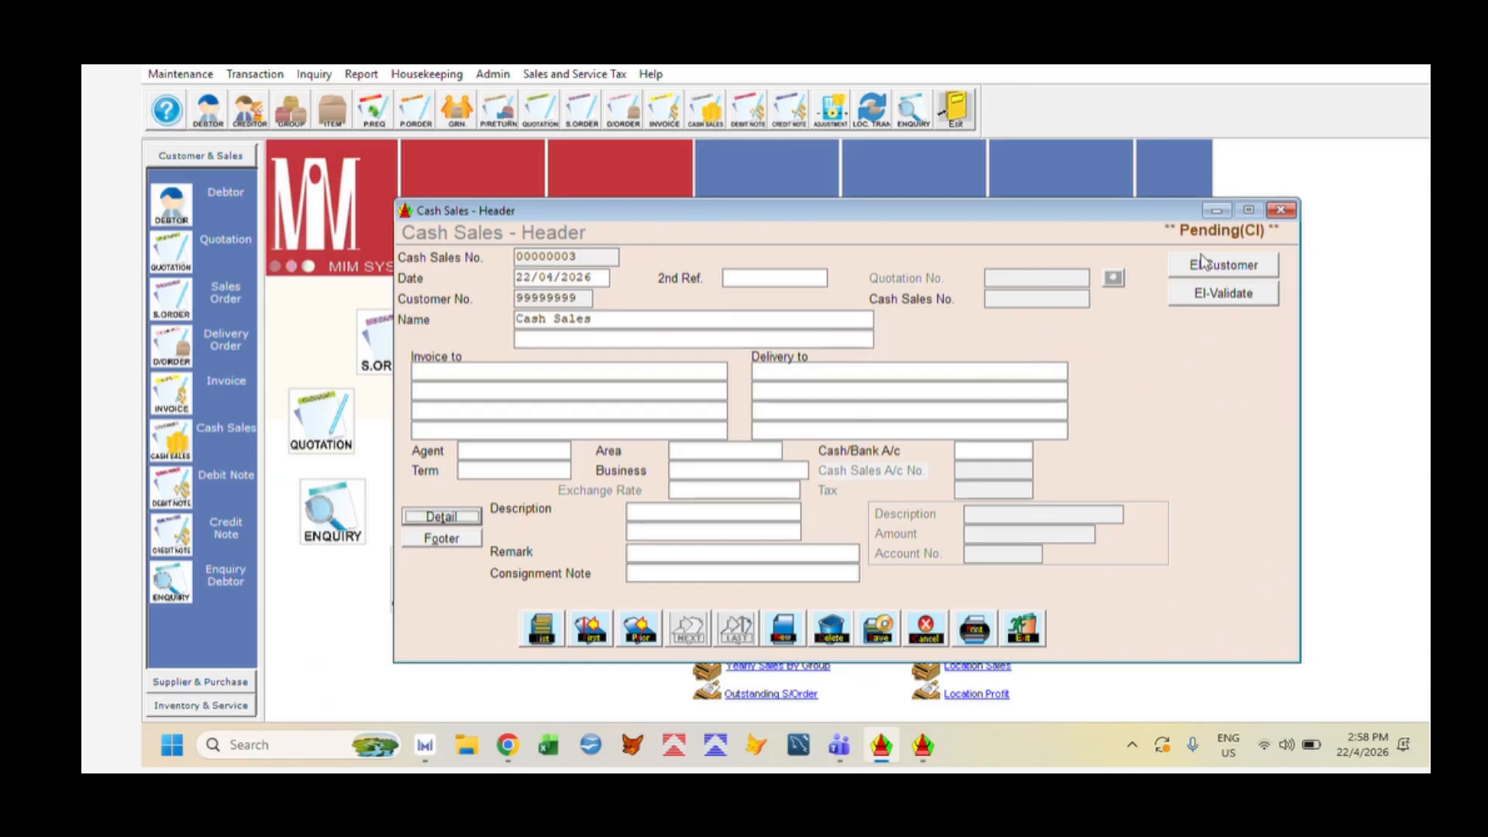
pyautogui.click(1028, 637)
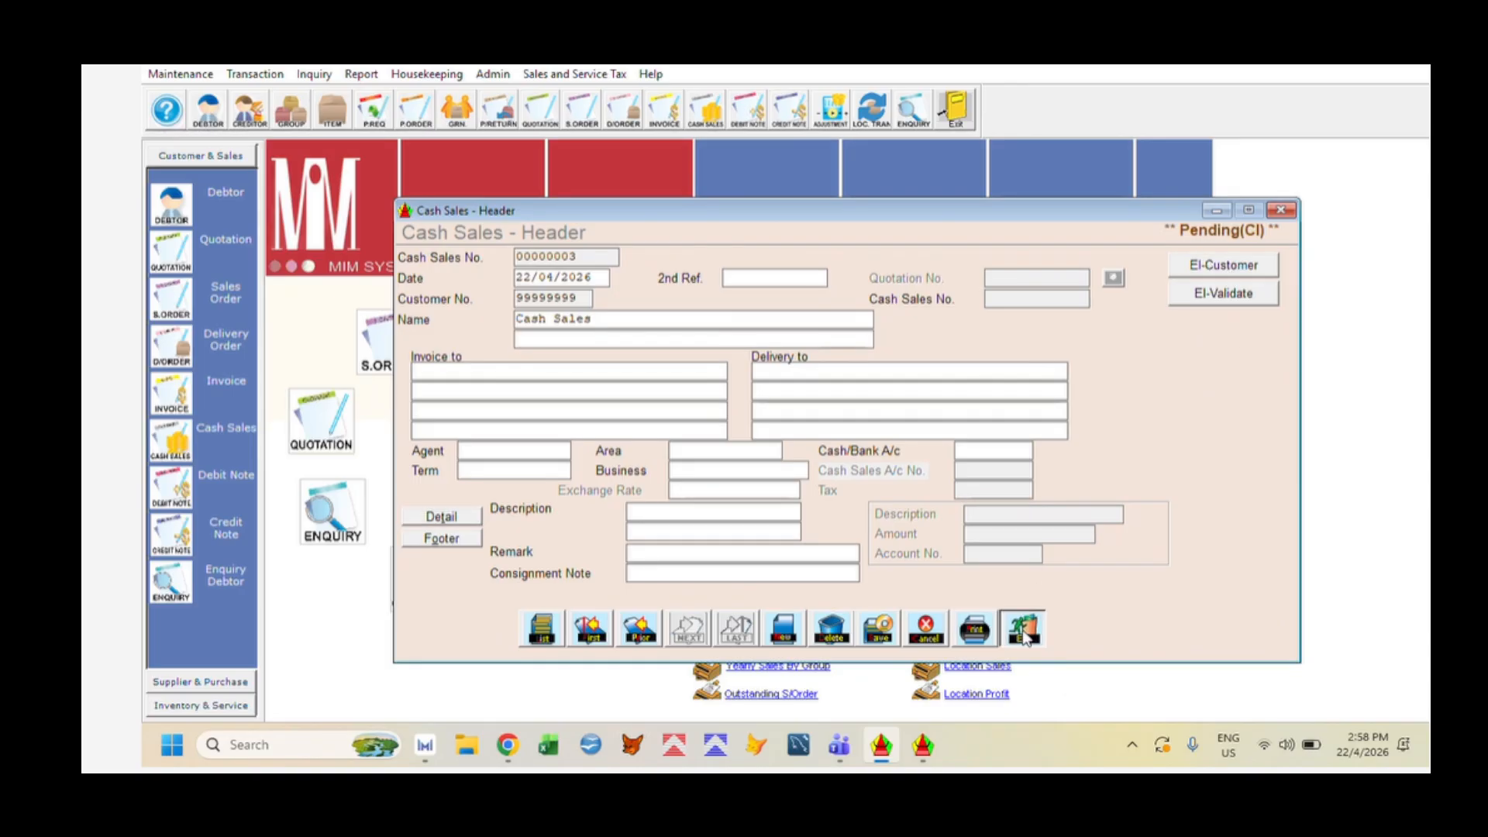
# Open the invoice's e-invoice customer information, check its E-INVOICE setting, and close the information and the invoice
pyautogui.click(255, 73)
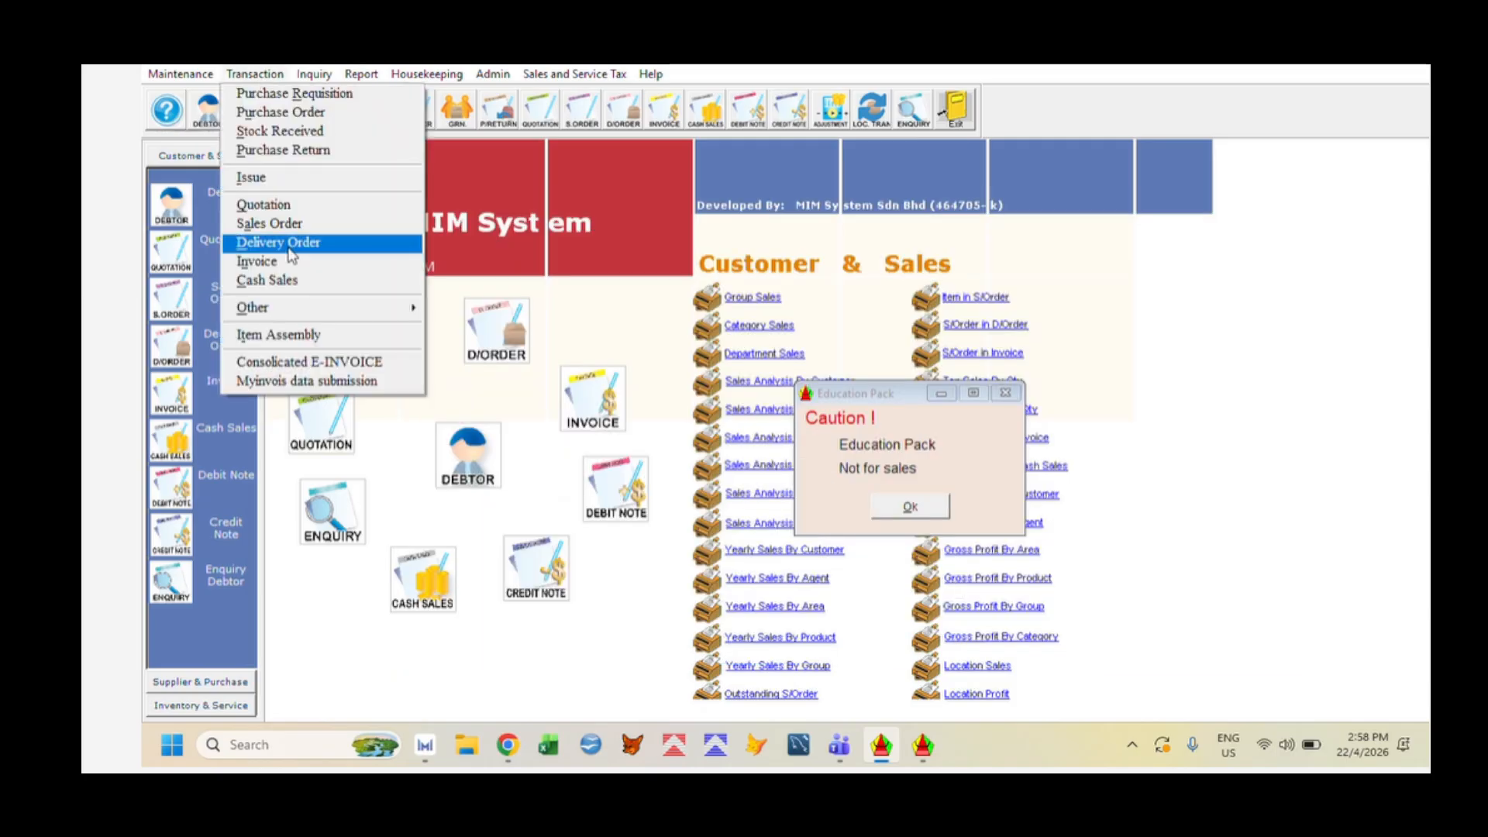
pyautogui.click(246, 259)
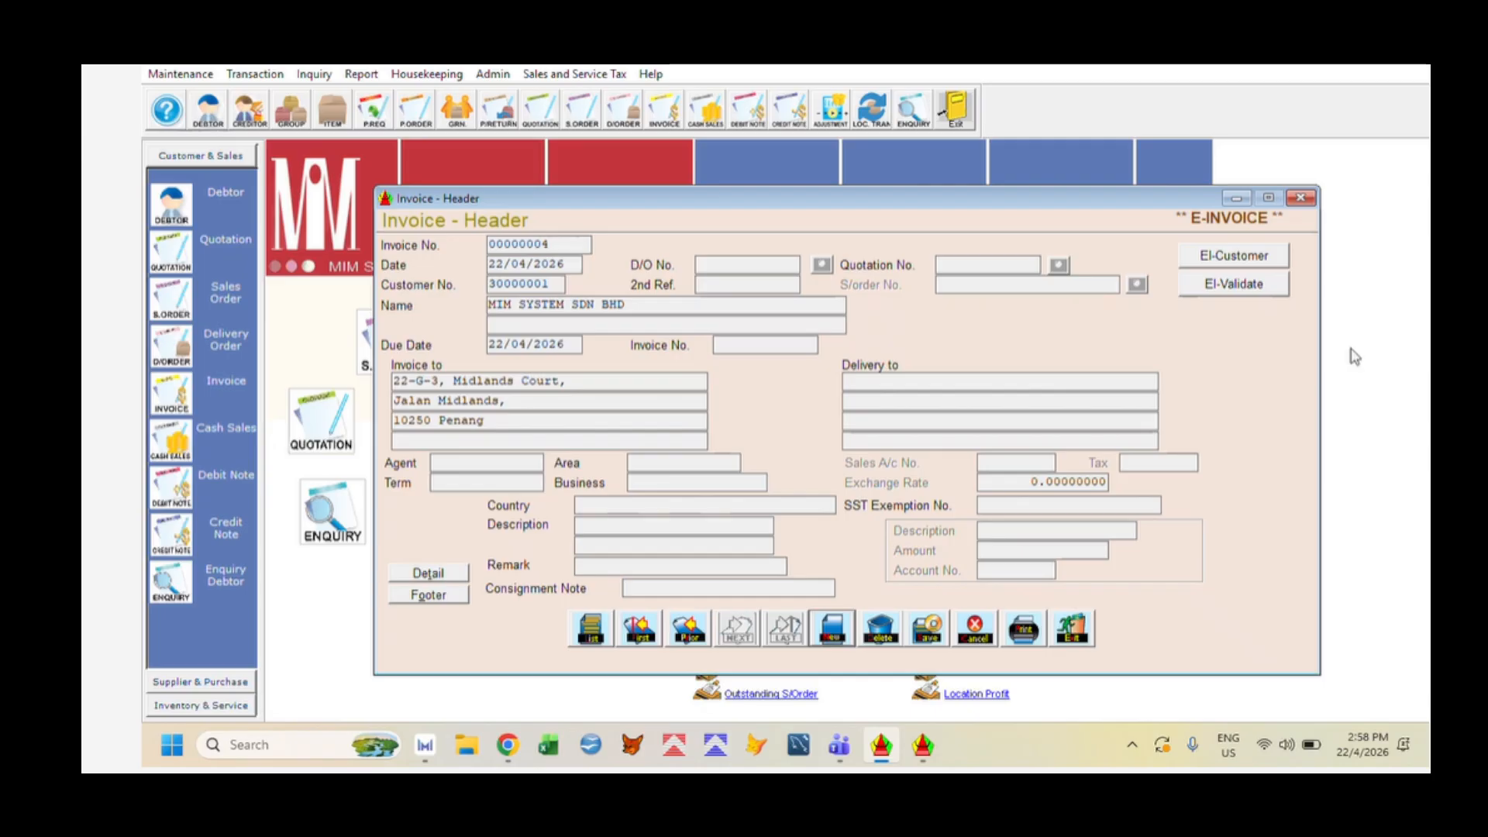
pyautogui.click(1236, 262)
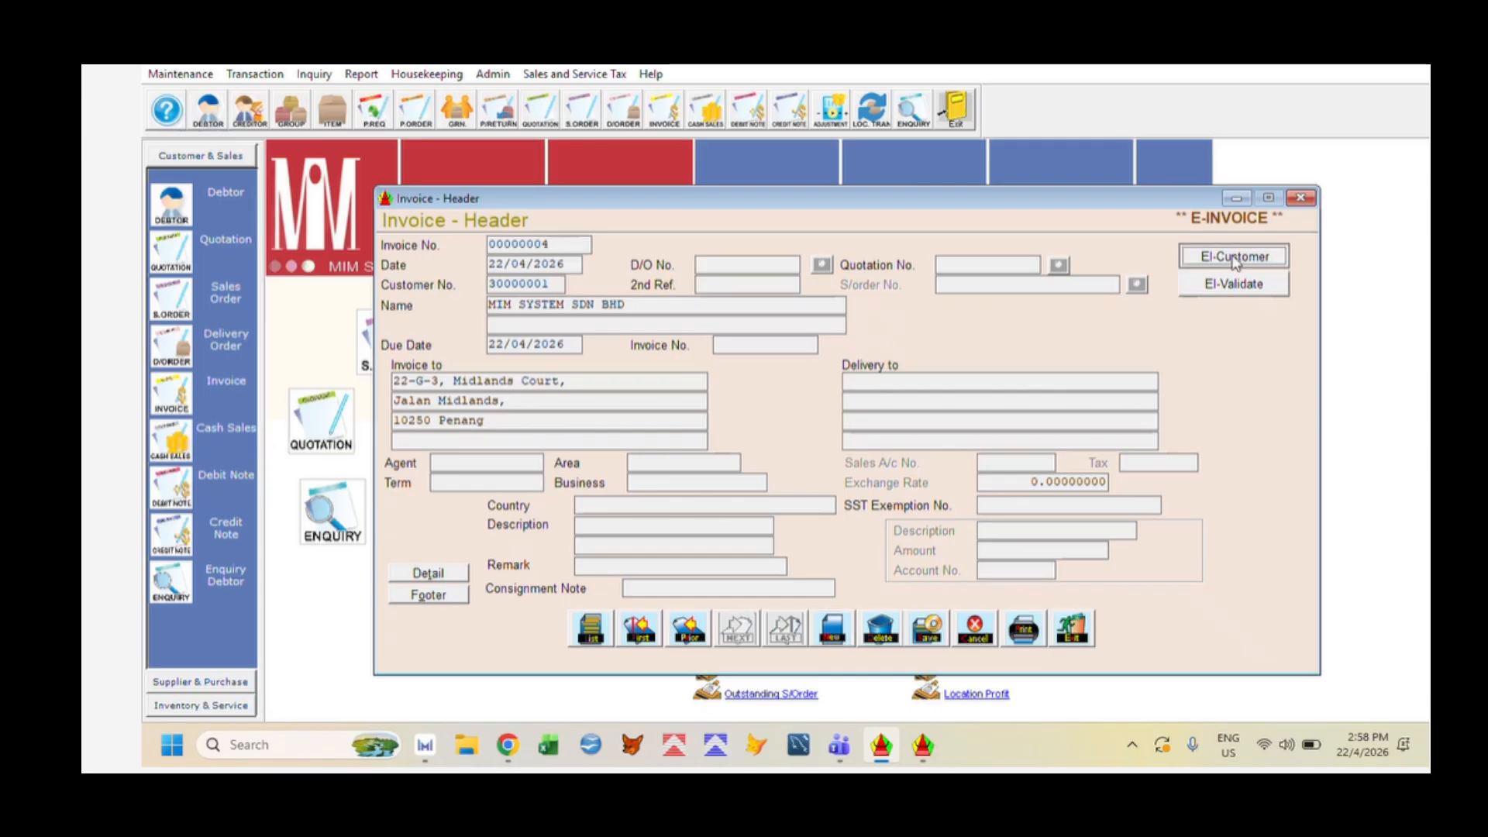
pyautogui.moveTo(691, 209); pyautogui.dragTo(938, 206)
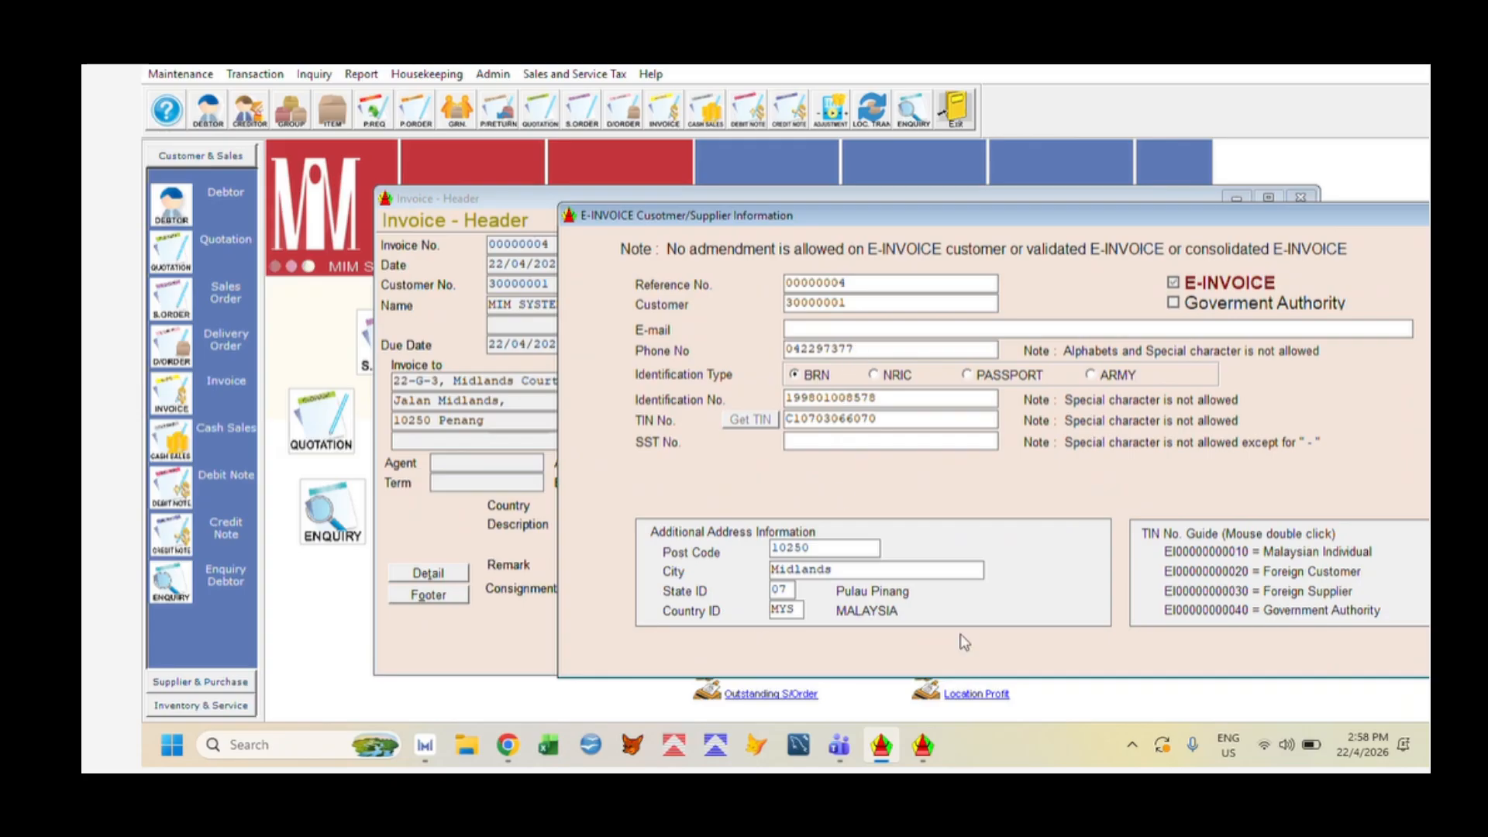
pyautogui.moveTo(1058, 214); pyautogui.dragTo(720, 177)
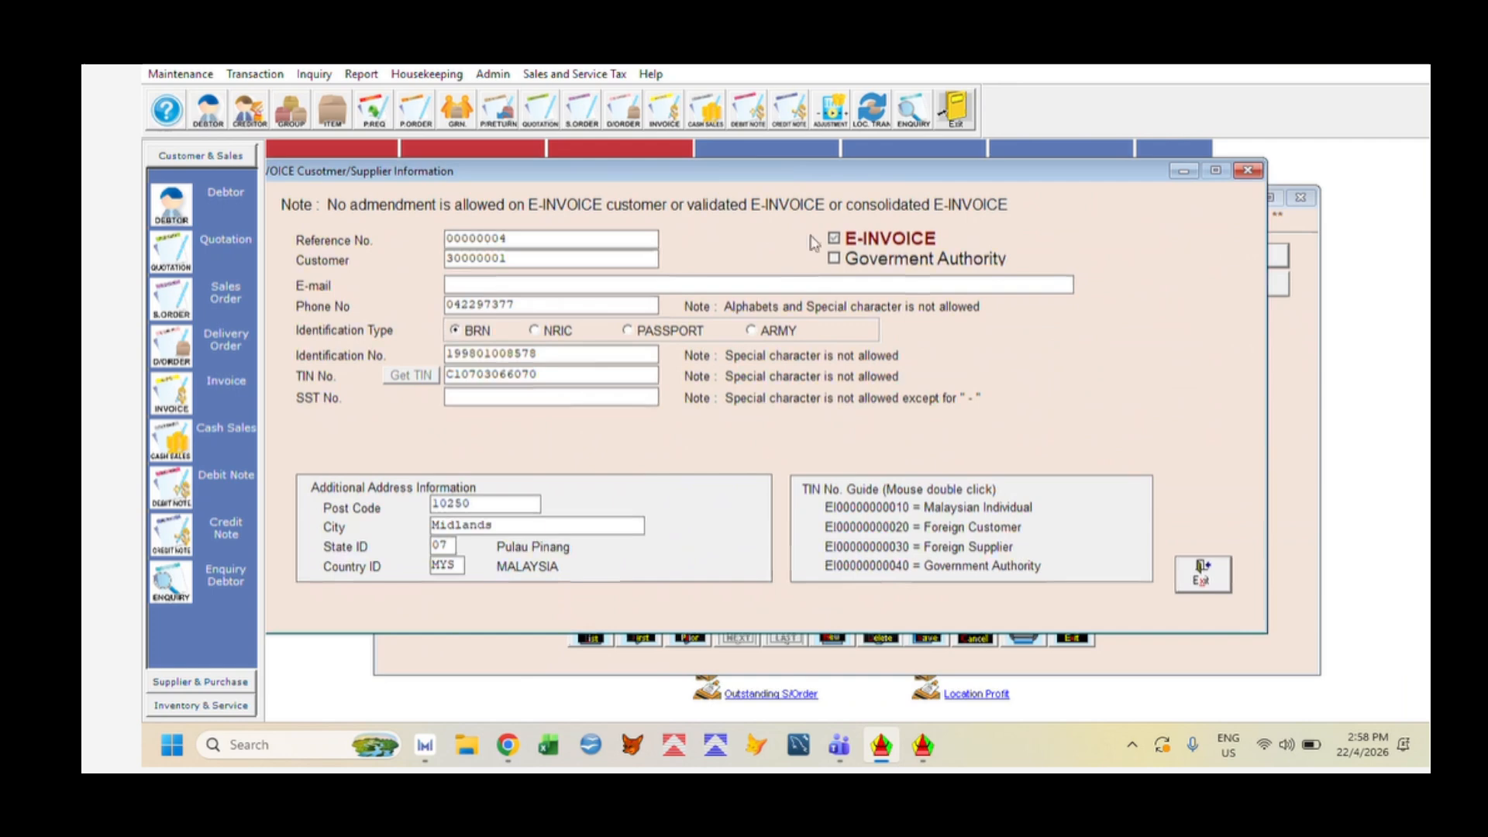
pyautogui.click(1211, 583)
pyautogui.click(1072, 635)
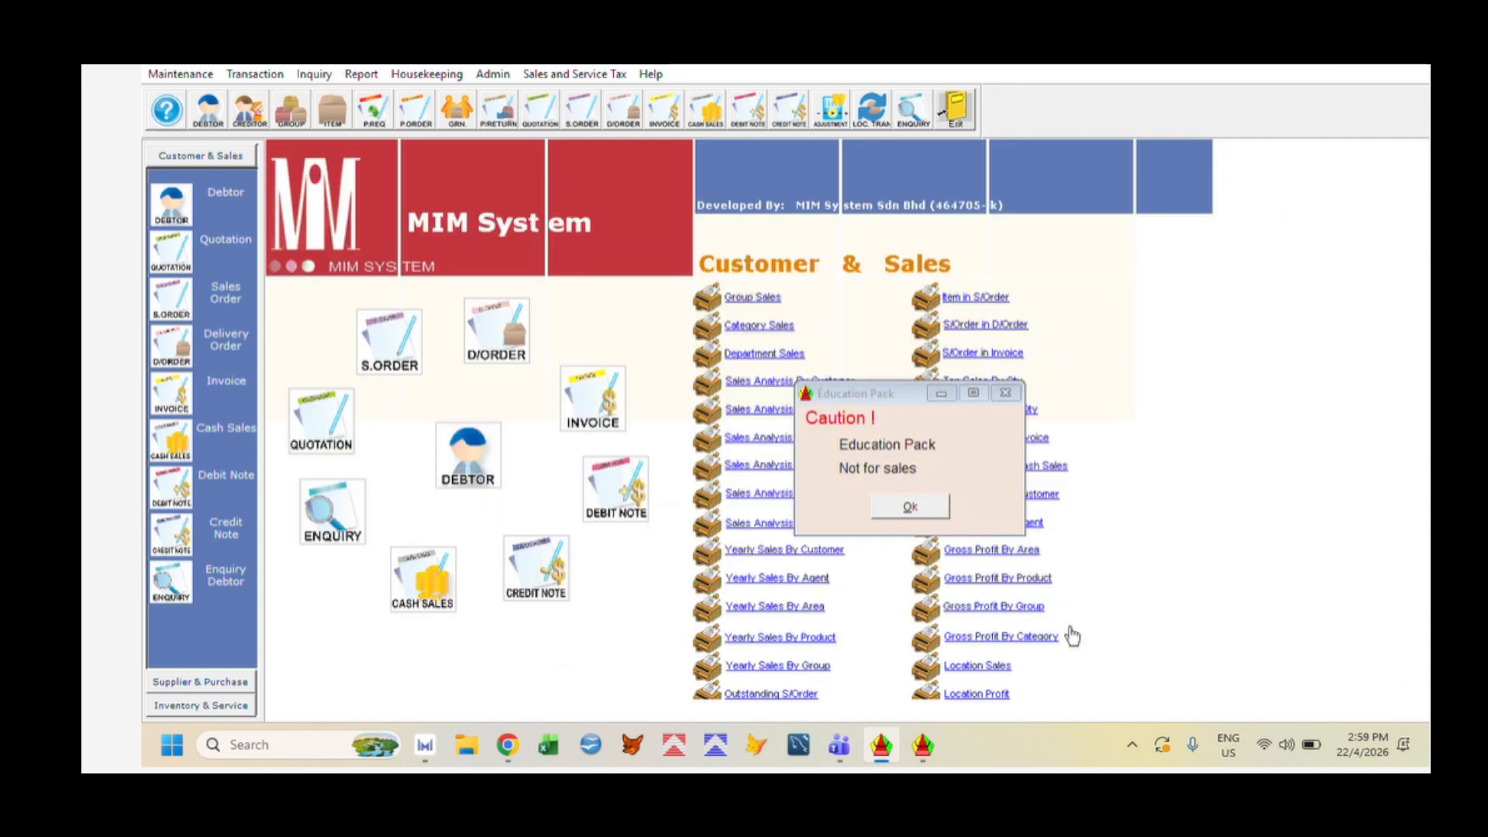
# Open the saved cash sale, check its e-invoice customer information, and close that information
pyautogui.click(255, 73)
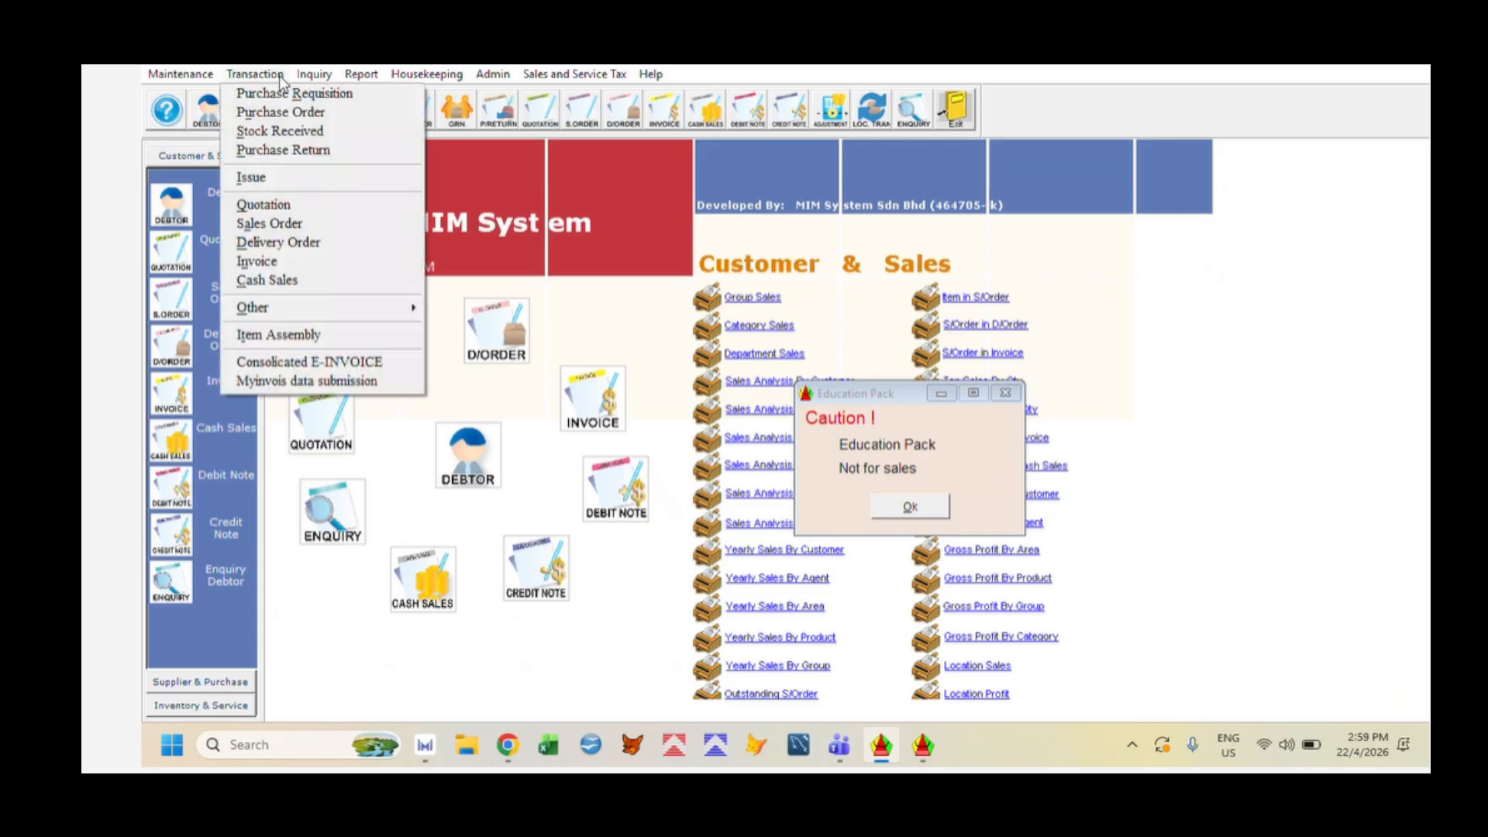
pyautogui.click(306, 279)
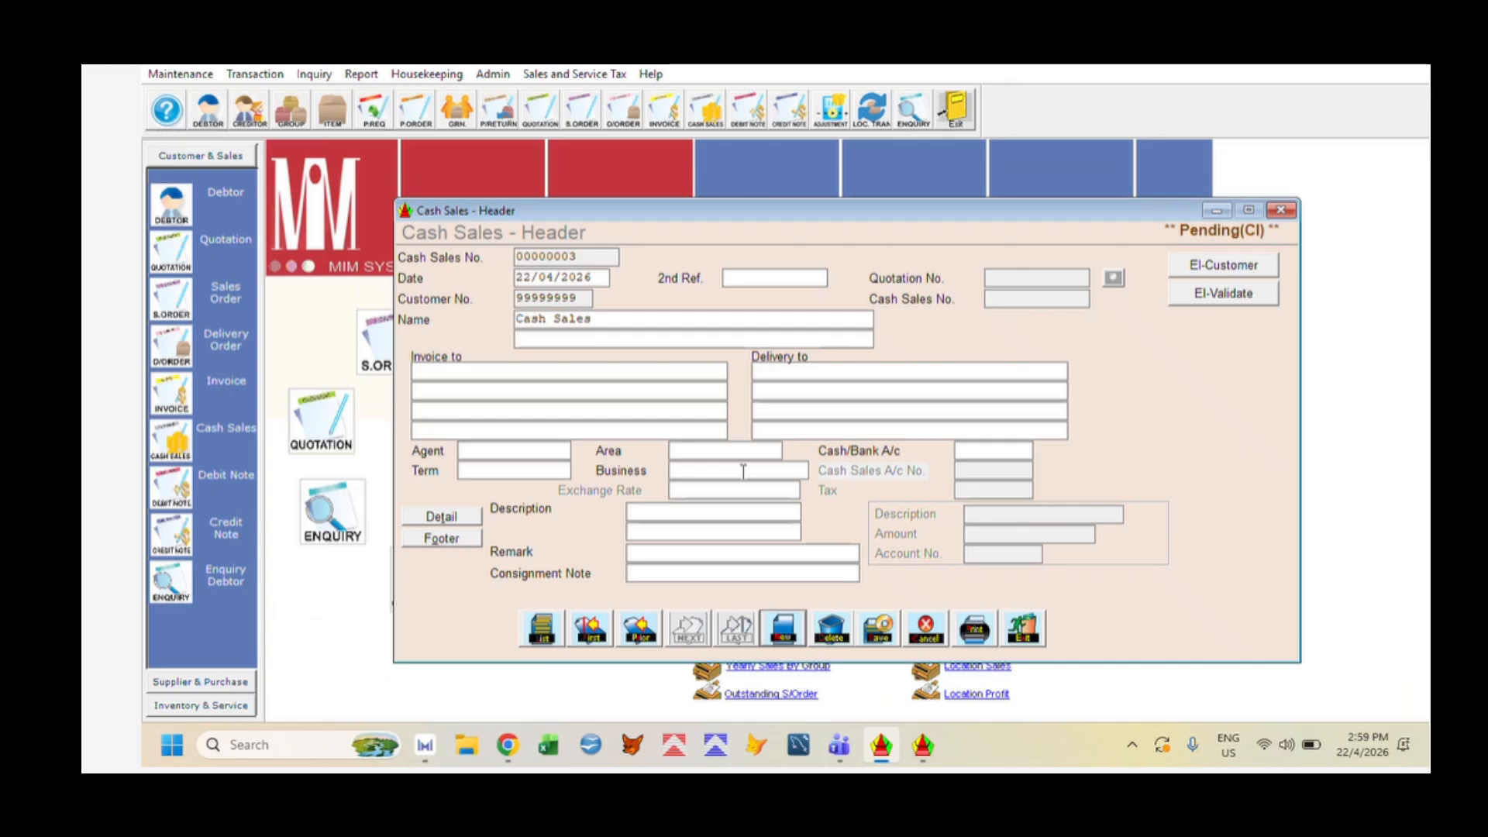
pyautogui.click(1232, 263)
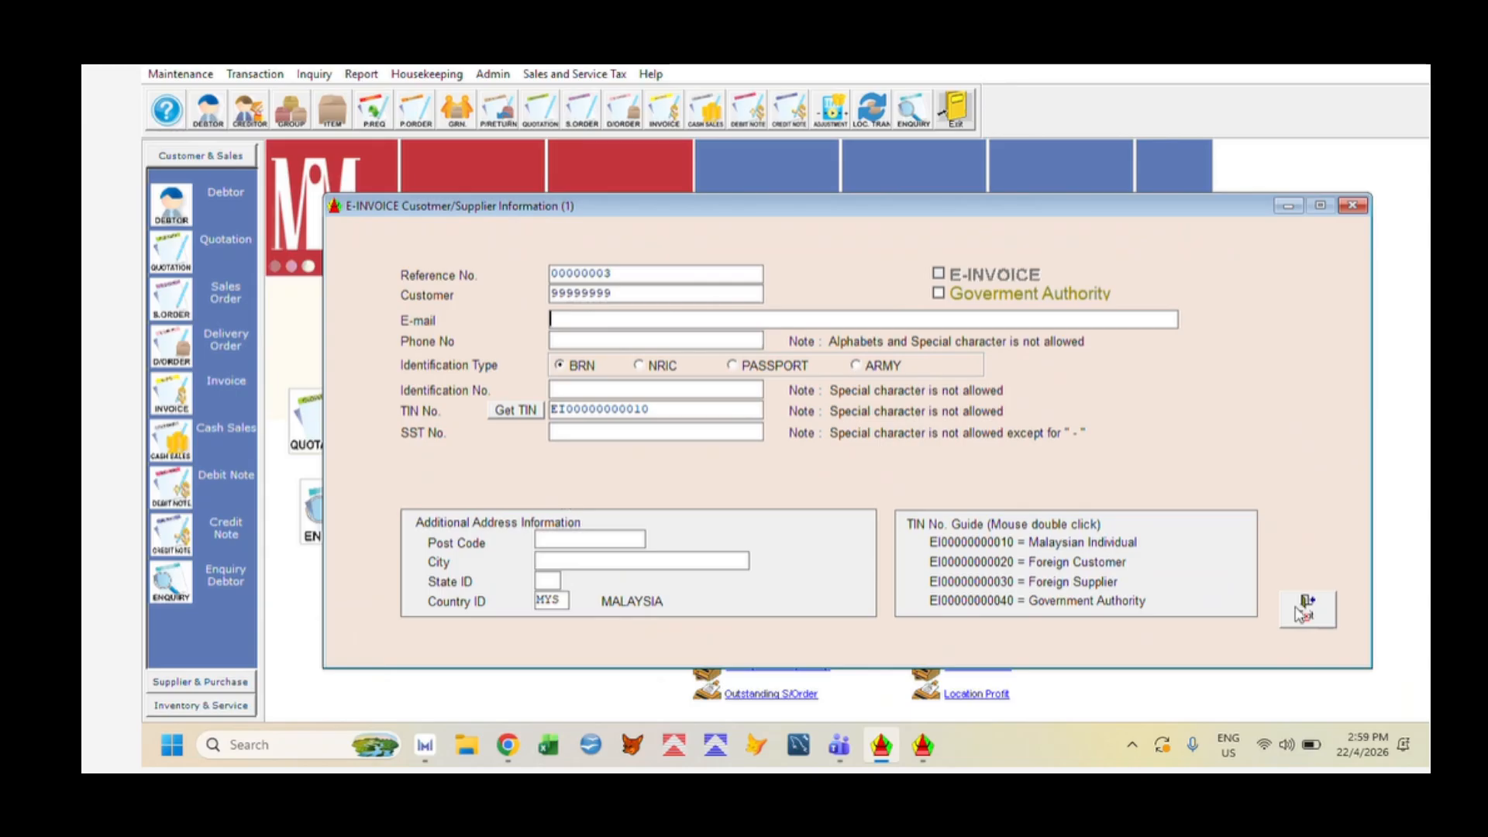
pyautogui.click(1324, 618)
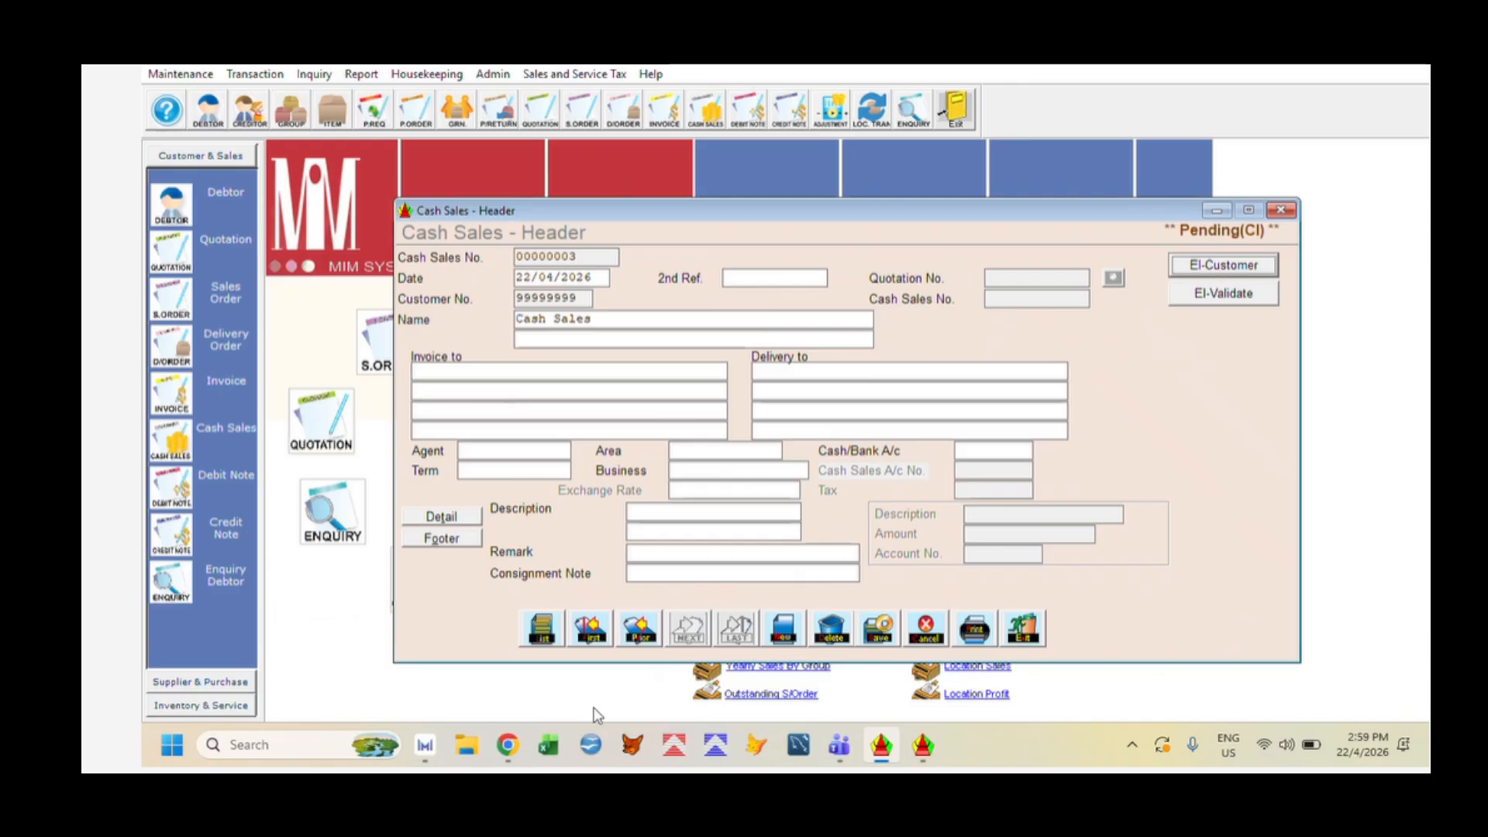
# Create another cash sales transaction for the default cash customer and open its detail entry
pyautogui.click(792, 629)
pyautogui.press('Return')
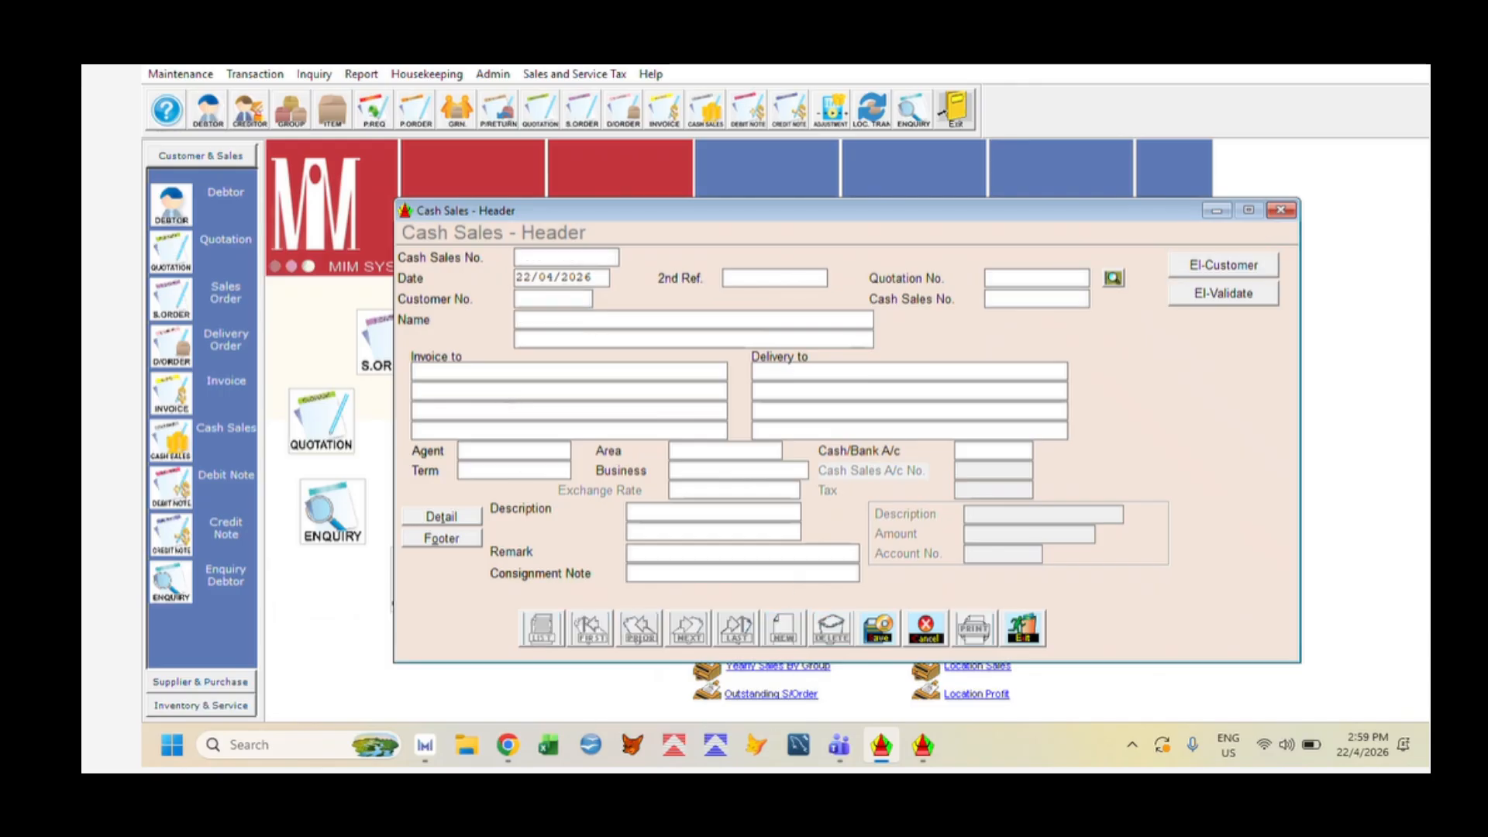
pyautogui.press('Return')
pyautogui.hotkey('alt', 't')
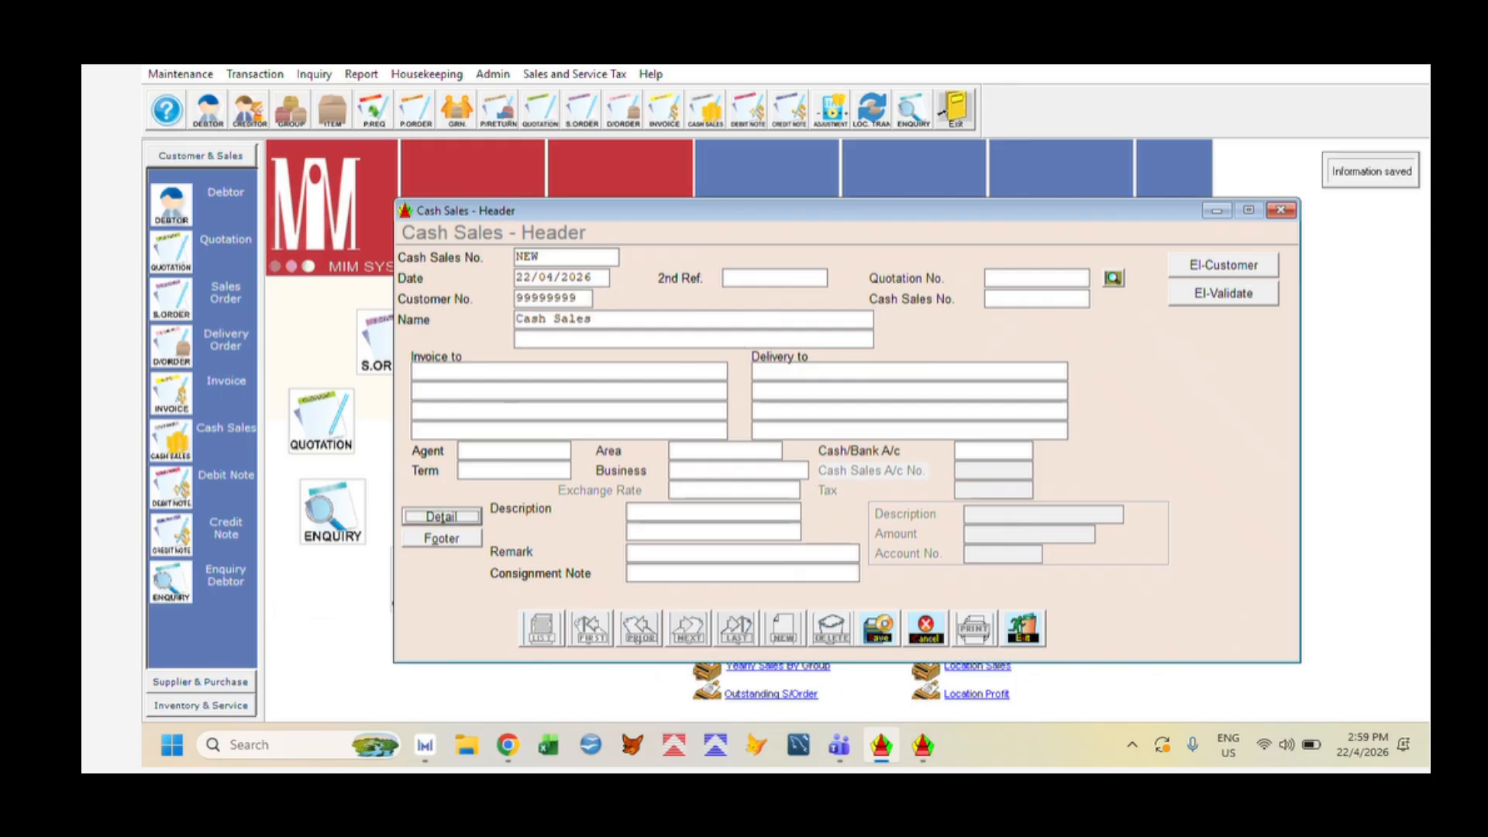
pyautogui.press('Return')
# Add item 001 to the cash sale with quantity 2 at price 100.00, save the line, and close the detail entry
pyautogui.write('001')
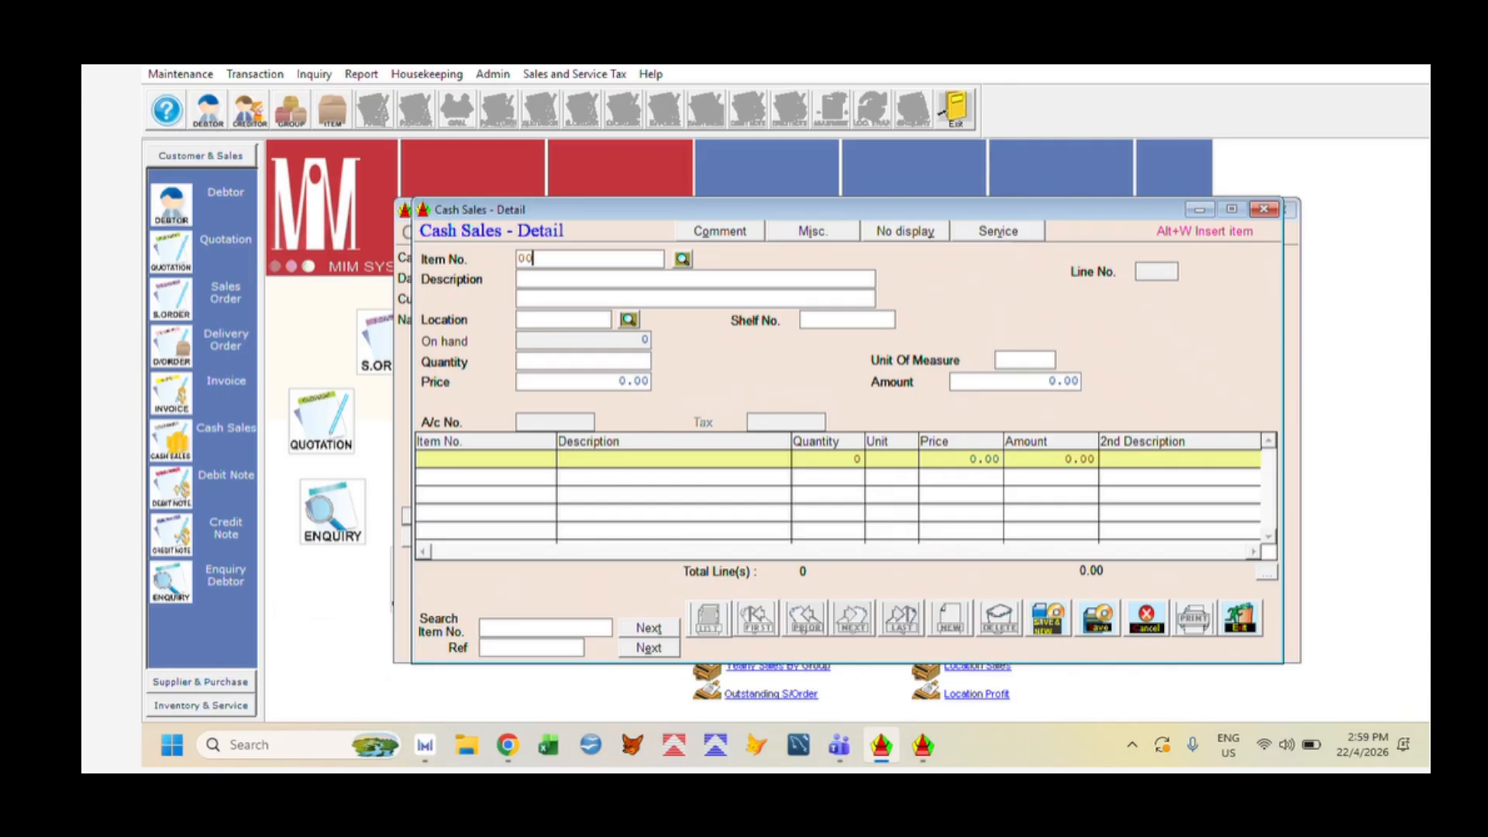
pyautogui.press('Return')
pyautogui.press('Return')
pyautogui.press('Return')
pyautogui.press('Return')
pyautogui.press('Return')
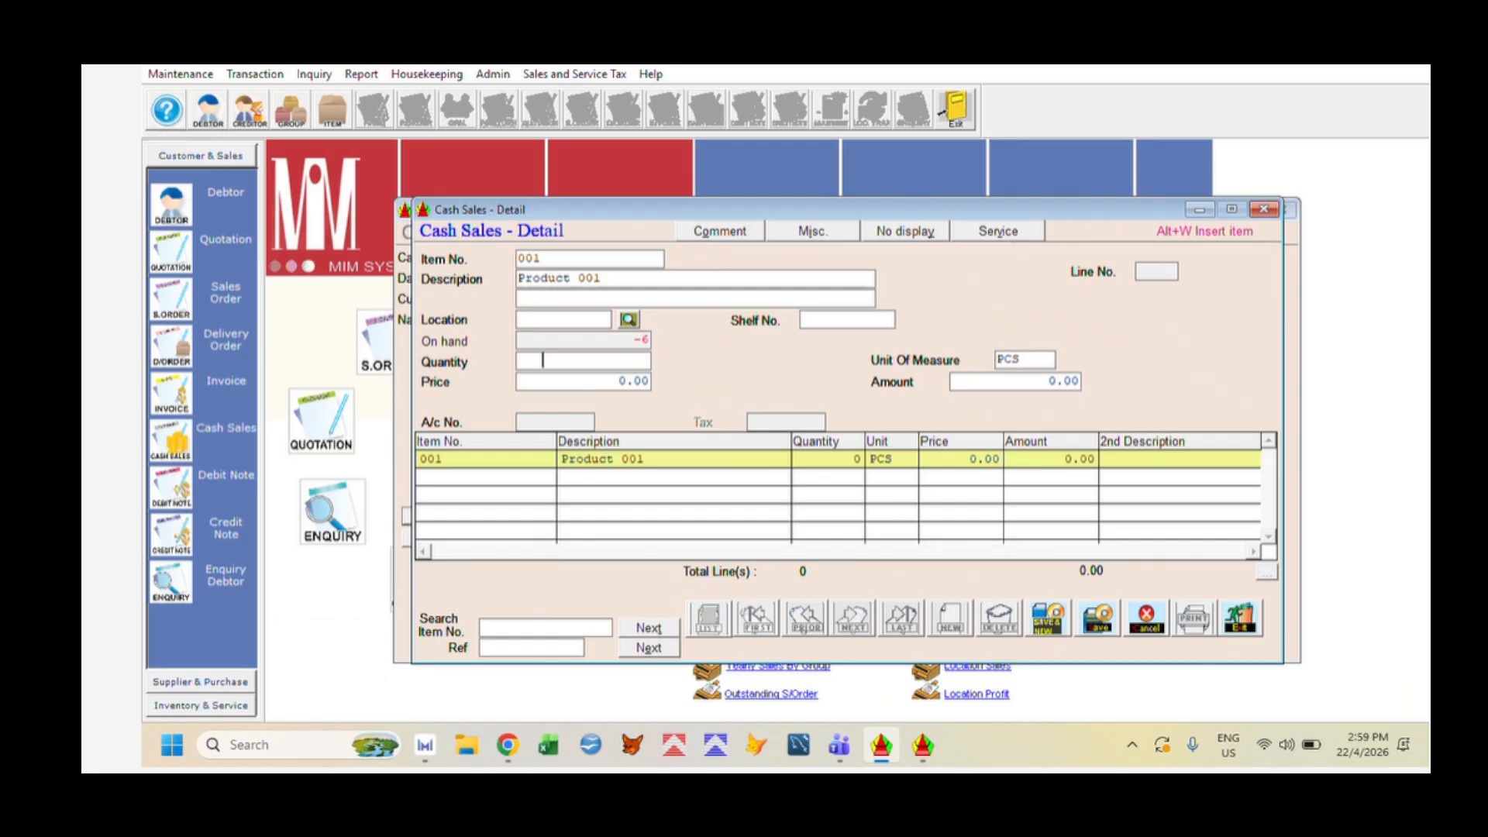
pyautogui.write('2')
pyautogui.press('Return')
pyautogui.press('Return')
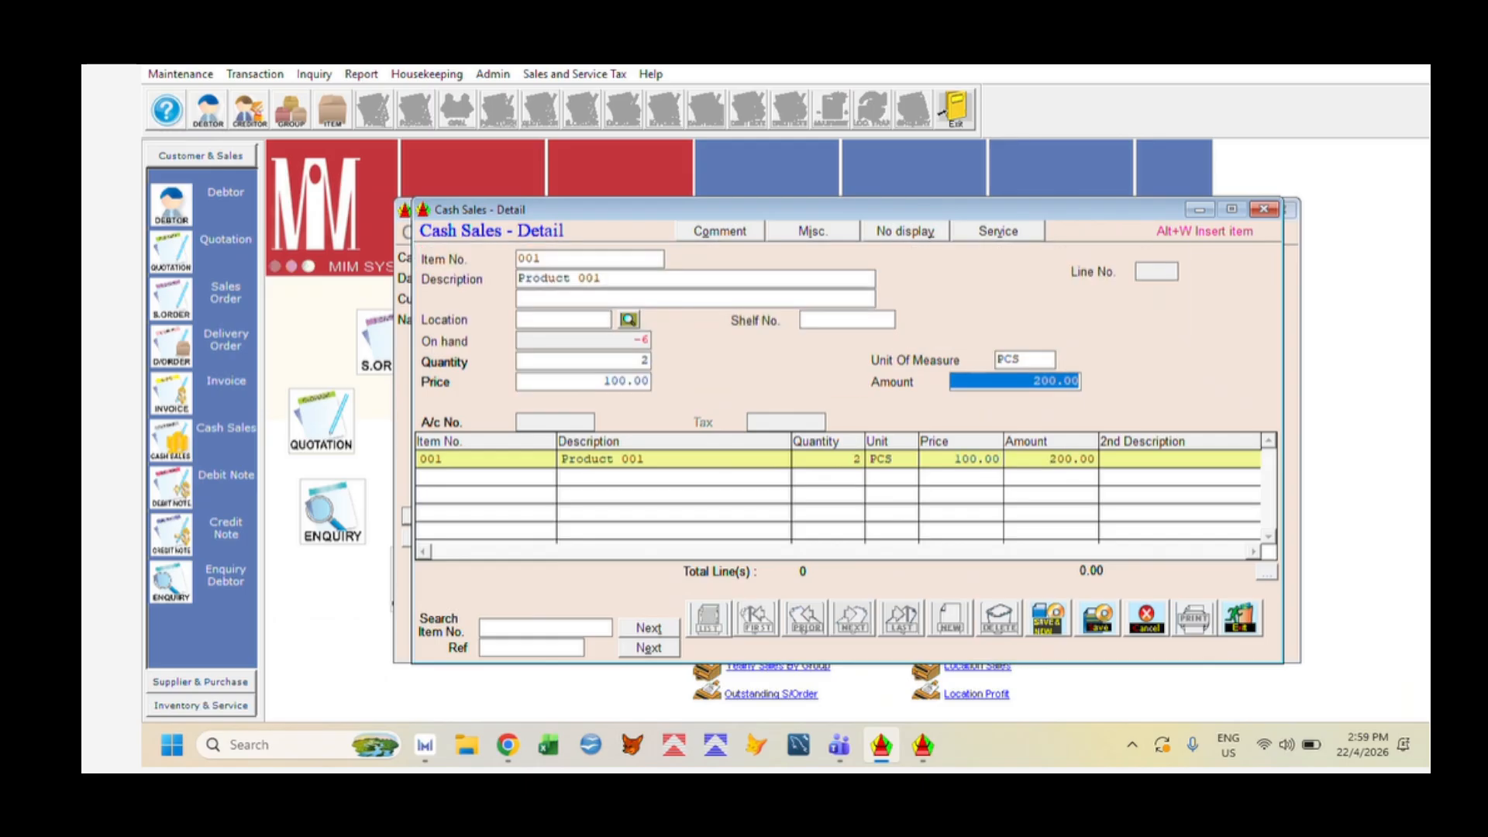
pyautogui.click(1097, 619)
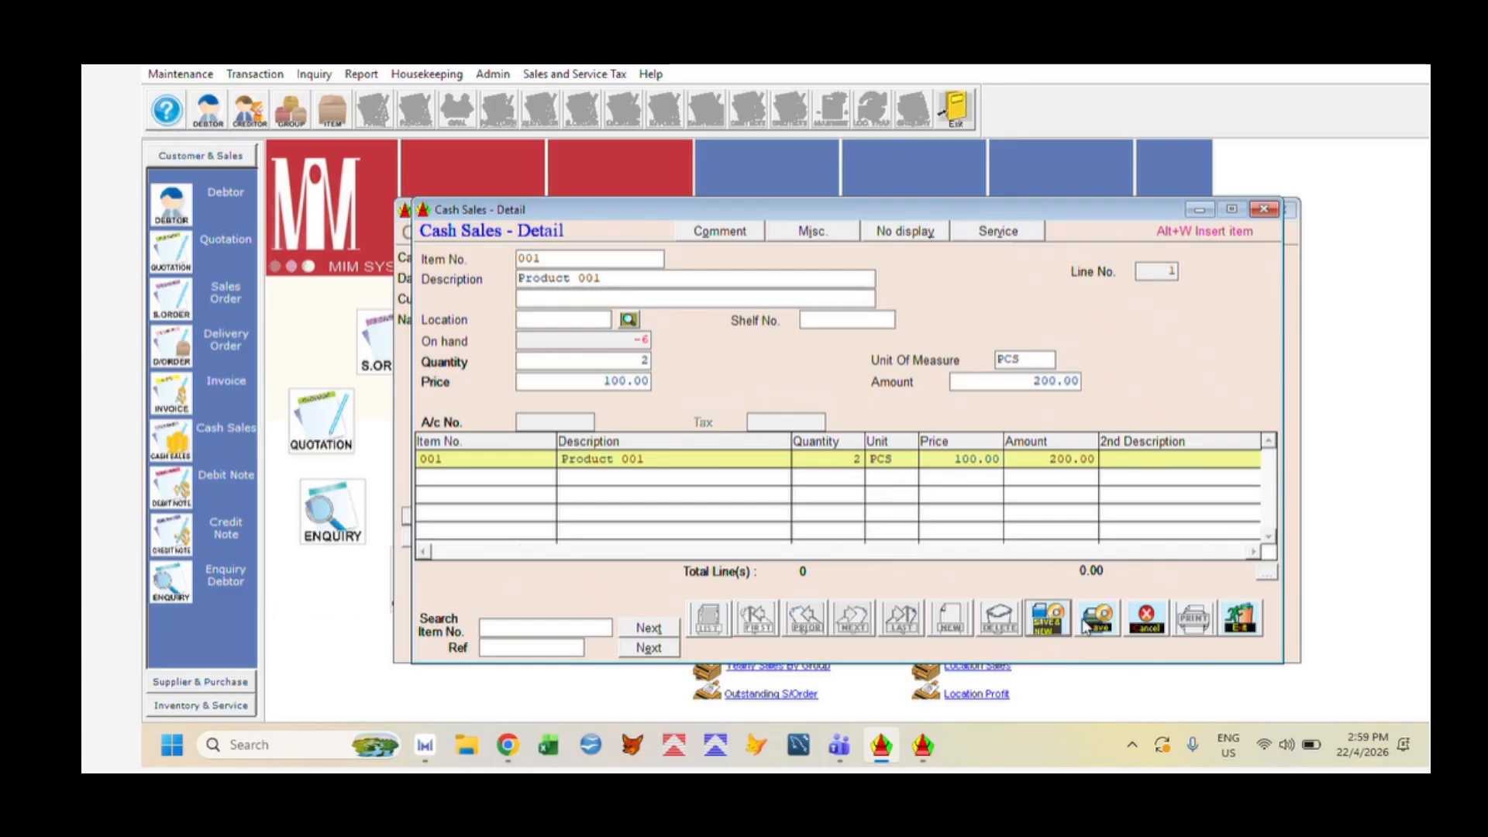
pyautogui.click(1241, 620)
# Look through the list of saved cash sales records and close it without choosing another record
pyautogui.click(541, 631)
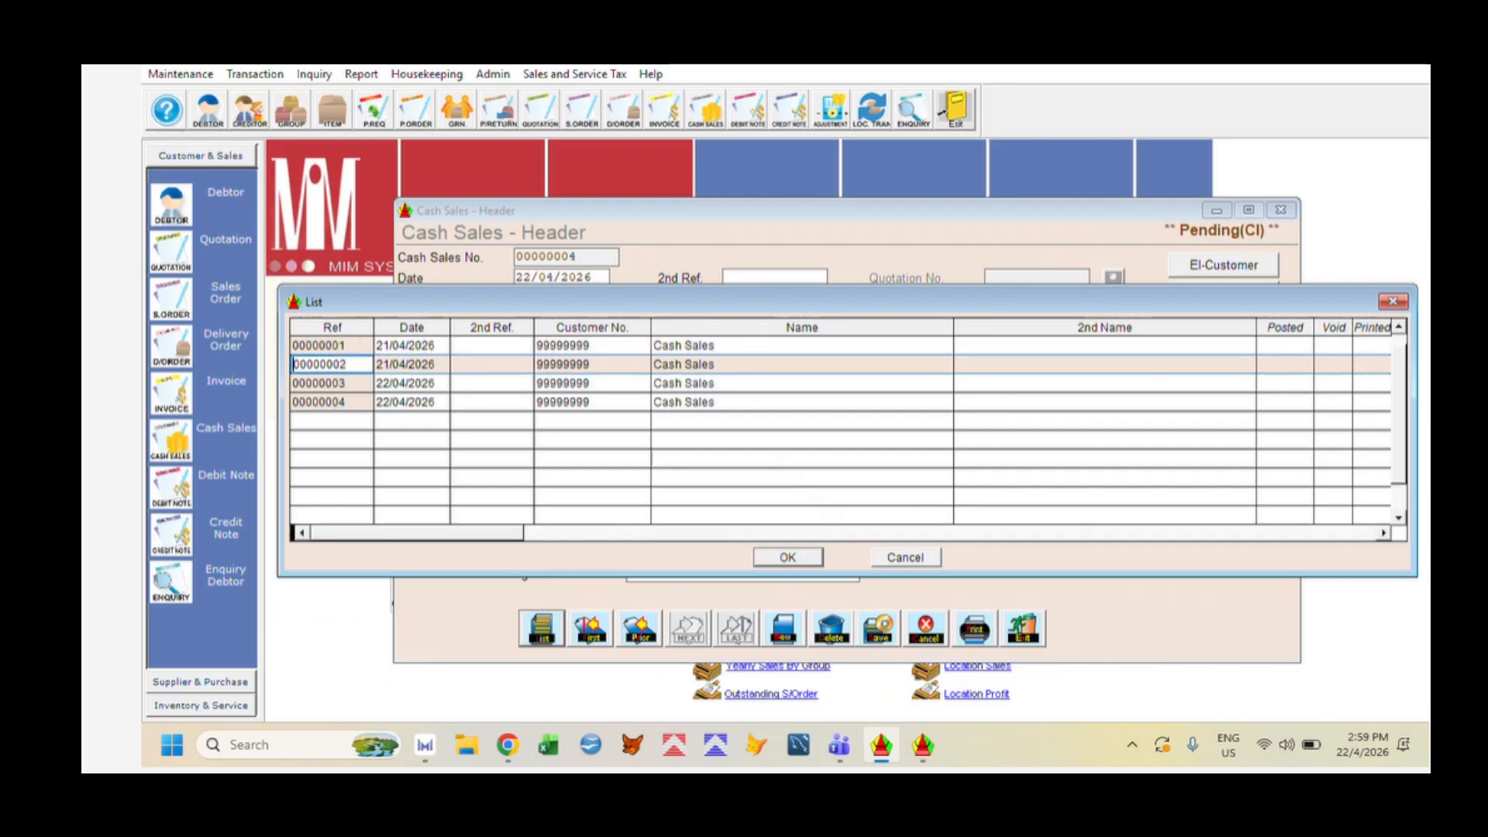
pyautogui.press('Down')
pyautogui.press('Down')
pyautogui.press('Up')
pyautogui.press('Down')
pyautogui.press('Up')
pyautogui.press('Up')
pyautogui.press('Up')
pyautogui.press('Down')
pyautogui.press('Down')
pyautogui.press('Down')
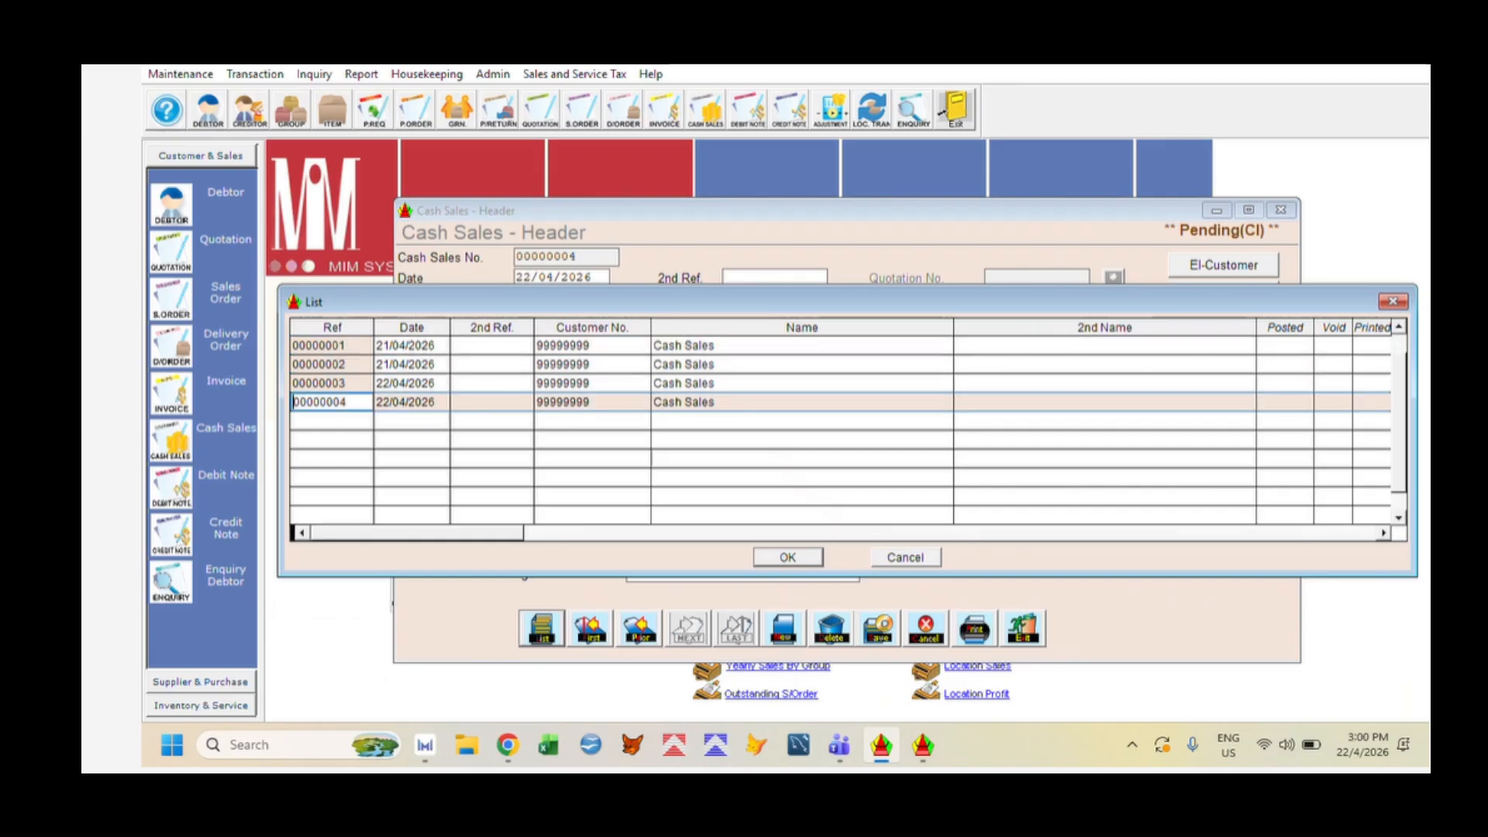
pyautogui.press('Up')
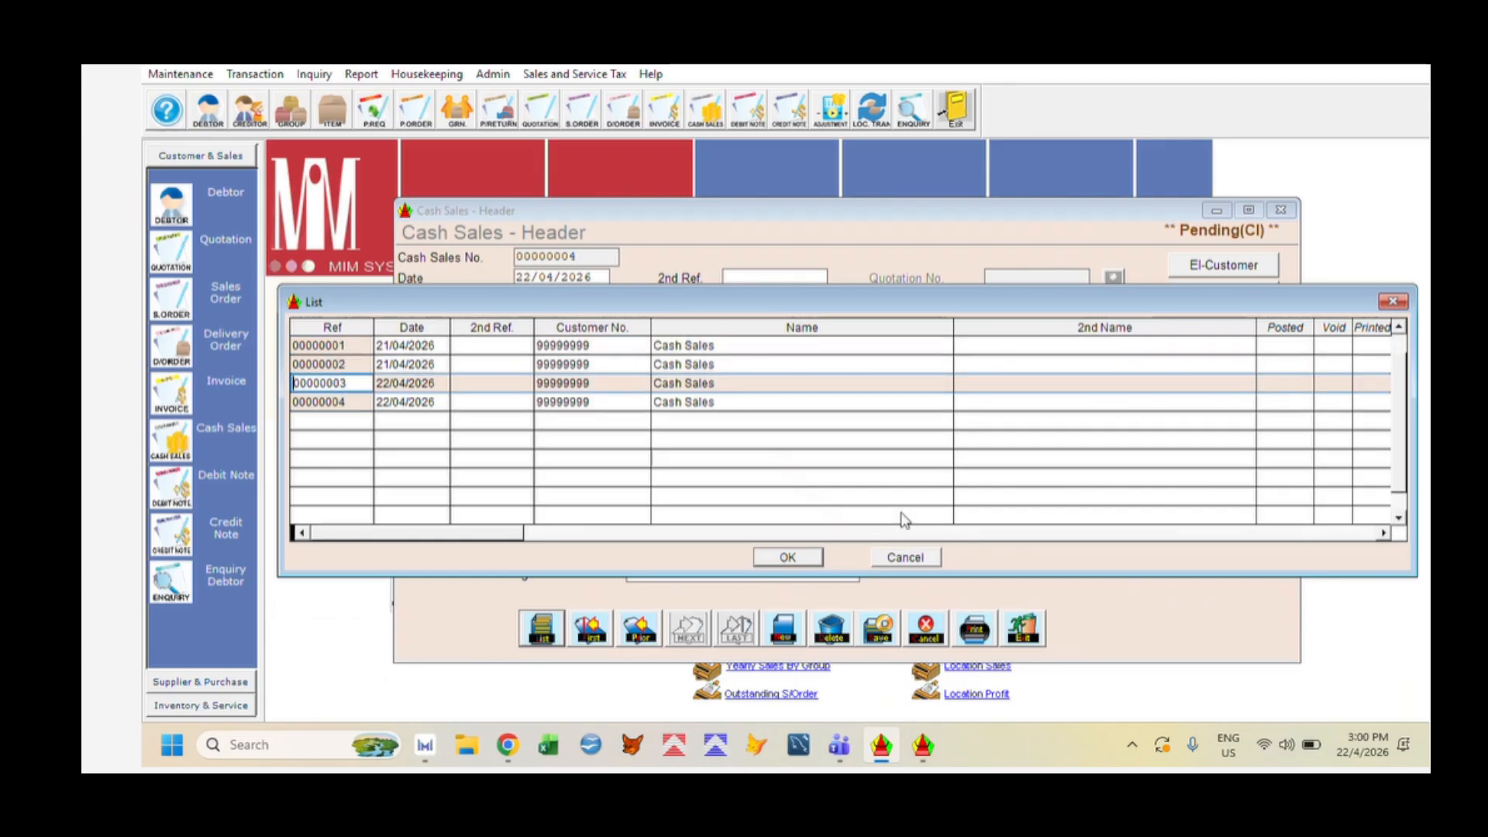
pyautogui.click(905, 557)
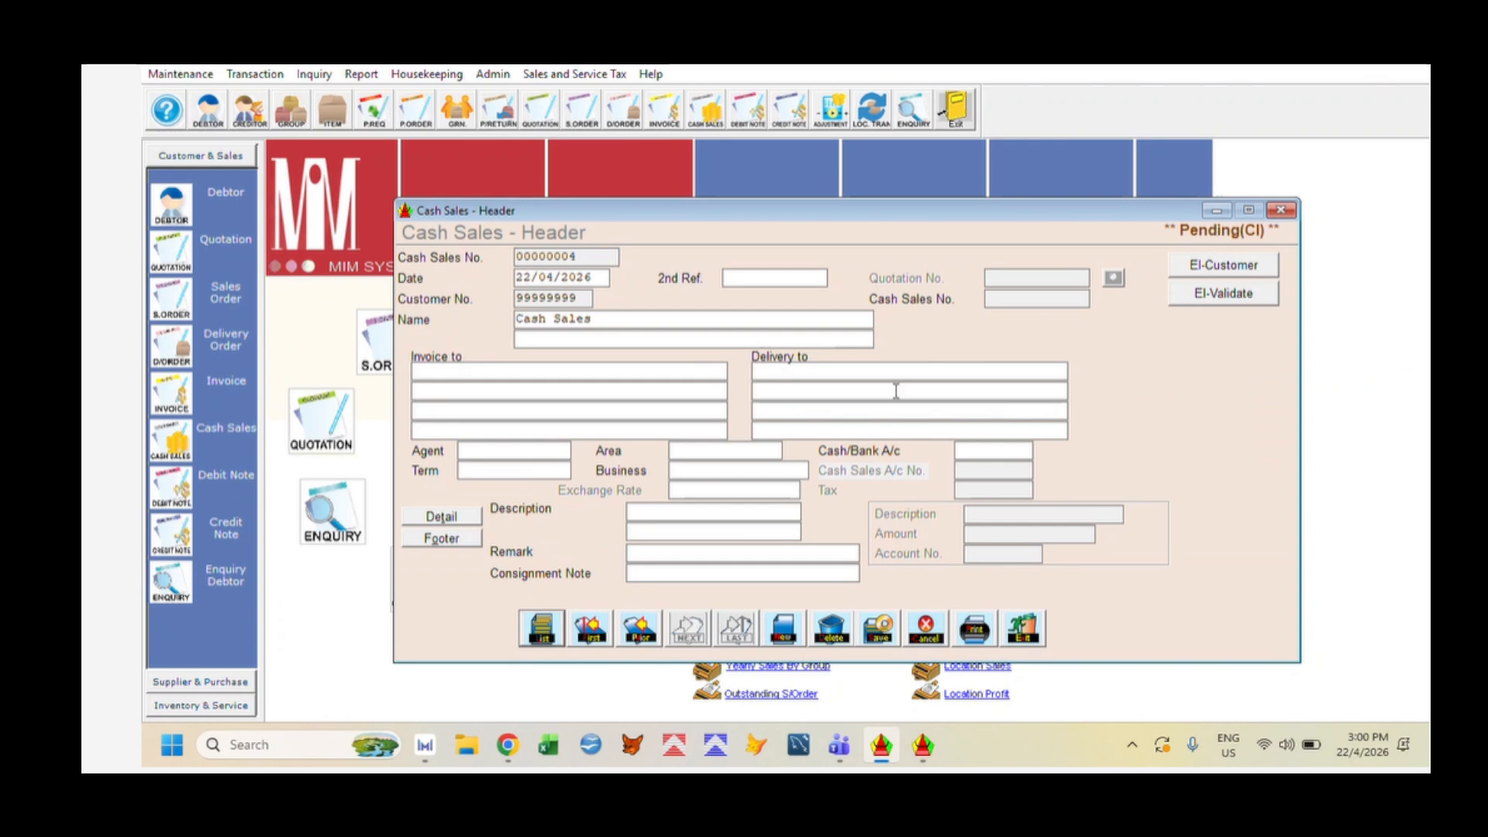
# Check the print options for the cash sale, exit them without printing, and close the cash sales transaction
pyautogui.click(976, 630)
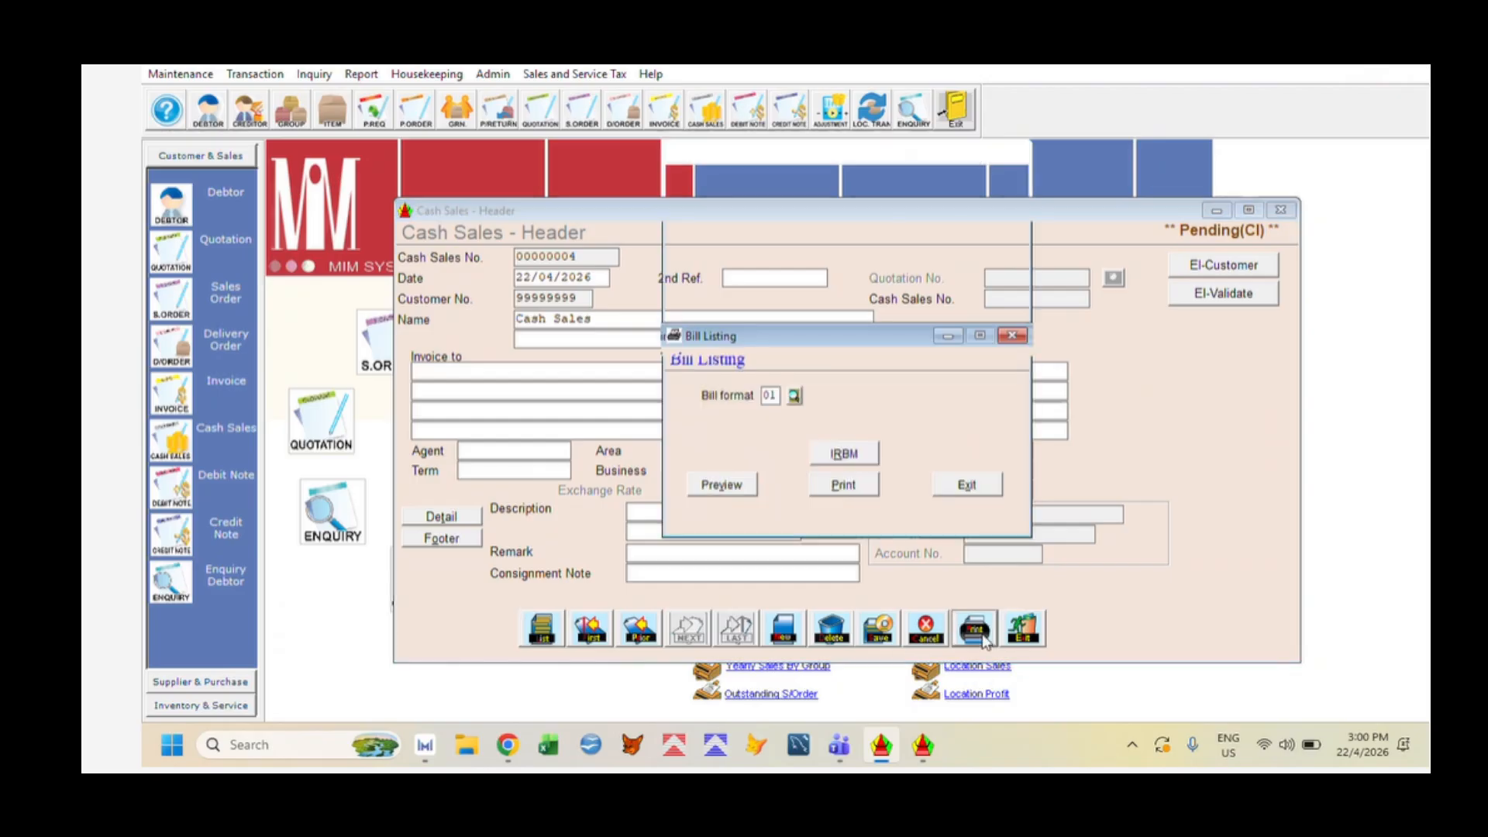
pyautogui.click(998, 489)
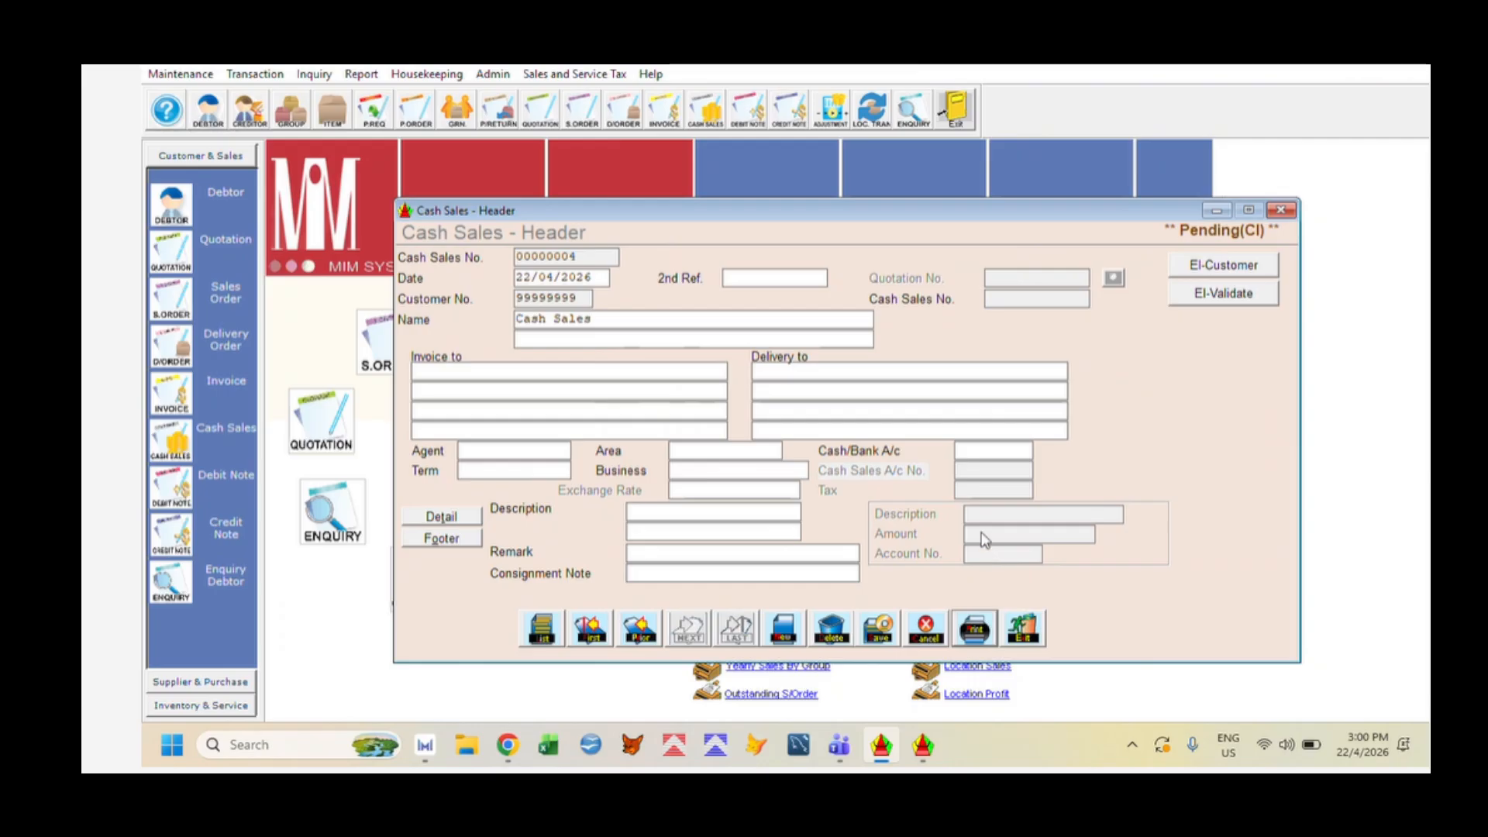
pyautogui.click(1023, 630)
# Open the Consolidated E-INVOICE transaction and start generating a new consolidated e-invoice
pyautogui.click(254, 76)
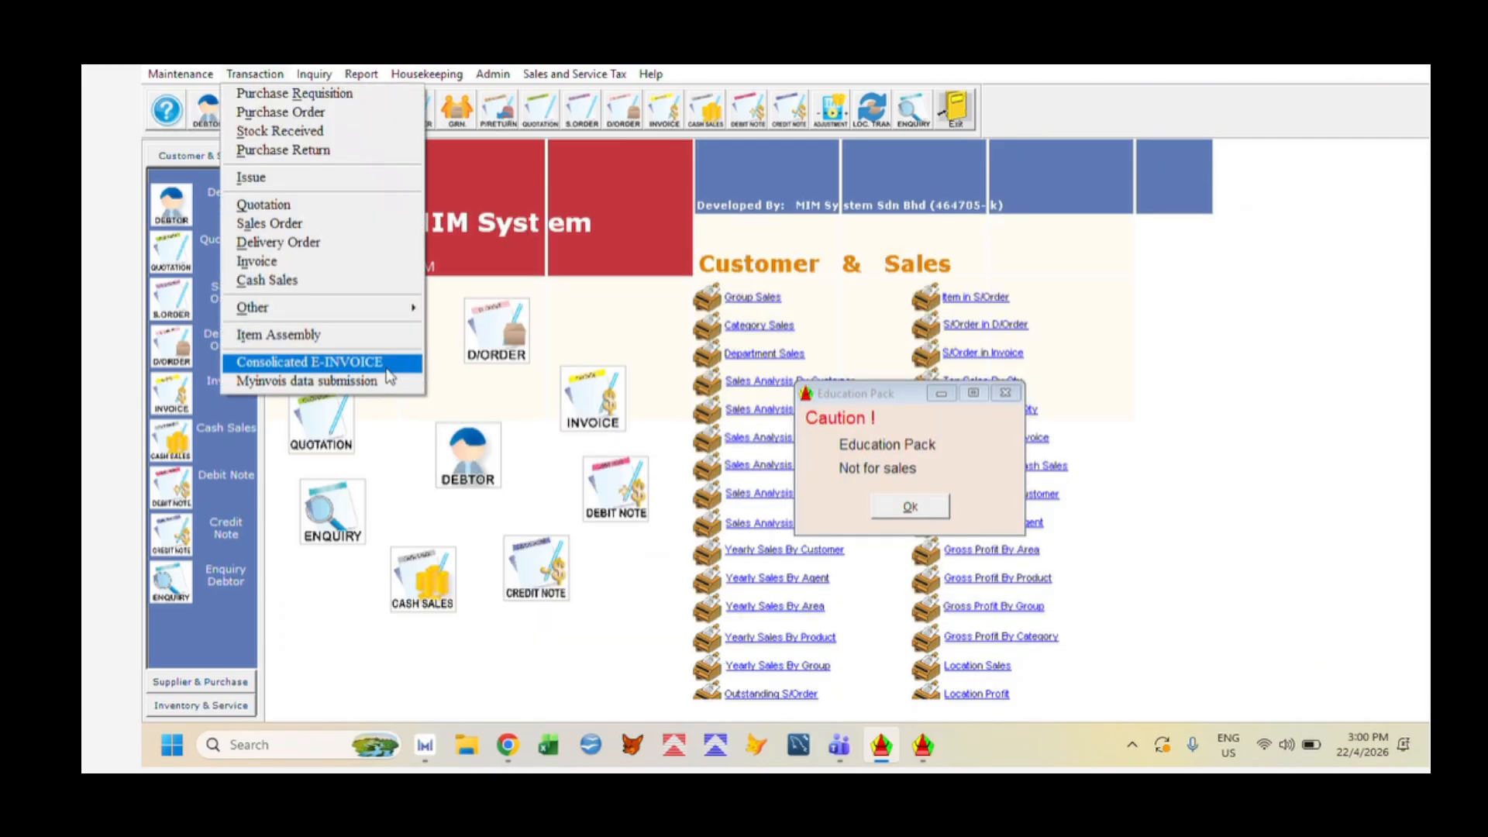
pyautogui.click(387, 364)
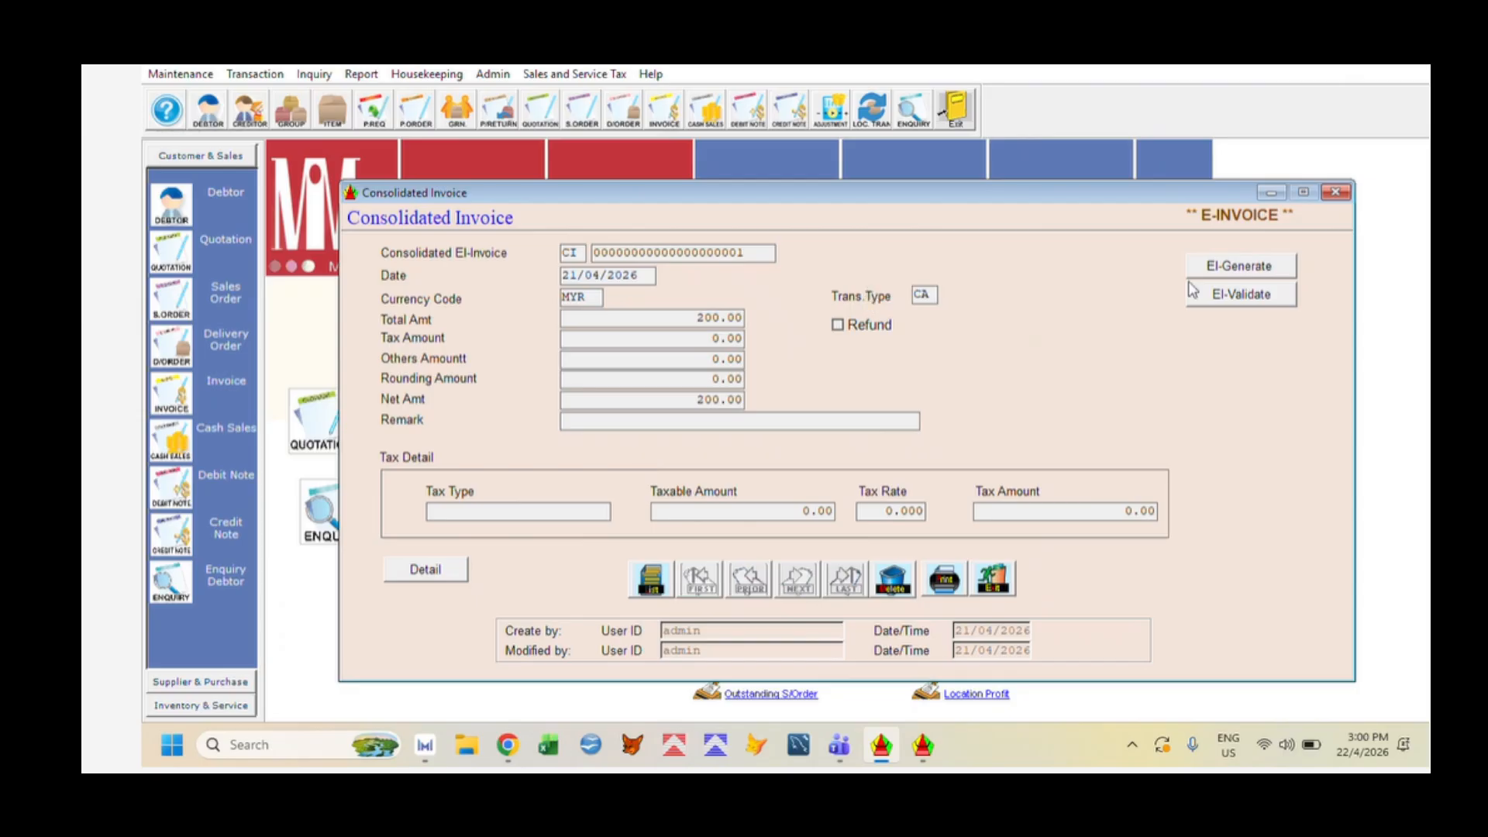
pyautogui.click(1242, 267)
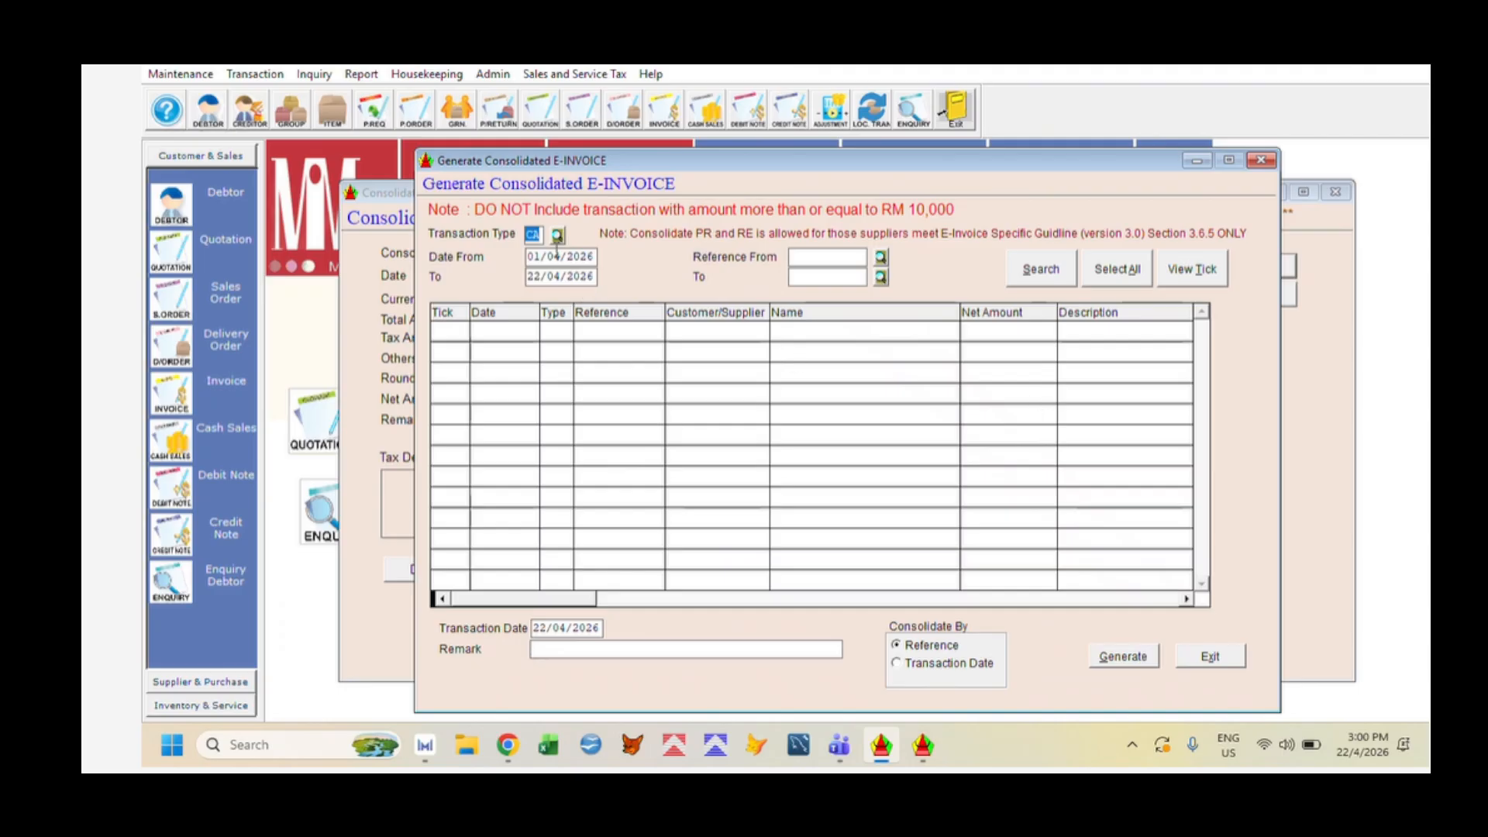
# Review the available bill types for consolidation and choose CA Cash Sales as the transaction type
pyautogui.click(557, 235)
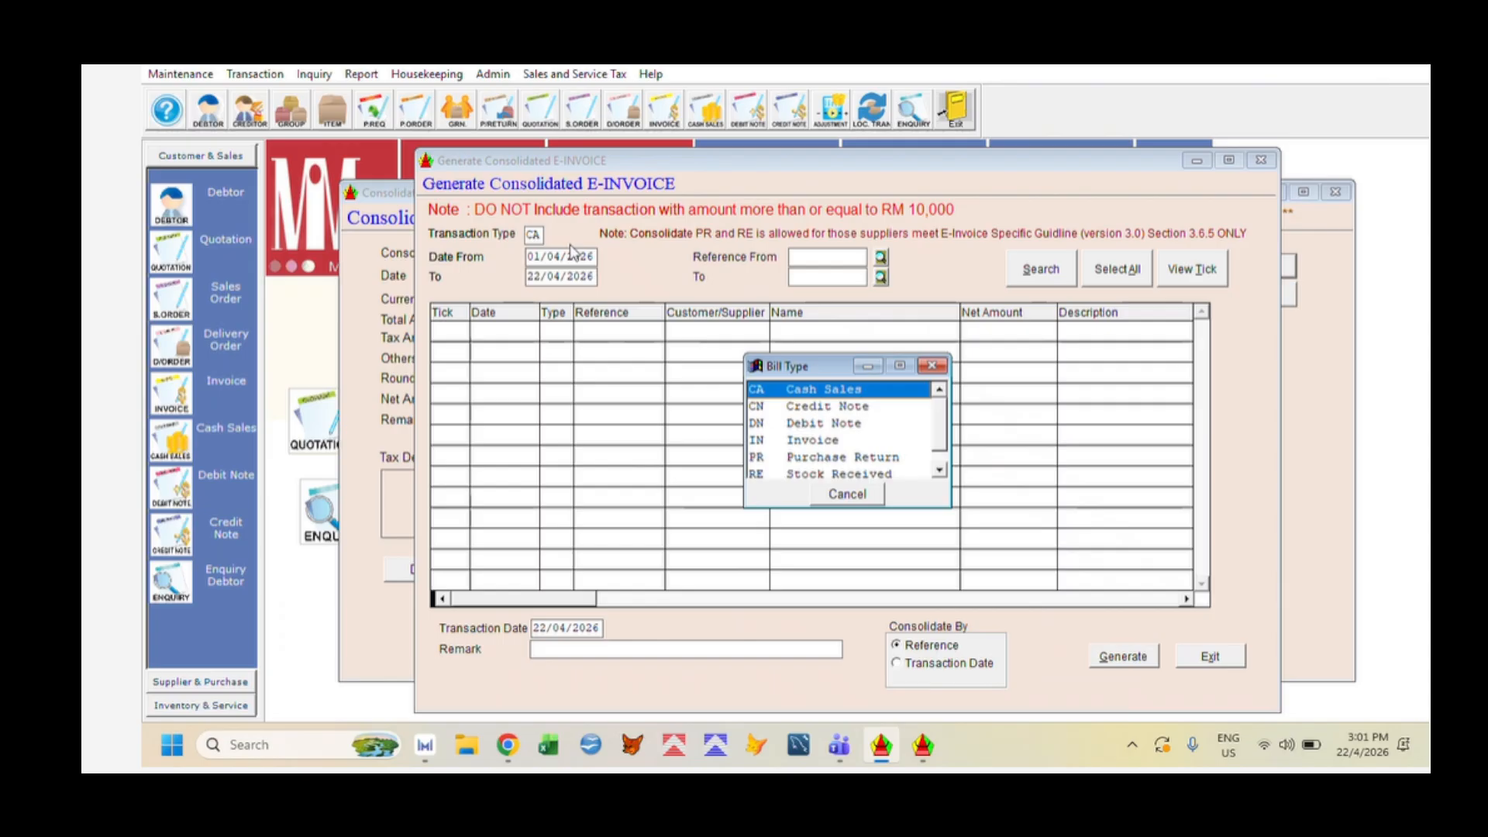
pyautogui.click(812, 407)
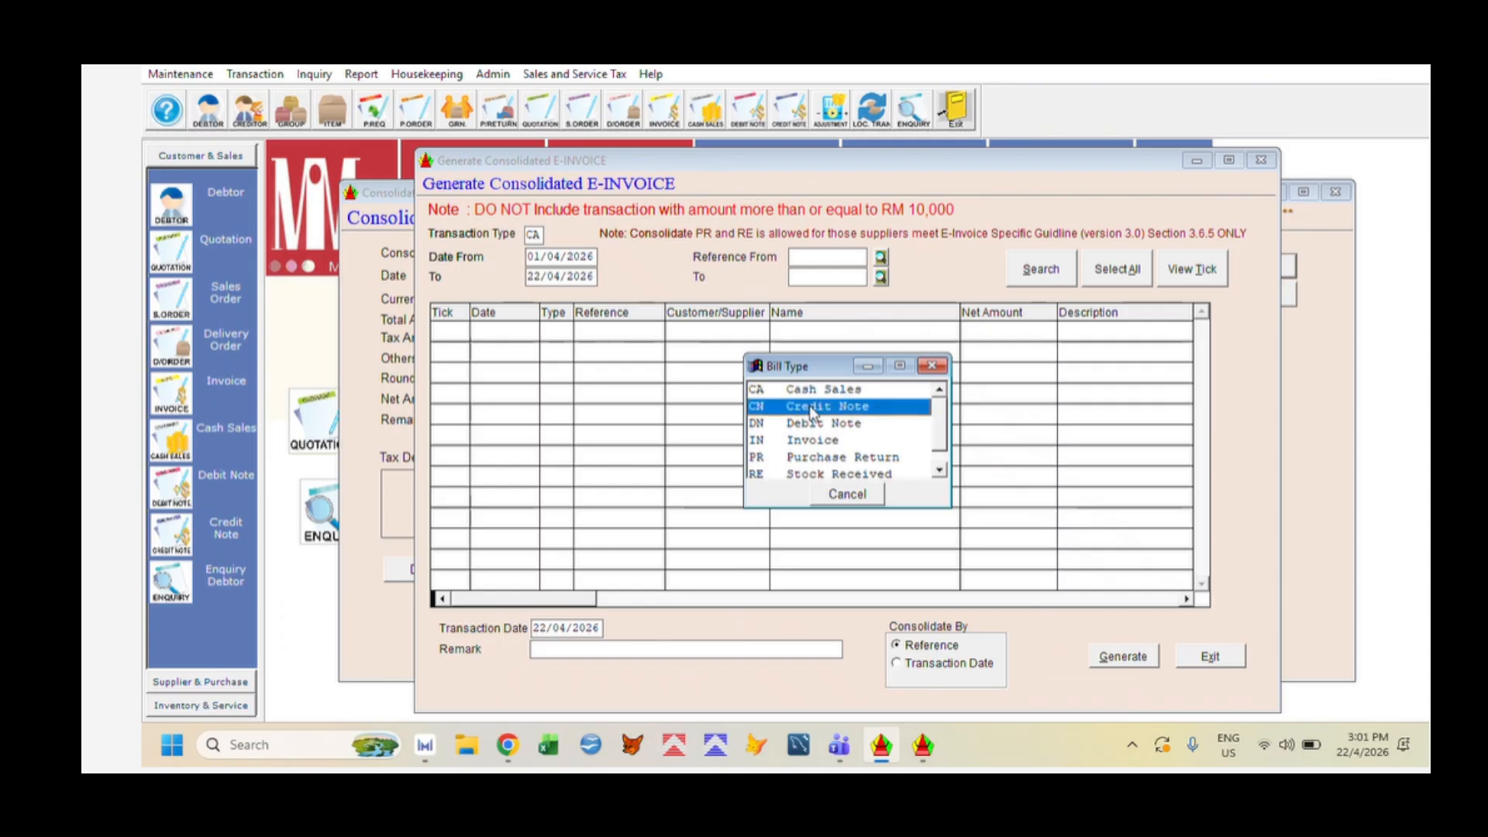
pyautogui.click(827, 441)
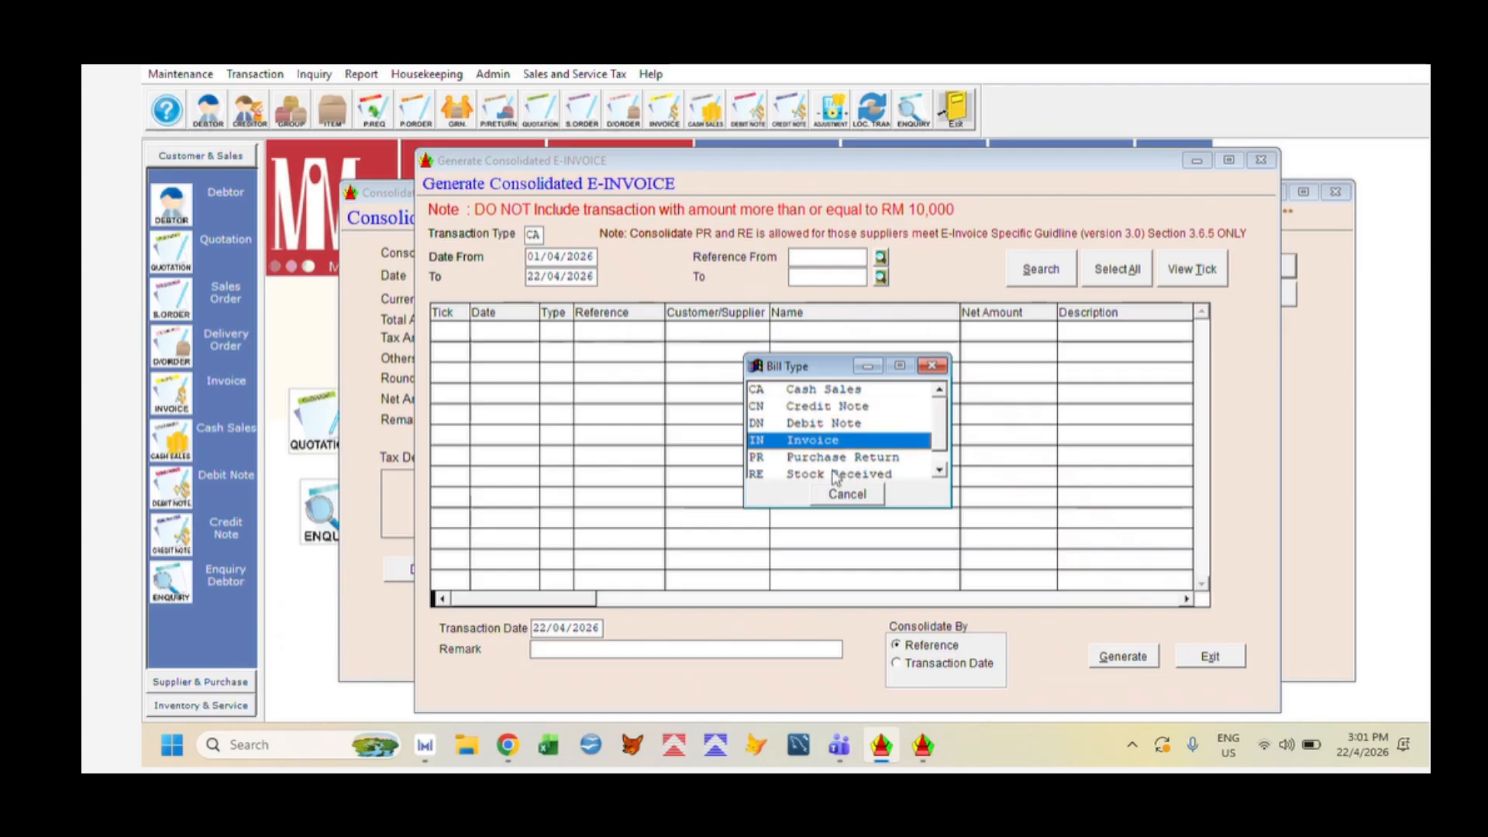
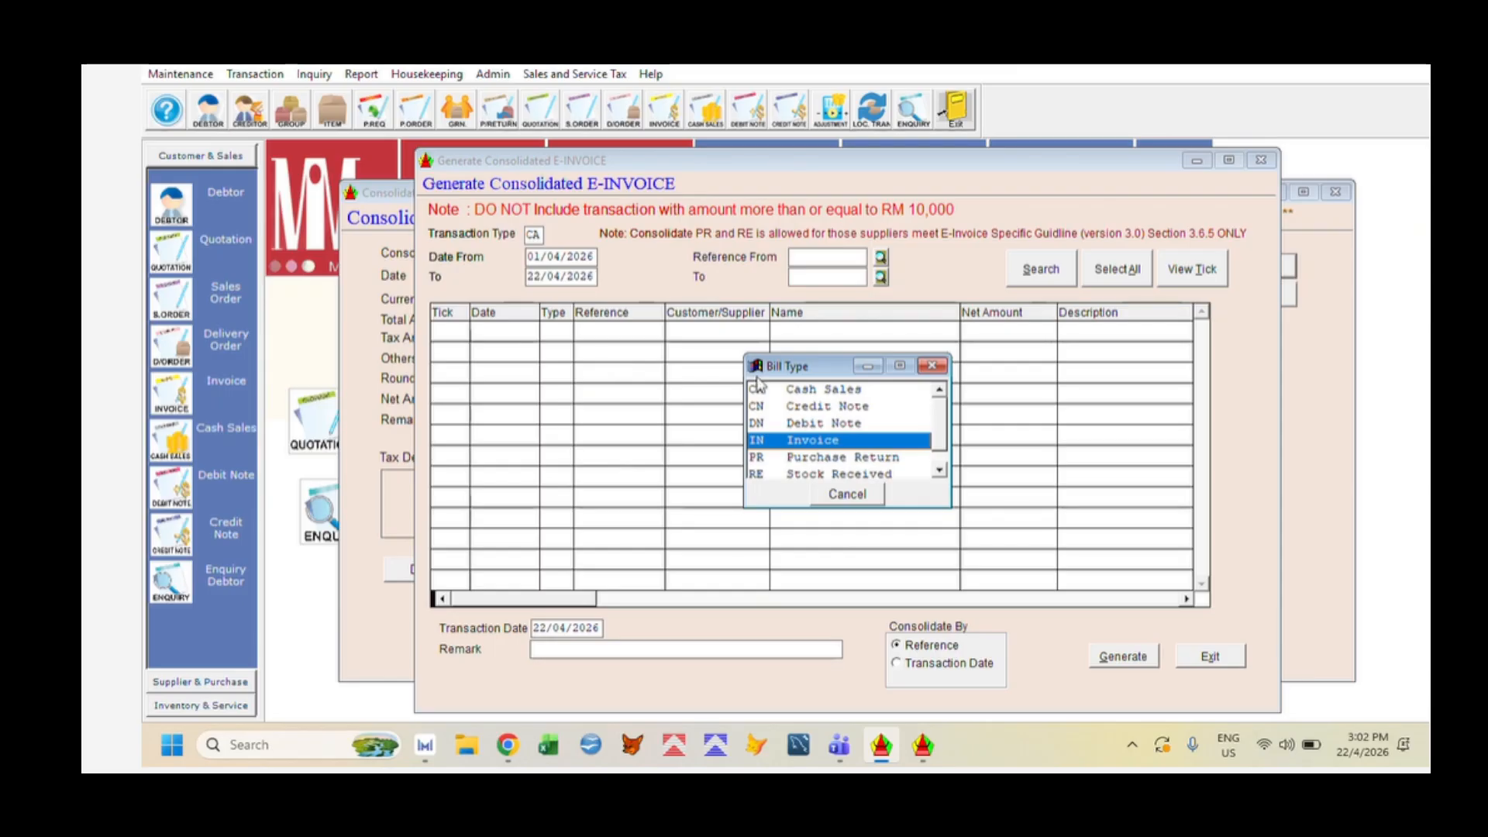
pyautogui.click(800, 389)
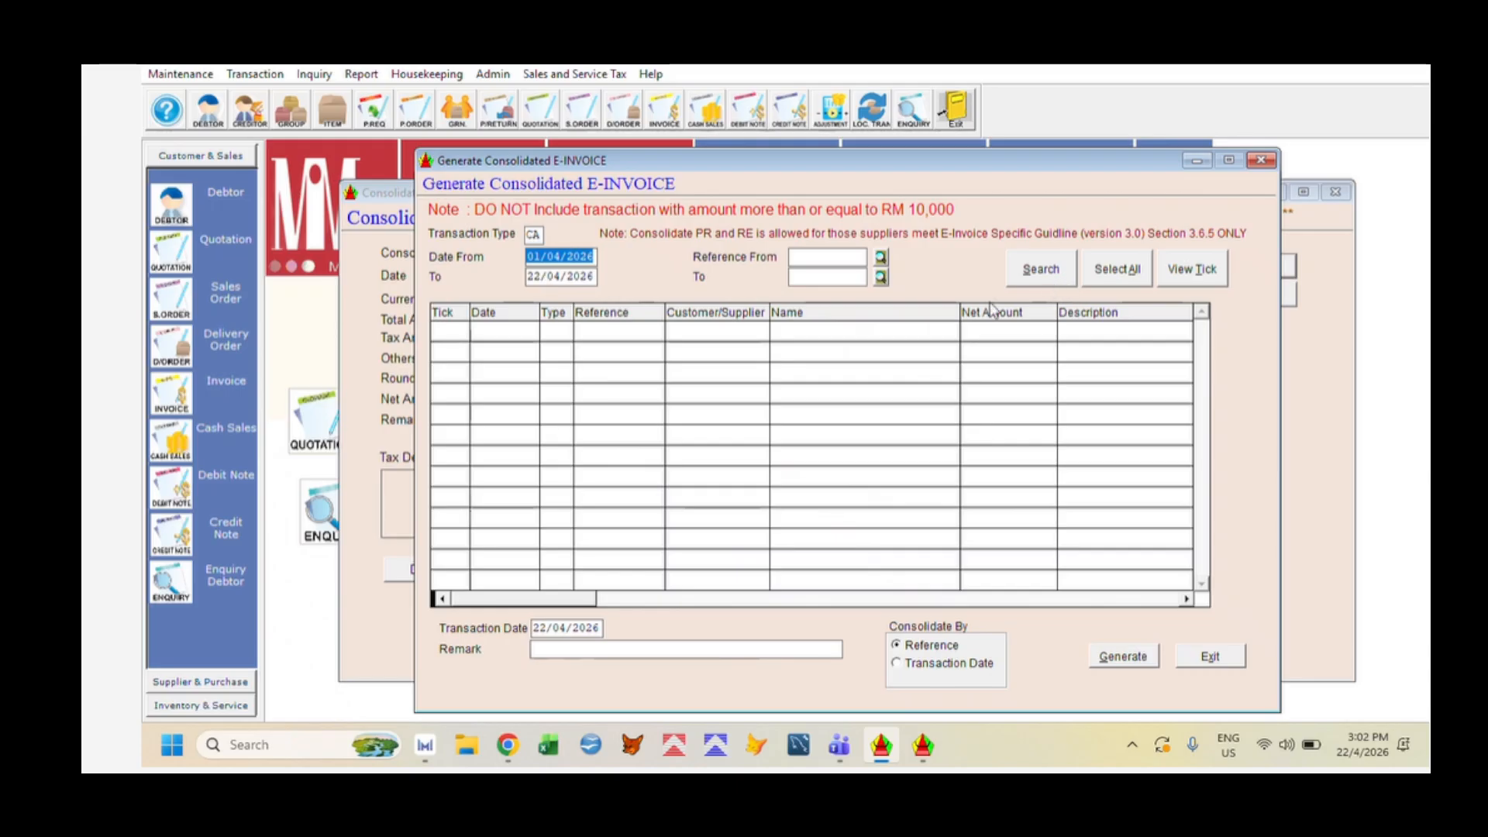
# Search for pending cash sales from 01/04/2026 to 22/04/2026, select them all, and generate the consolidated e-invoice by reference
pyautogui.click(1046, 272)
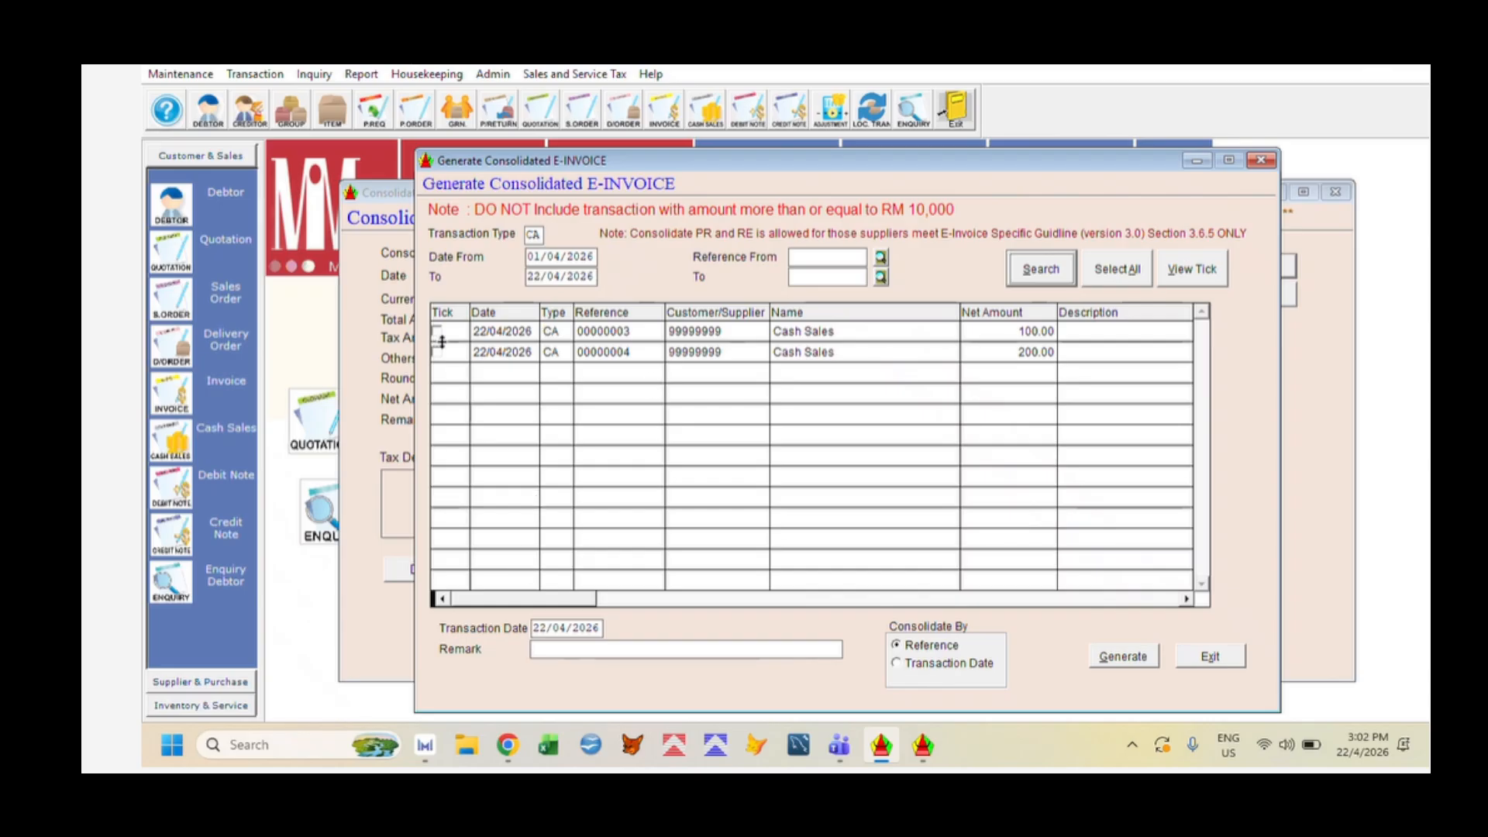
pyautogui.click(1135, 270)
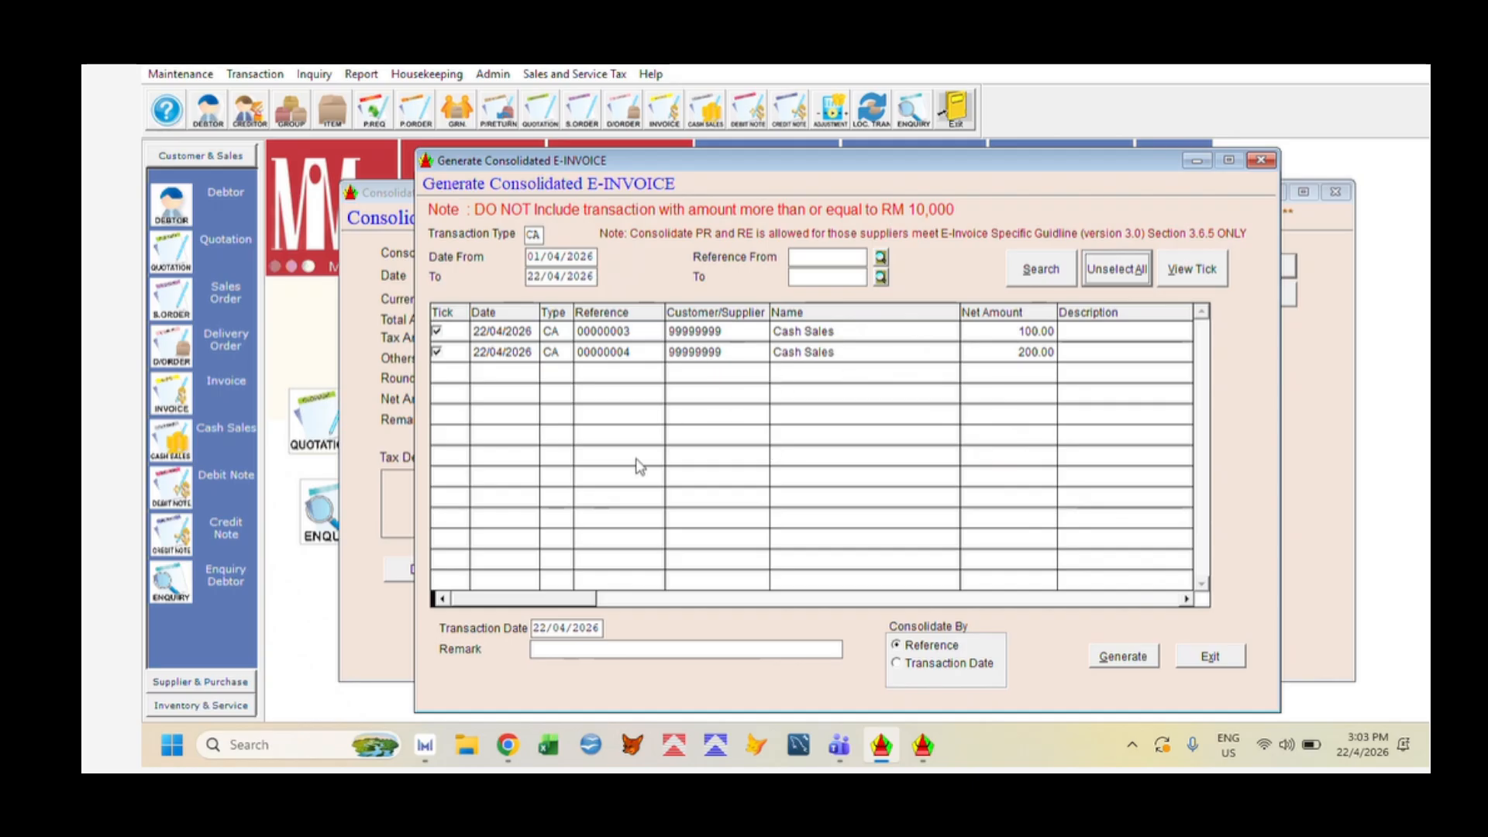
pyautogui.click(1133, 660)
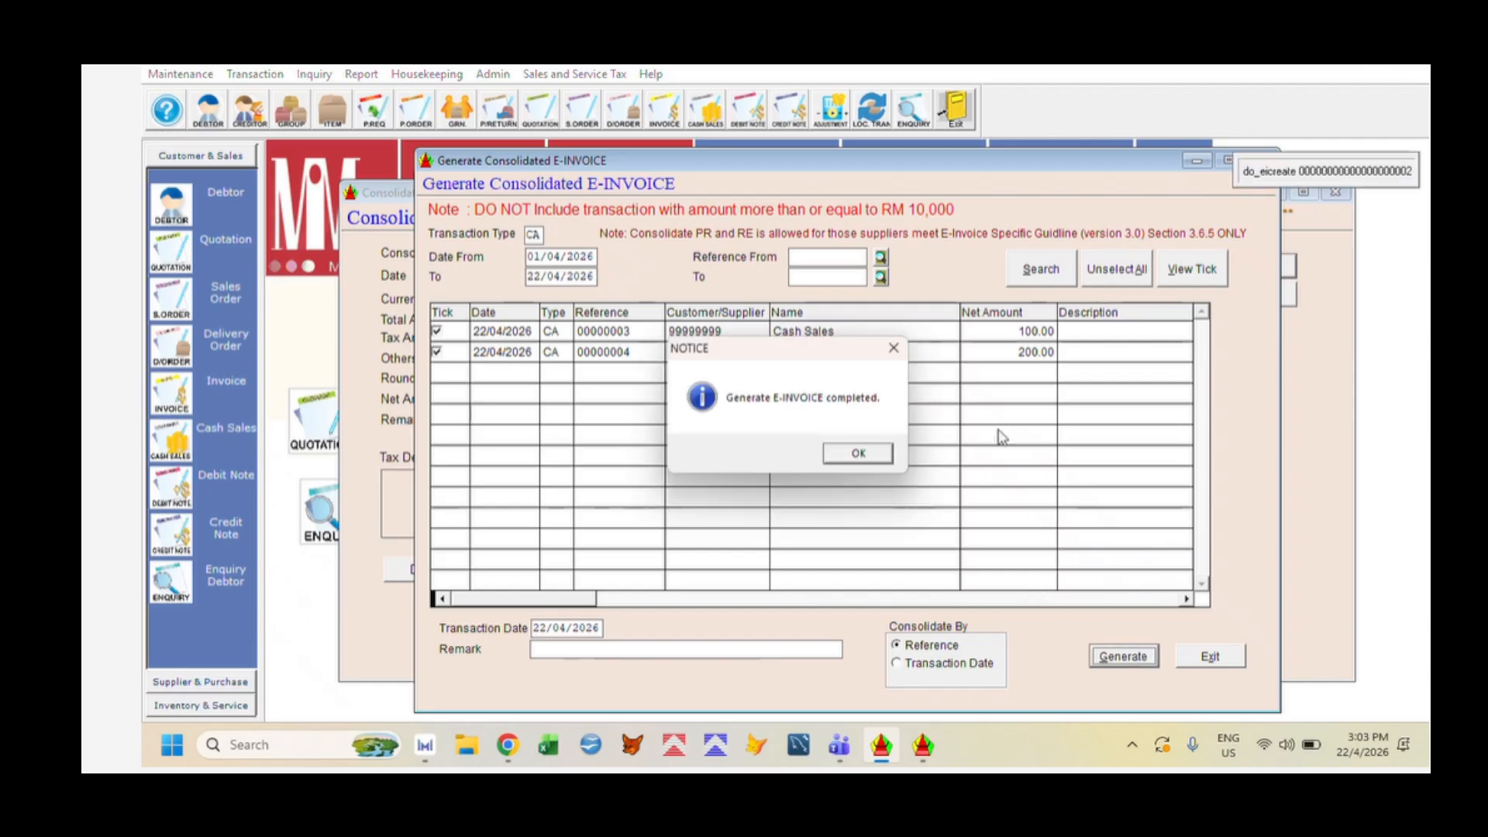
pyautogui.click(862, 458)
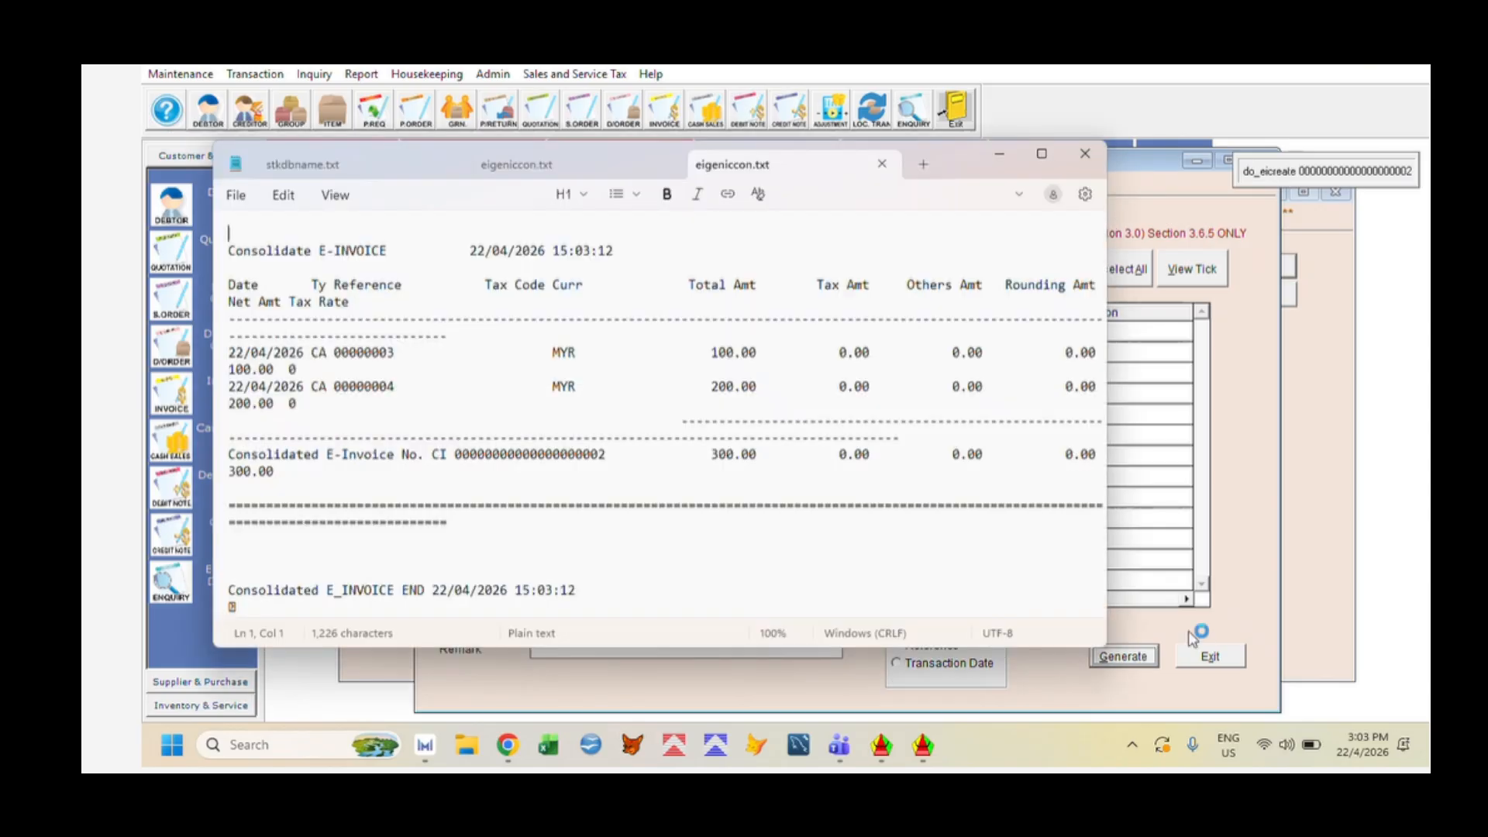
# Enlarge the generated consolidation report, highlight its consolidated e-invoice number, and close the report and the generation window
pyautogui.click(1045, 154)
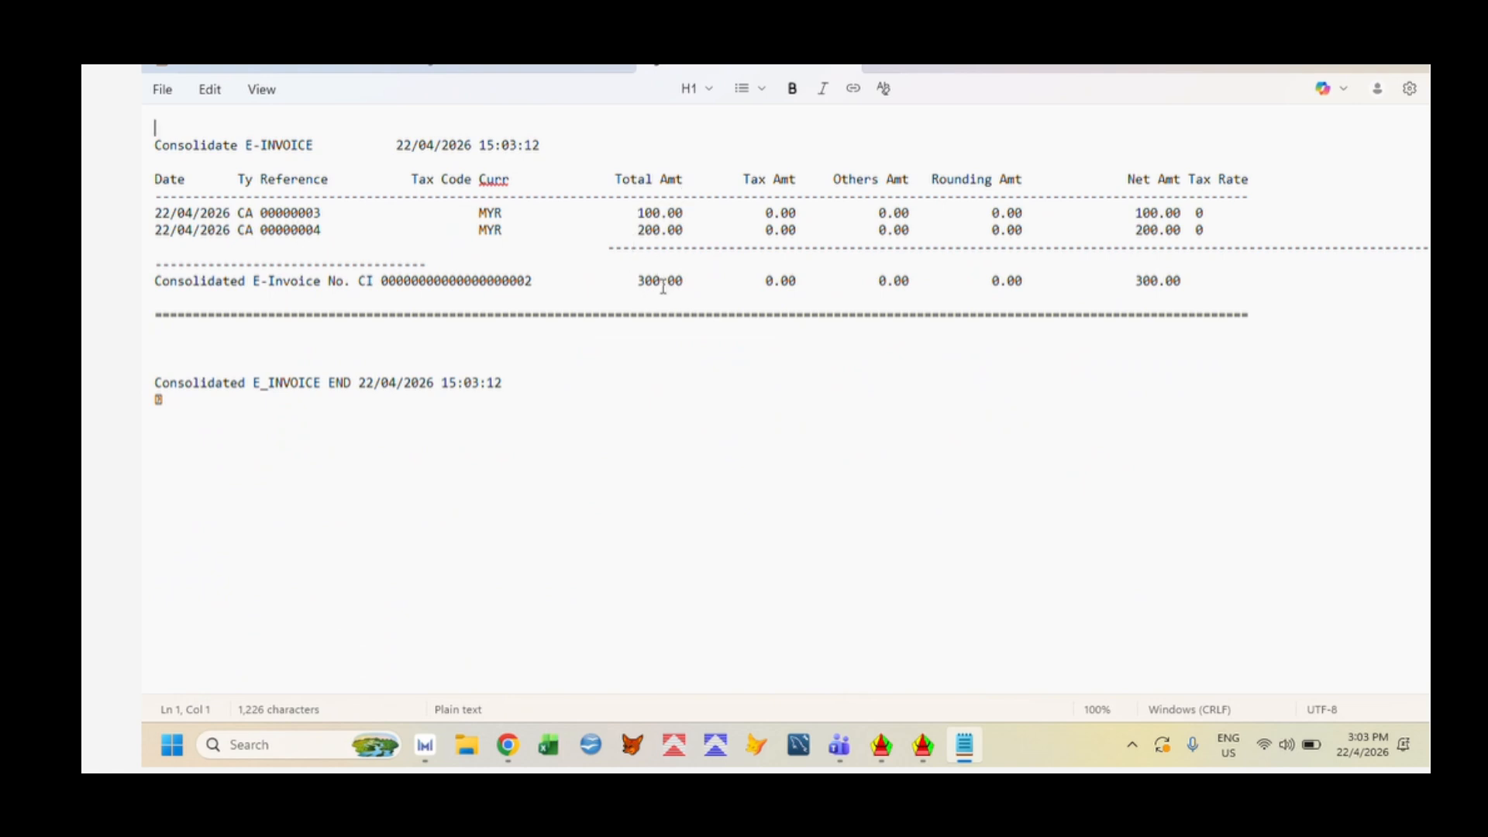
pyautogui.moveTo(382, 281); pyautogui.dragTo(551, 289)
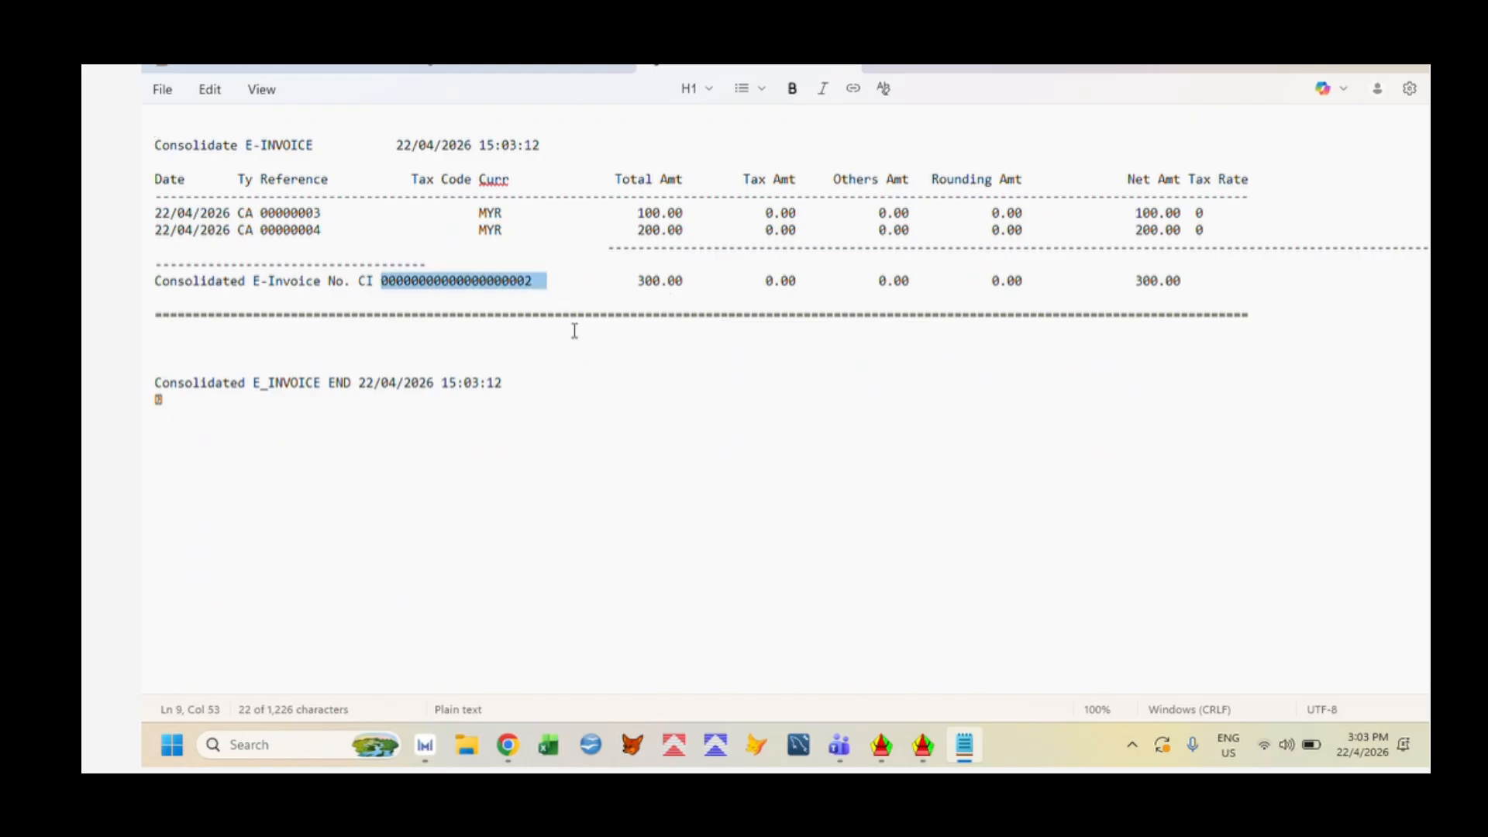
pyautogui.click(1405, 68)
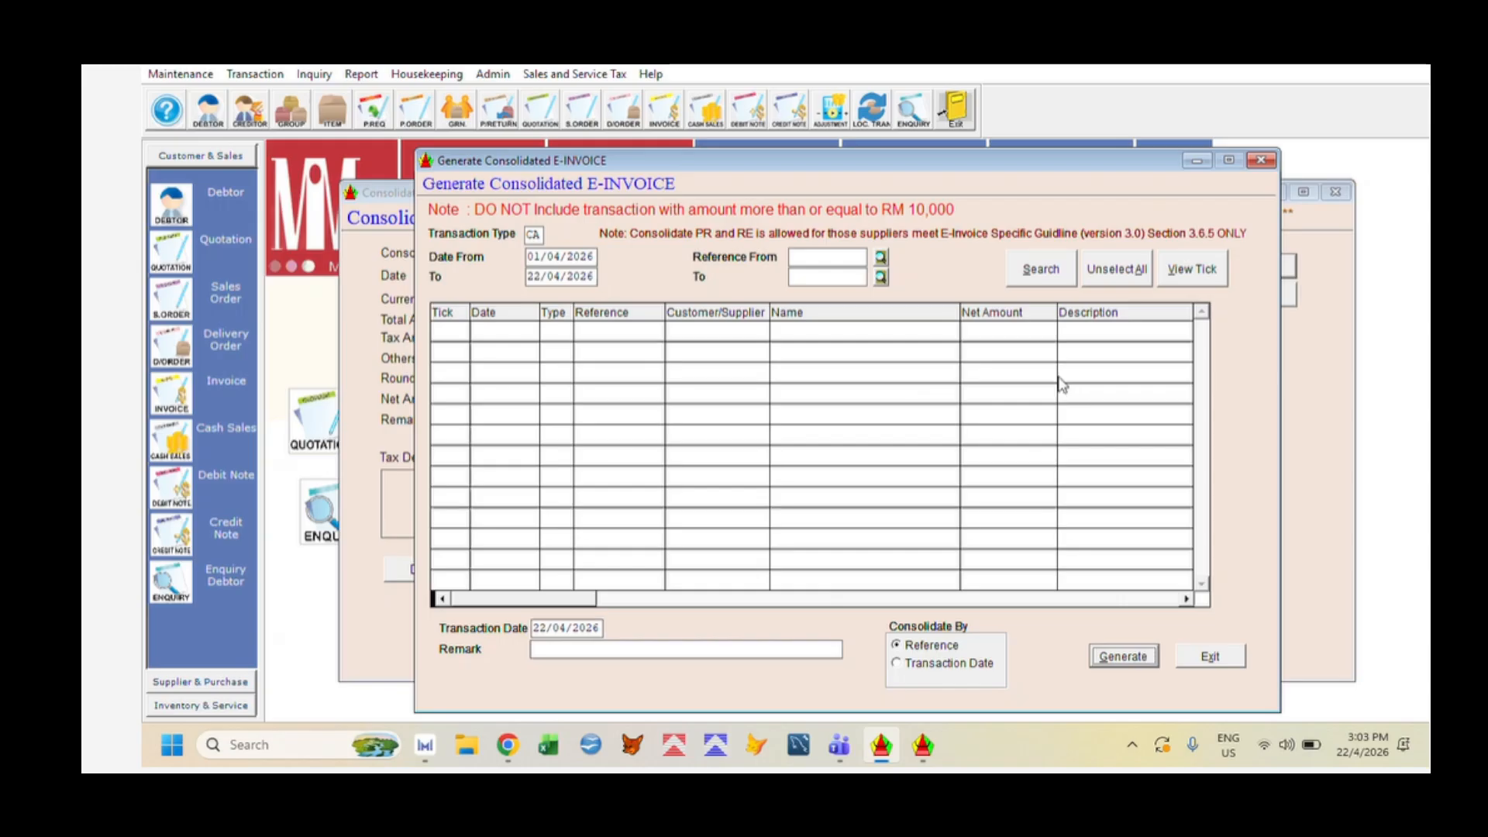
pyautogui.click(1238, 661)
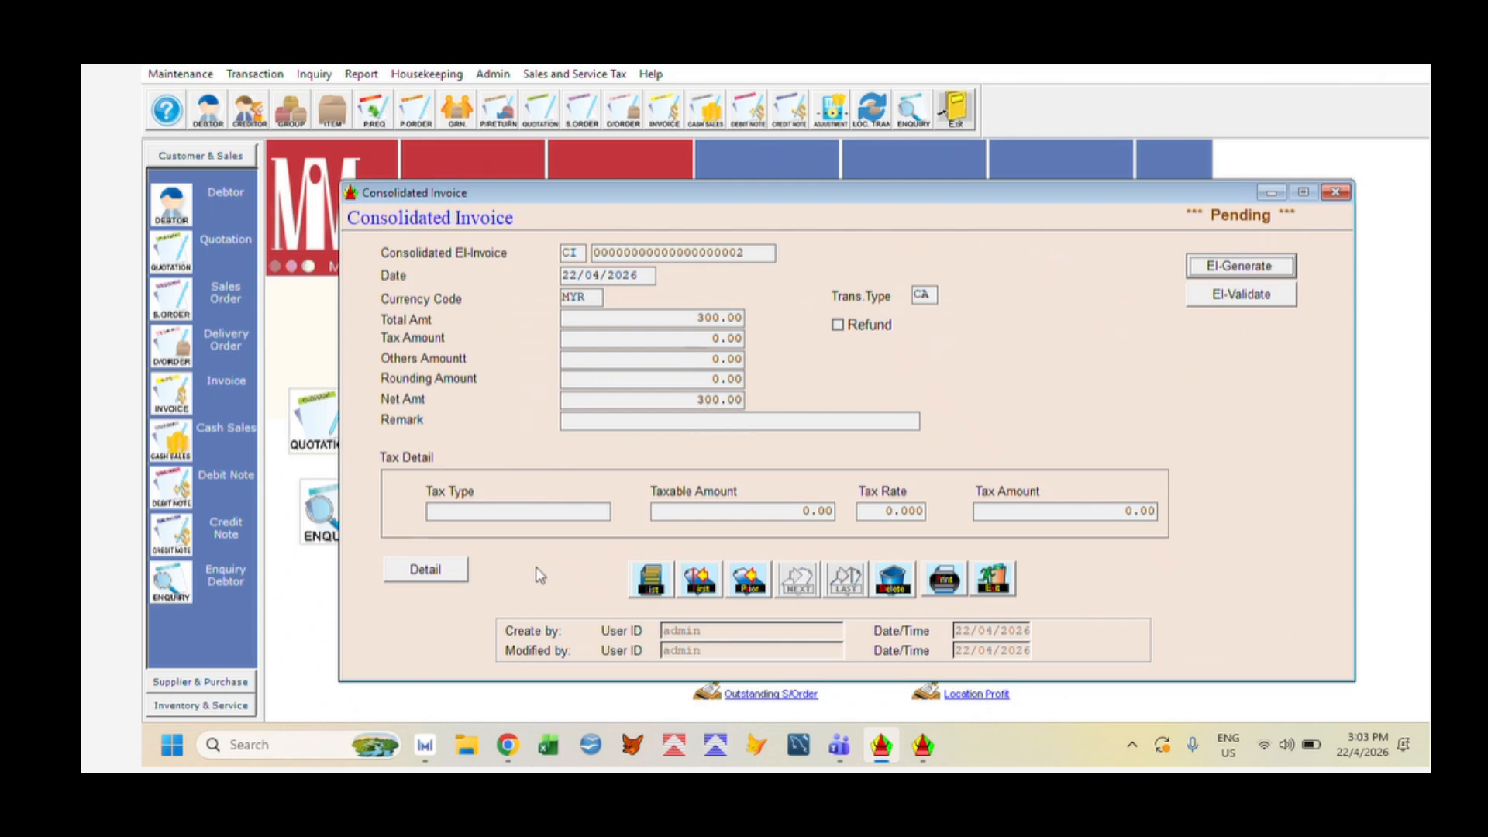
# Open the detail of the new consolidated invoice to examine the cash sales references and amounts it covers
pyautogui.click(852, 164)
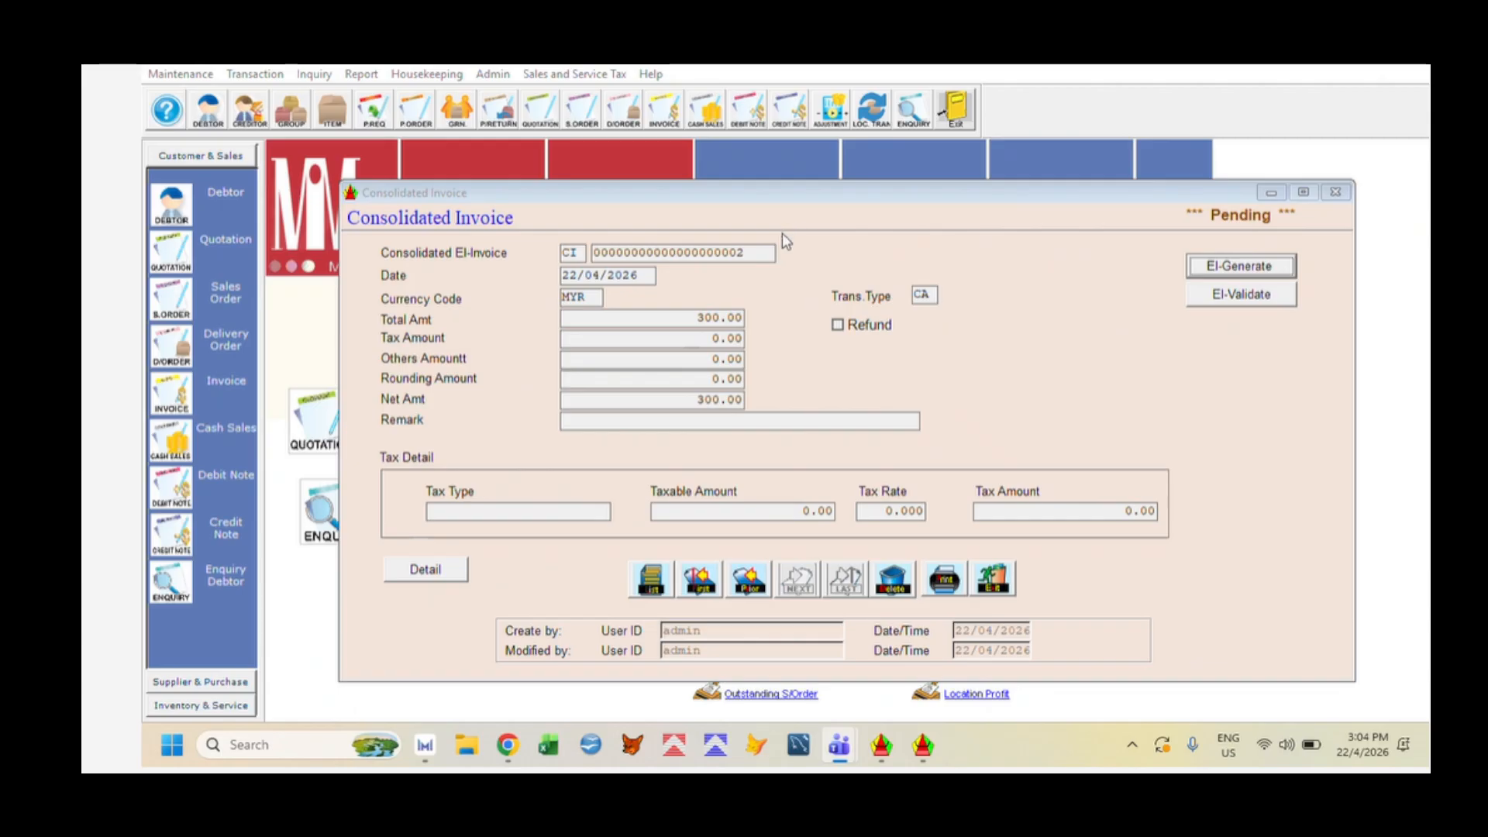
pyautogui.click(443, 573)
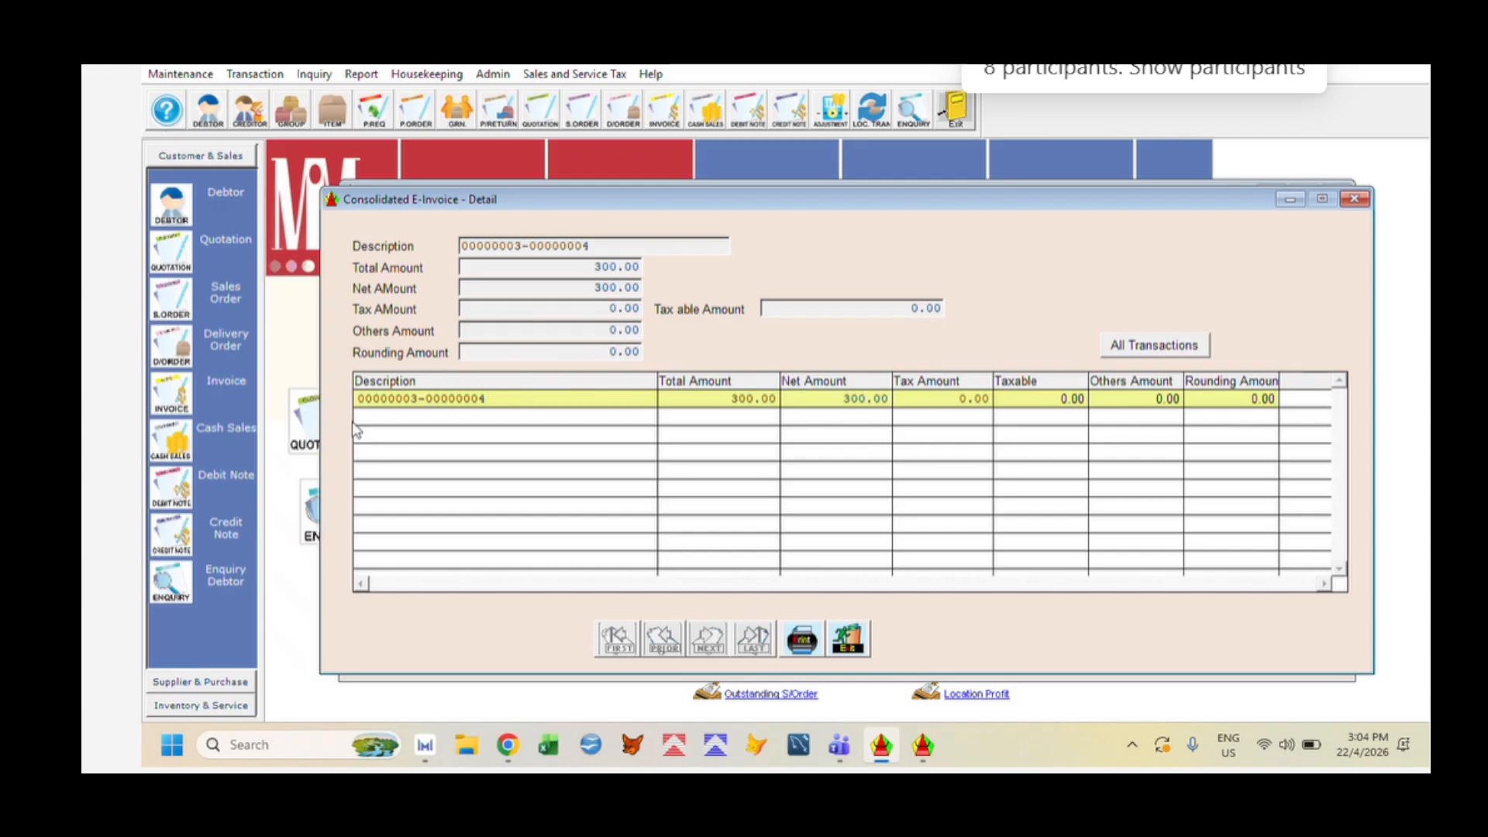
pyautogui.click(1143, 55)
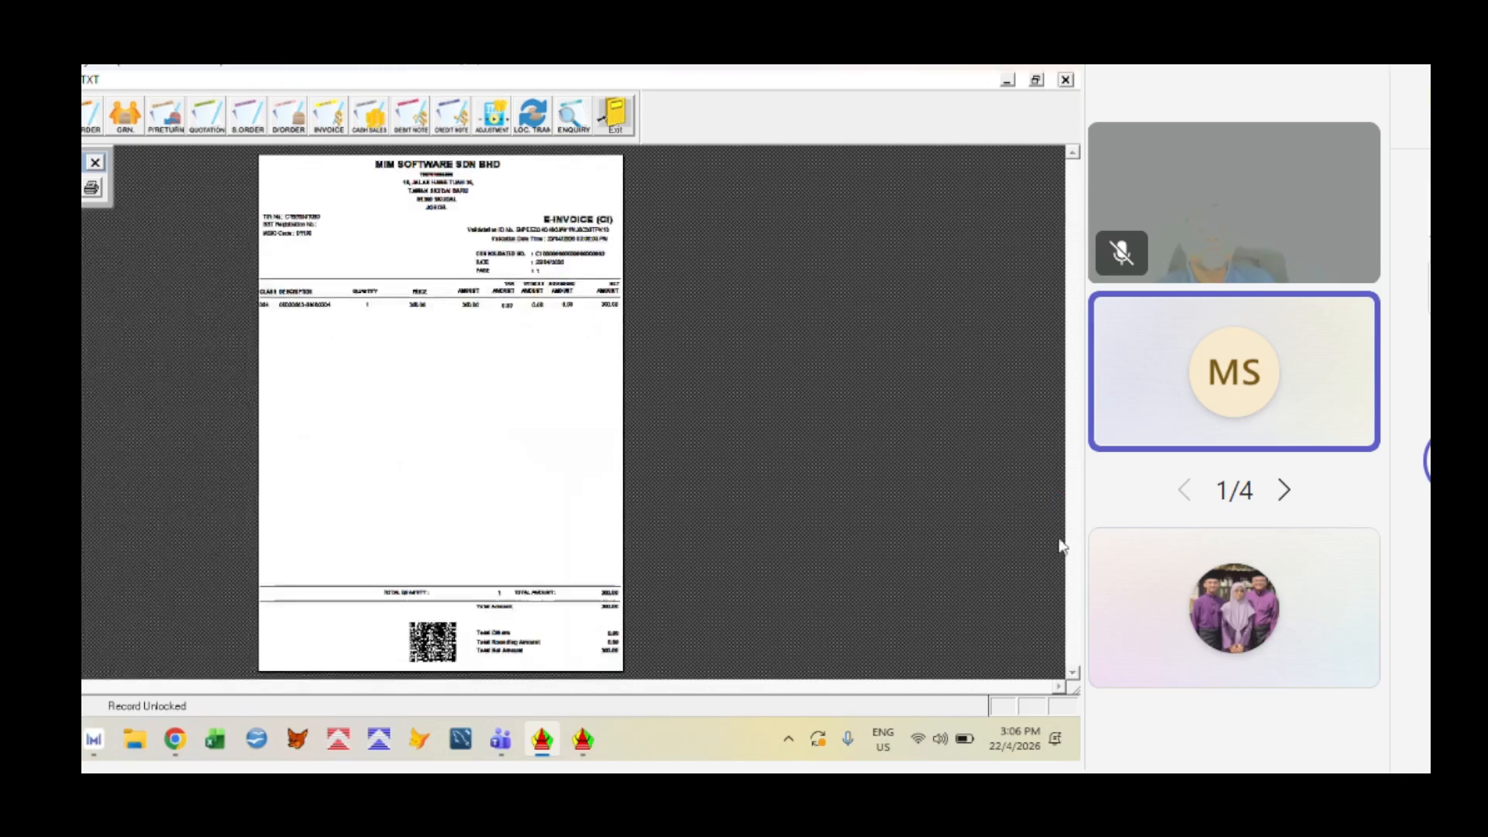
# Enlarge the QR code area of the validated e-invoice preview and open the phone screen-mirroring app from the hidden background apps
pyautogui.click(432, 637)
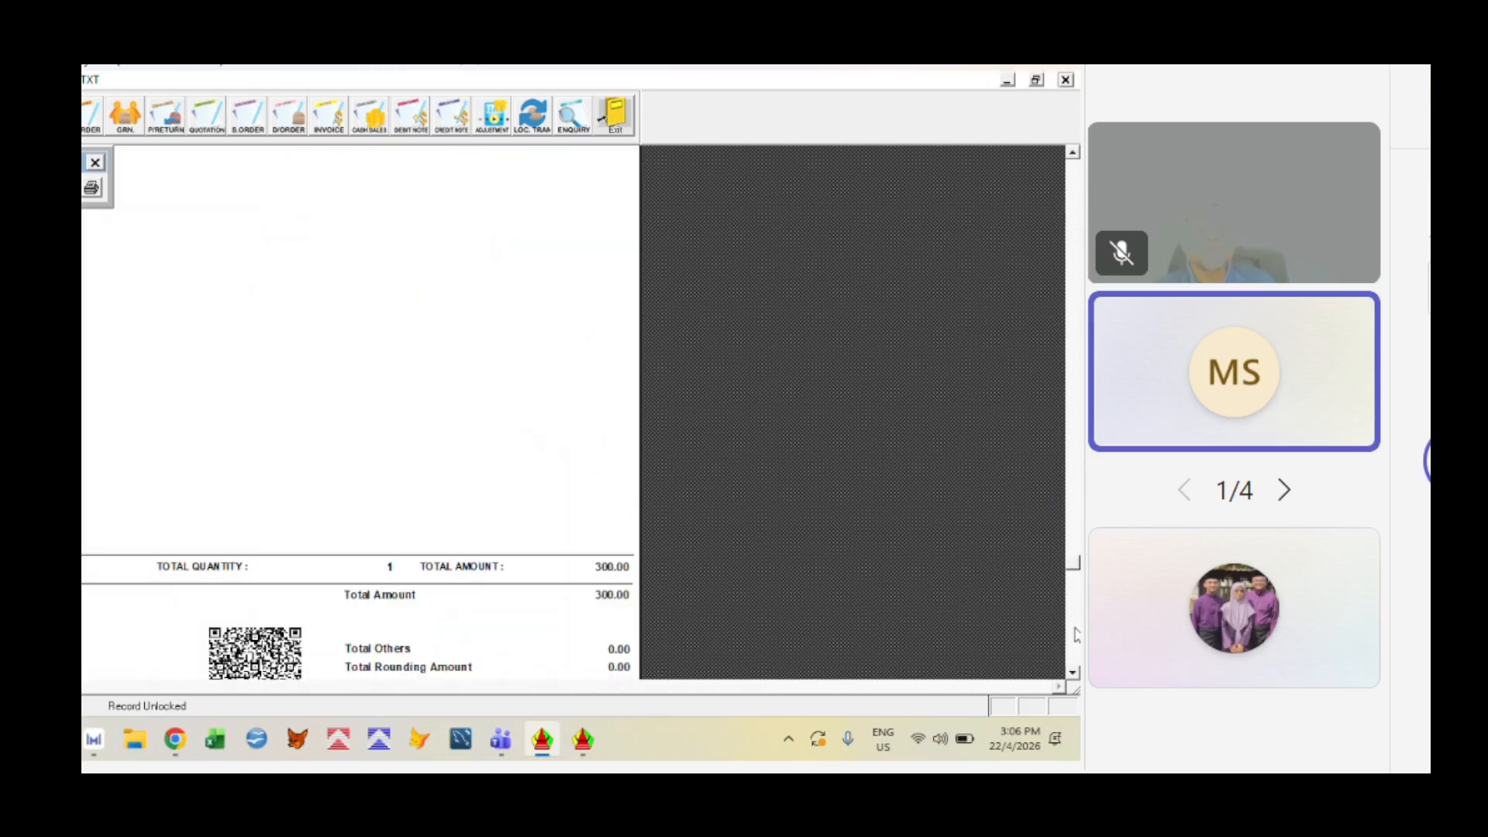
pyautogui.scroll(-2, 316, 675)
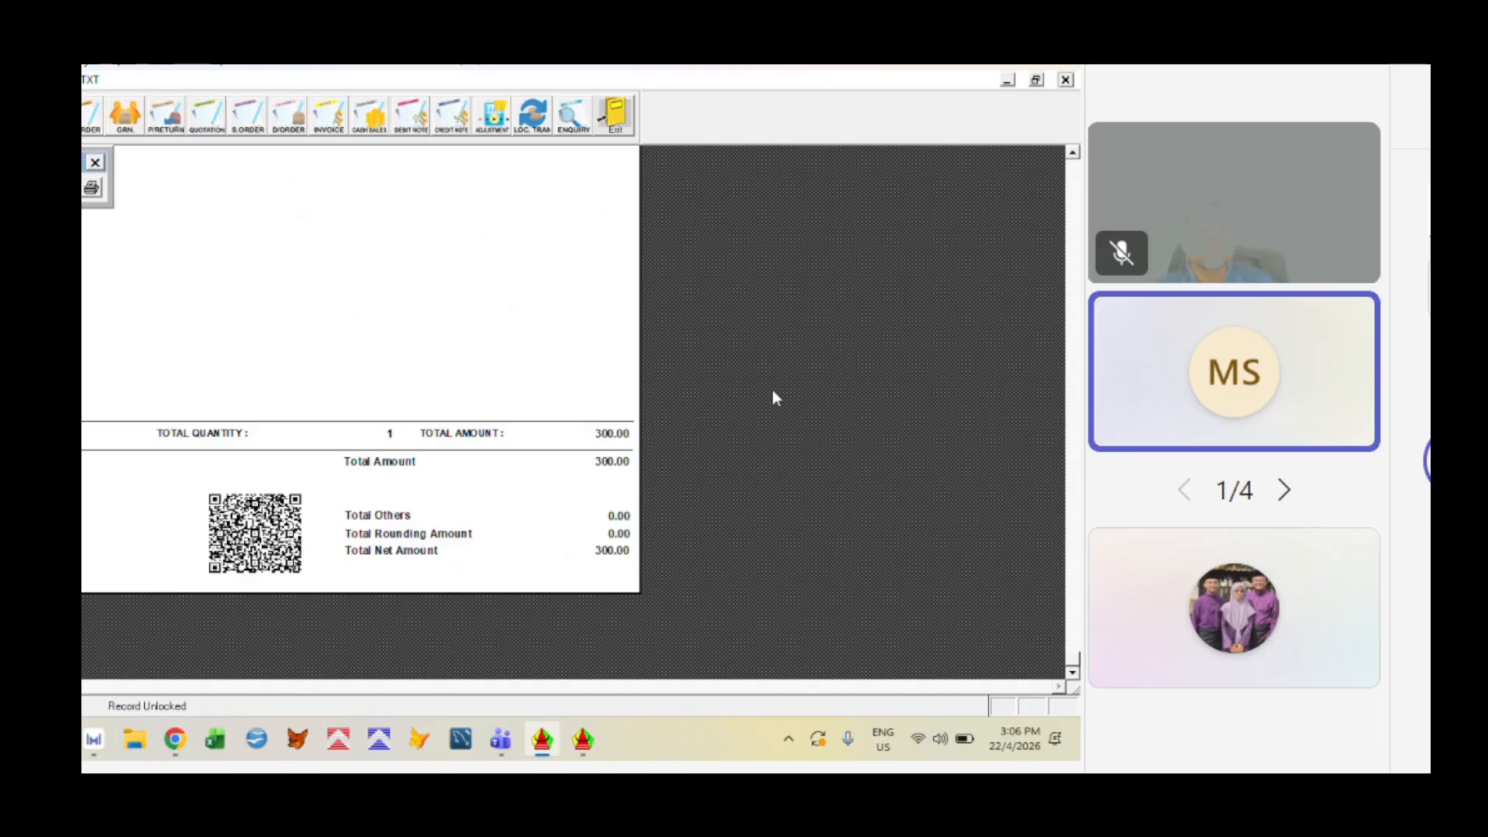
pyautogui.click(786, 739)
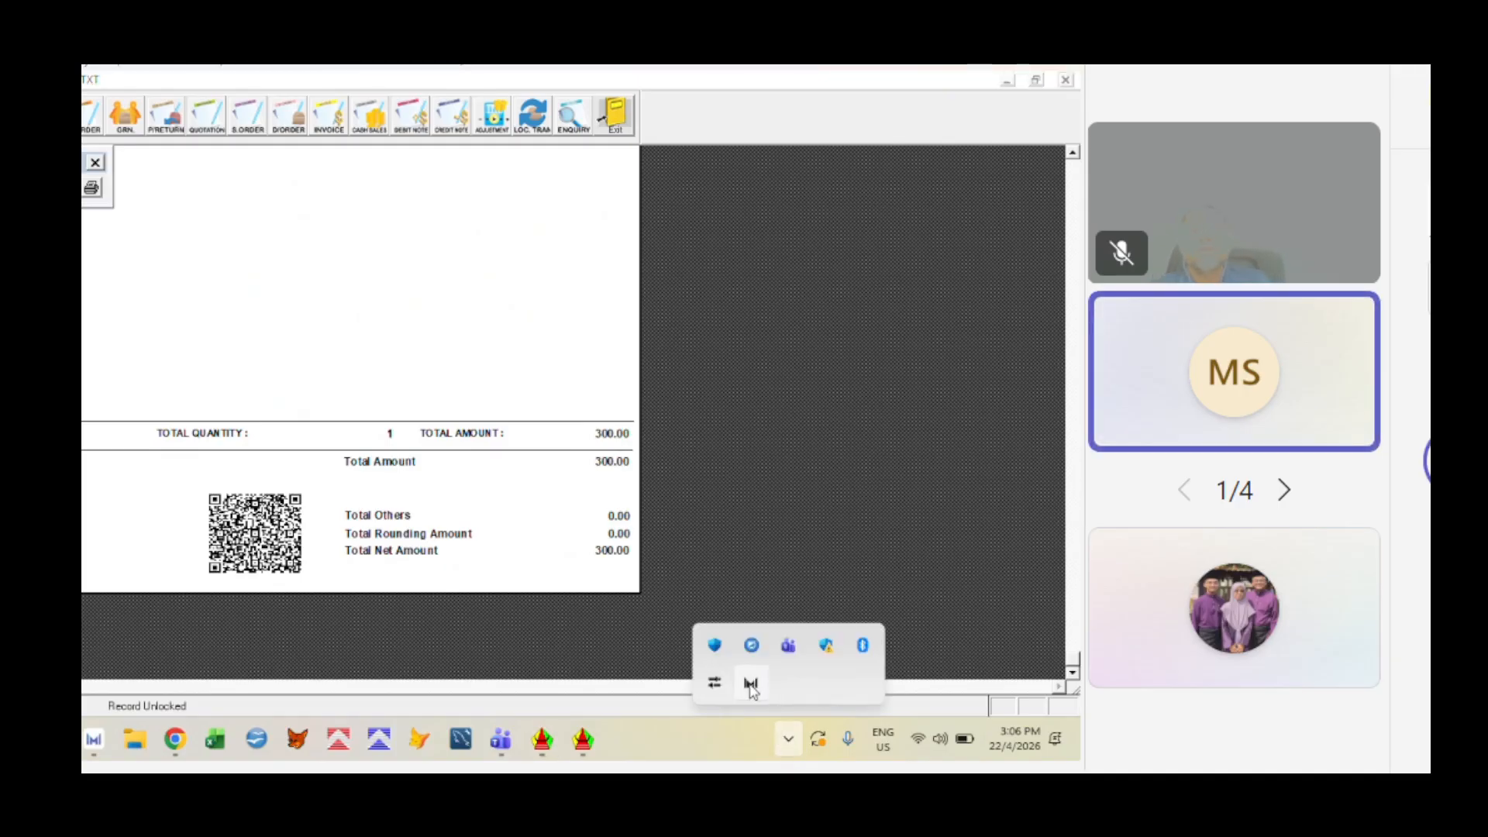
pyautogui.click(712, 684)
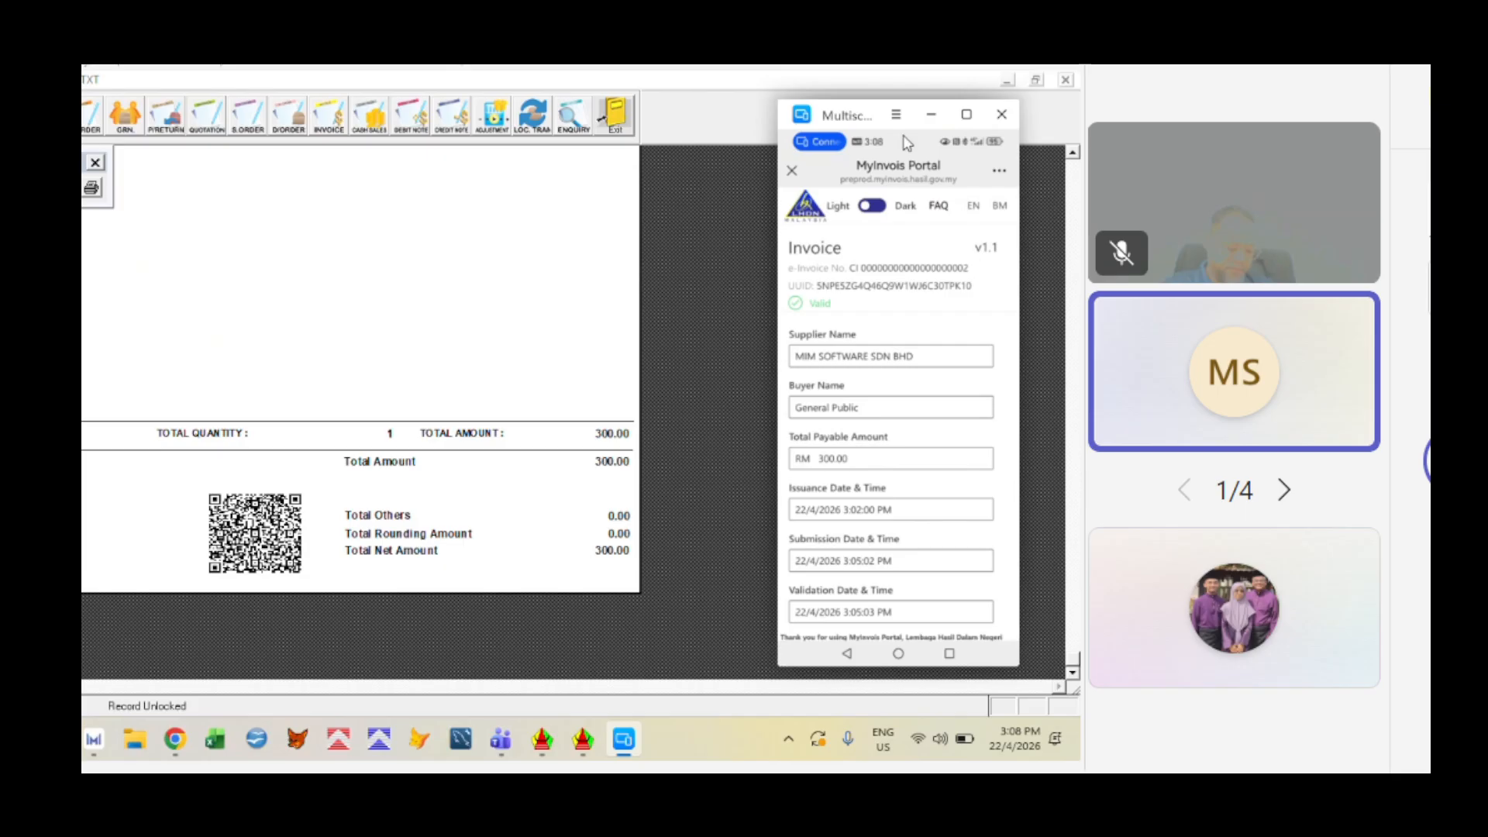
# Close the phone mirroring window, the consolidated e-invoice preview, its bill listing dialog and the consolidated invoice record
pyautogui.click(1000, 118)
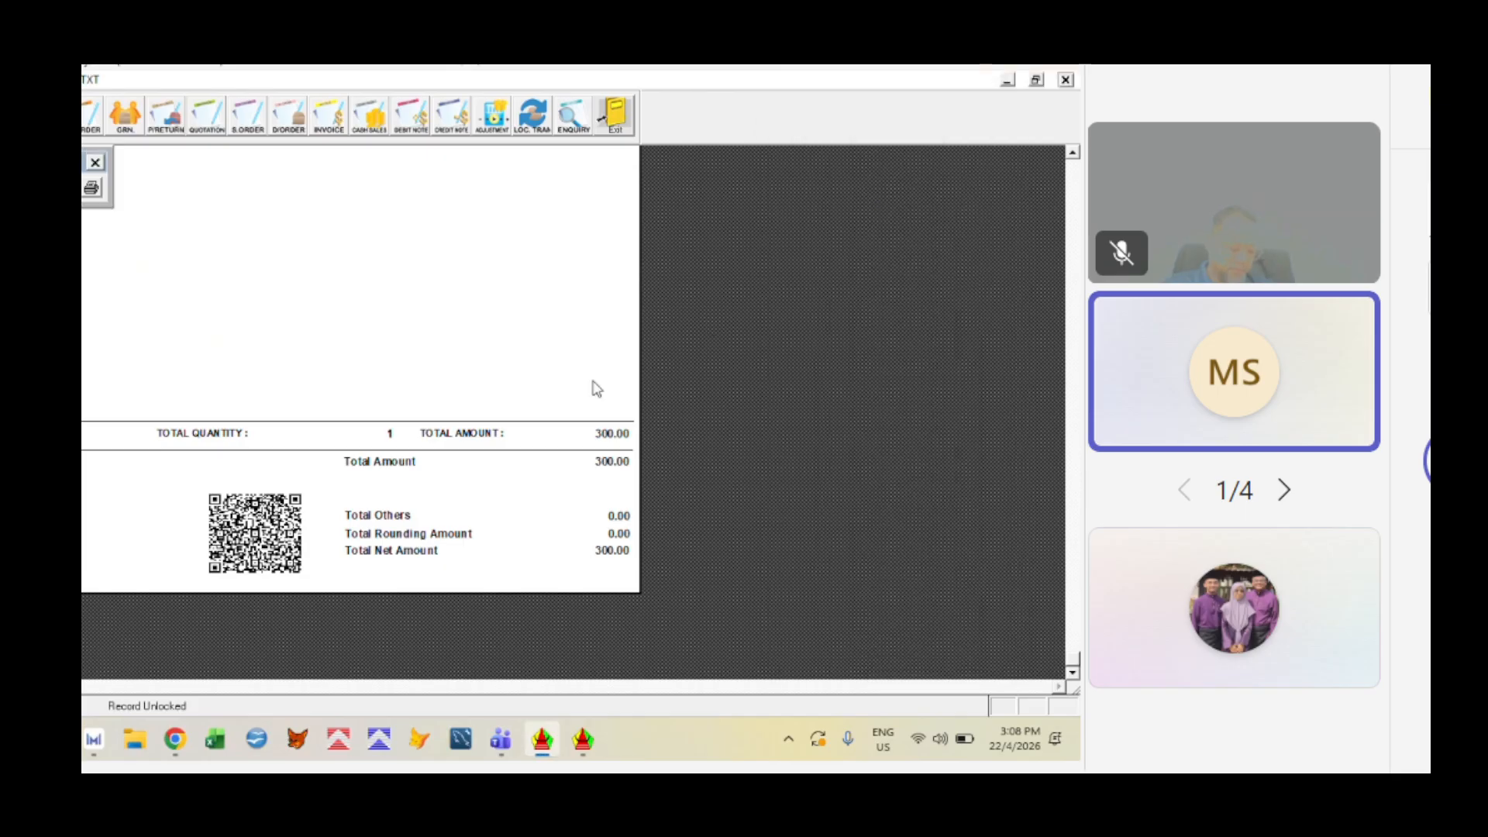
pyautogui.press('Escape')
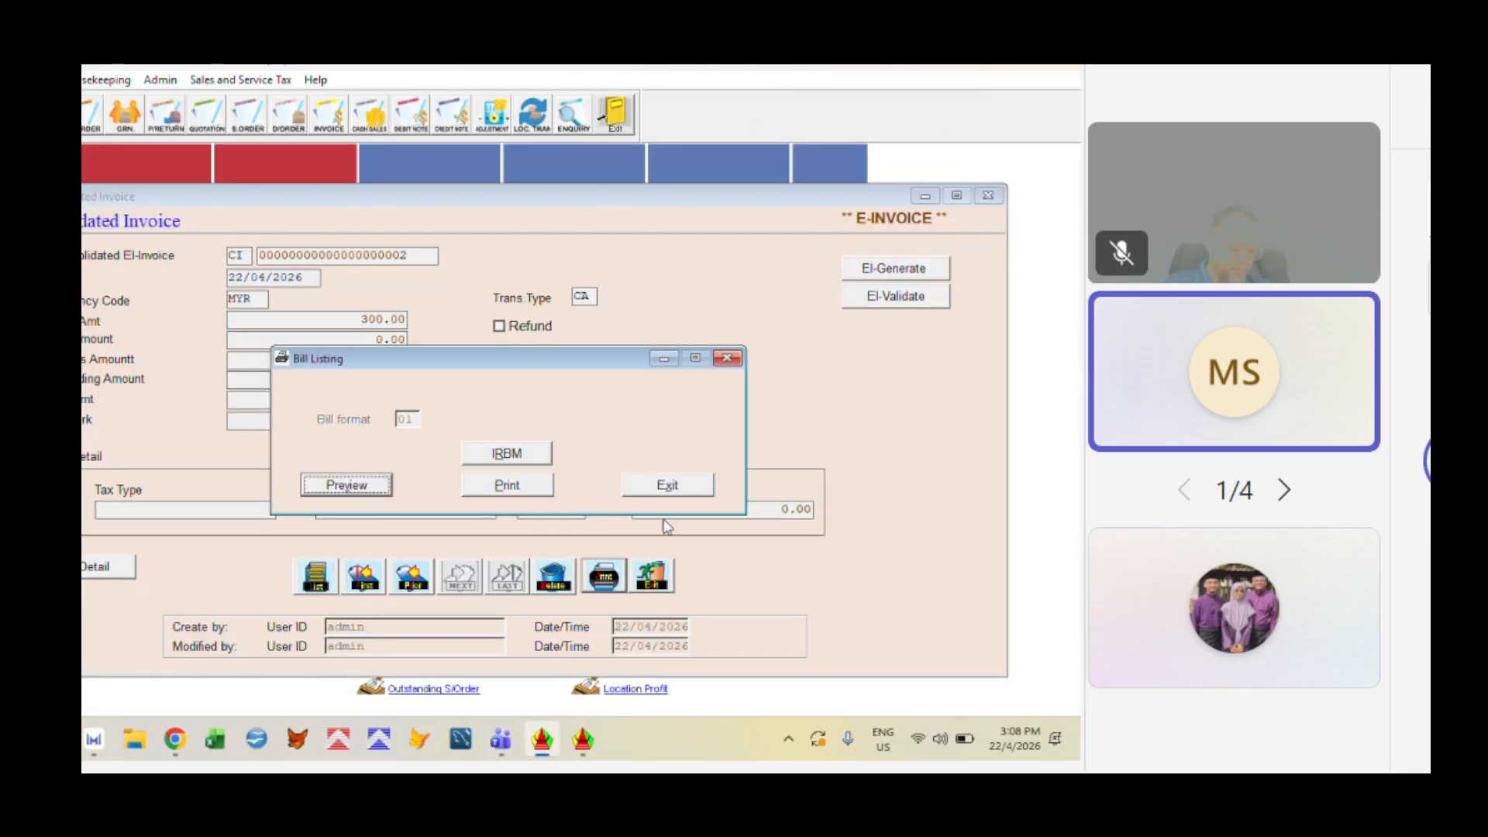
pyautogui.click(671, 493)
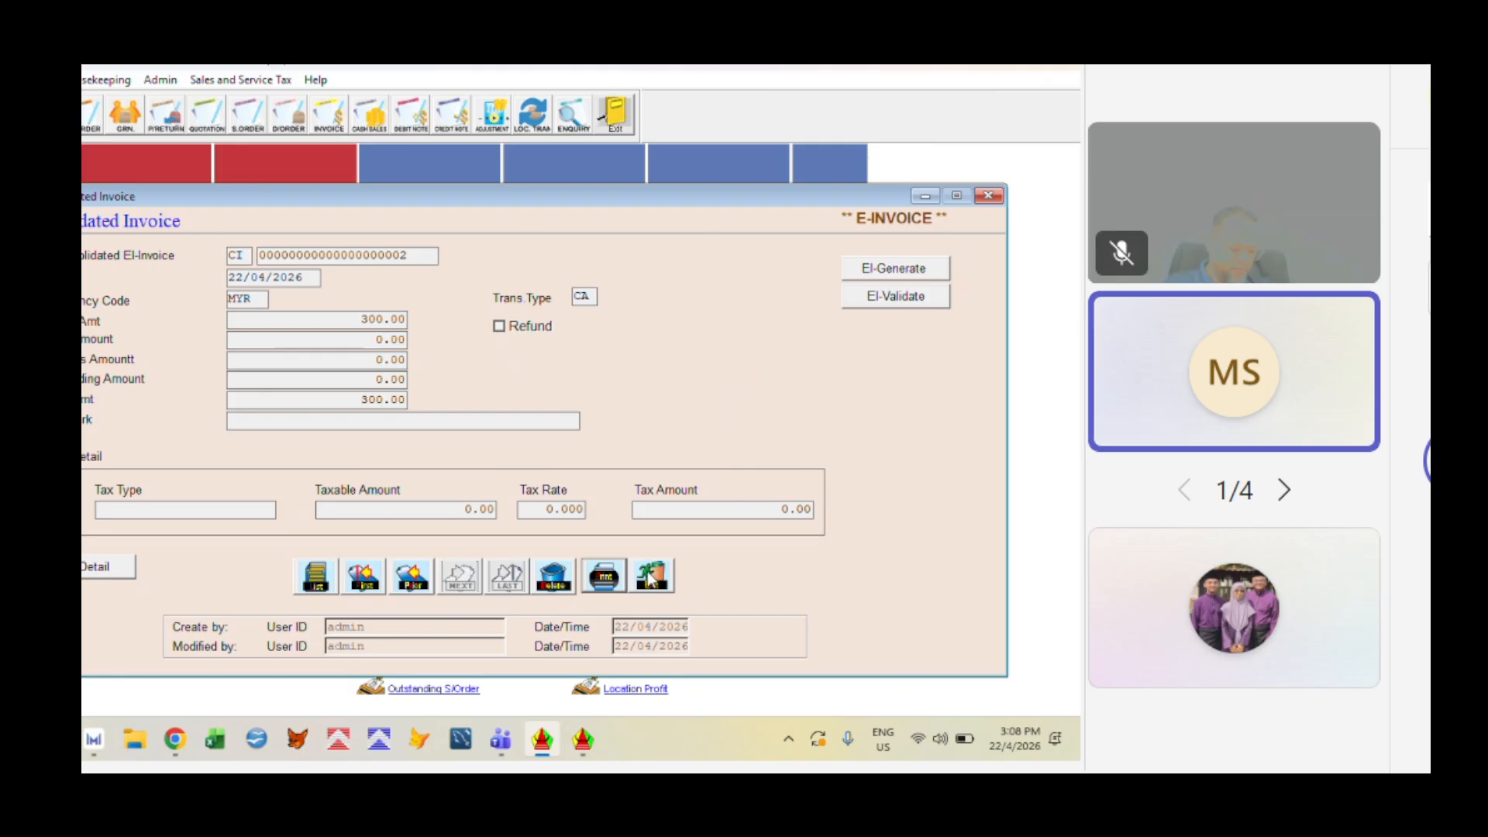
pyautogui.click(650, 577)
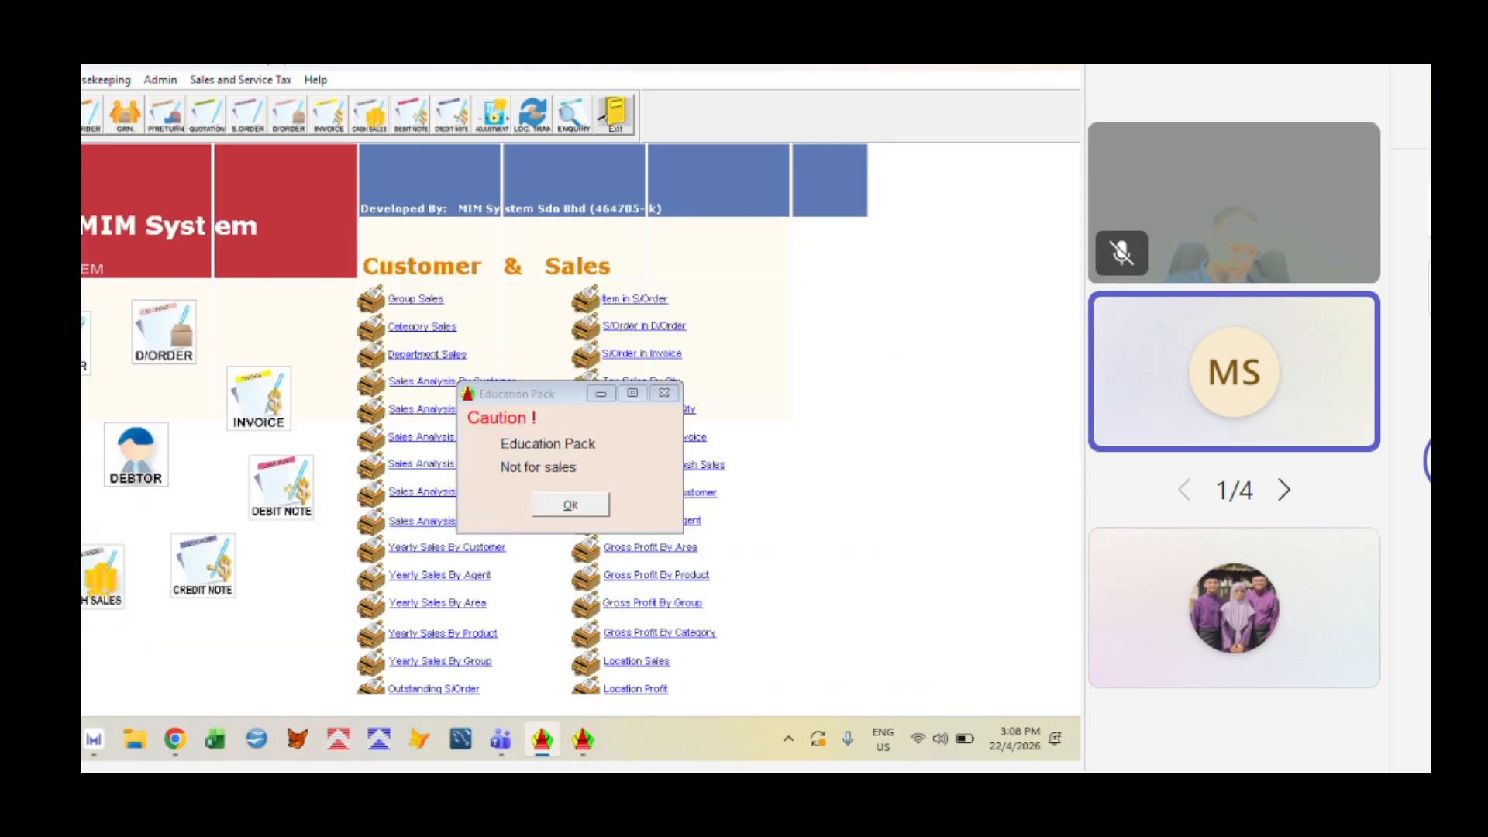
# Open the stock received entry and start a new record dated 22/04/2026 for the vendor MIM System Sdn Bhd
pyautogui.click(46, 80)
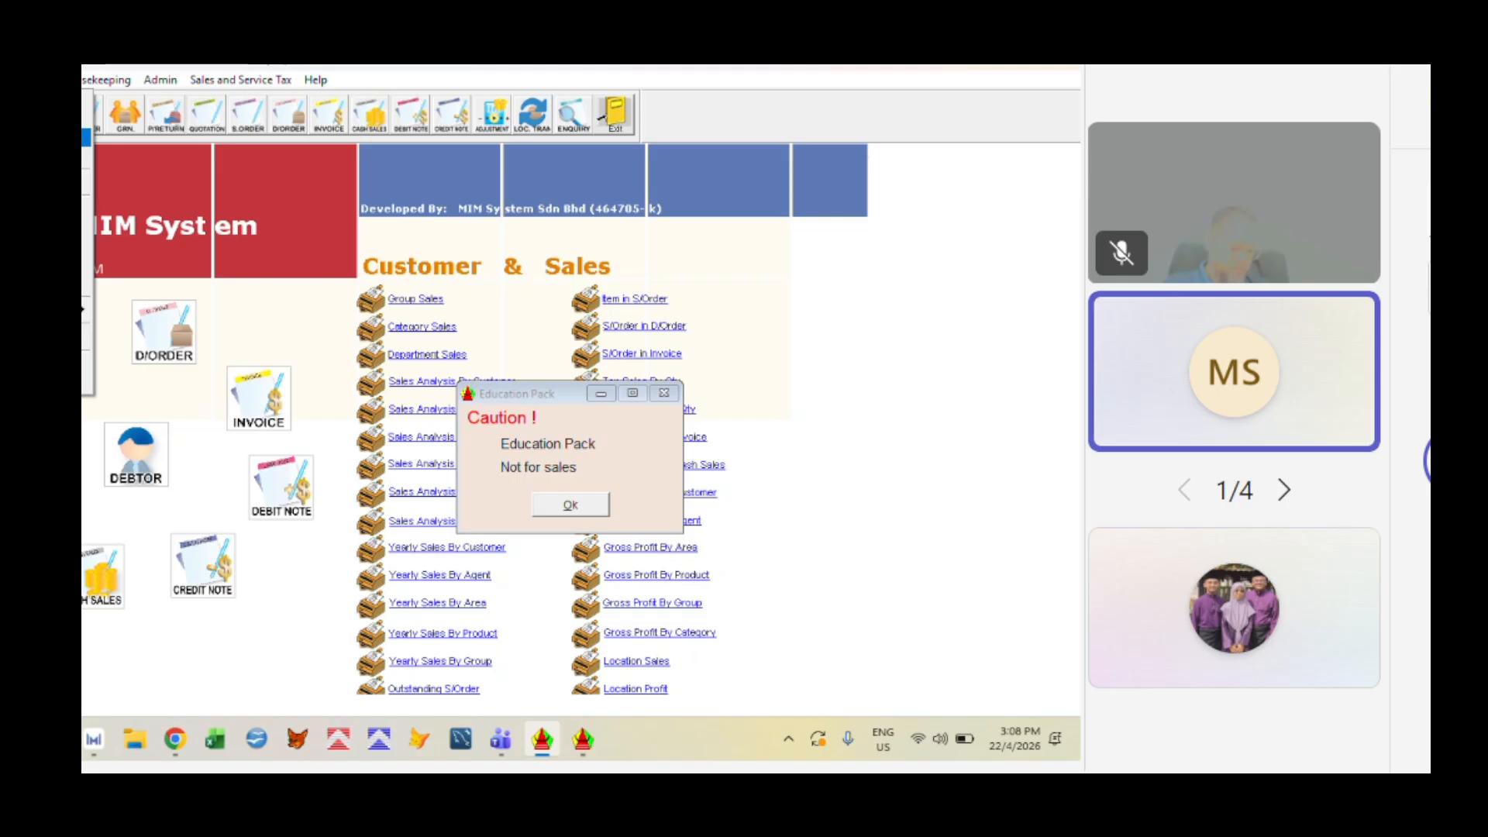
pyautogui.click(85, 137)
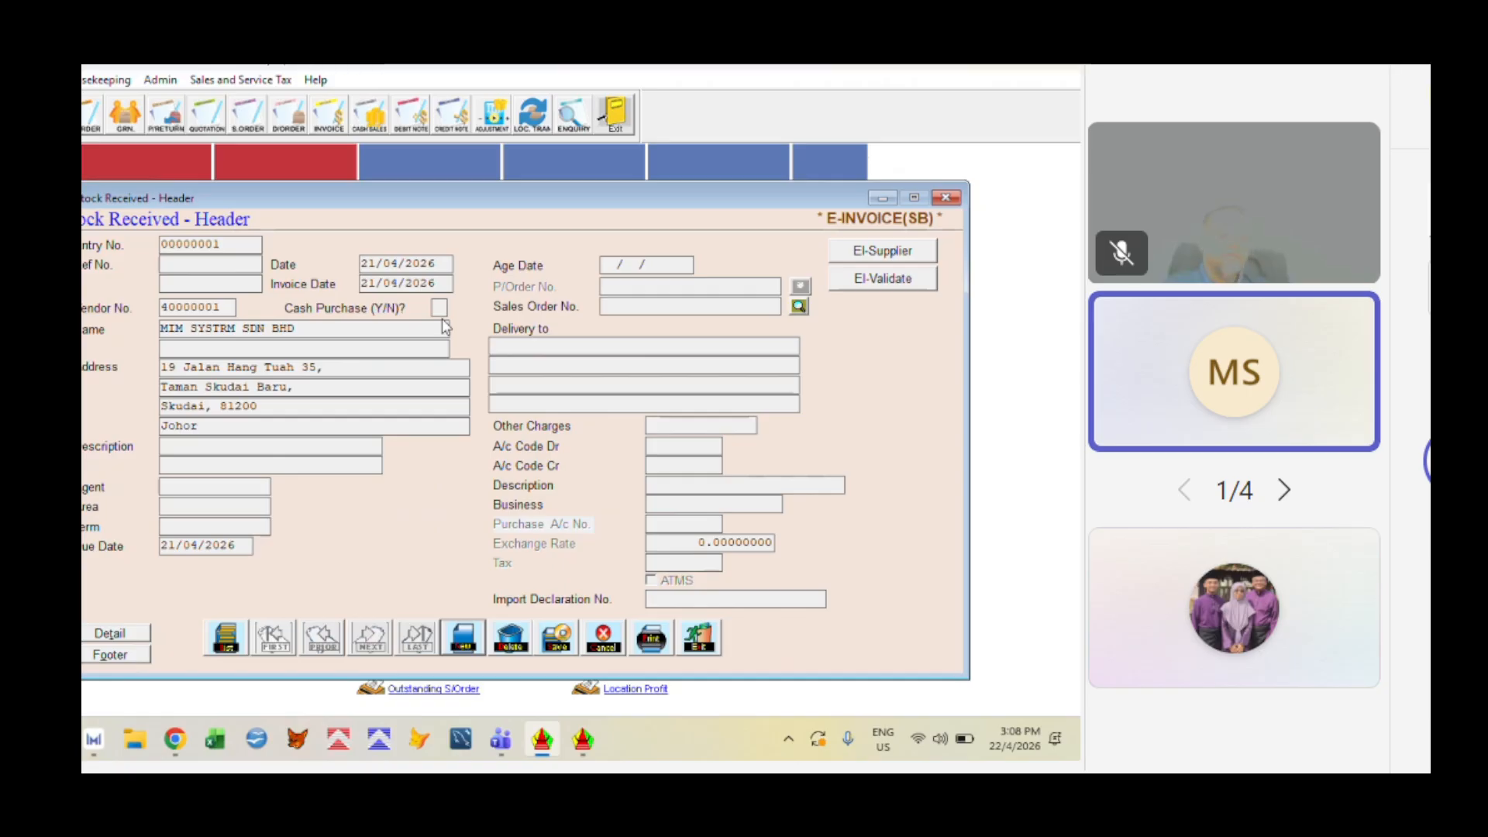
pyautogui.click(463, 637)
pyautogui.press('Return')
pyautogui.press('Return')
pyautogui.press('Return')
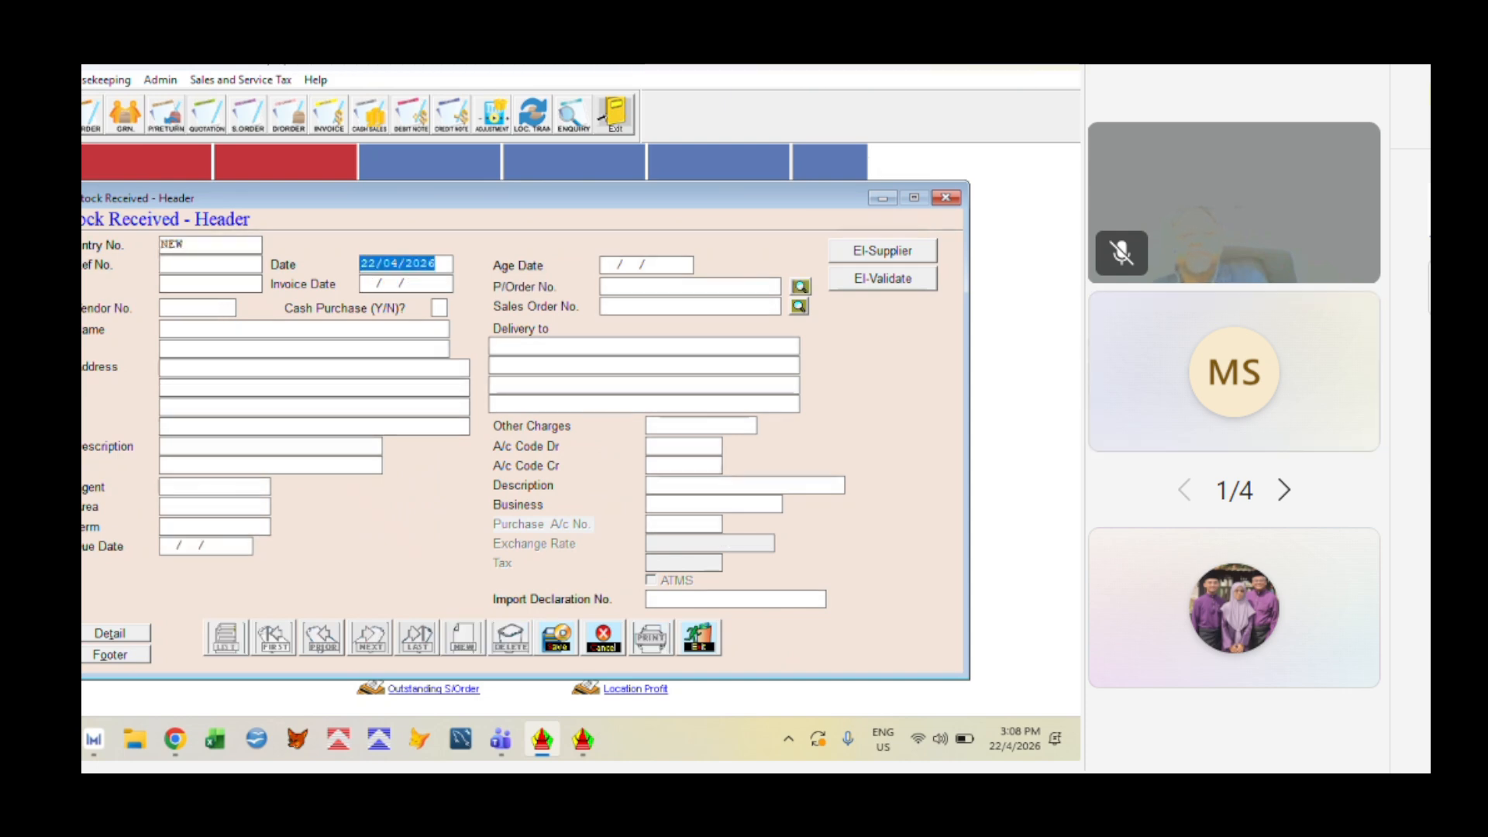
pyautogui.write('40000001')
pyautogui.press('Return')
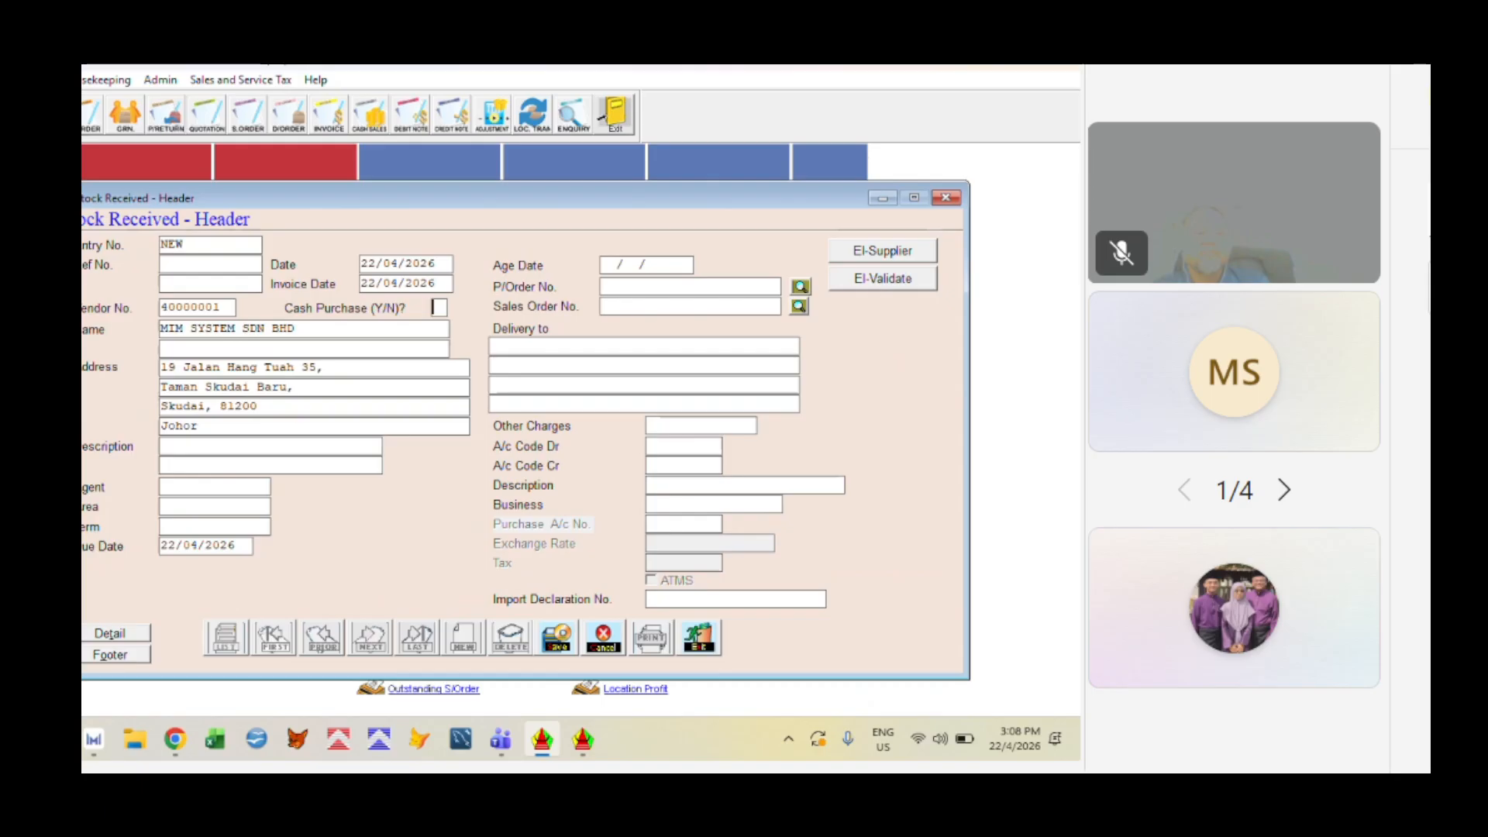
# Add item 001 (Product 001) to the stock received detail with quantity 1 at 20.00, save the line and return to the header
pyautogui.hotkey('alt', 't')
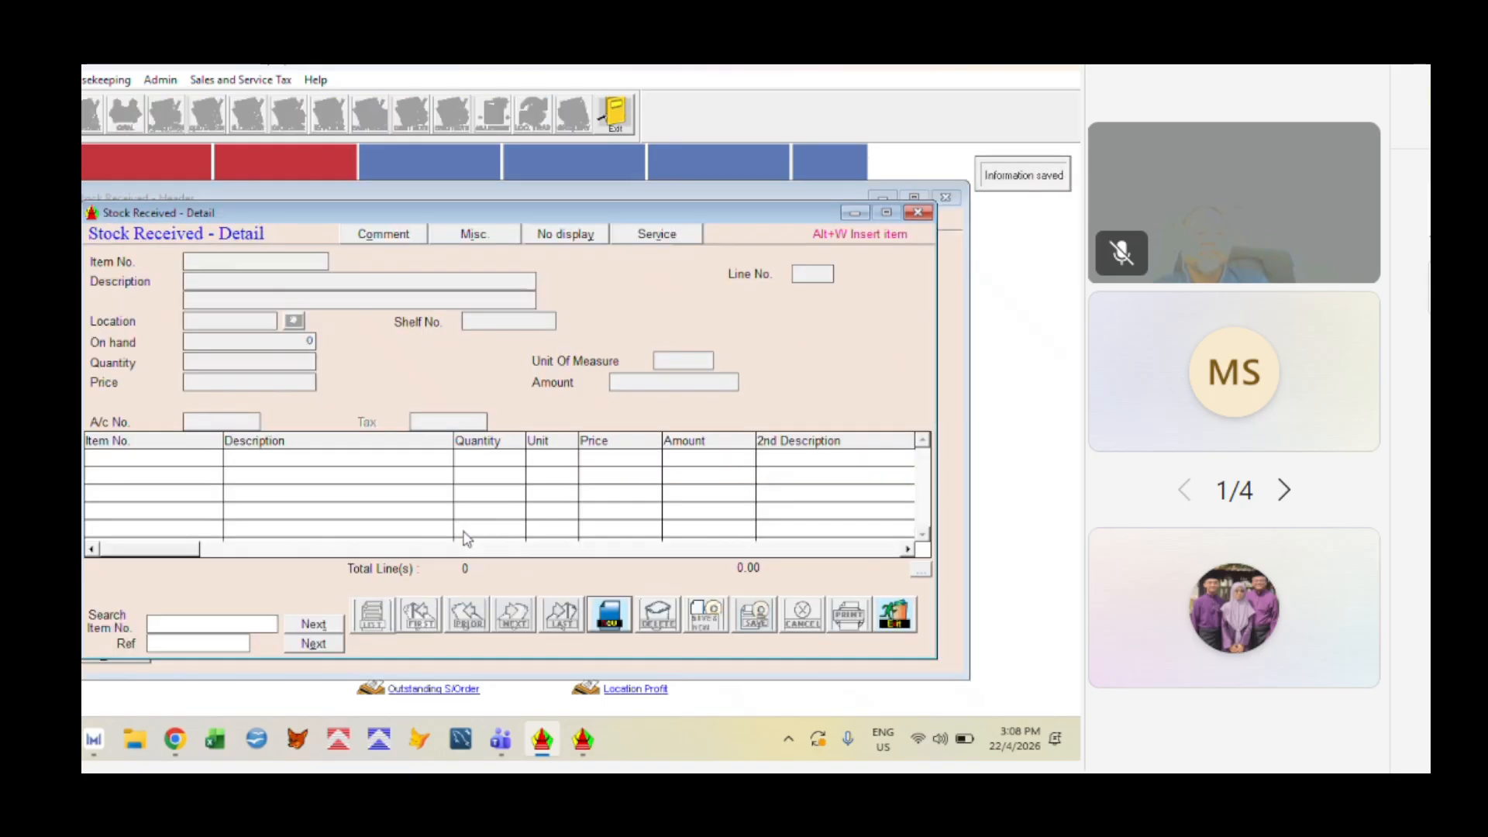
pyautogui.write('001')
pyautogui.press('Return')
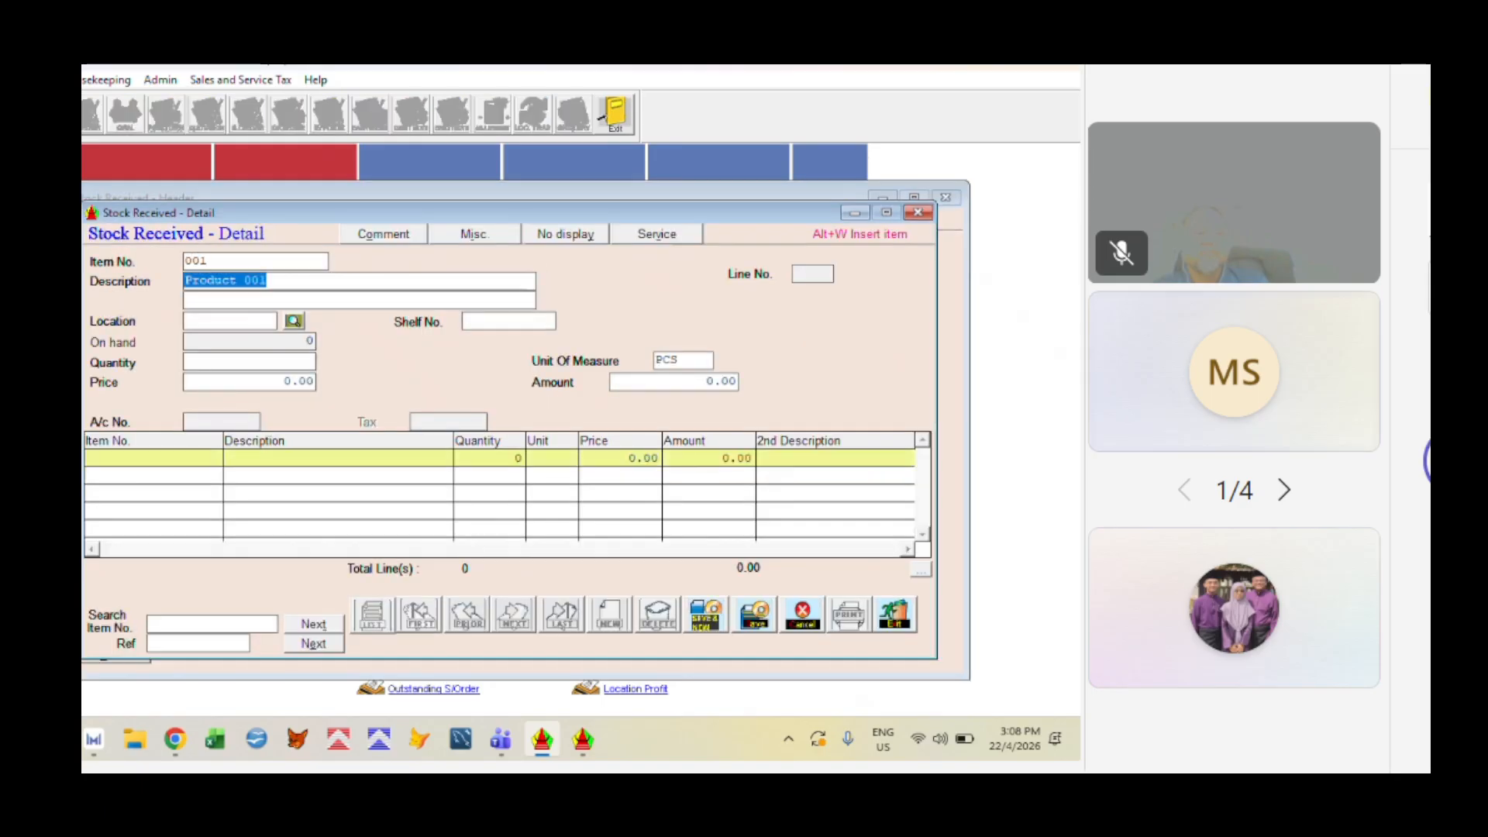
pyautogui.press('Return')
pyautogui.write('1')
pyautogui.press('Return')
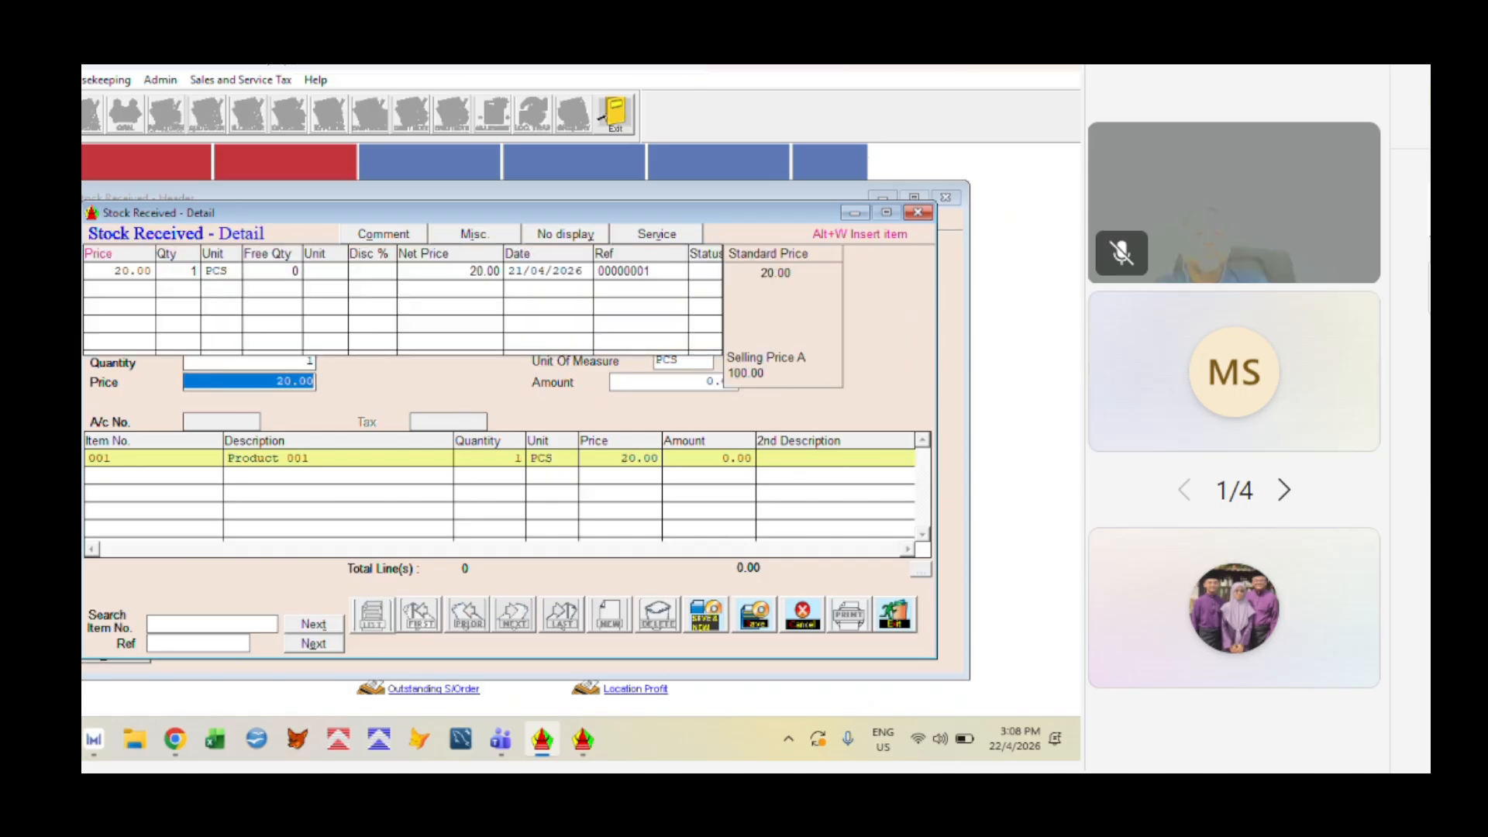
pyautogui.press('Return')
pyautogui.click(754, 616)
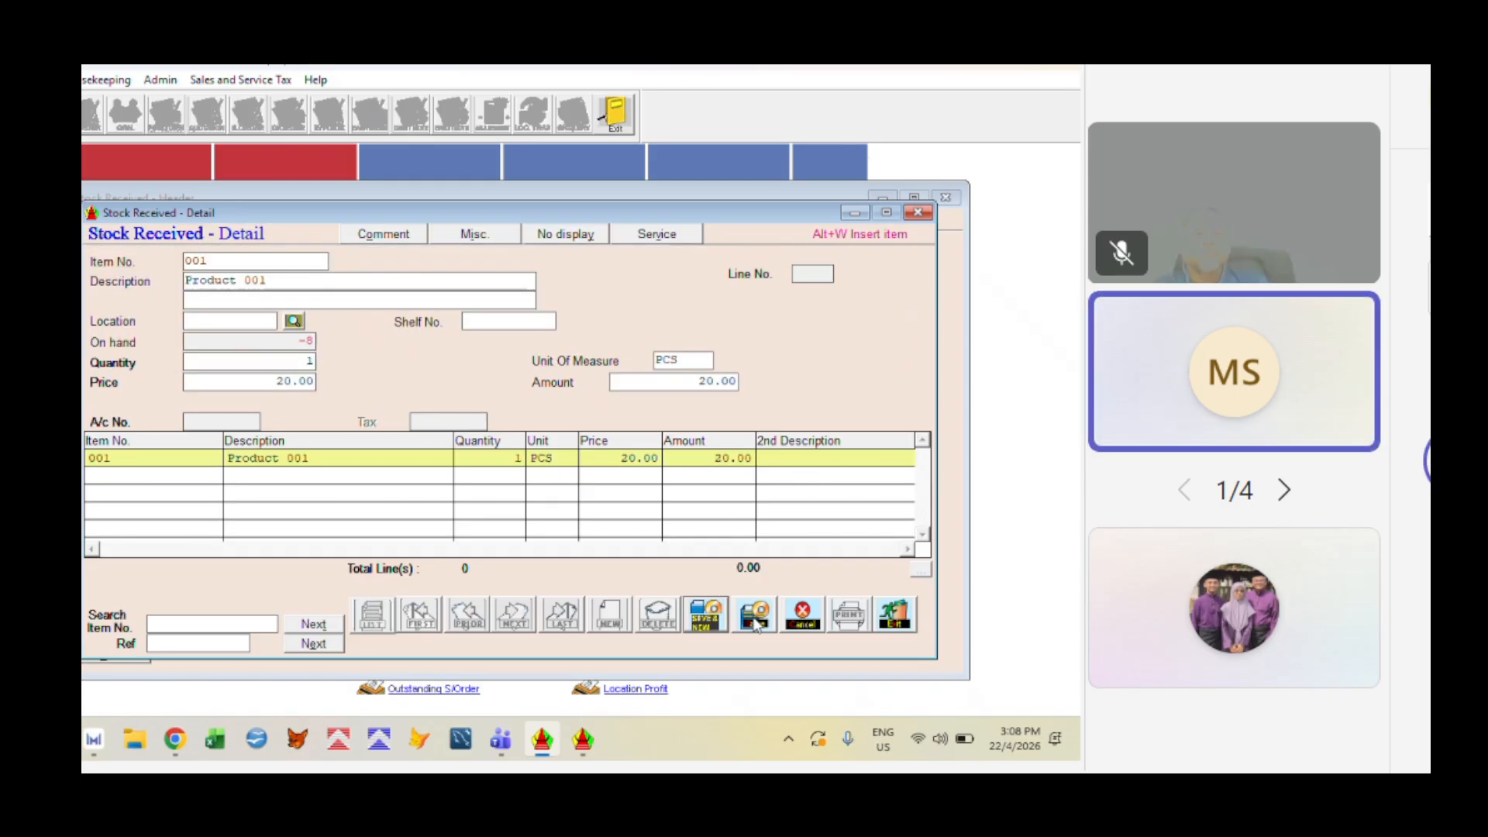
pyautogui.click(895, 614)
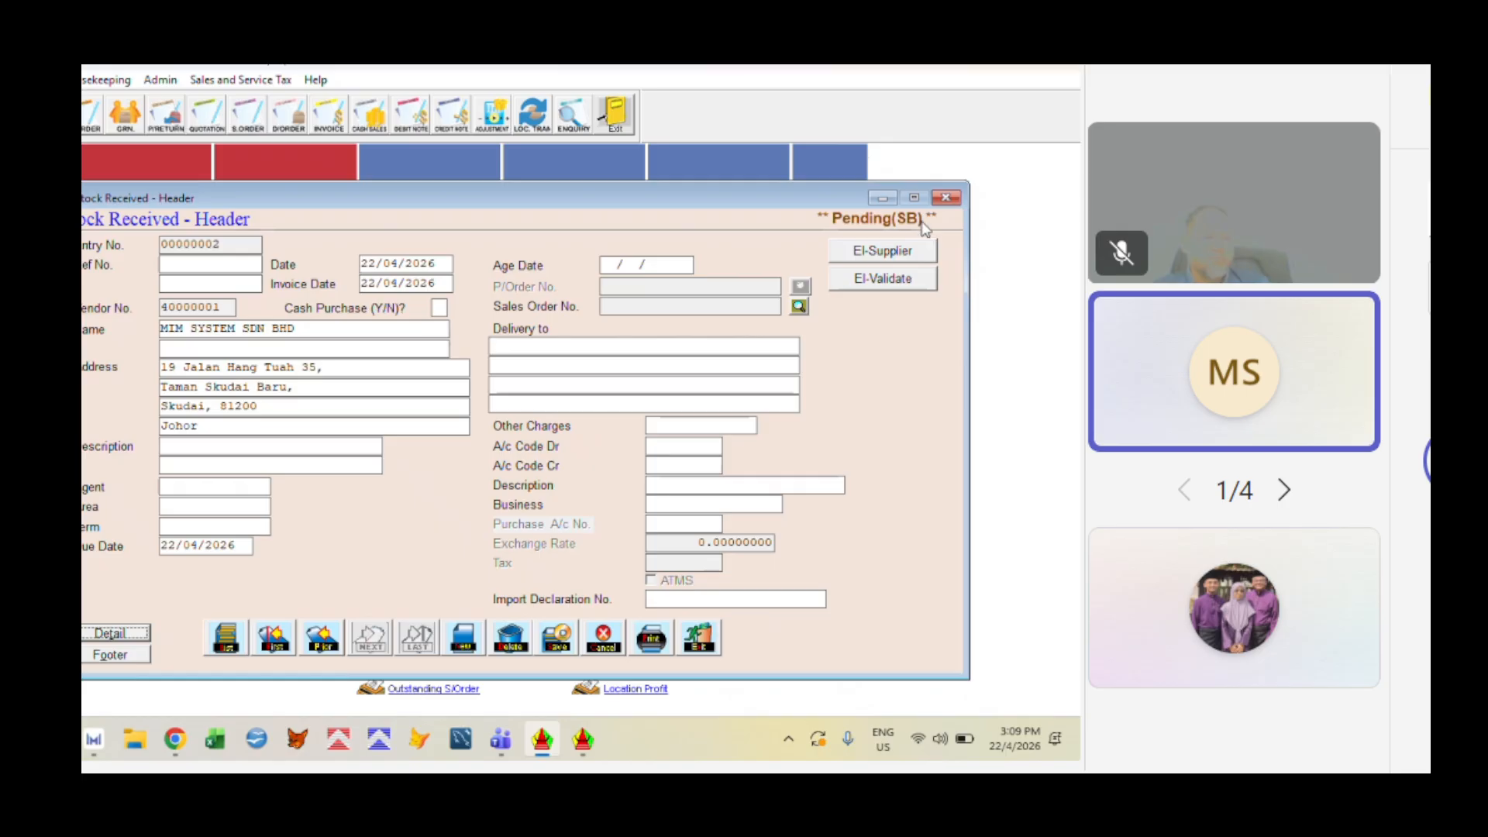
# Check the supplier's e-invoice information and the validation status of the pending self-billed transaction, closing each window
pyautogui.click(903, 254)
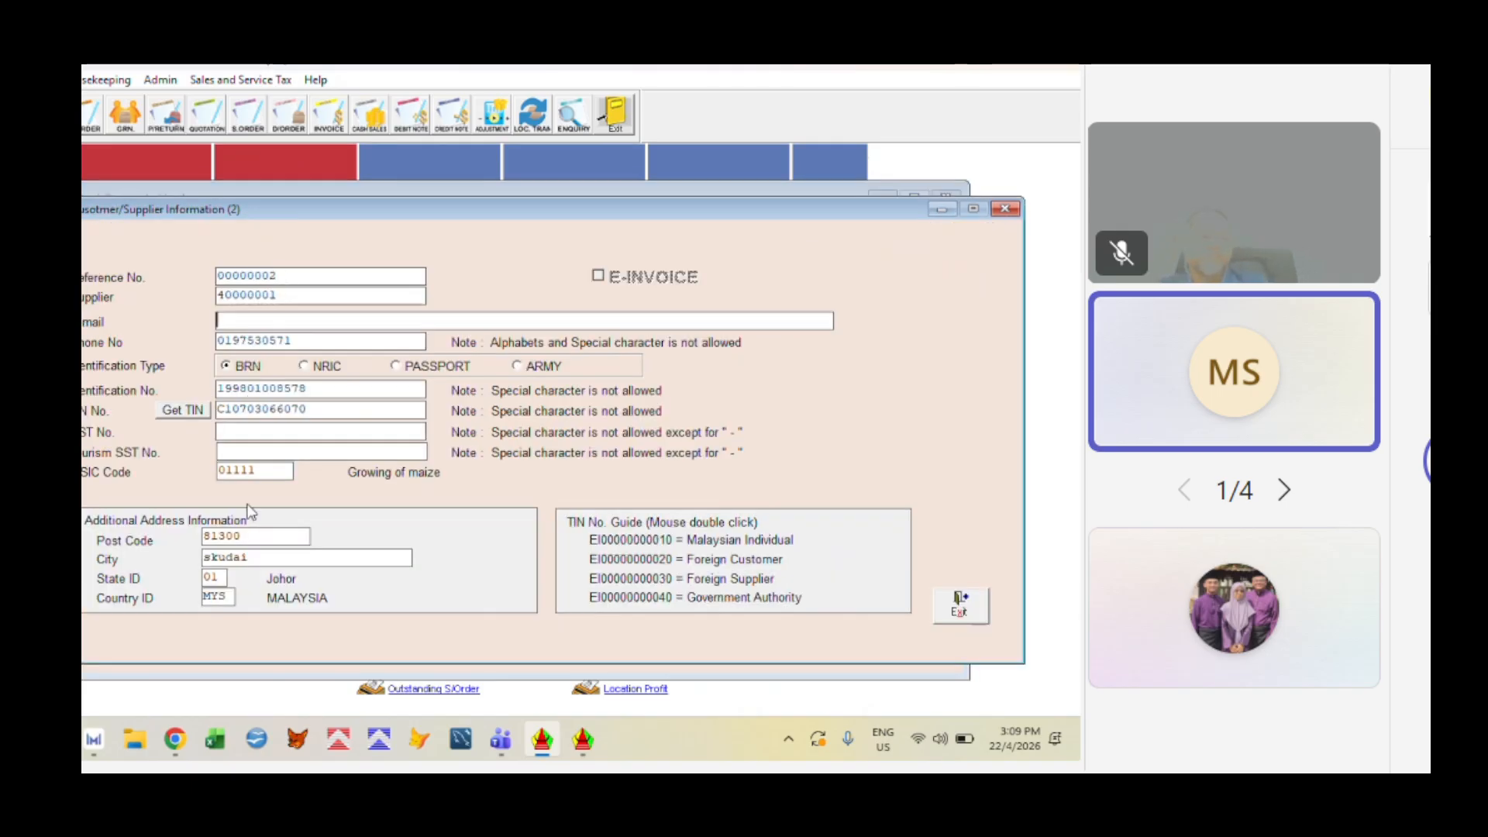
pyautogui.click(951, 616)
pyautogui.click(864, 279)
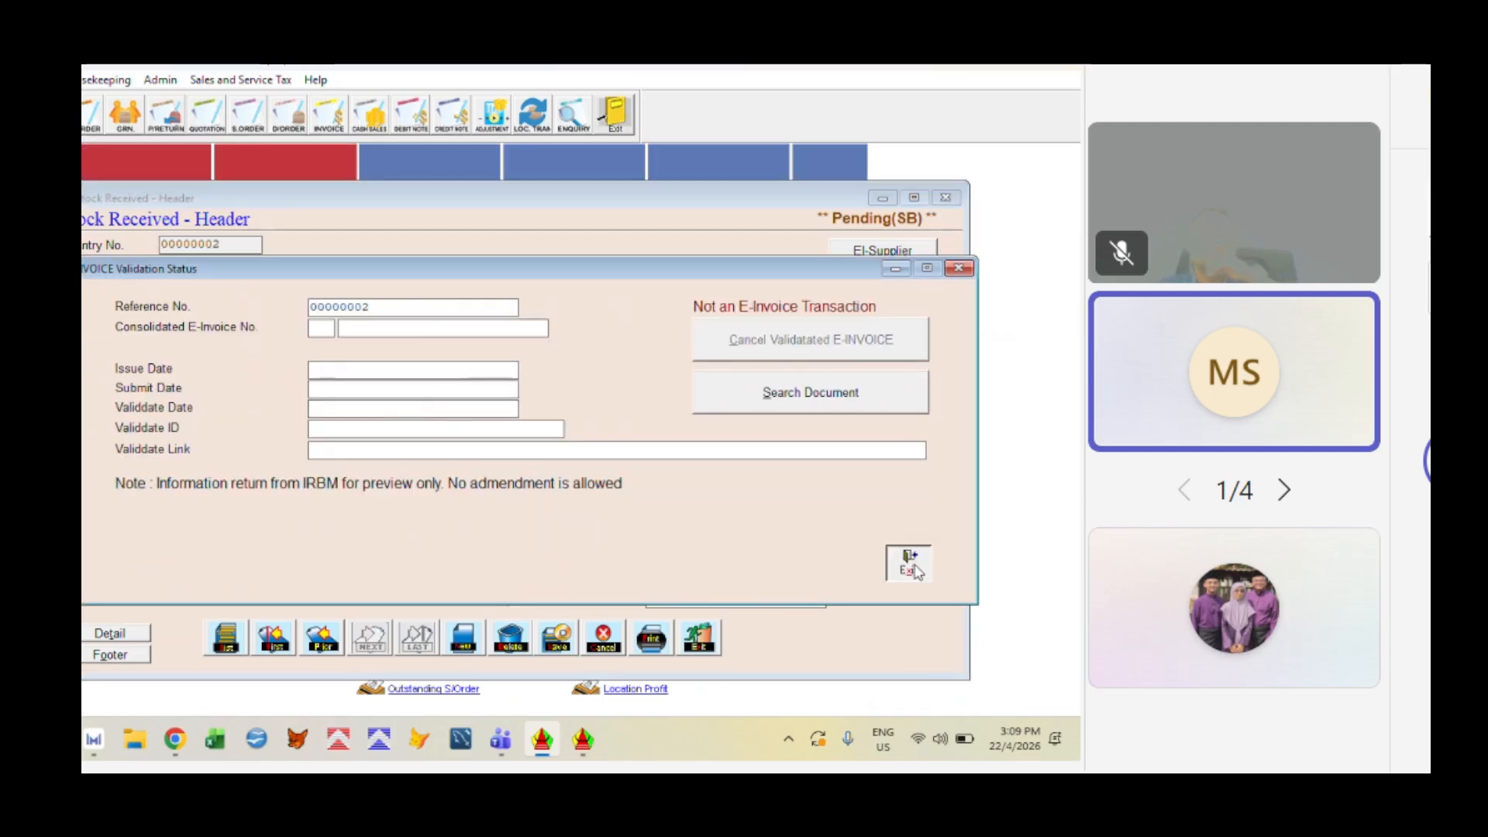
pyautogui.click(911, 563)
# Submit the stock received transaction to IRBM as a self-billed e-invoice, accept the notices and close the bill listing
pyautogui.click(651, 637)
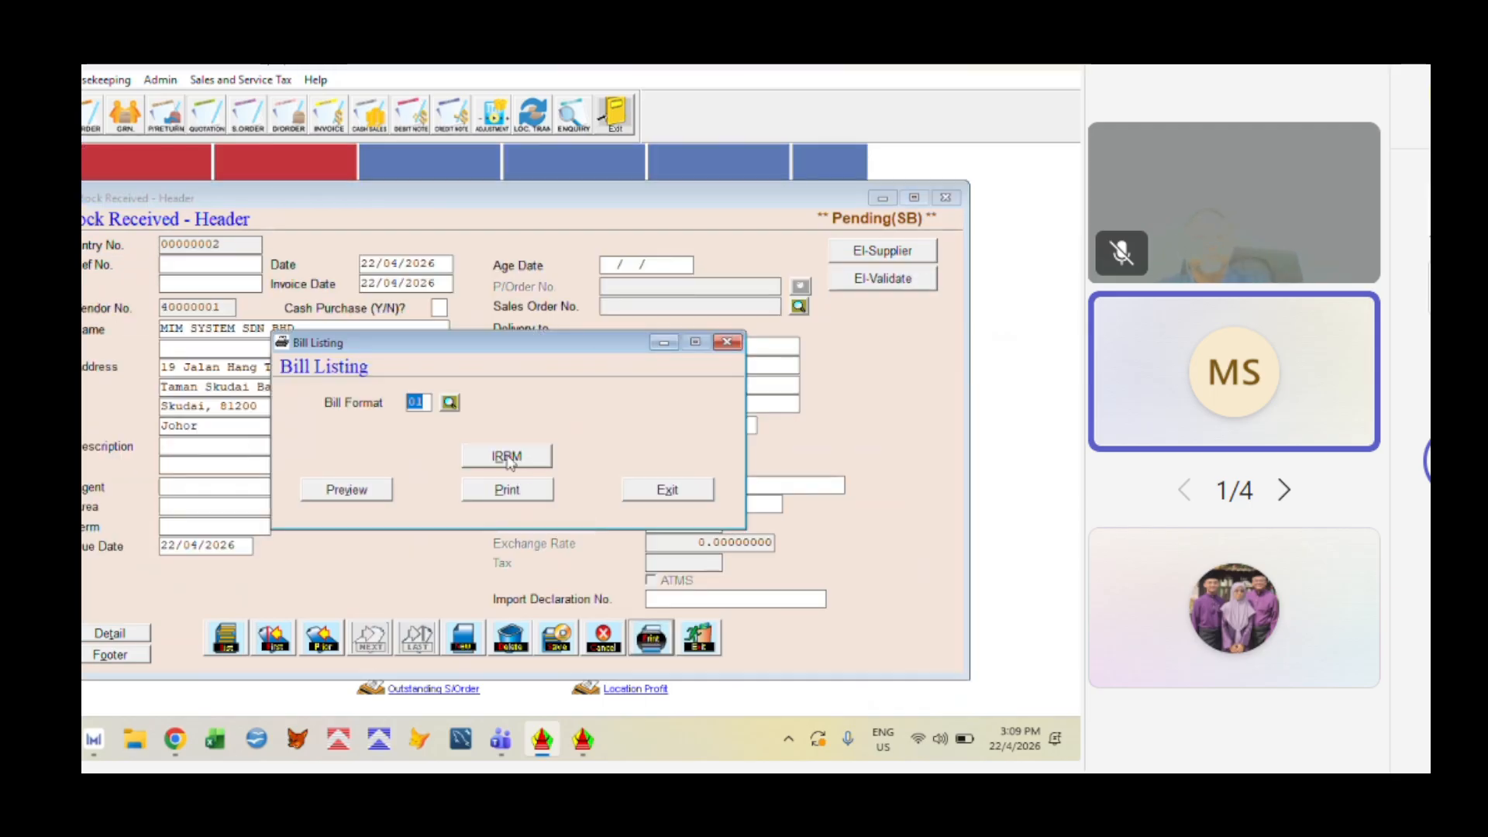
pyautogui.click(482, 460)
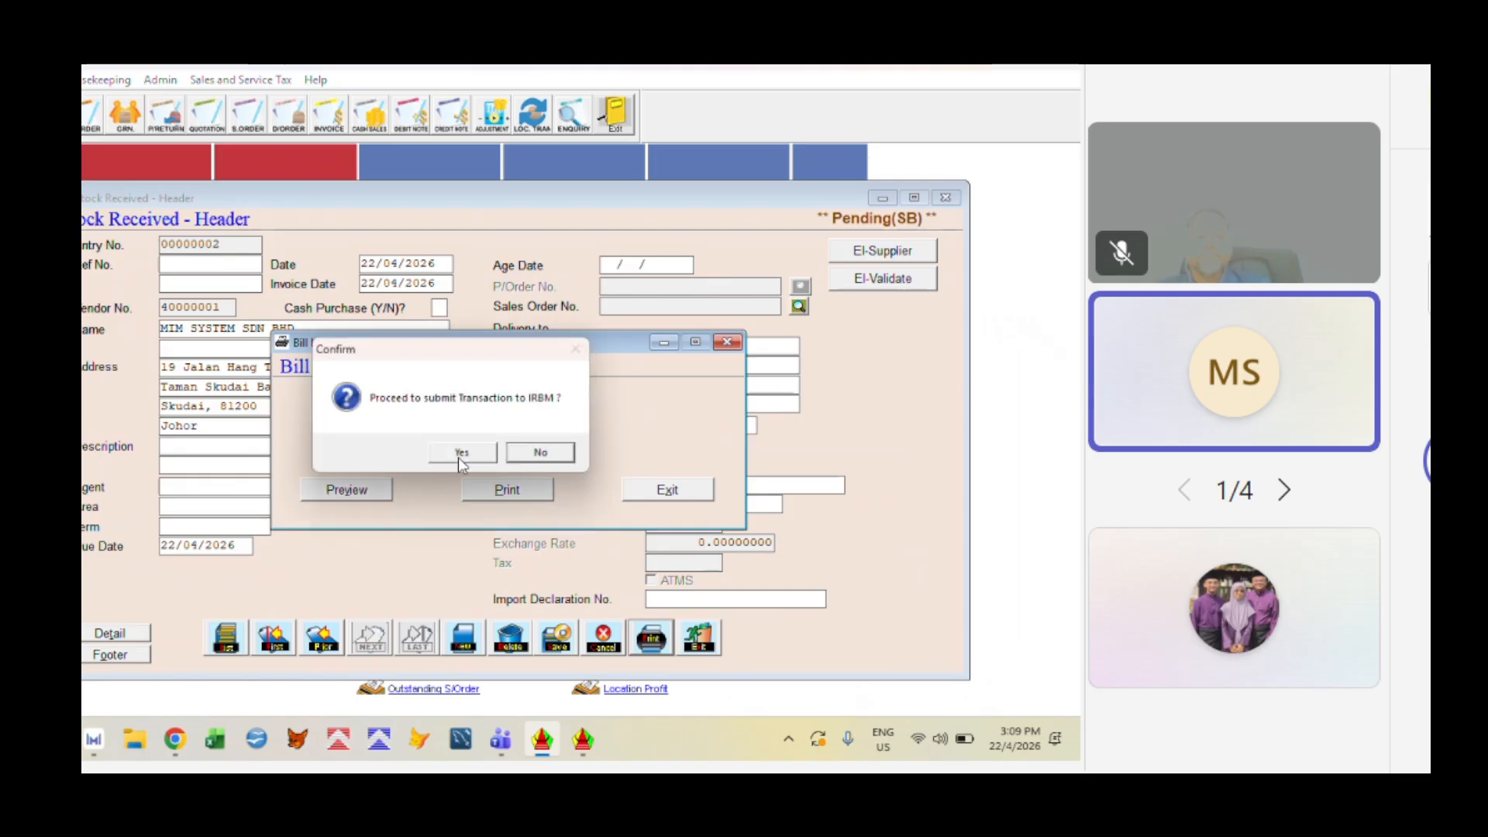
pyautogui.click(463, 454)
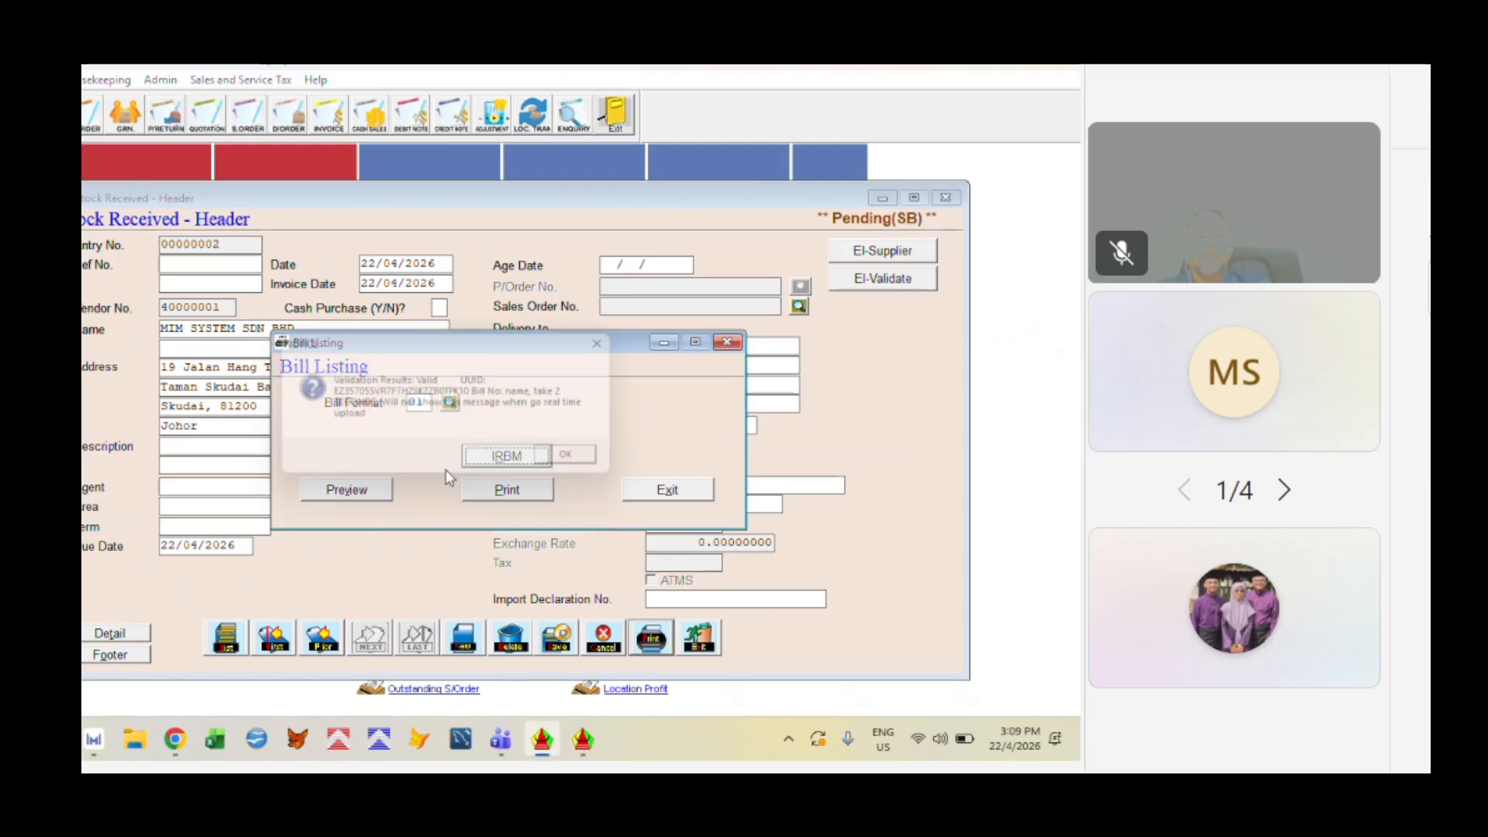
pyautogui.click(566, 463)
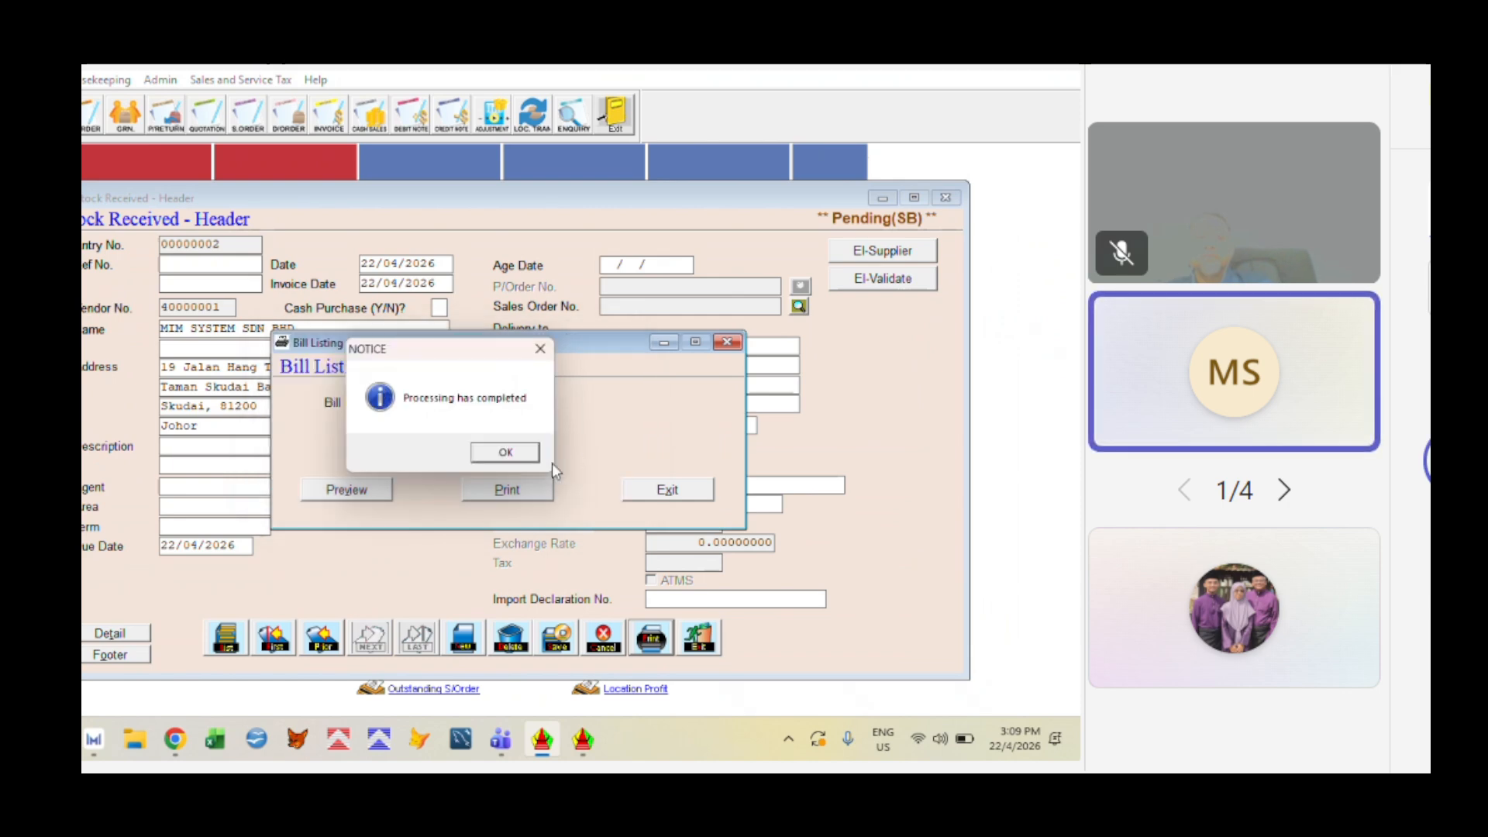
pyautogui.press('Return')
pyautogui.click(633, 487)
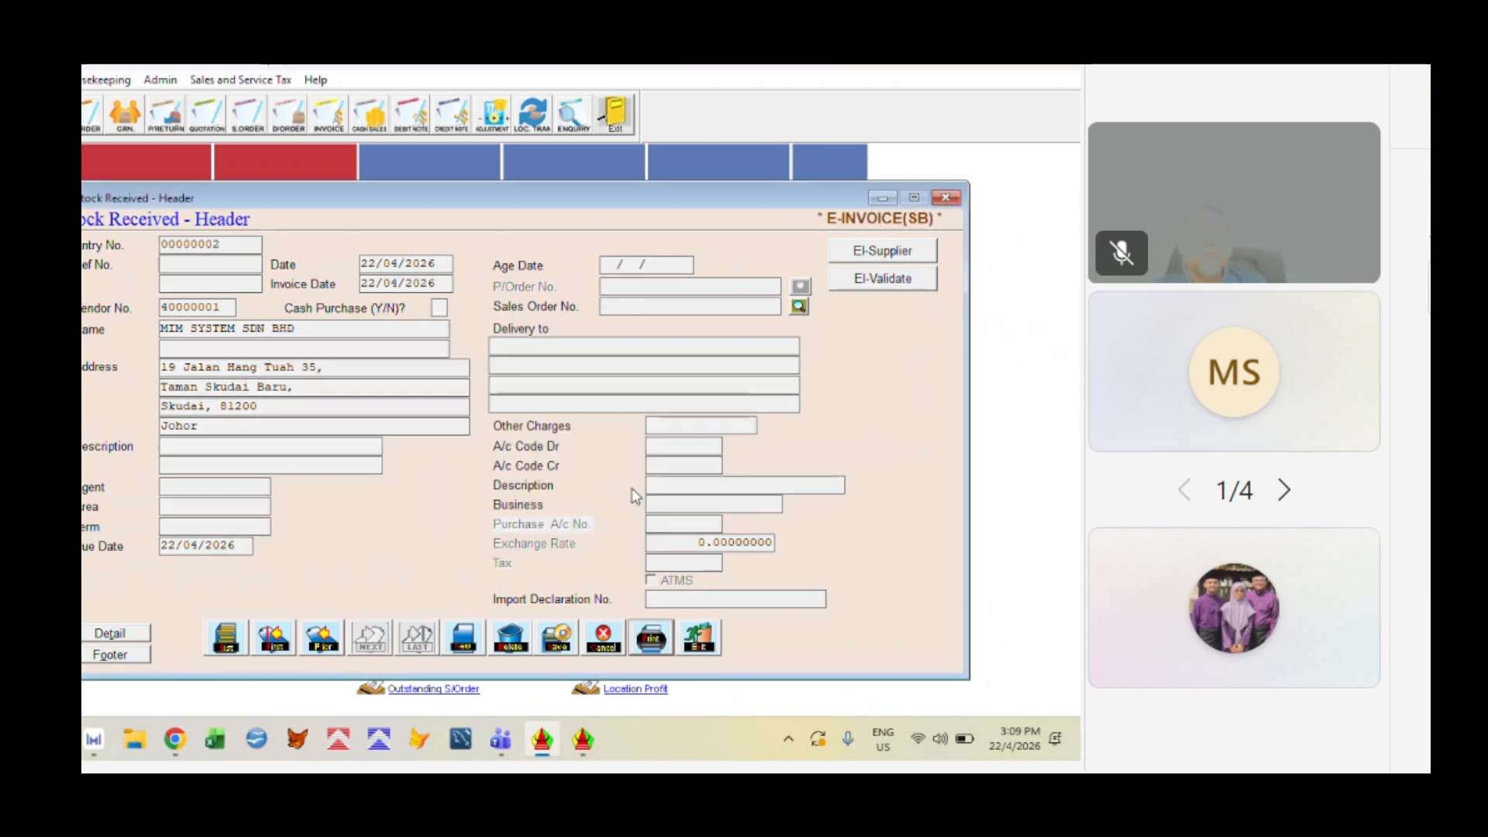
# Preview the good received note in bill format 01, enlarged, and bring its QR code into view
pyautogui.click(651, 640)
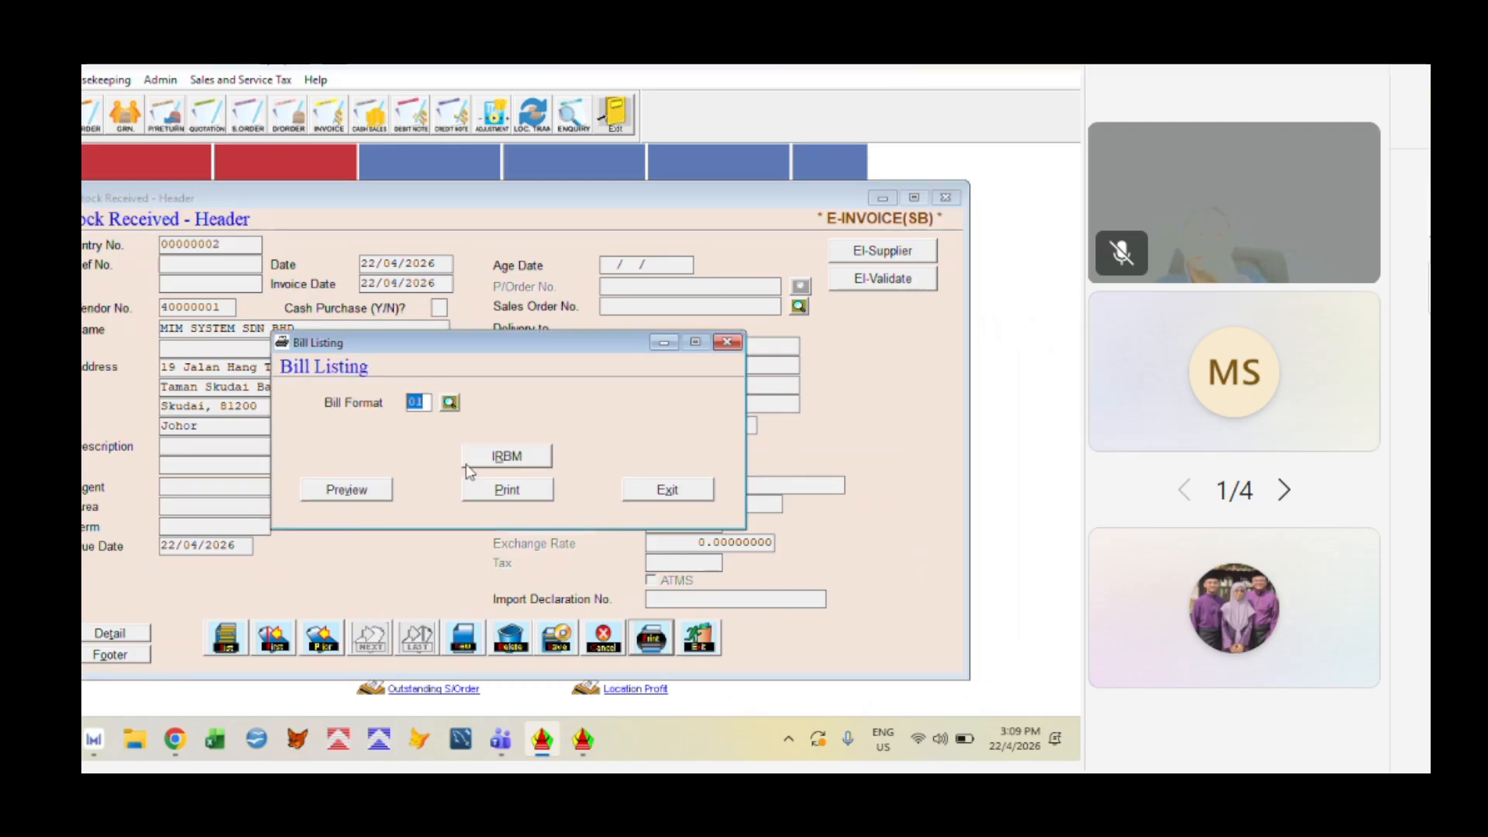
pyautogui.click(373, 496)
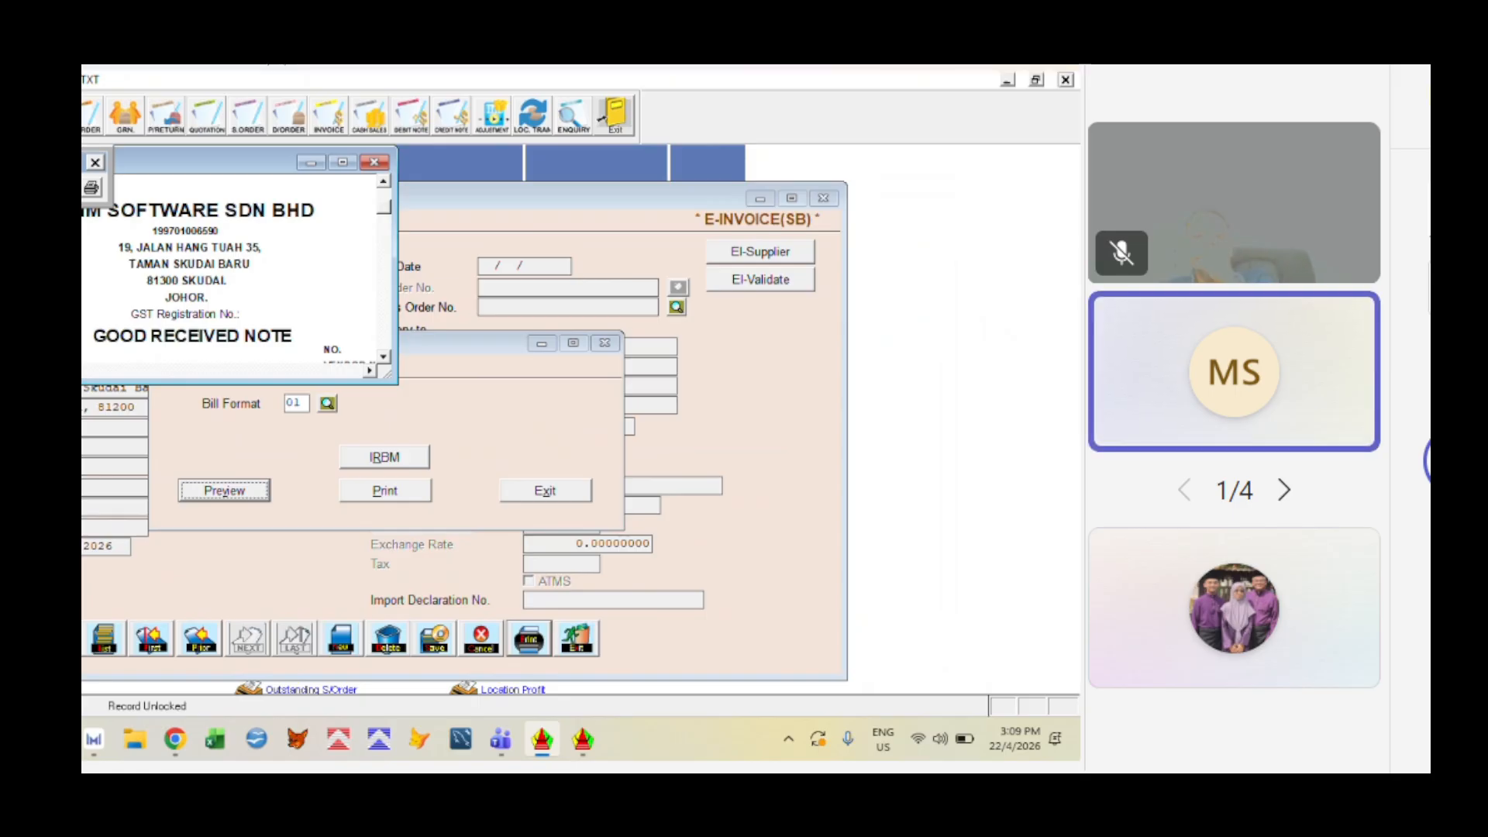
pyautogui.click(342, 162)
pyautogui.moveTo(1073, 194)
pyautogui.mouseDown()
pyautogui.moveTo(1073, 570)
pyautogui.moveTo(1073, 194)
pyautogui.mouseUp()
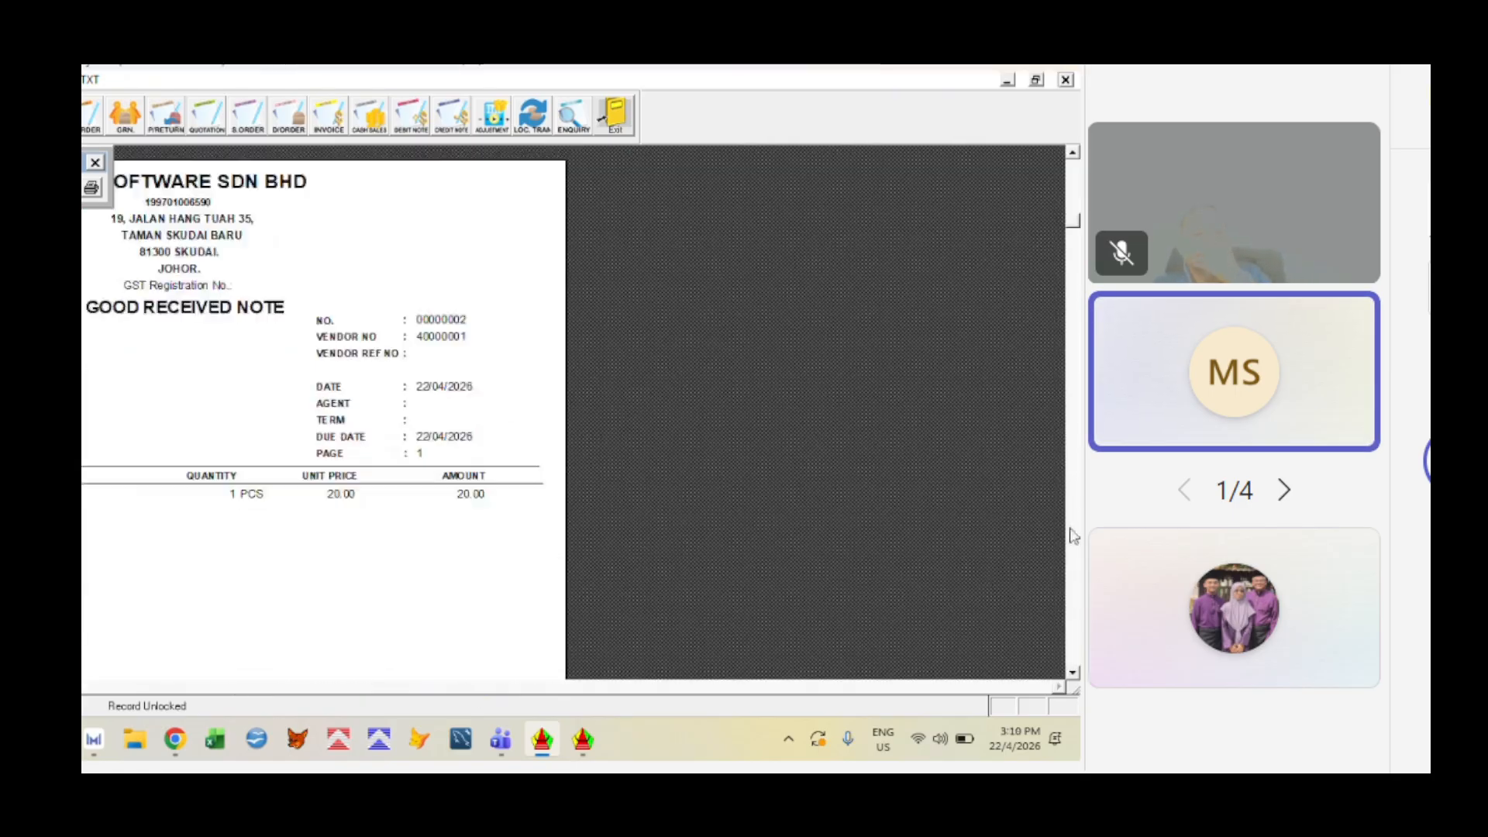
pyautogui.click(1074, 599)
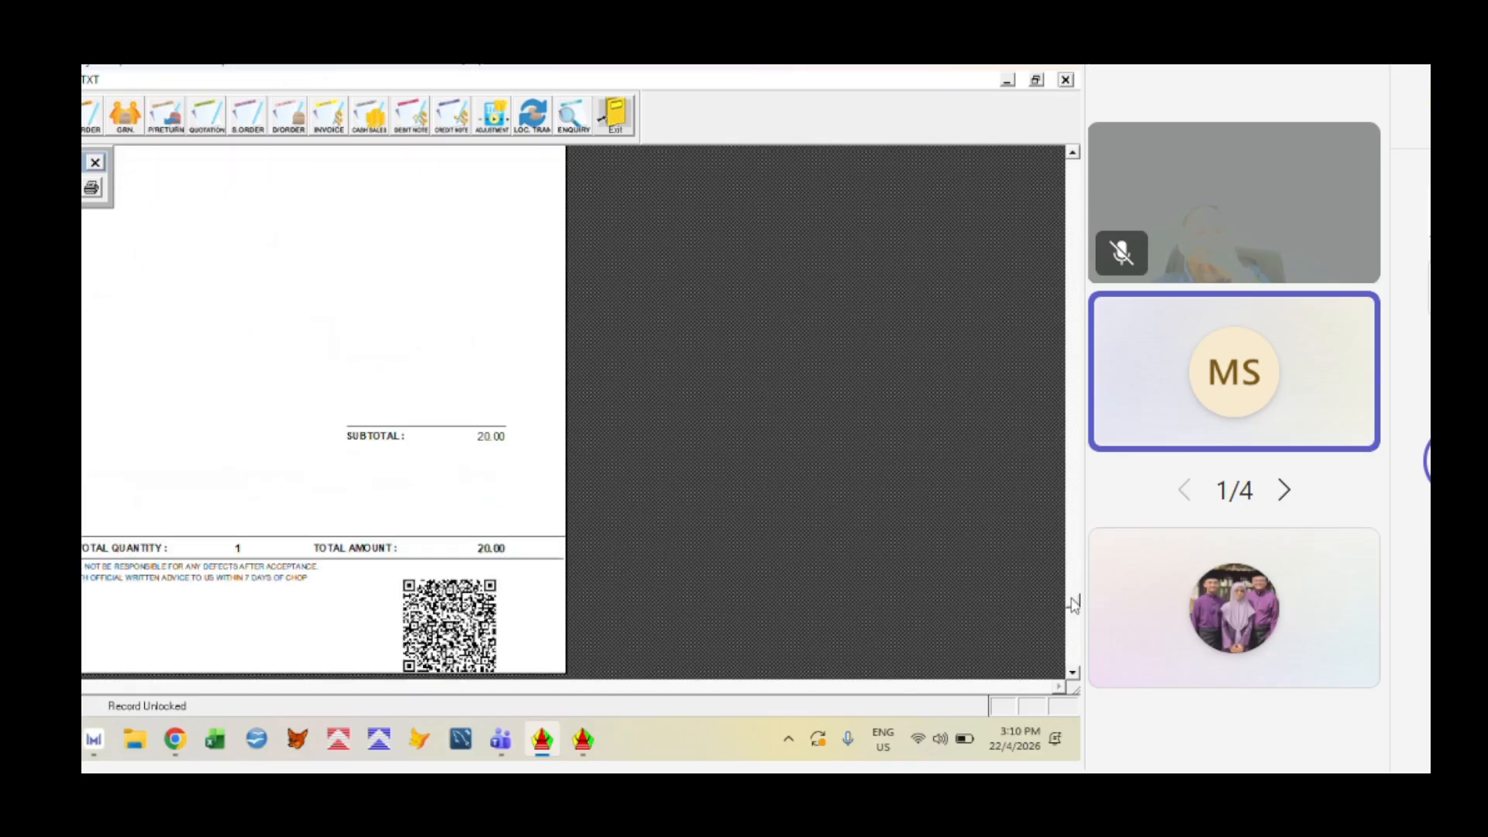
# Open the phone screen-mirroring app from the hidden background apps and check the self-billed invoice on the MyInvois portal
pyautogui.click(789, 740)
pyautogui.click(751, 683)
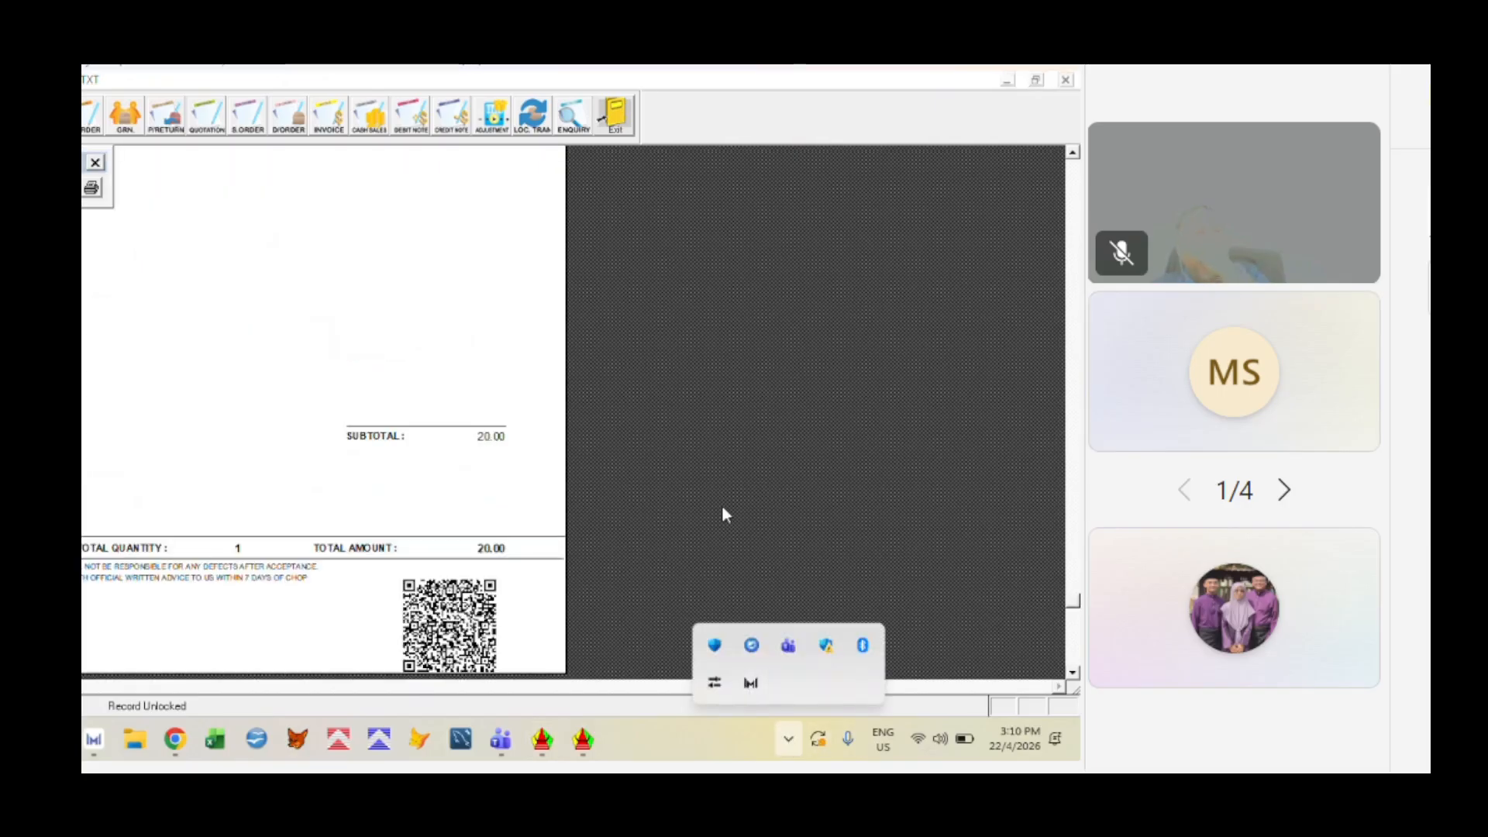
pyautogui.click(789, 740)
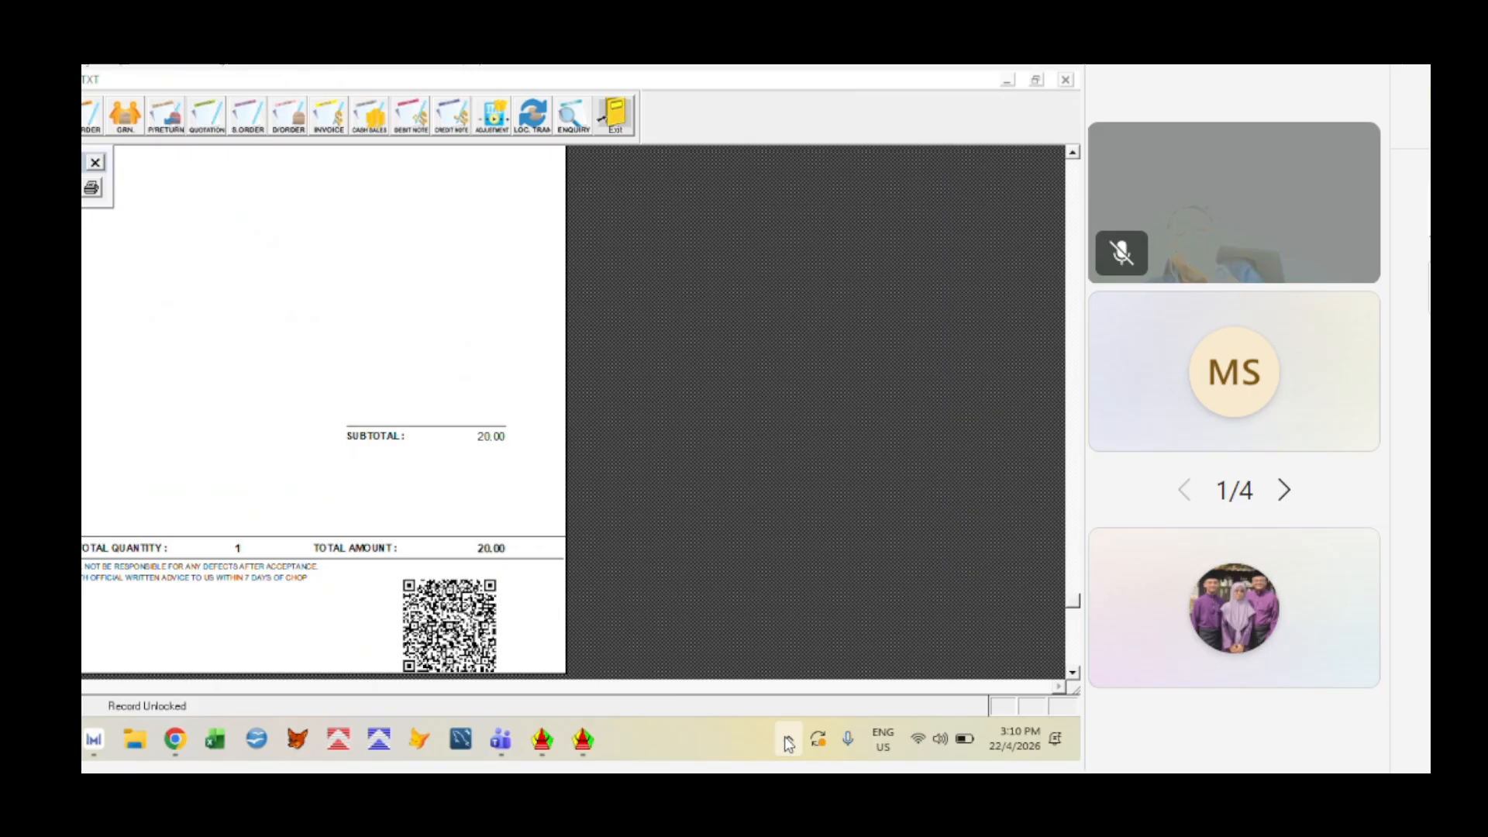
pyautogui.click(790, 740)
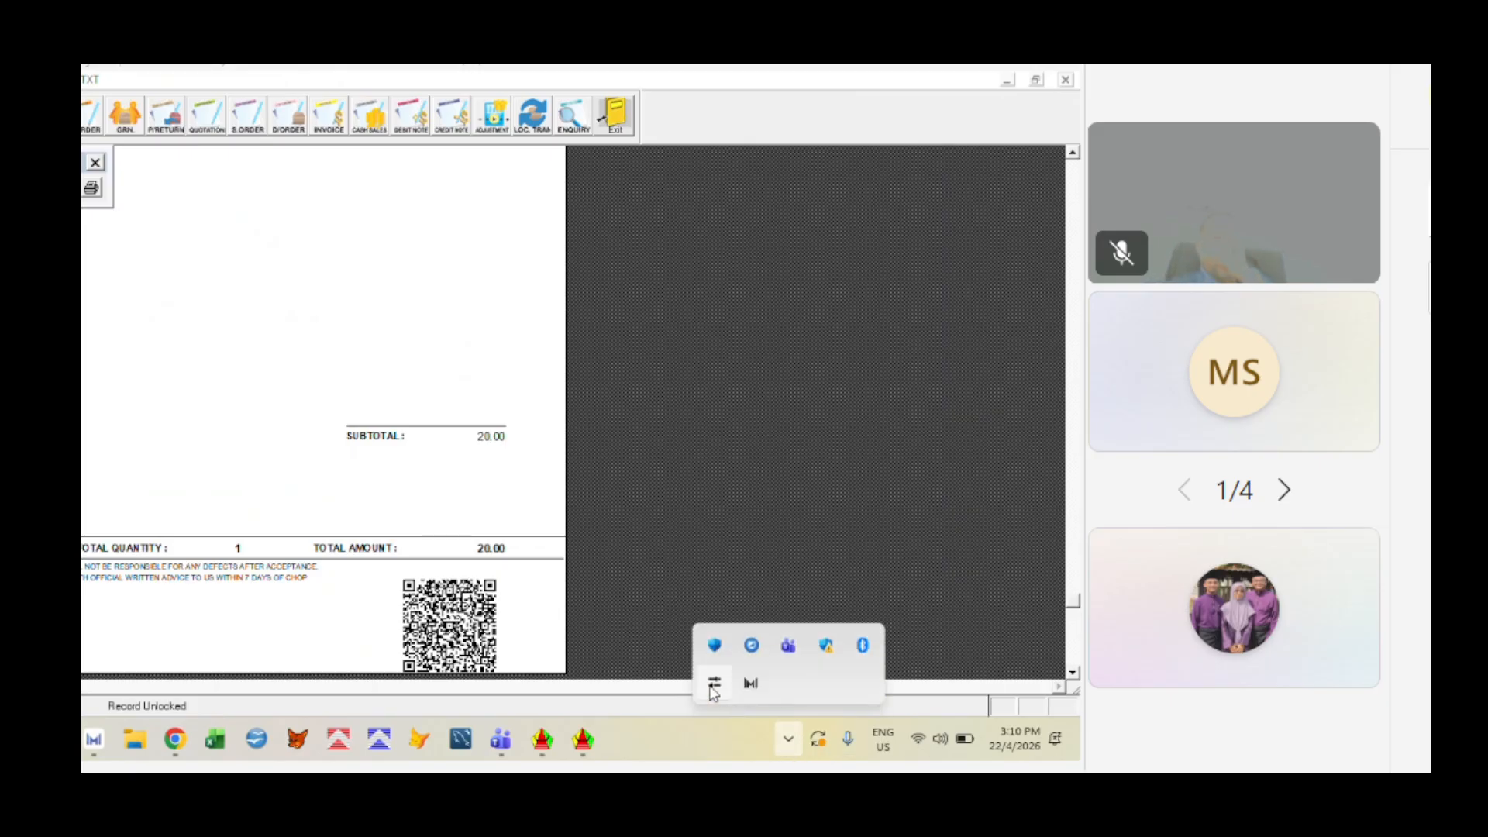
pyautogui.click(714, 706)
pyautogui.click(673, 310)
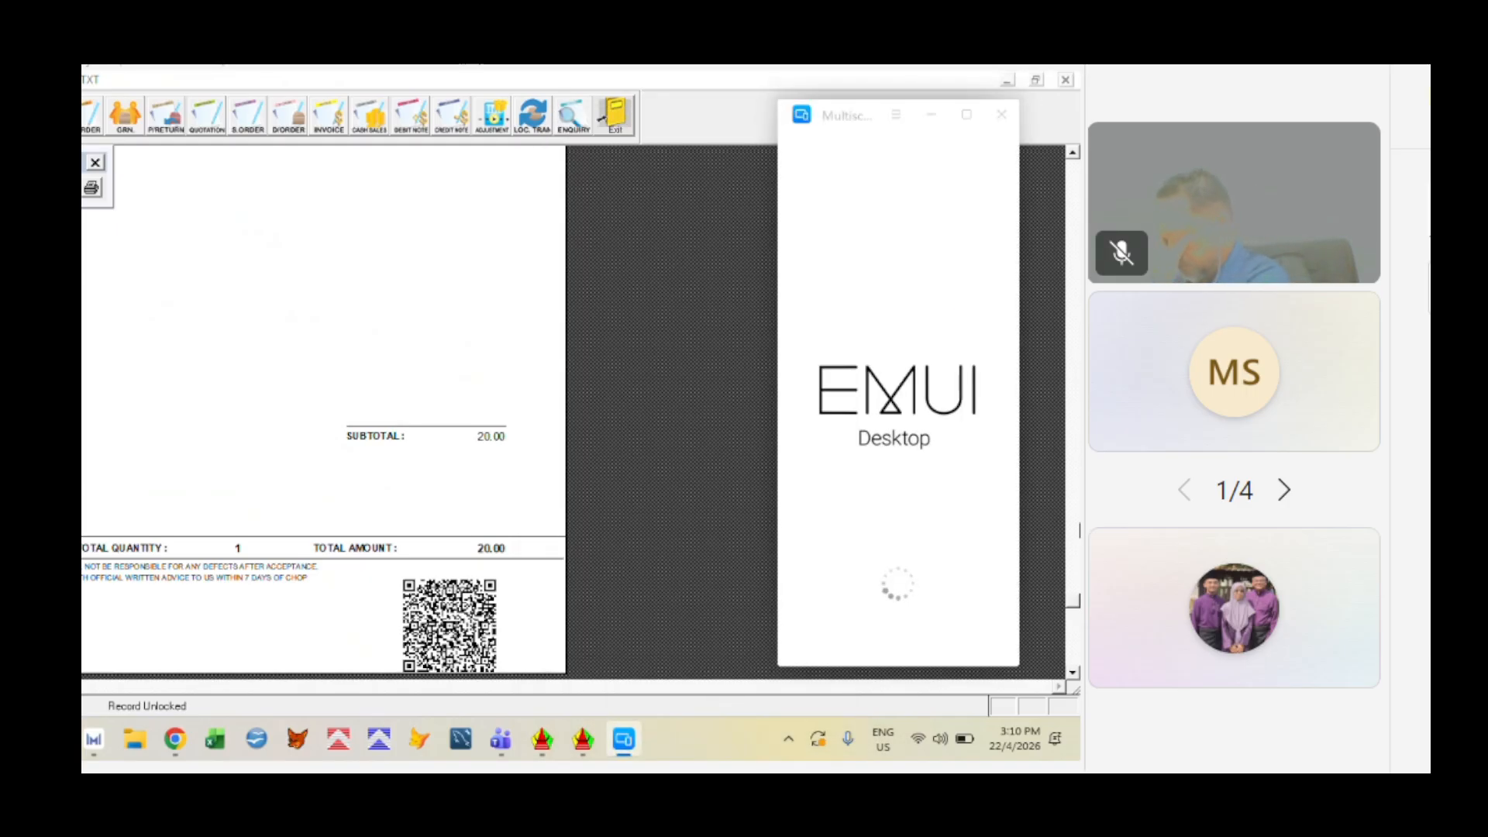
pyautogui.click(1073, 673)
pyautogui.click(1073, 674)
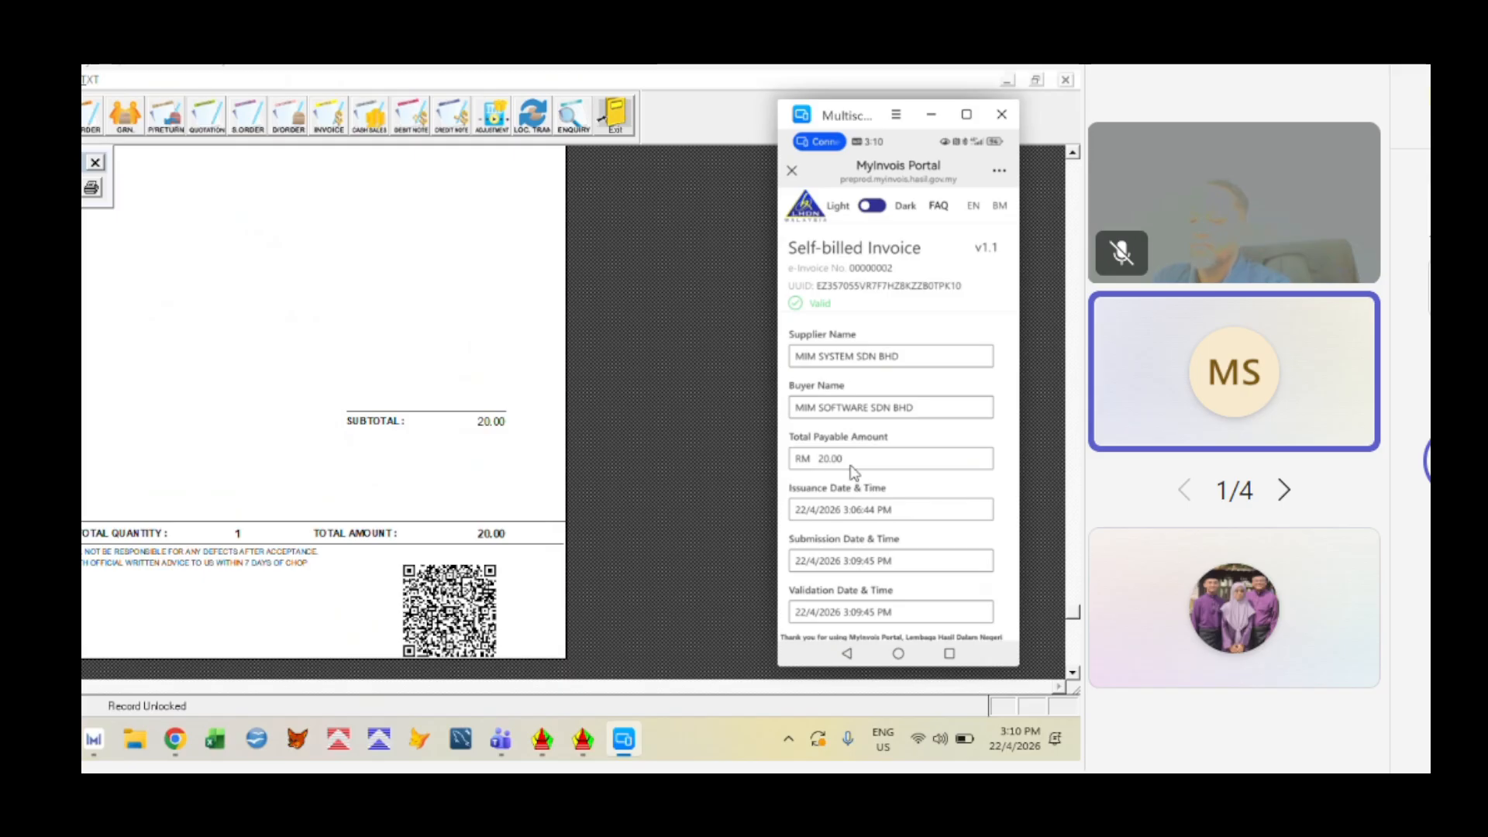
pyautogui.hscroll(2, 818, 469)
pyautogui.hscroll(-2, 818, 464)
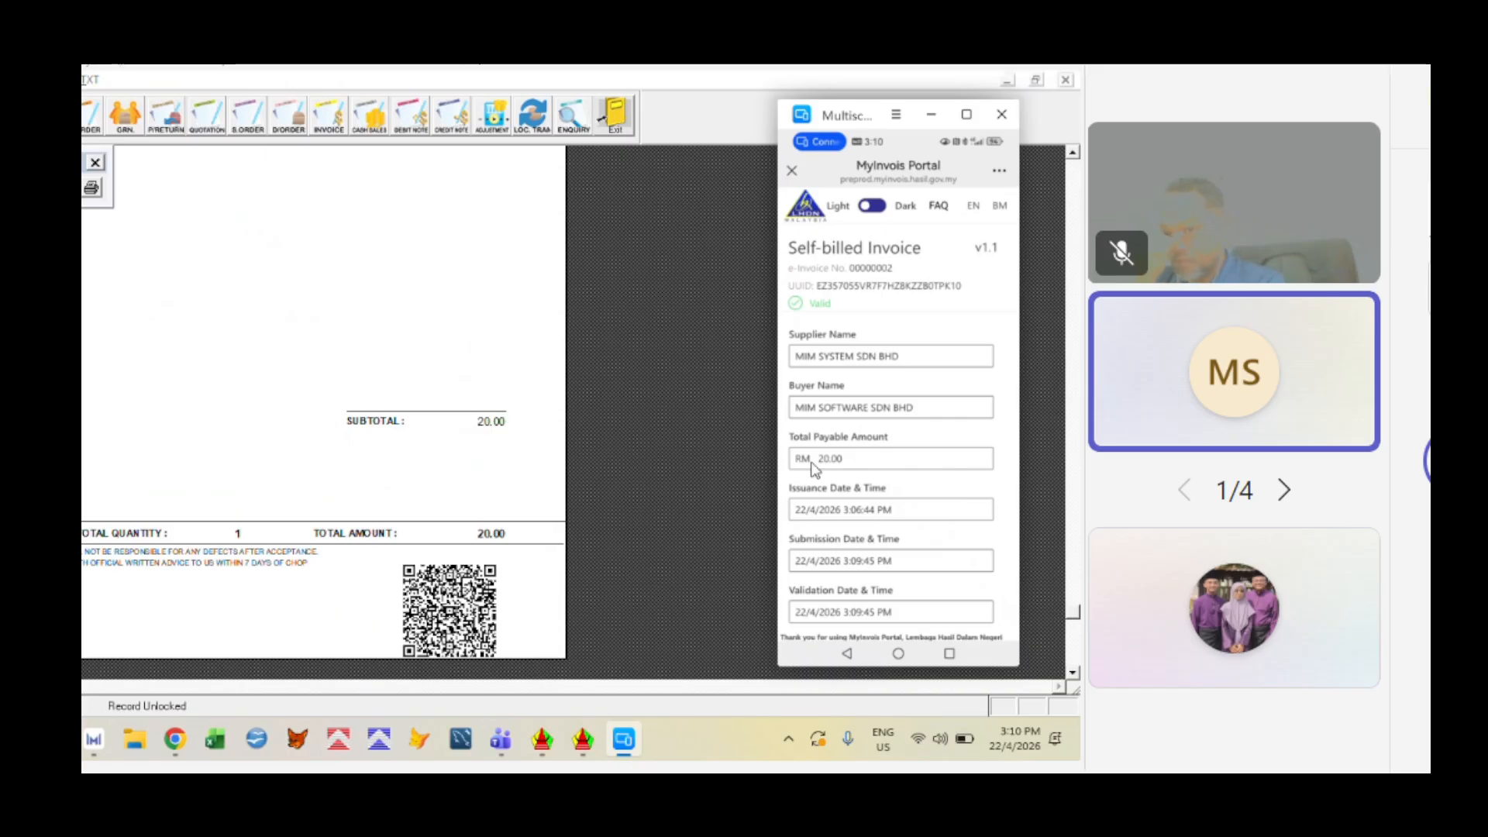
# Close the phone mirroring window, the good received note preview, the bill listing and the stock received record
pyautogui.click(1001, 114)
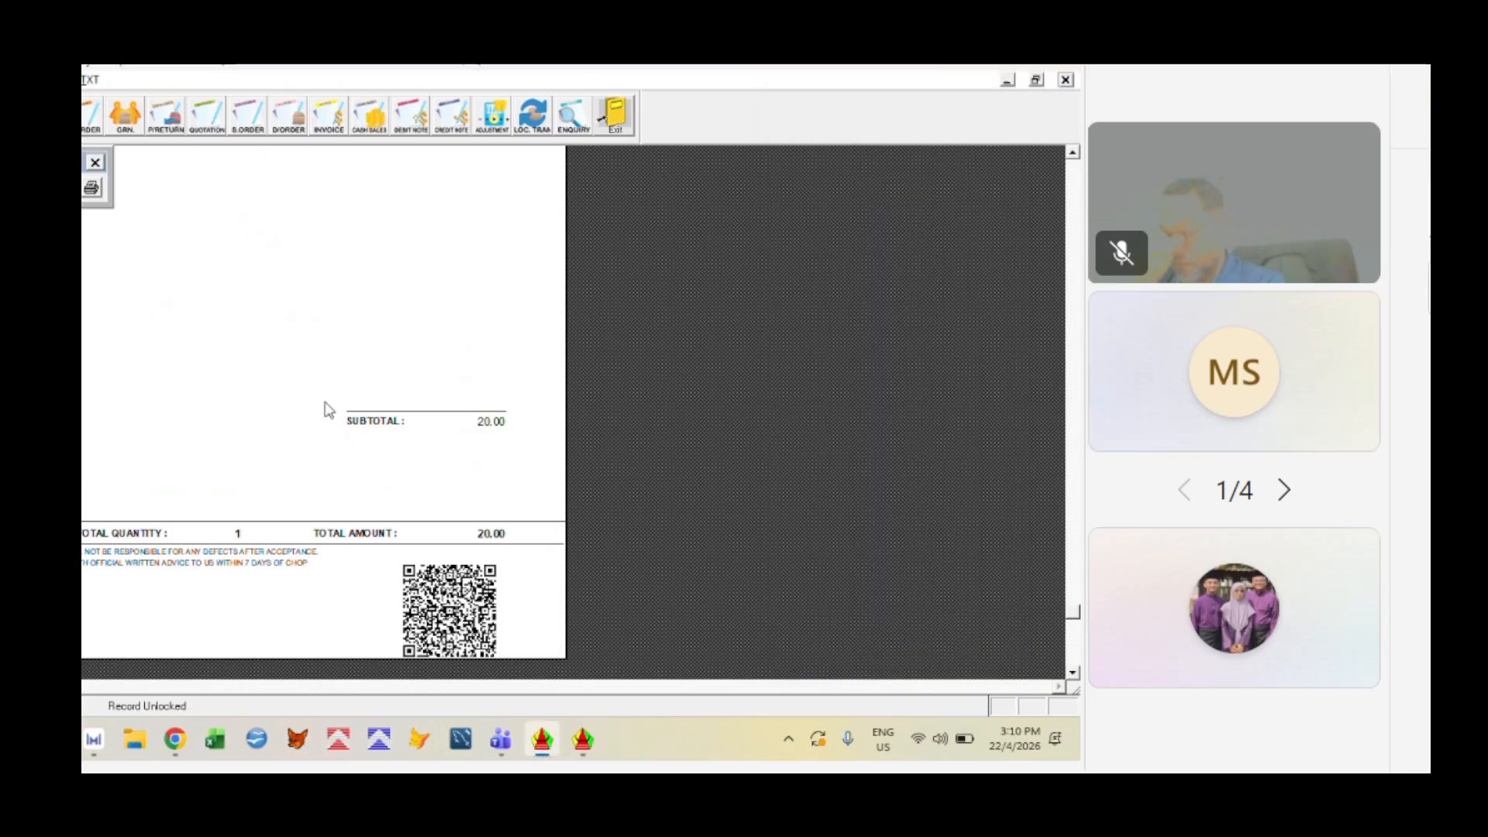
pyautogui.press('Escape')
pyautogui.click(666, 494)
pyautogui.click(666, 493)
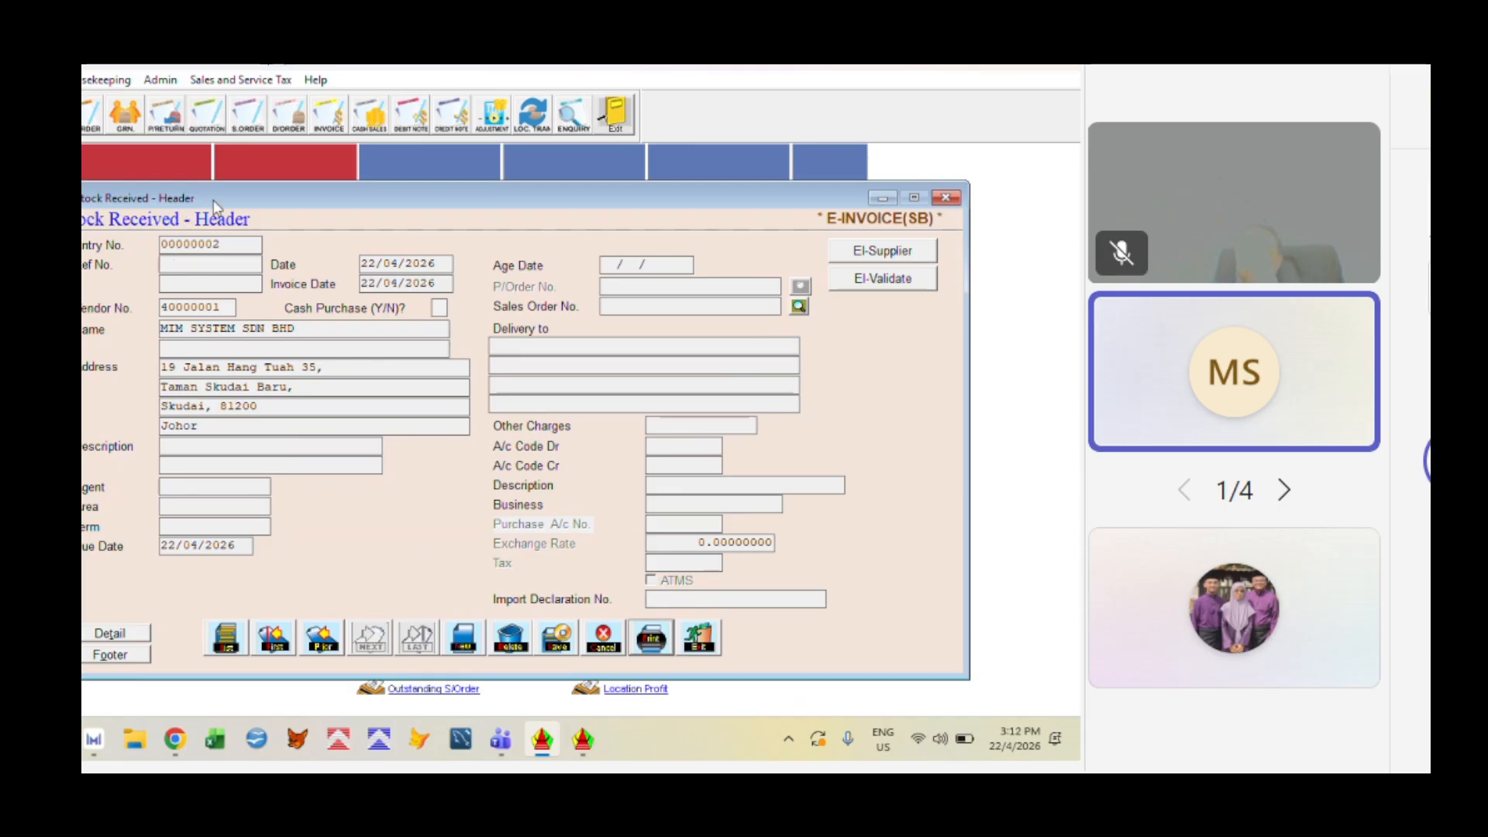
pyautogui.click(697, 641)
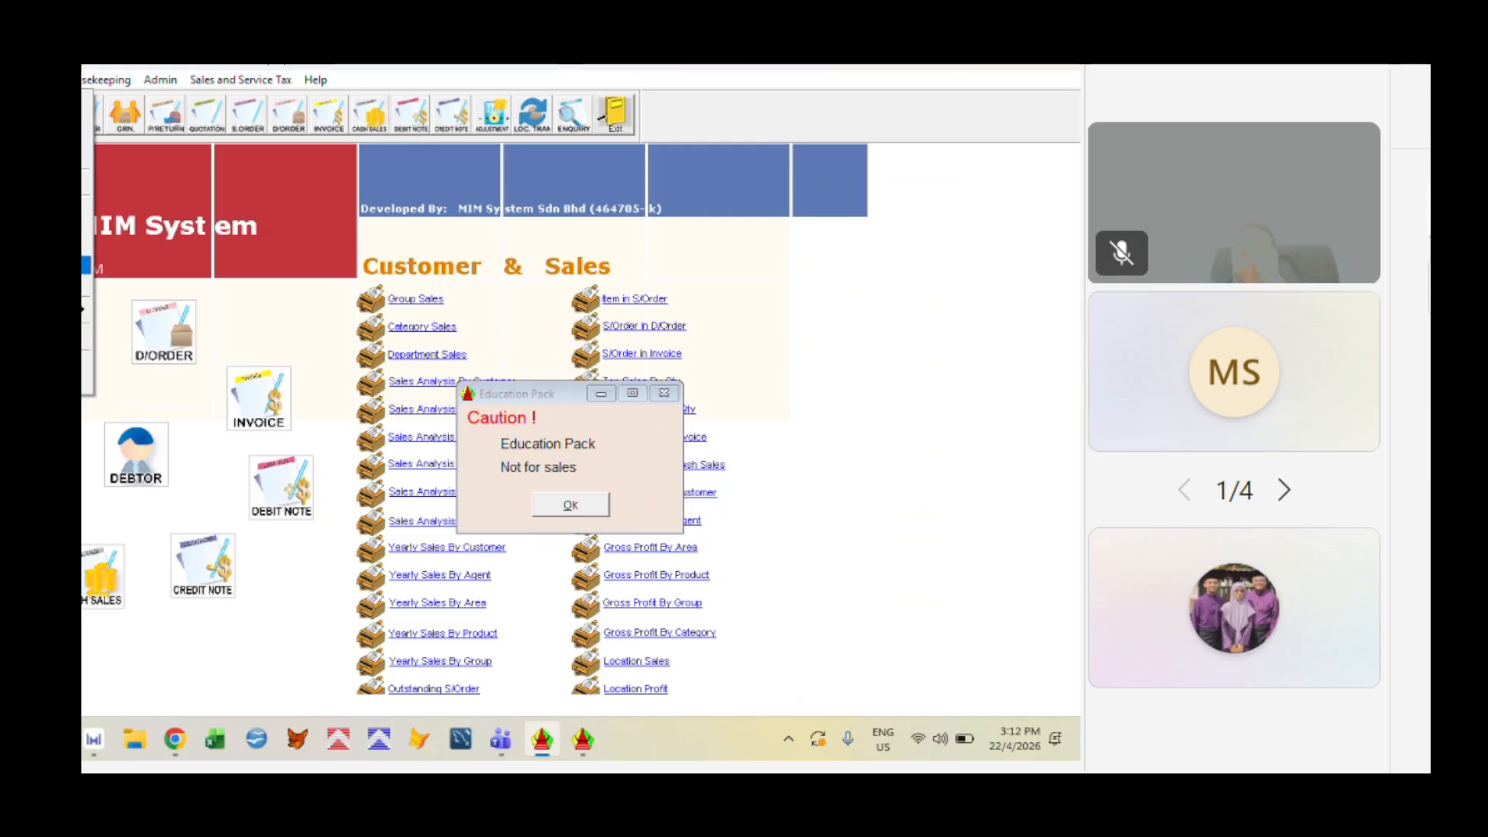
# Open the invoice entry, examine the validation status of the displayed e-invoice with its cancellation option, and close the status window
pyautogui.click(86, 266)
pyautogui.click(856, 291)
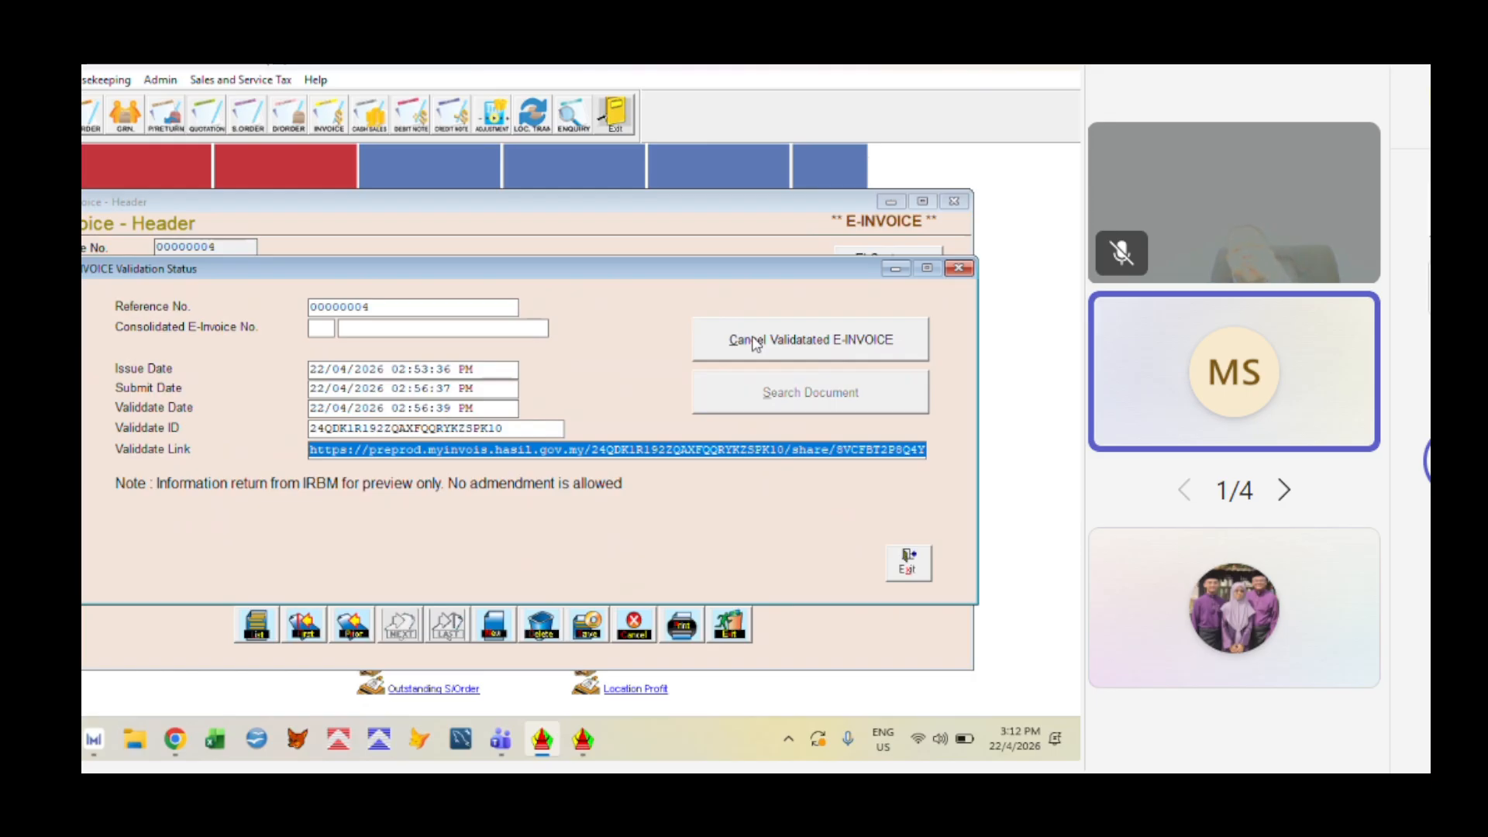
pyautogui.click(908, 573)
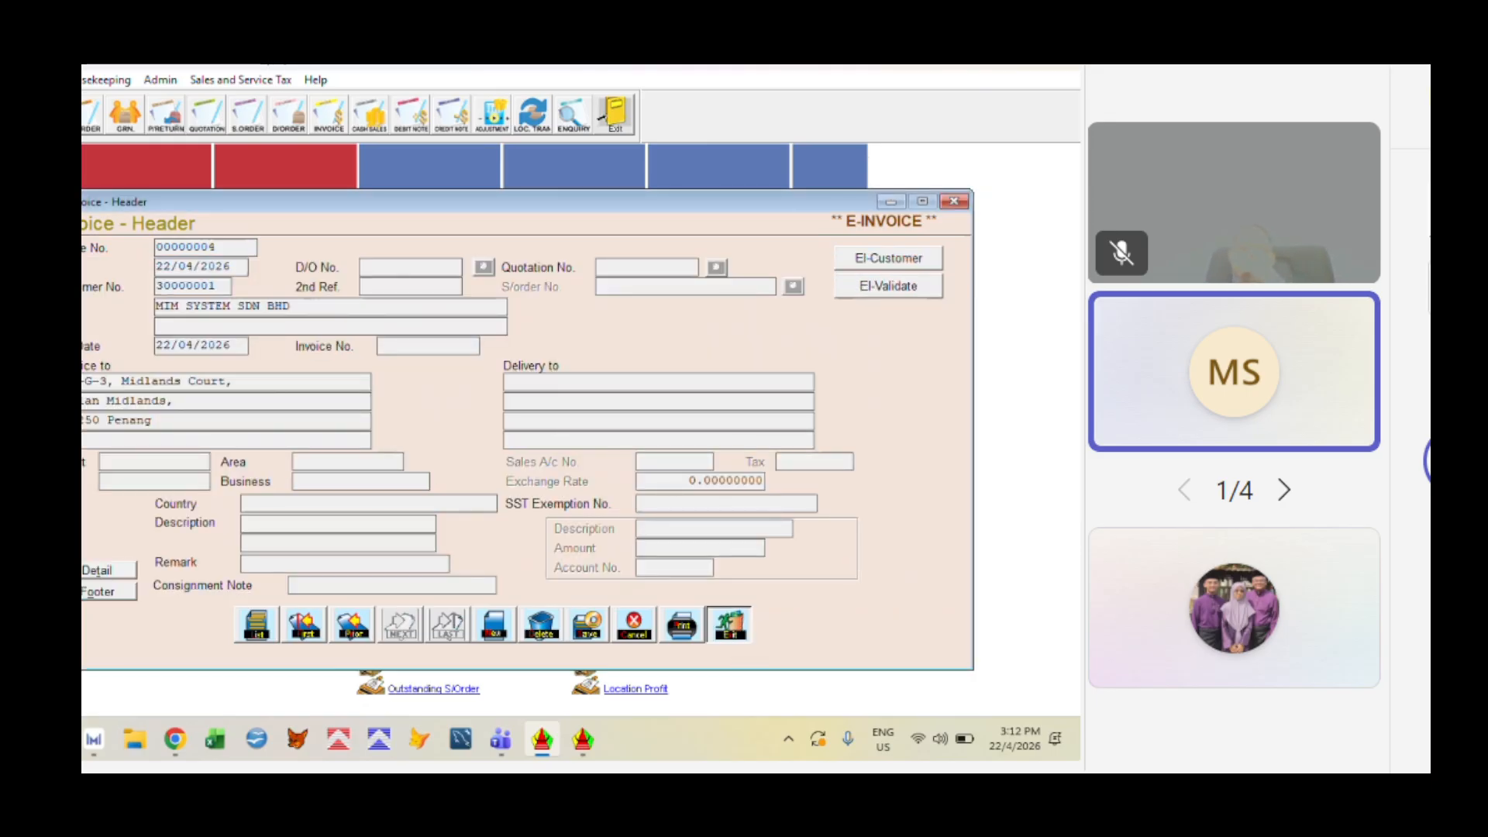
# Close the invoice entry and start a new credit note, filling in the customer number
pyautogui.press('Escape')
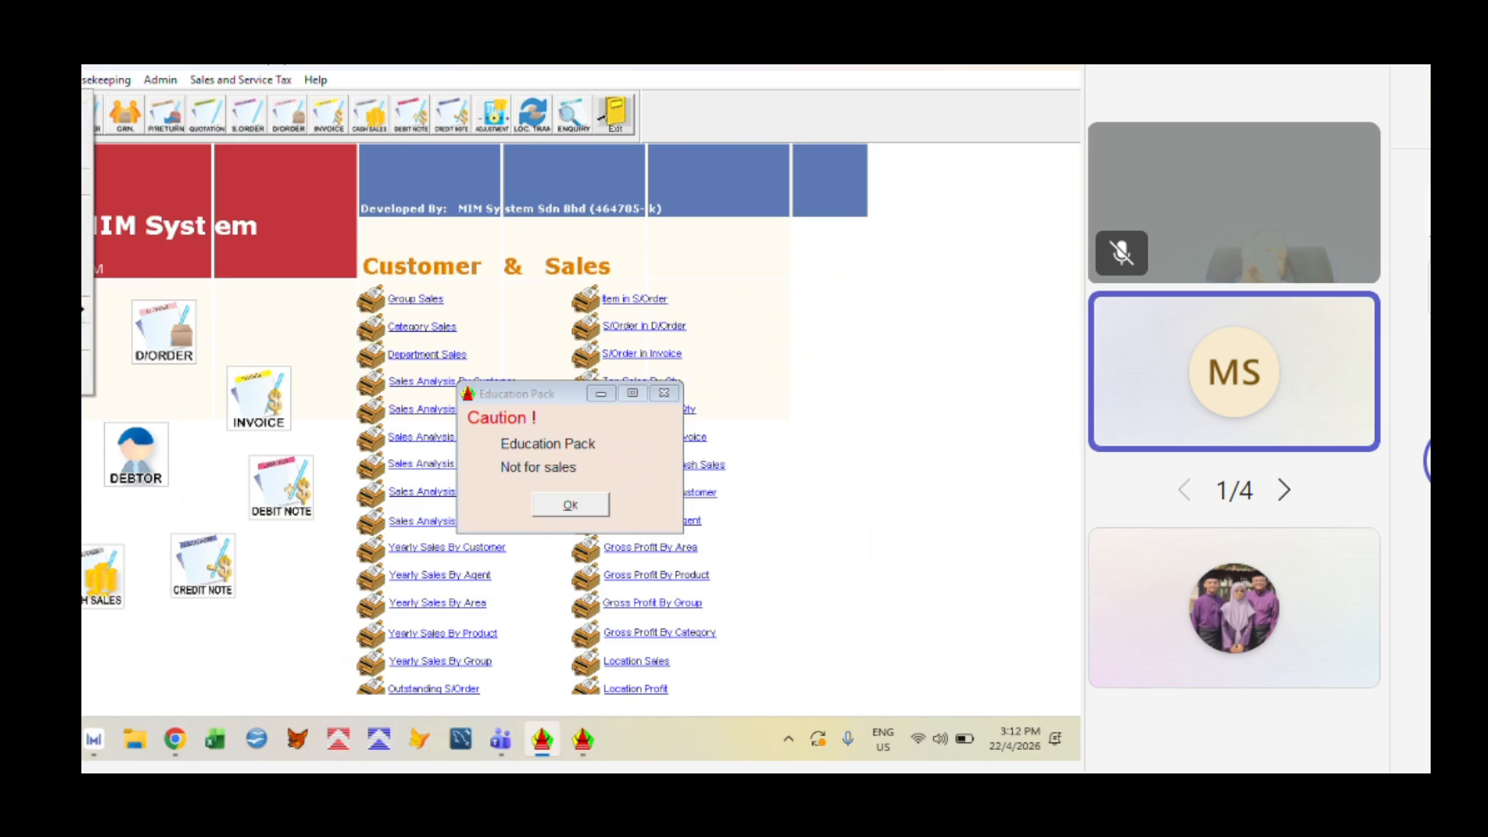
pyautogui.moveTo(83, 309)
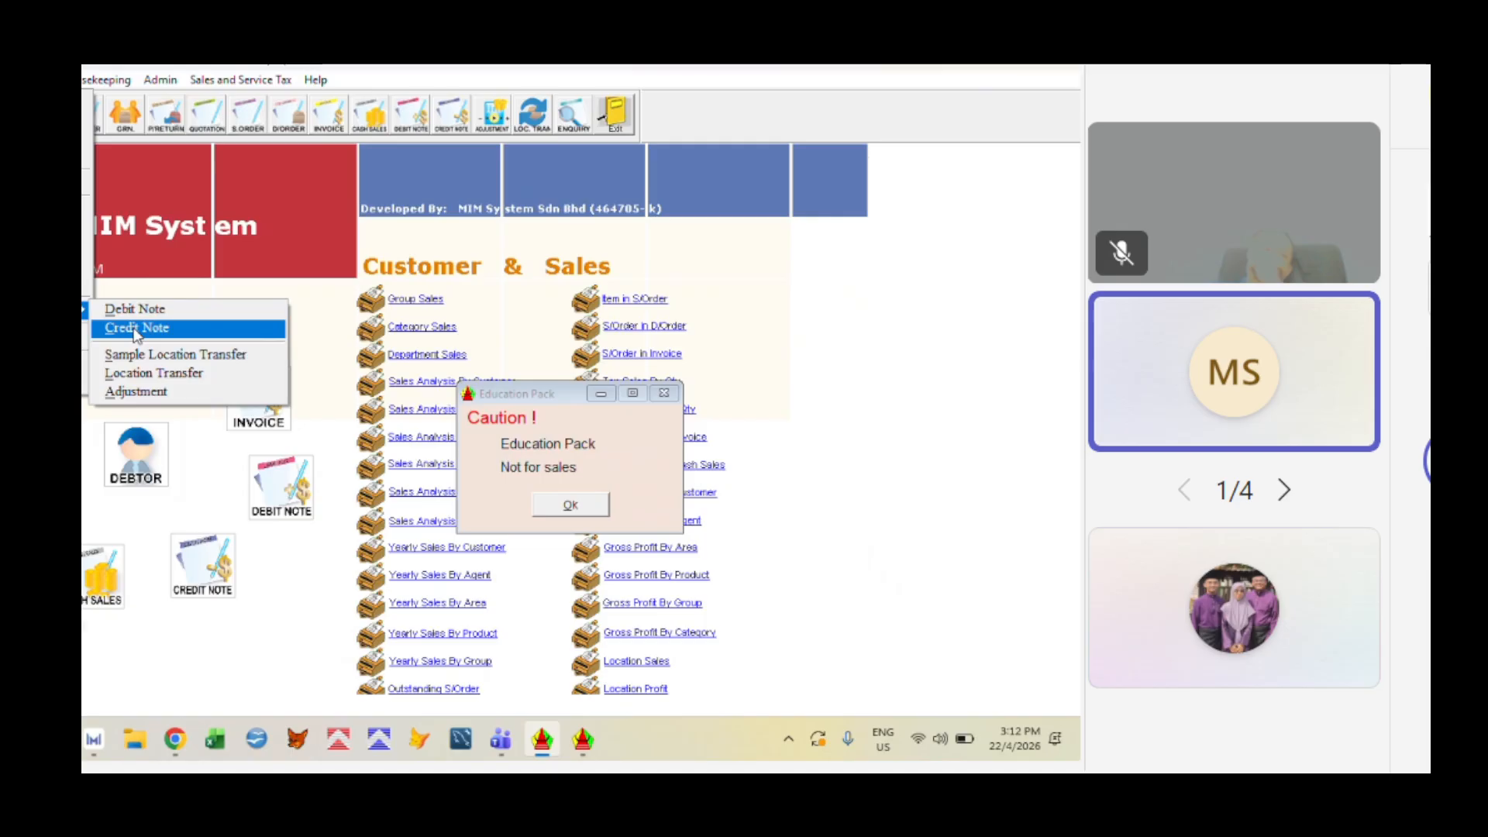
pyautogui.click(135, 329)
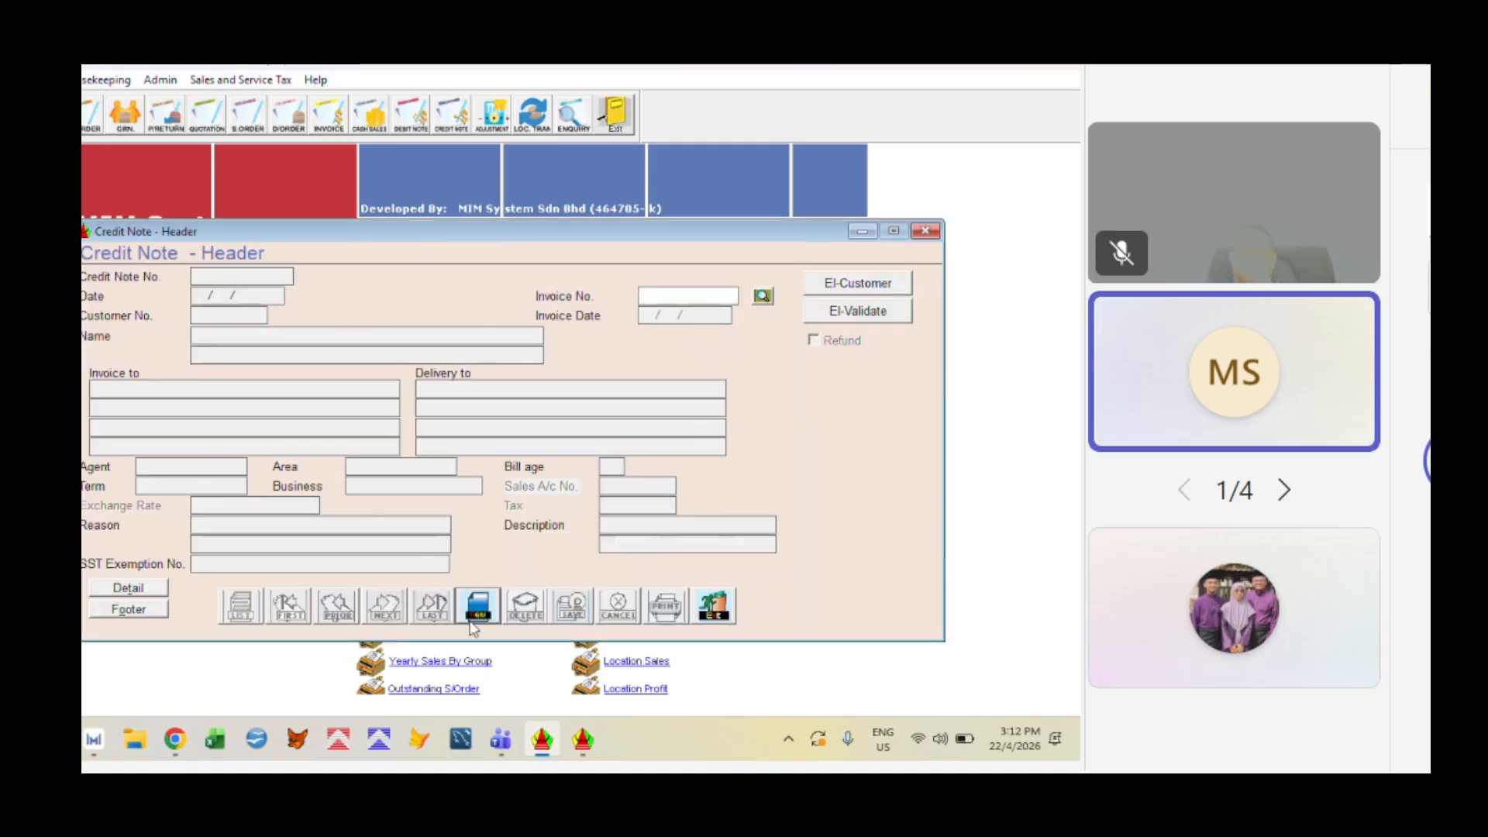
pyautogui.click(478, 611)
pyautogui.press('Return')
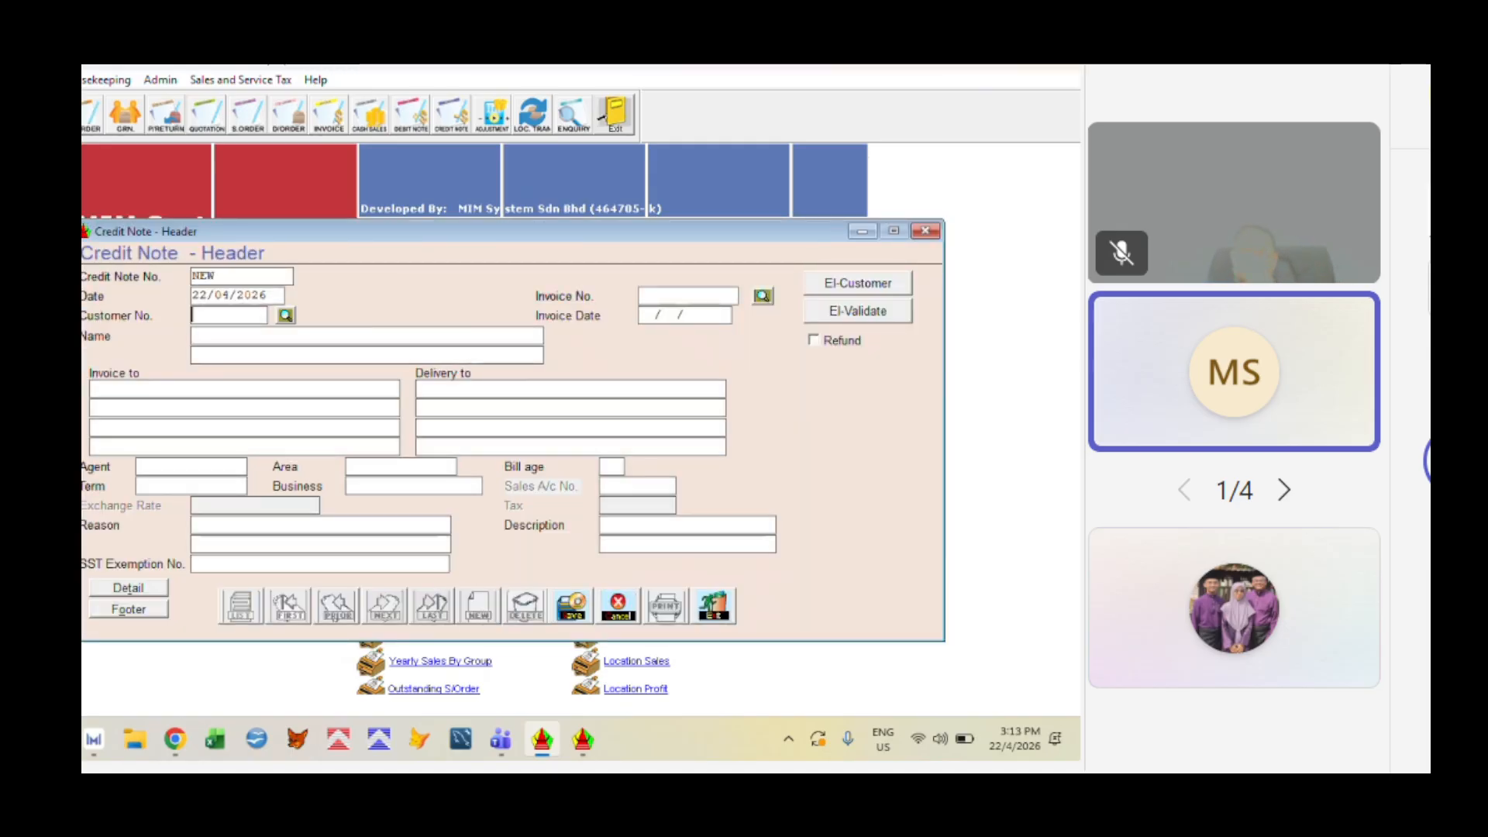
pyautogui.write('30000001')
pyautogui.press('Return')
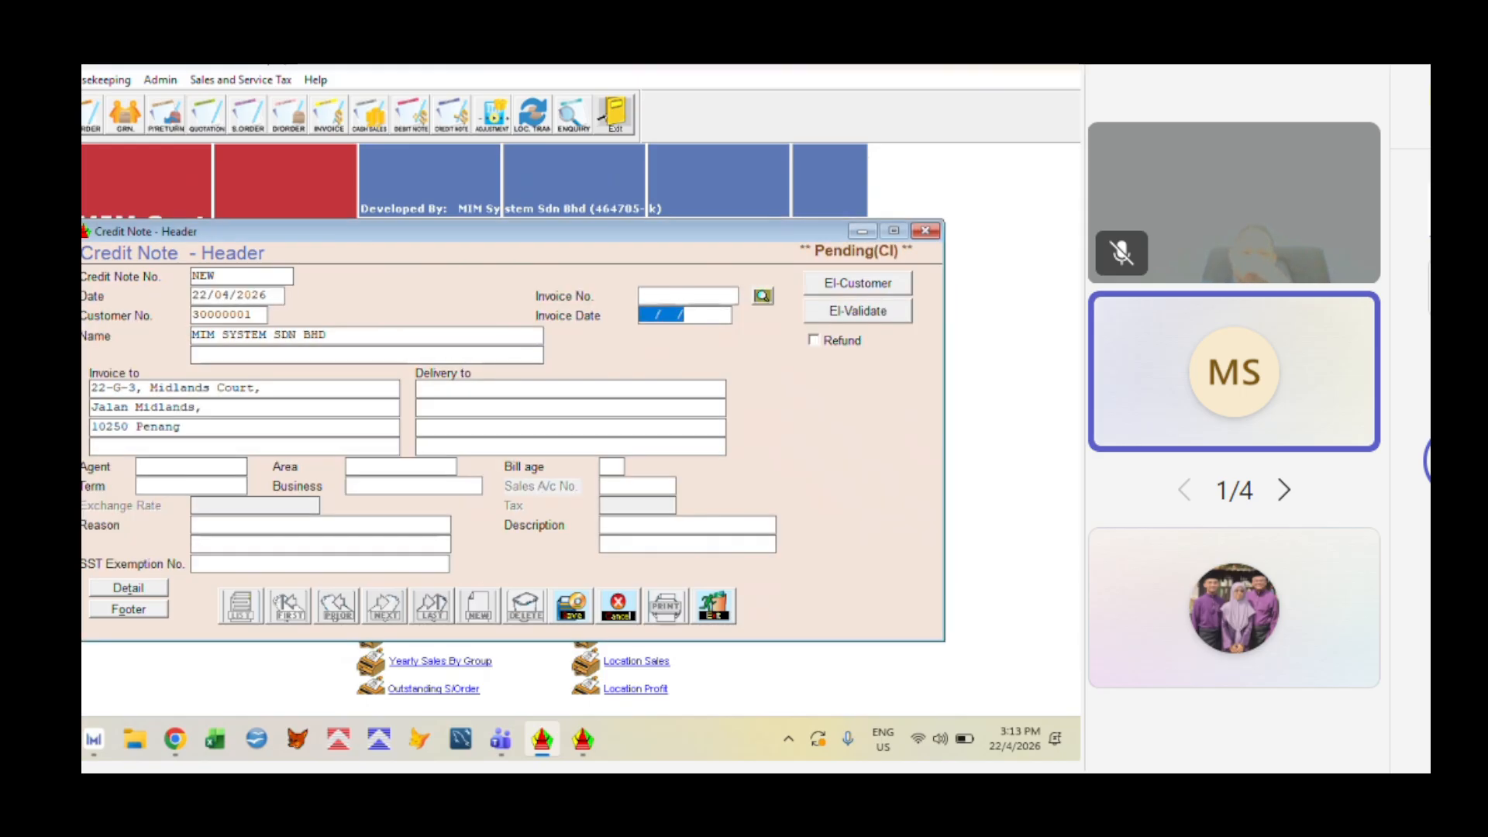
# Link the credit note to the customer's 100.00 invoice dated 21/04/2026 and save the header, leaving Refund unticked
pyautogui.click(658, 296)
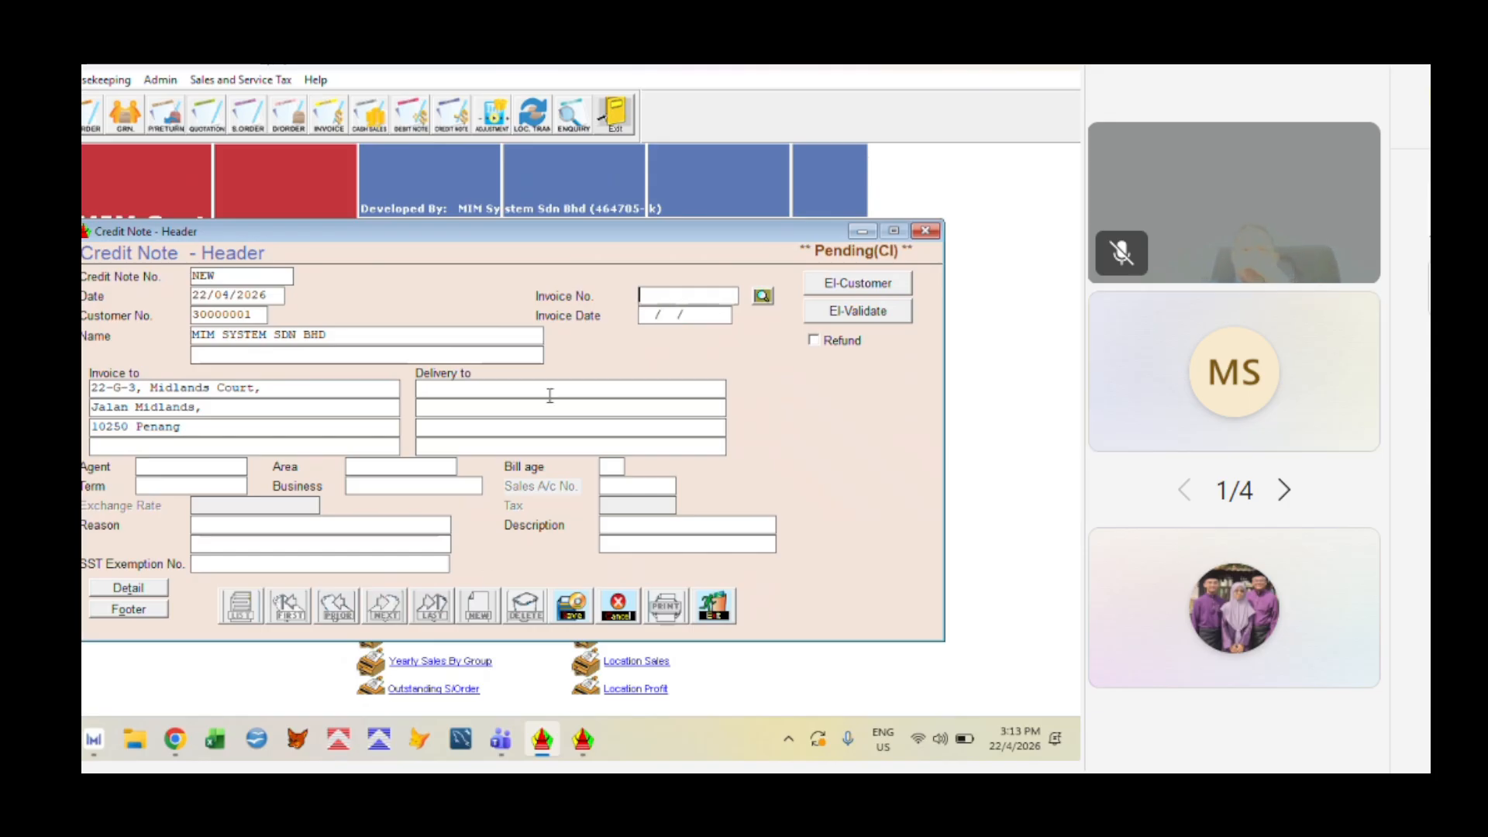
pyautogui.click(763, 296)
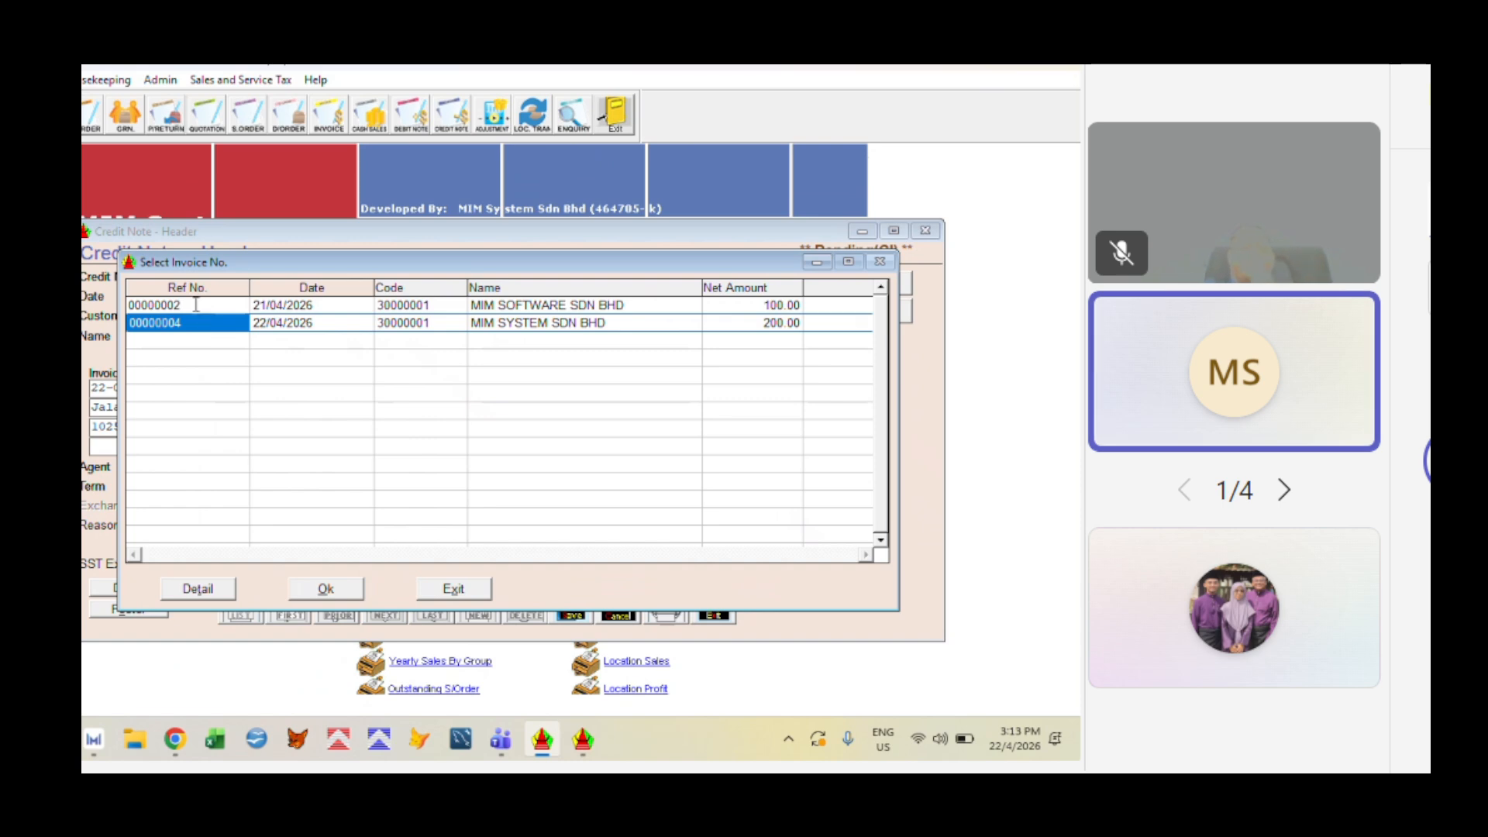
pyautogui.doubleClick(303, 305)
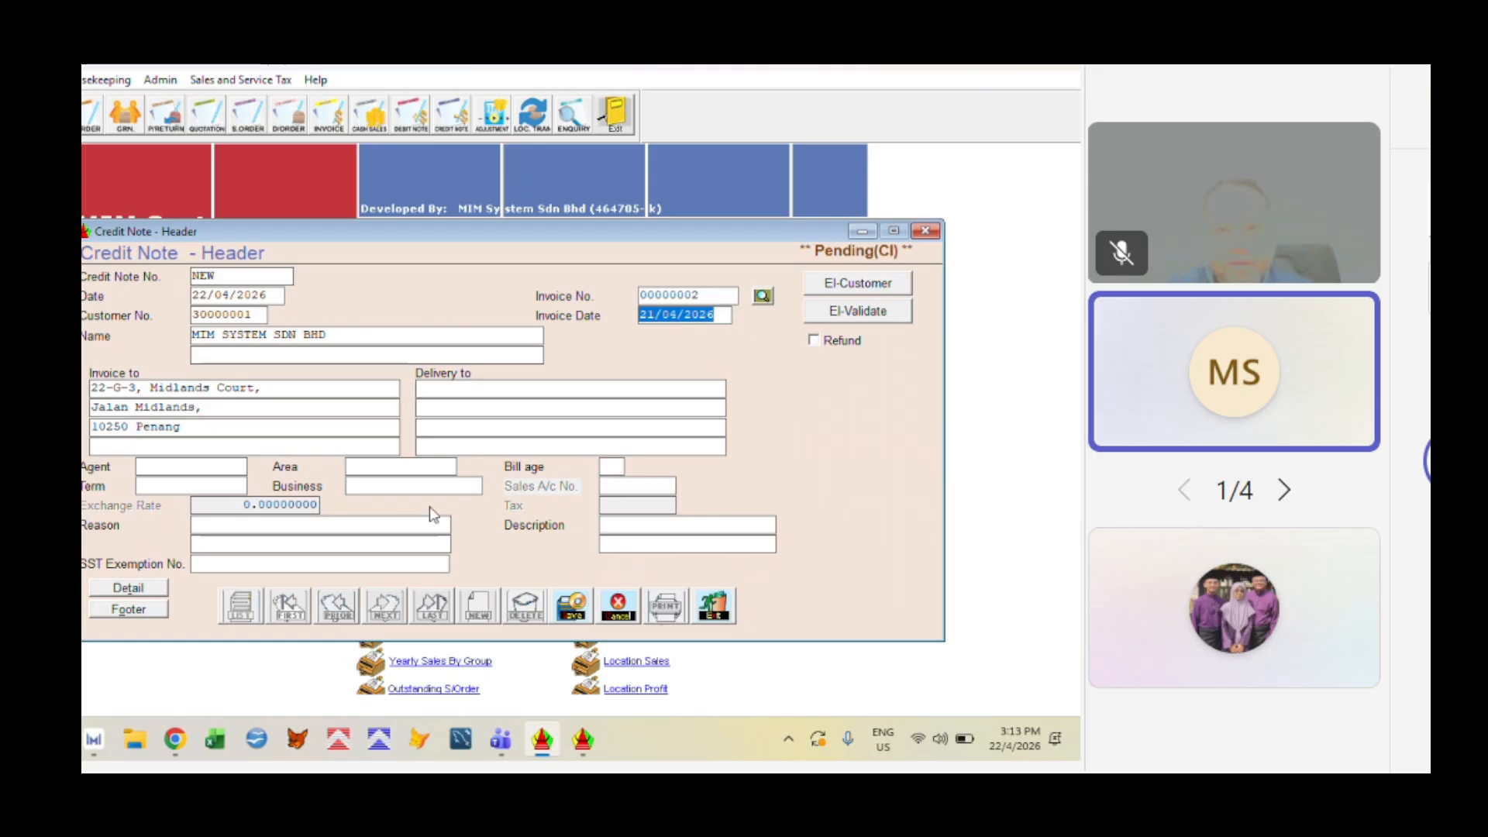
pyautogui.click(571, 605)
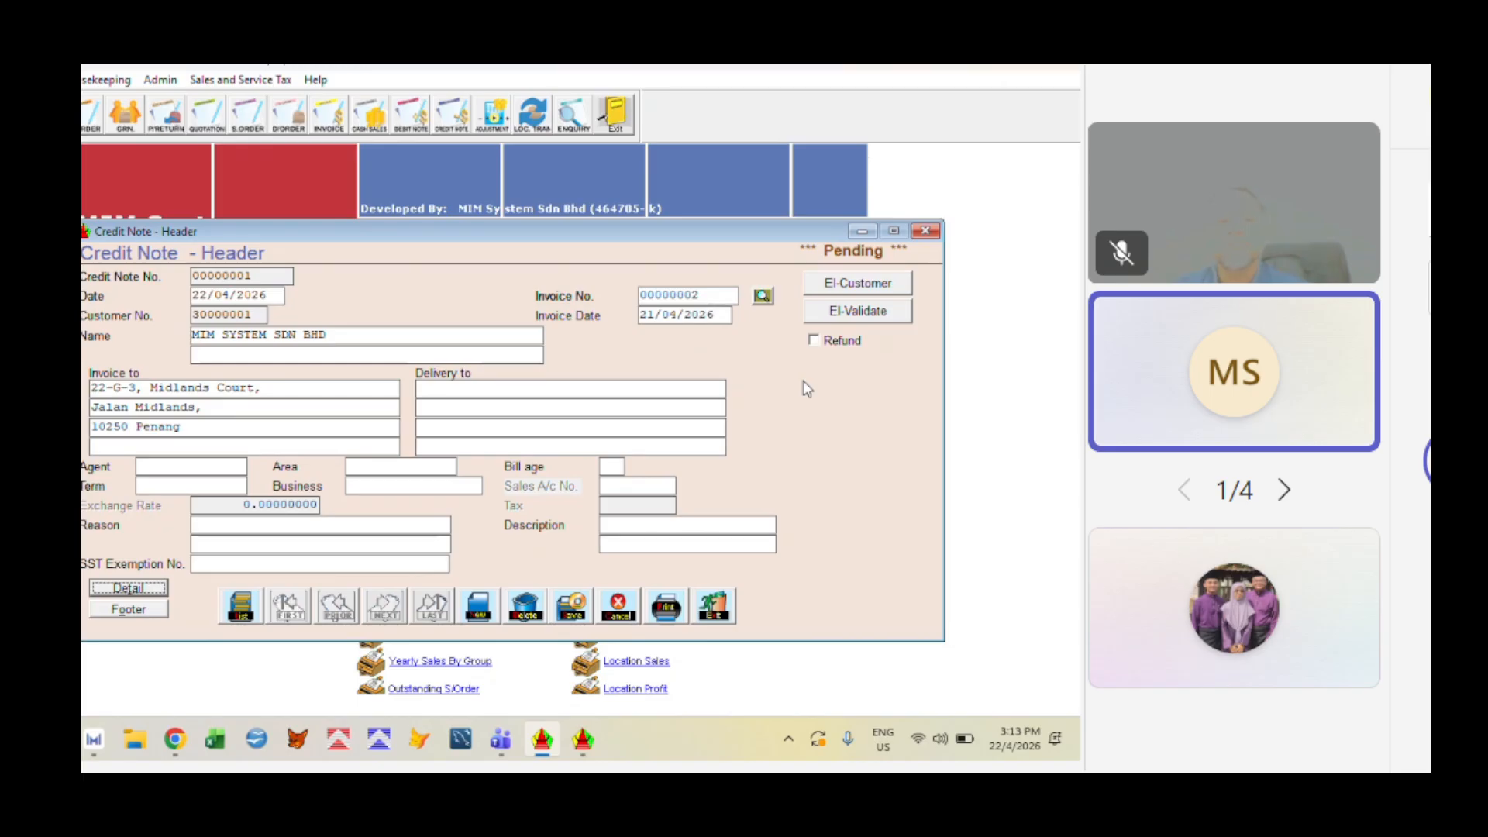
pyautogui.click(819, 341)
pyautogui.click(819, 339)
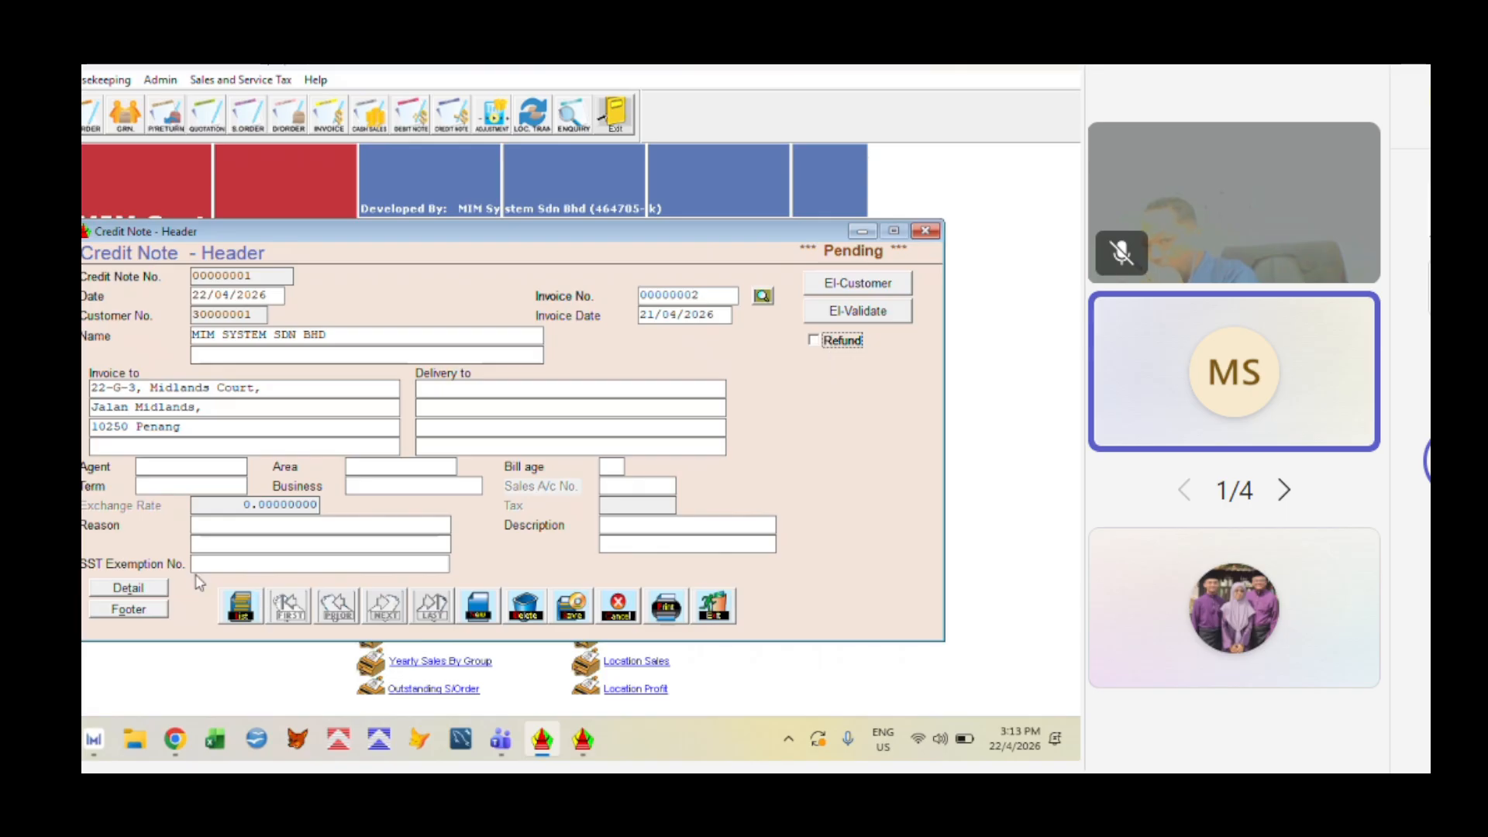
# Add item 001 with quantity 1 to the credit note, save the line and close the item details
pyautogui.click(155, 585)
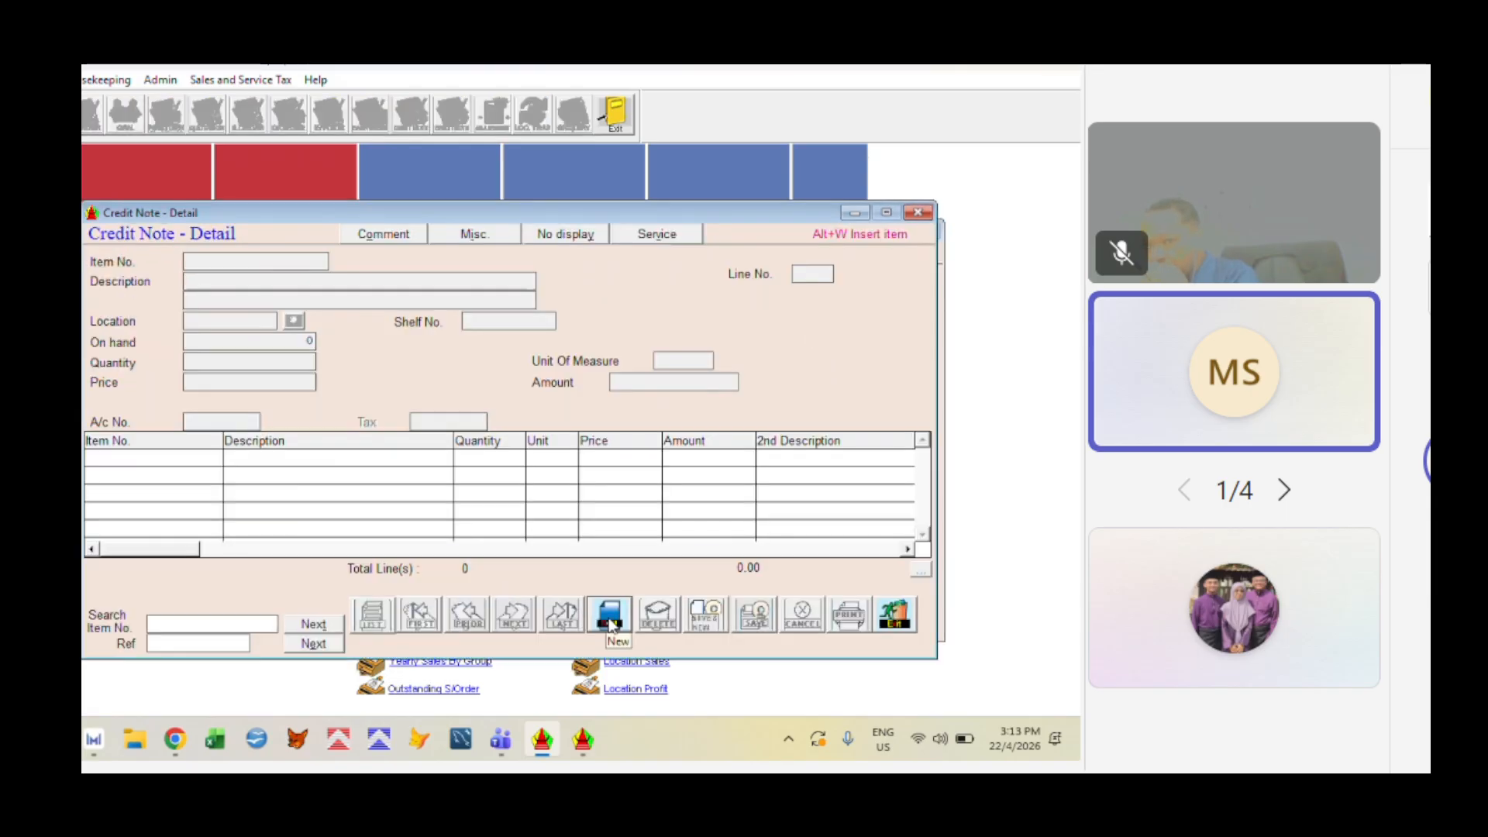
pyautogui.write('001')
pyautogui.press('Return')
pyautogui.press('Return')
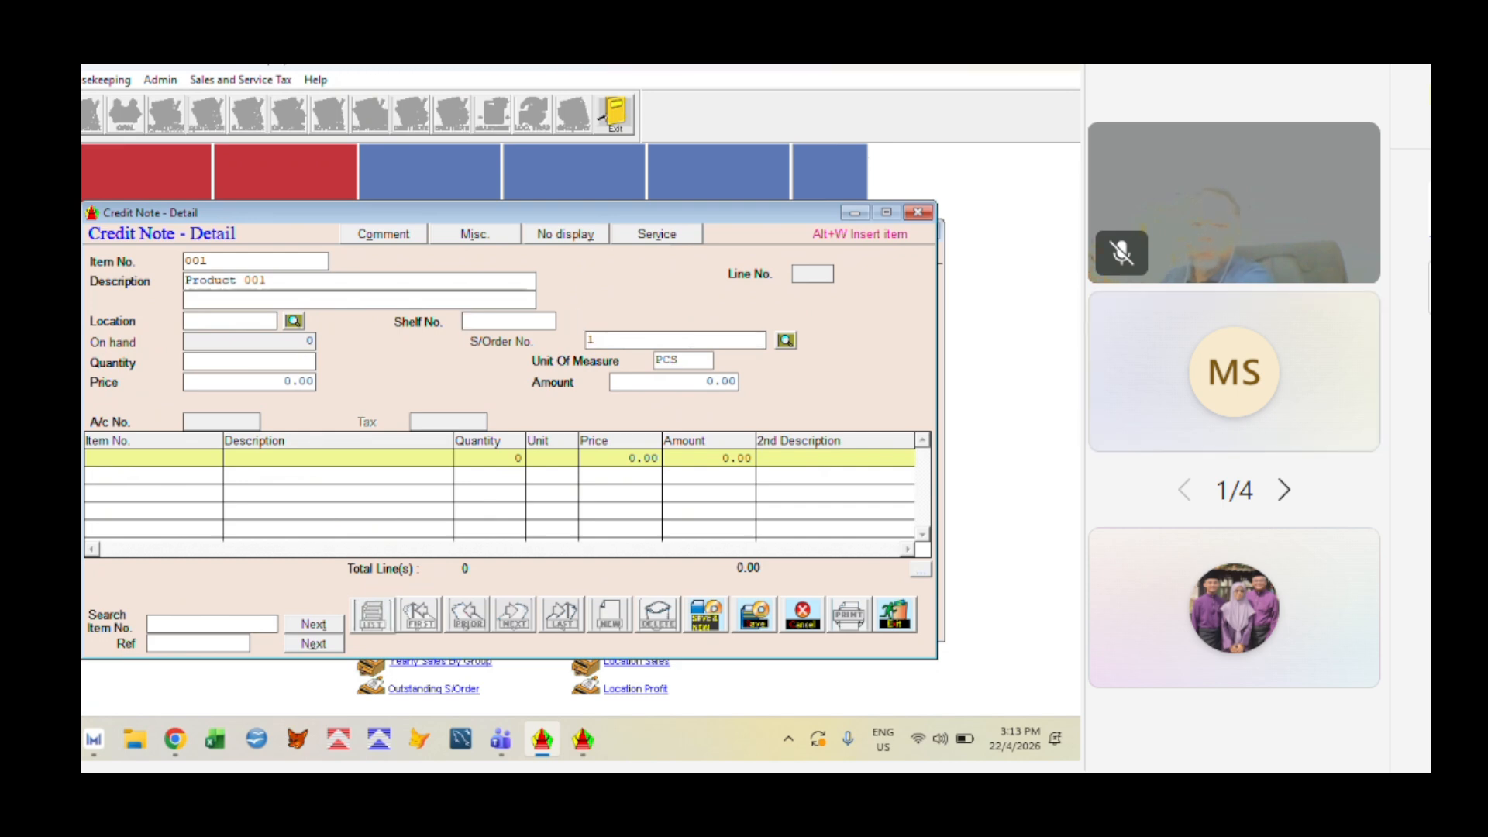
pyautogui.press('Return')
pyautogui.write('1')
pyautogui.press('Return')
pyautogui.press('Return')
pyautogui.press('Return')
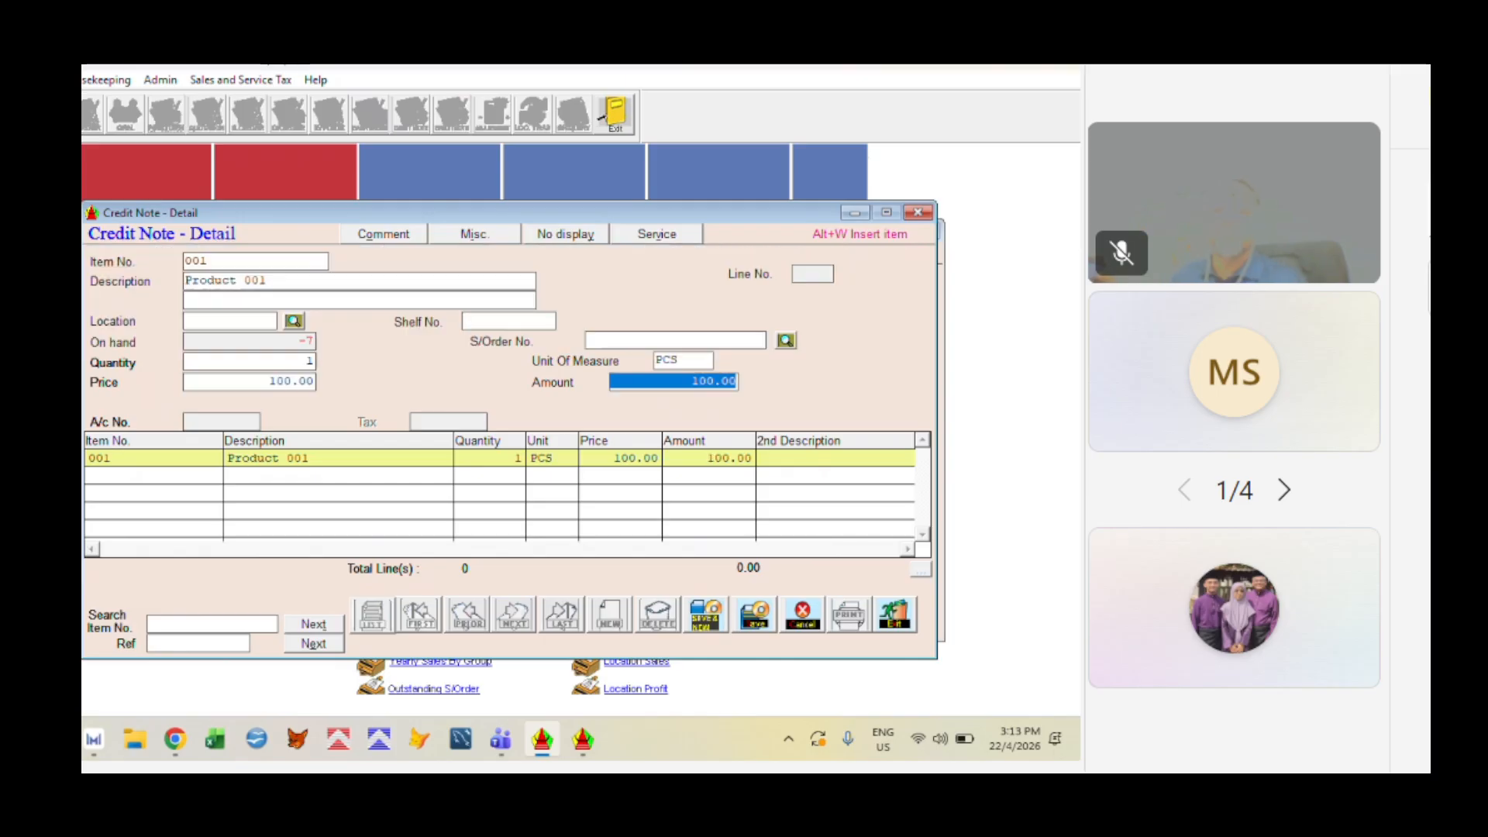
pyautogui.click(758, 618)
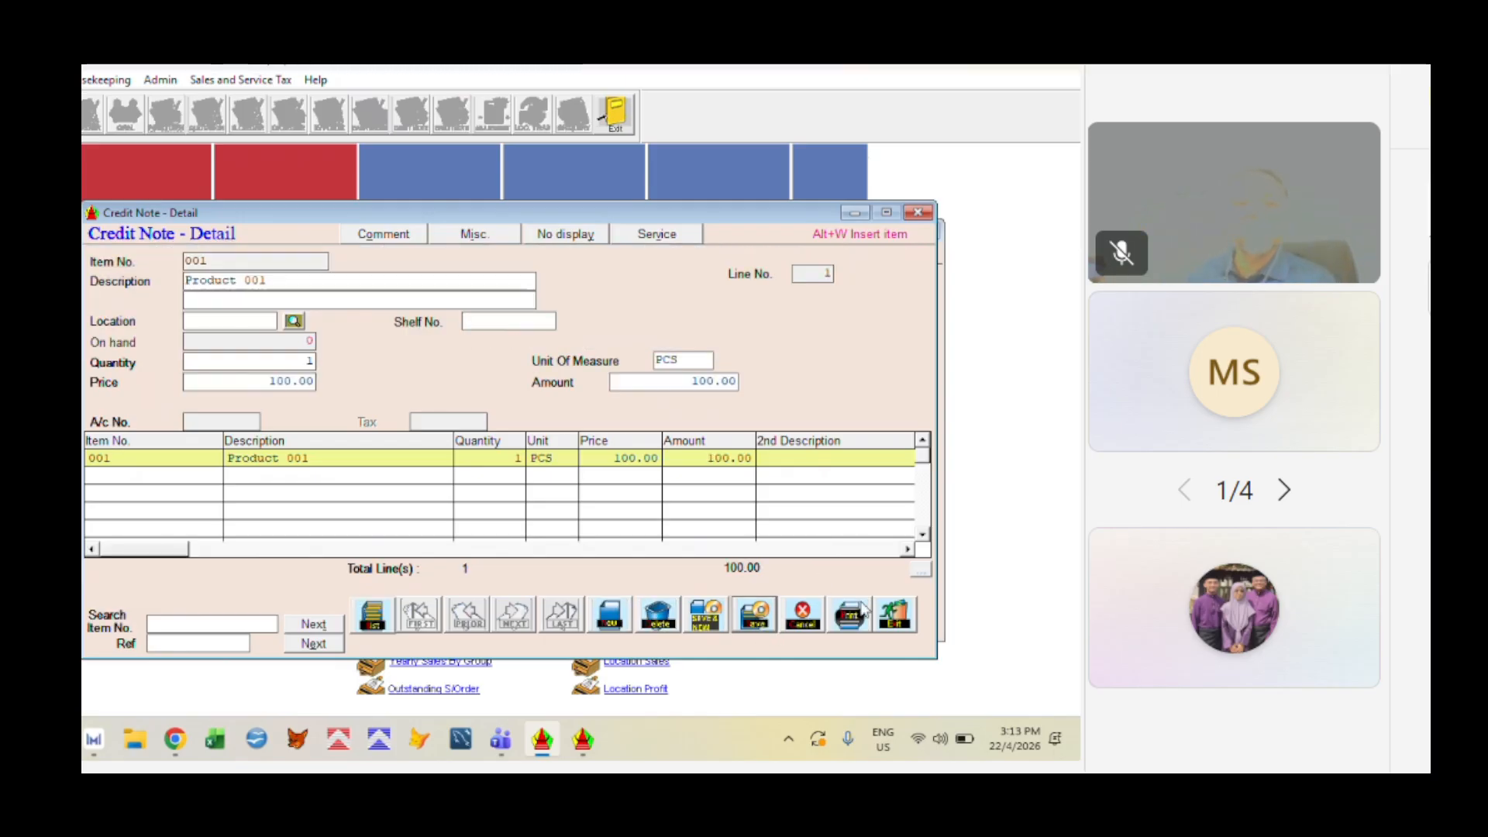
pyautogui.click(894, 615)
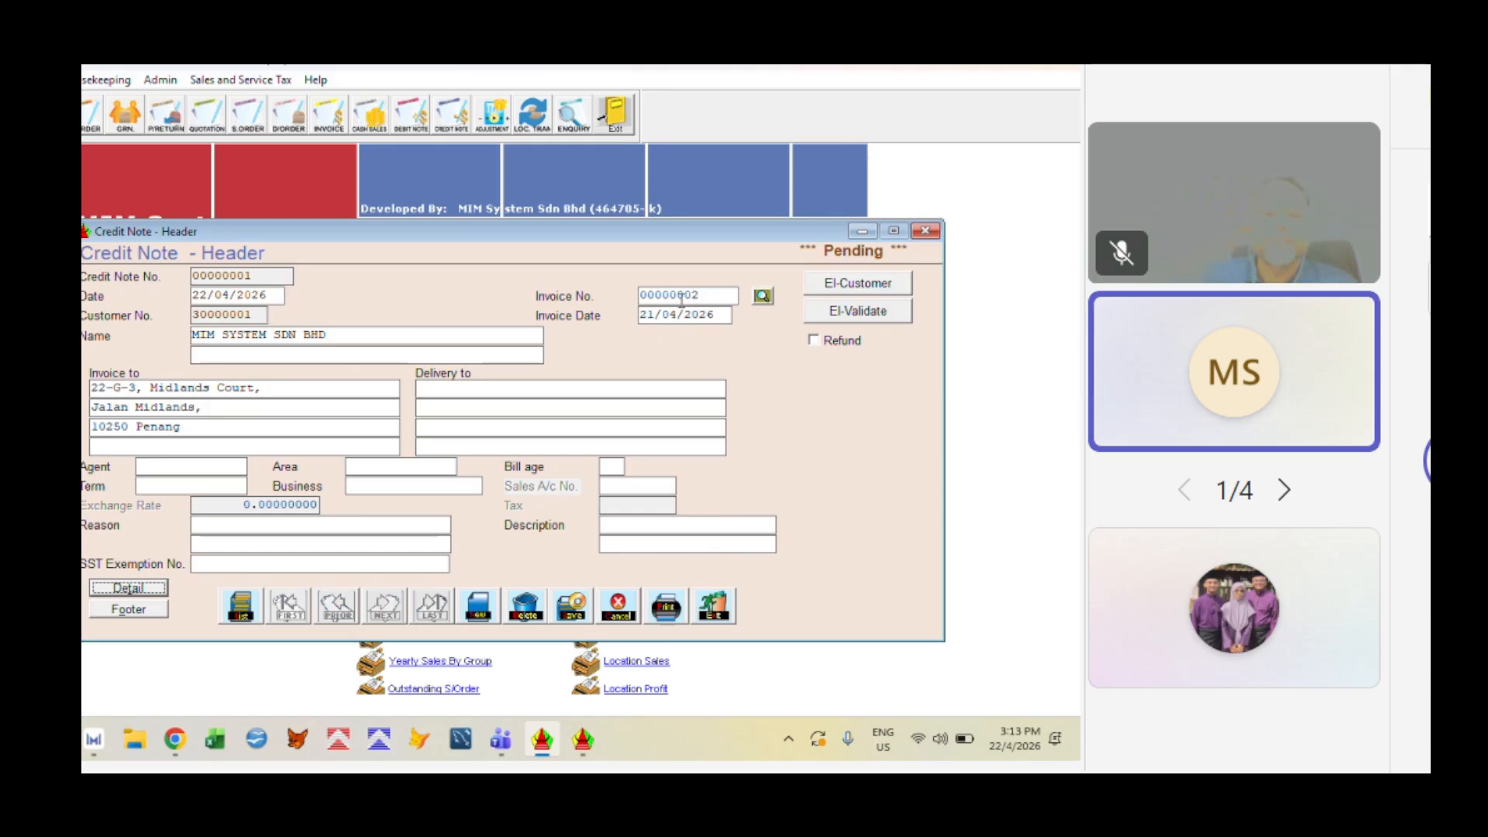
# Review the credit note's e-invoice customer information, submit the credit note to IRBM and close the bill listing
pyautogui.click(881, 289)
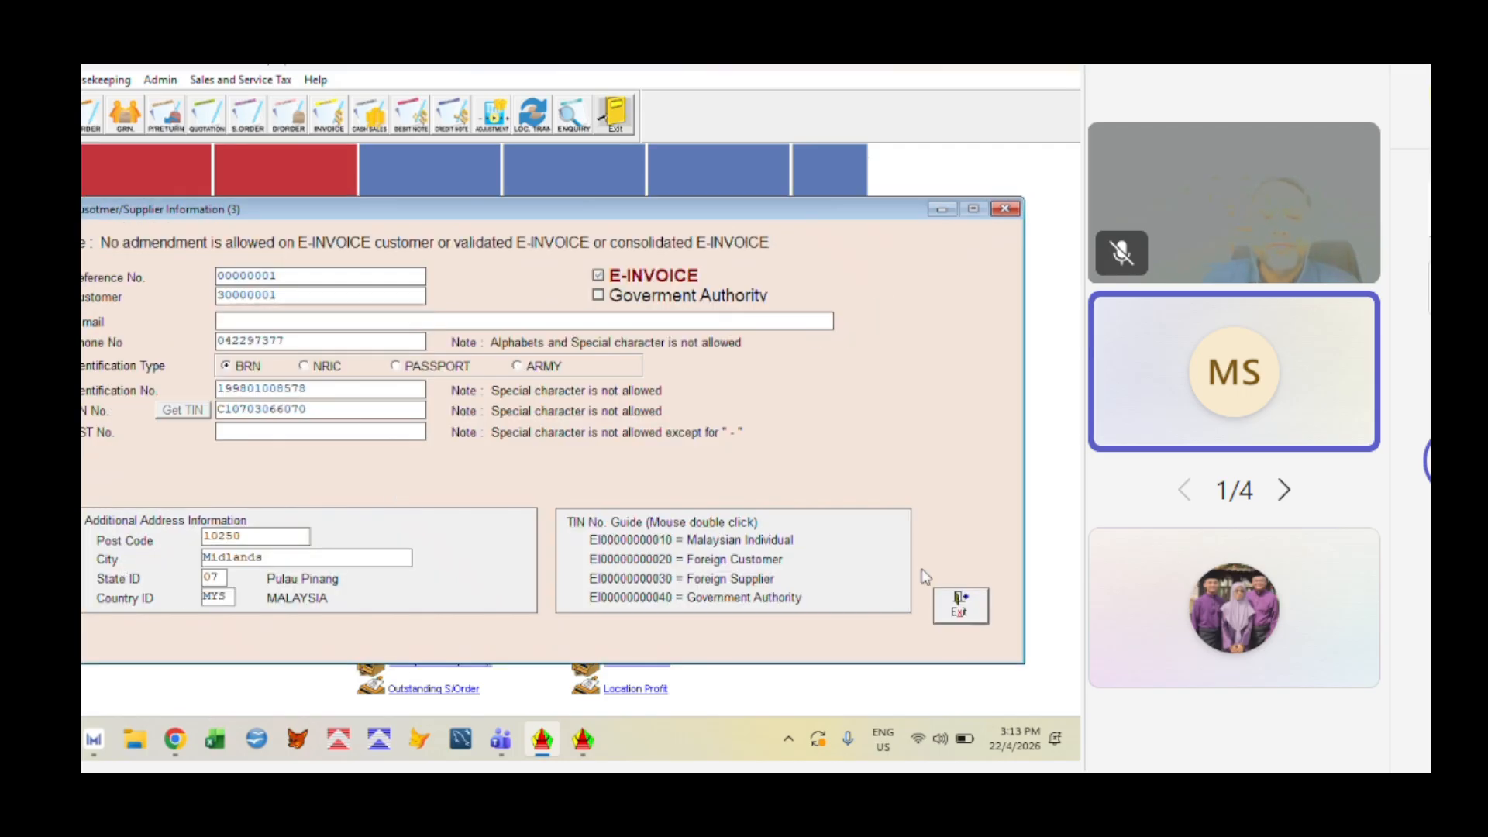
pyautogui.click(959, 603)
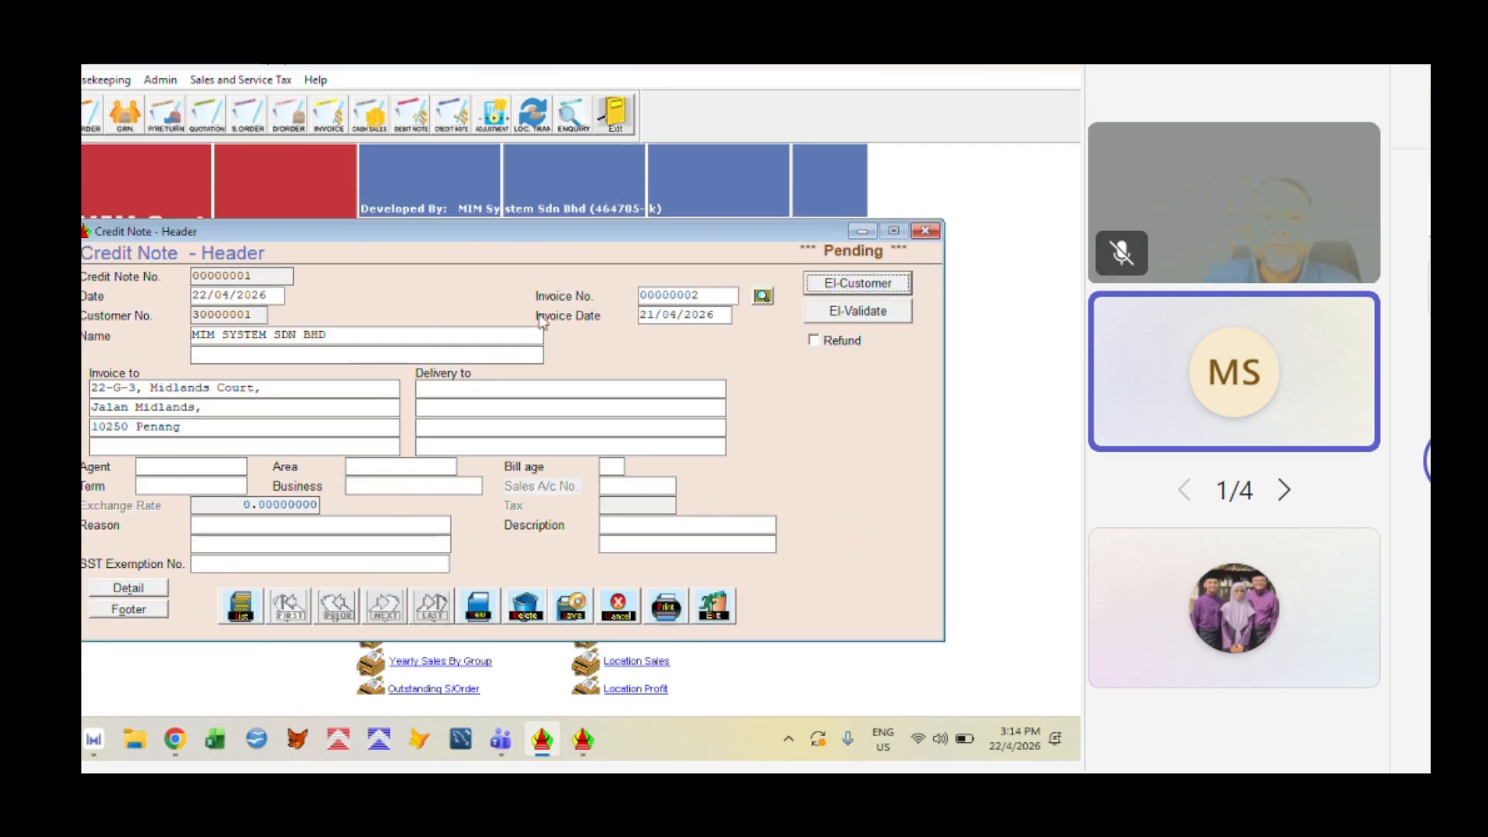
pyautogui.click(678, 612)
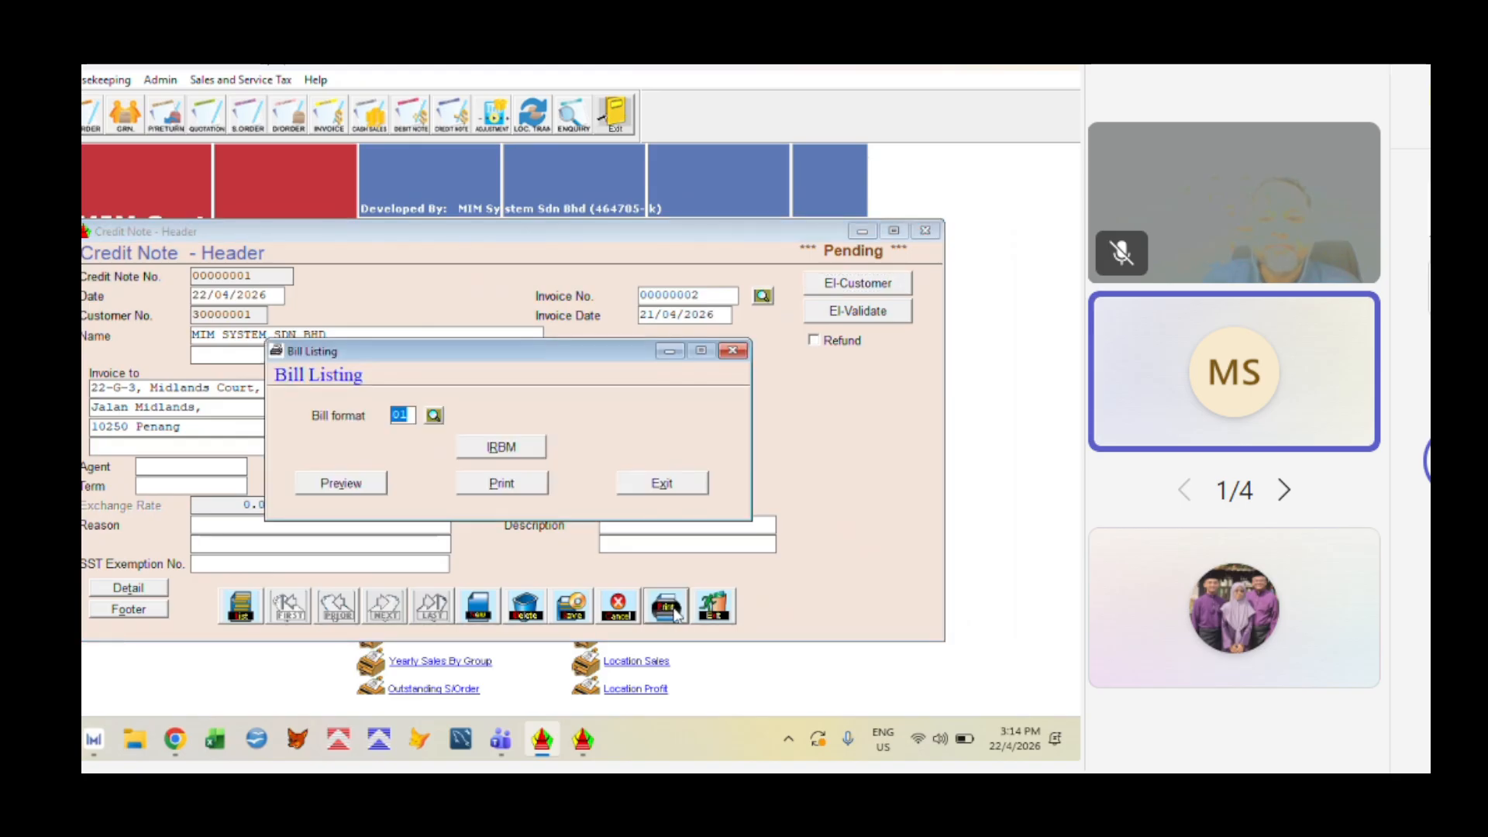
pyautogui.click(531, 453)
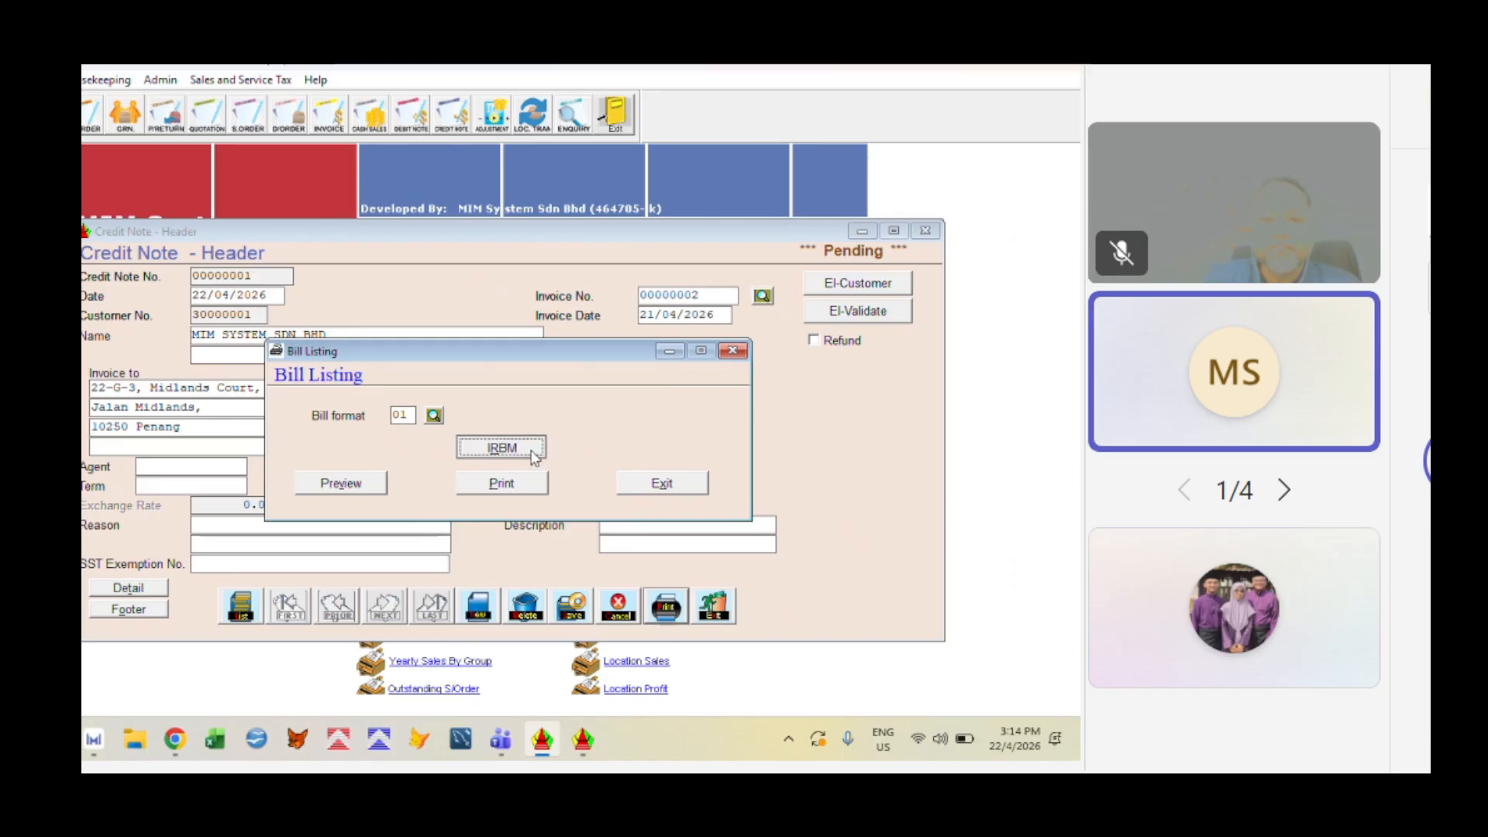
pyautogui.click(463, 454)
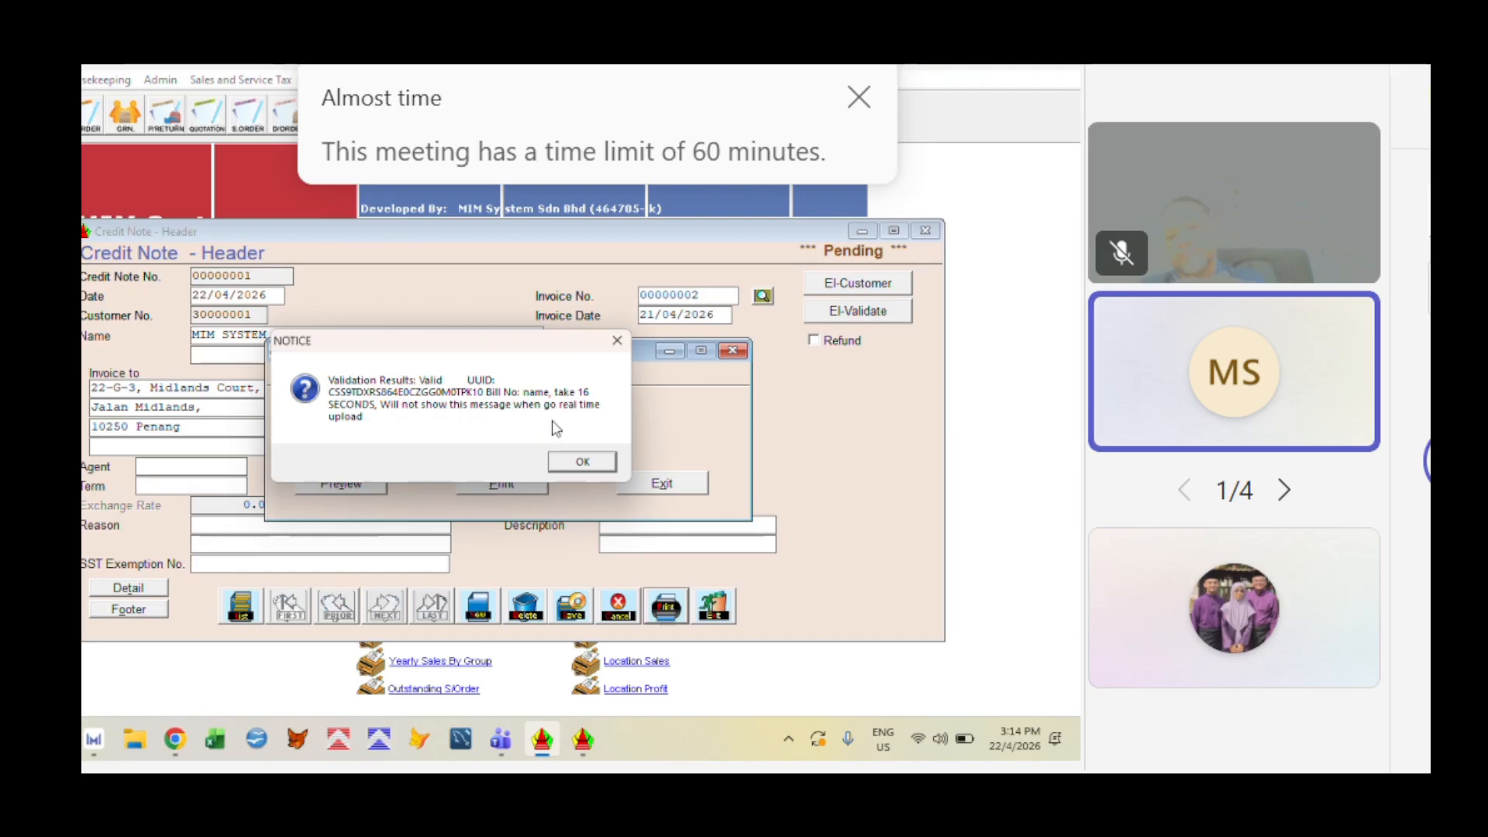
pyautogui.click(587, 463)
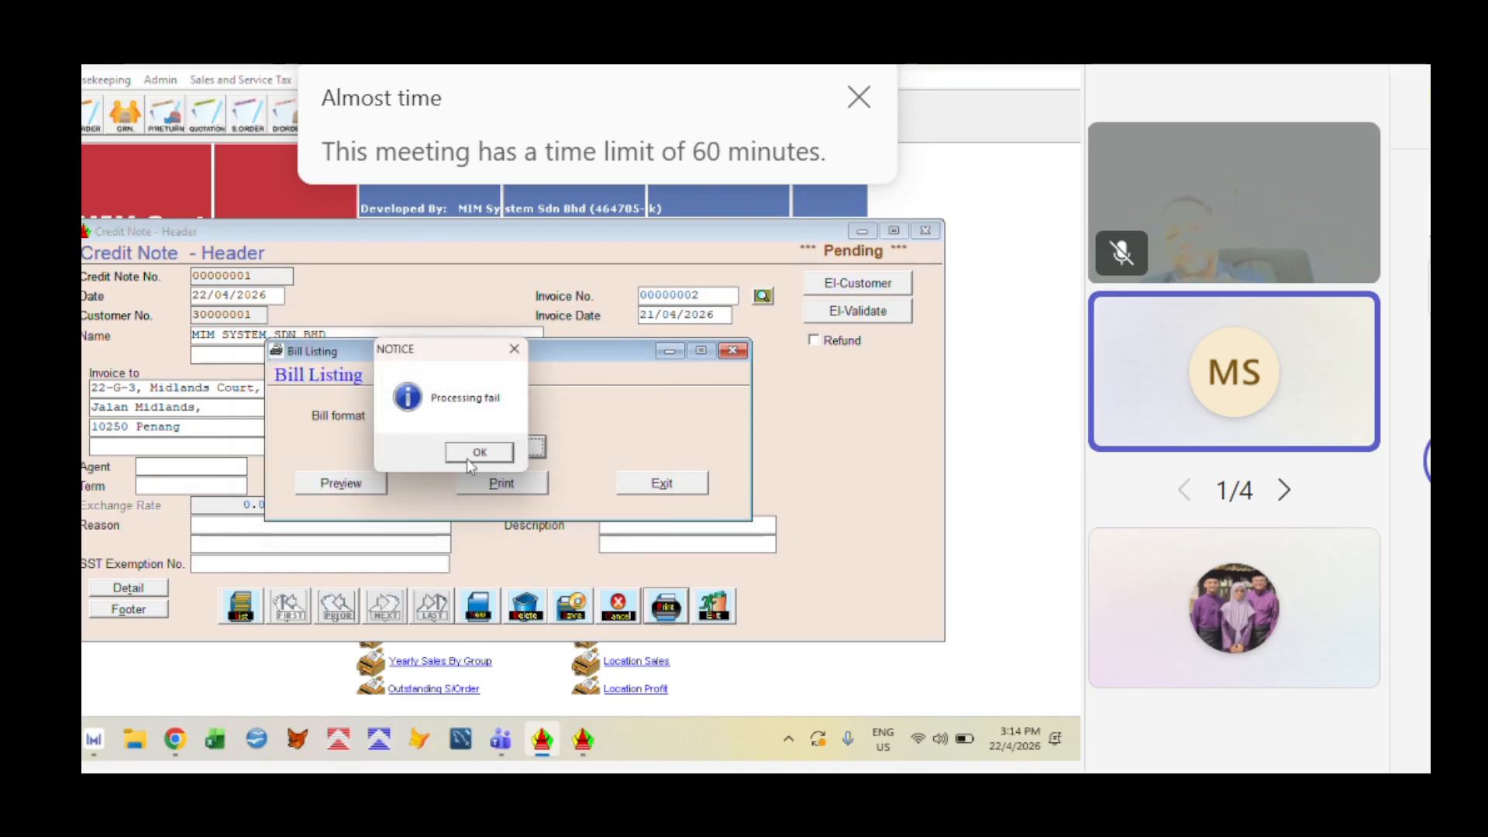
pyautogui.click(487, 446)
pyautogui.click(681, 486)
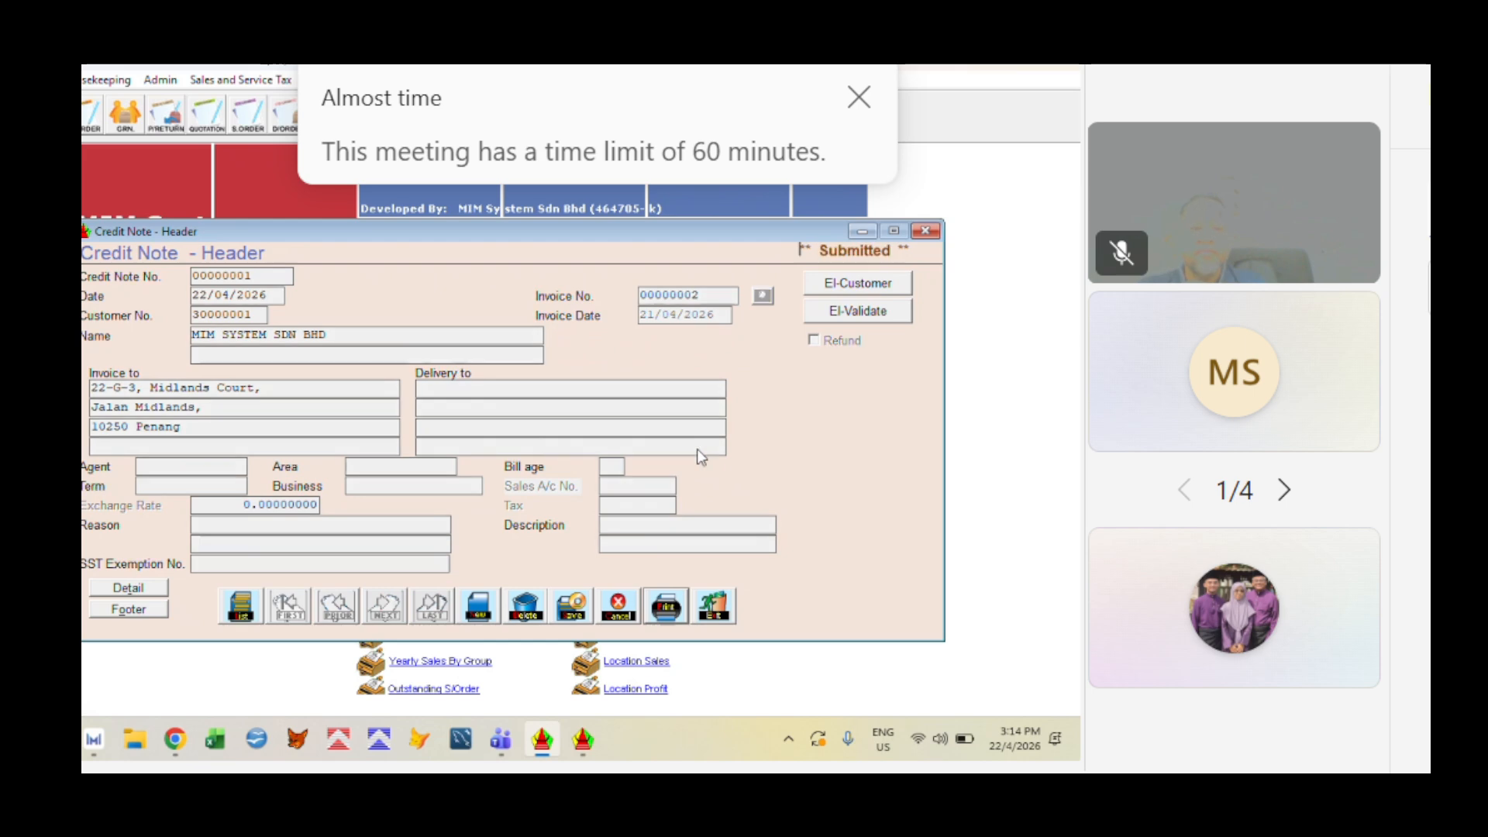
# Examine the credit note's e-invoice validation status, including its validation ID and link, and close the status window
pyautogui.click(857, 311)
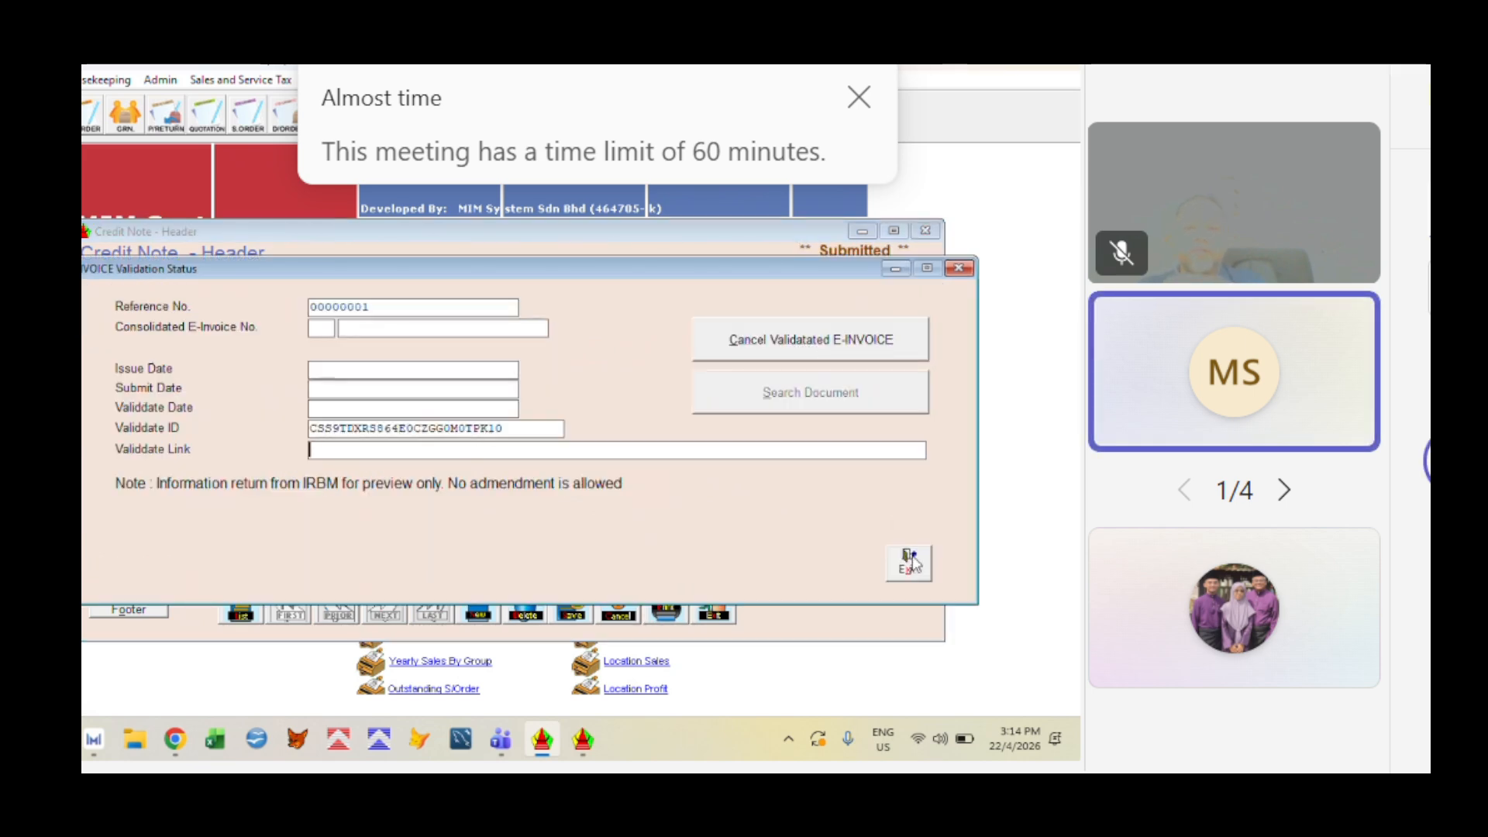
pyautogui.moveTo(516, 427); pyautogui.dragTo(259, 415)
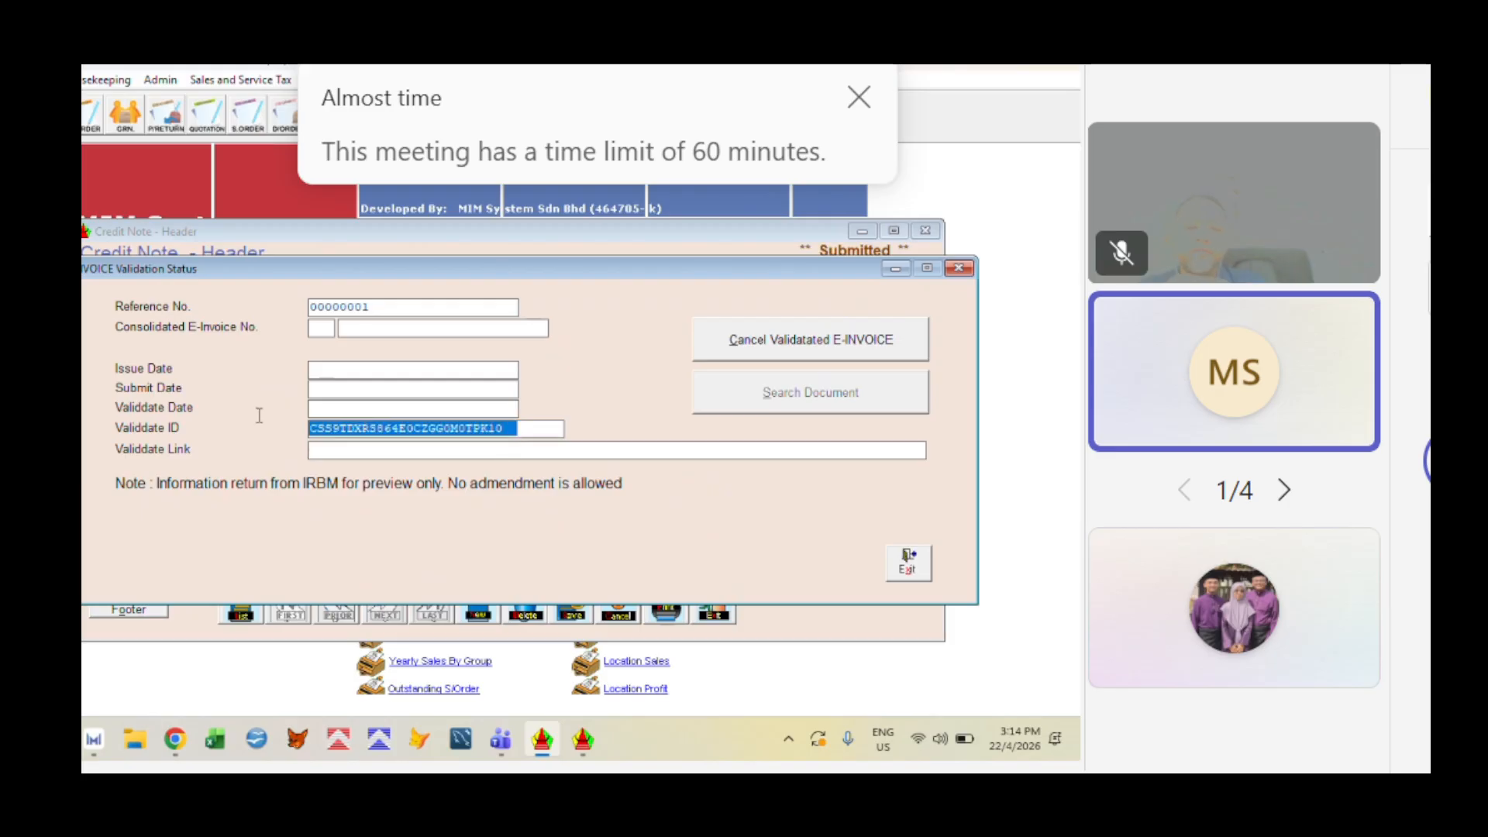
pyautogui.click(908, 562)
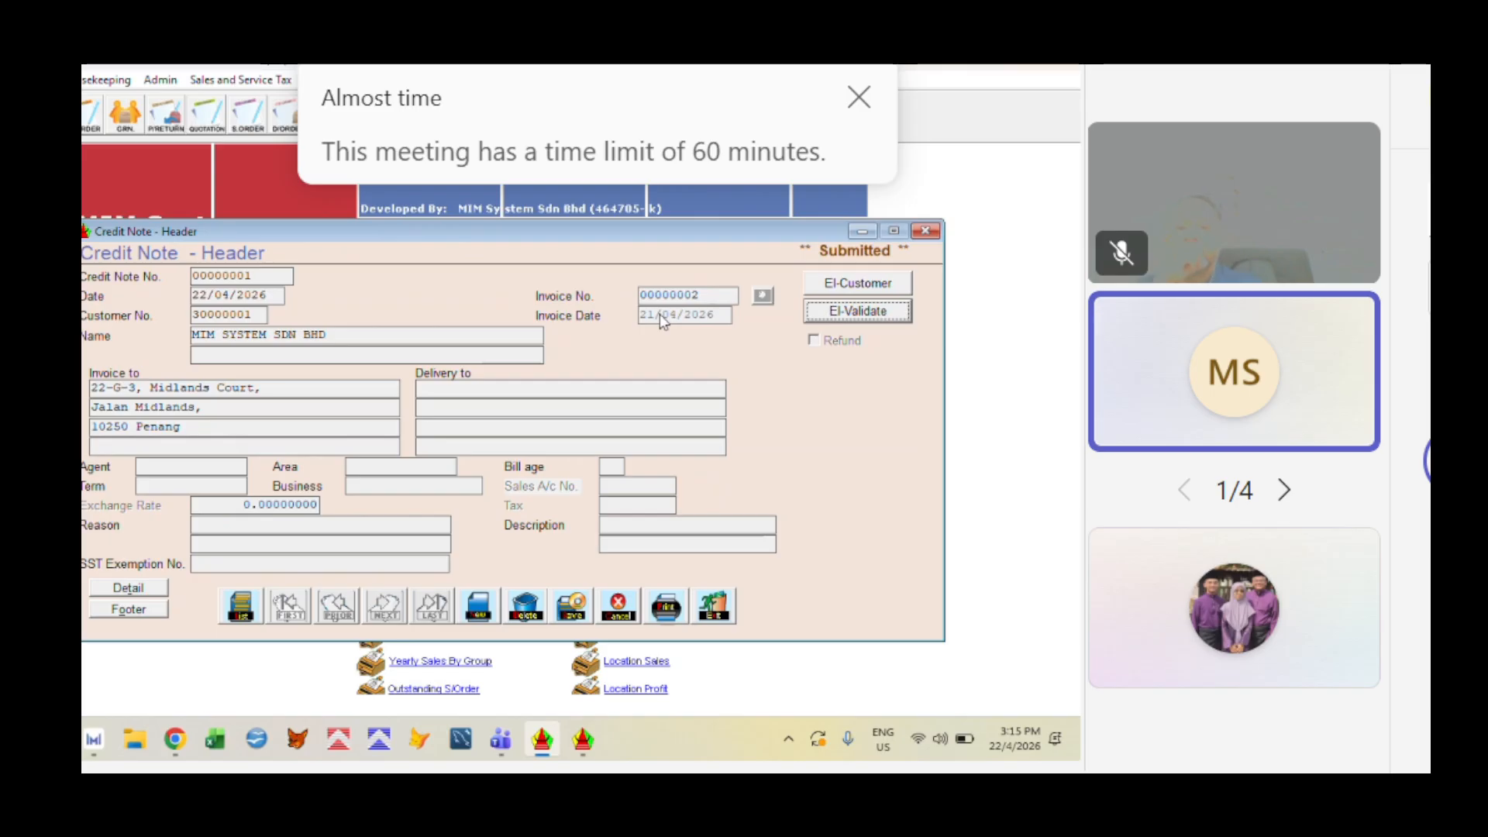
pyautogui.click(832, 311)
pyautogui.click(905, 563)
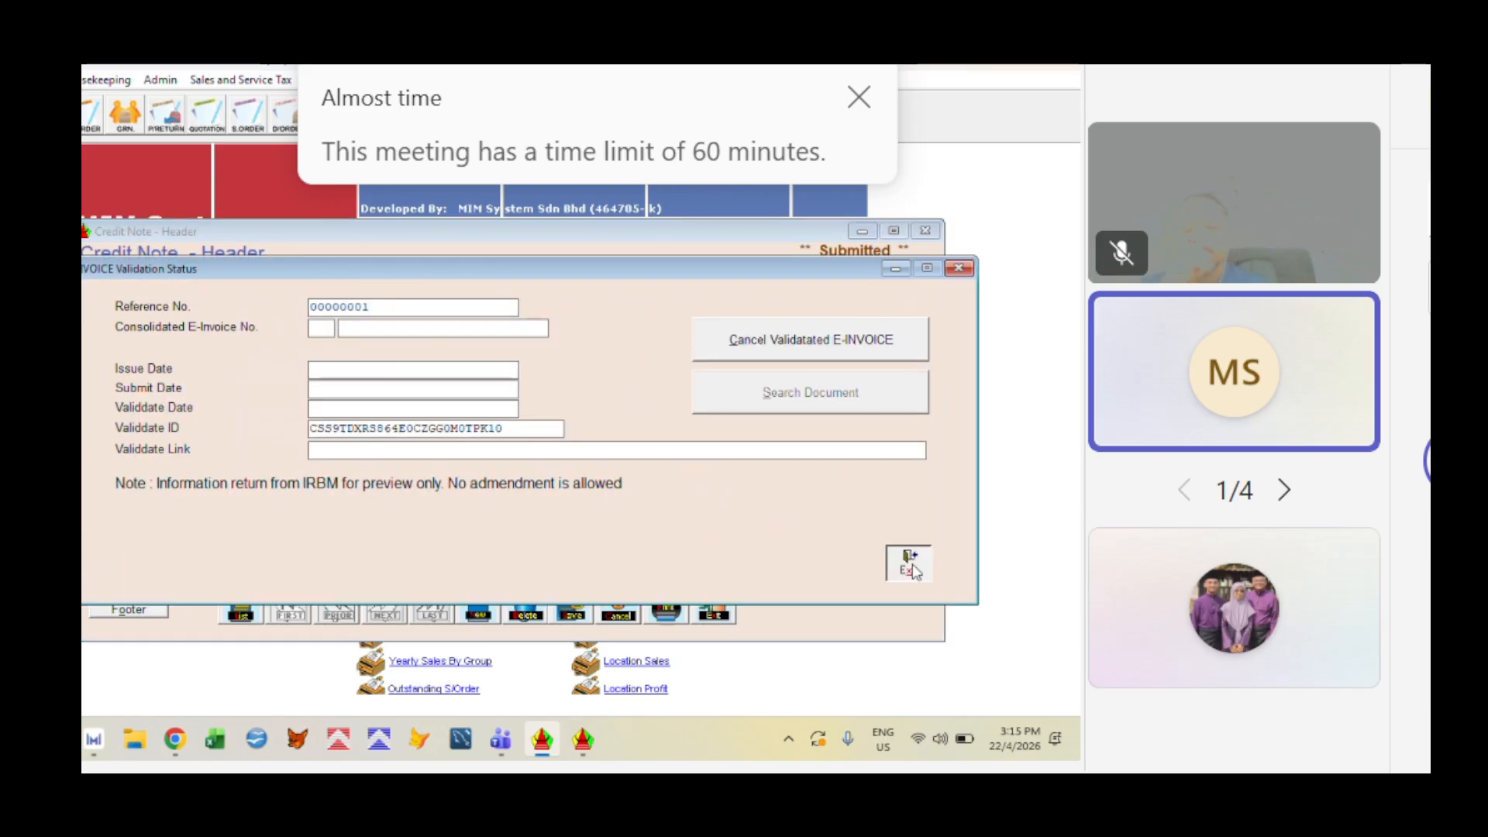
# Submit the credit note to IRBM again to update its status, and close the bill listing and the credit note
pyautogui.click(666, 608)
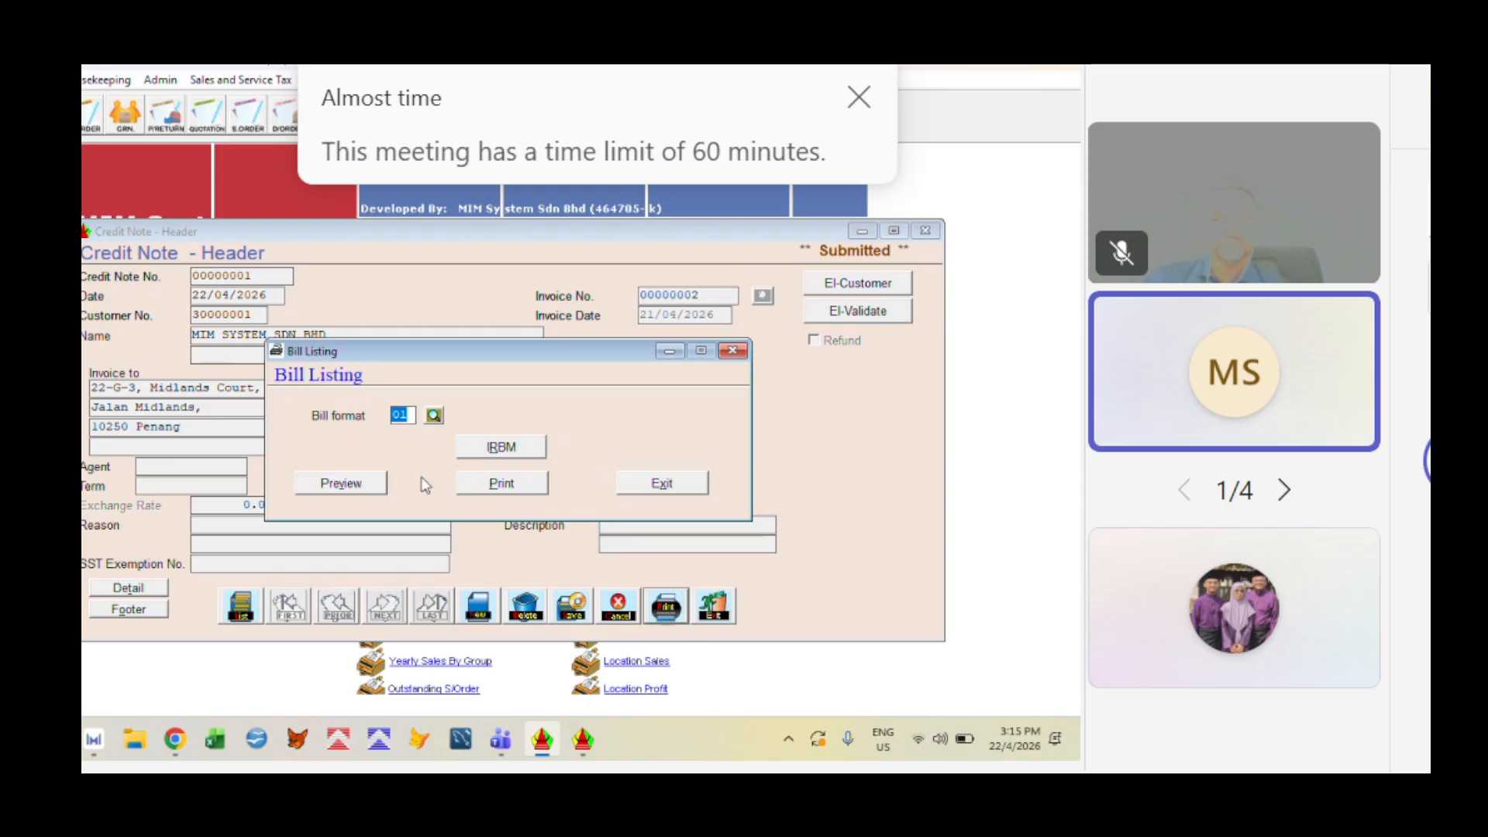
pyautogui.click(502, 449)
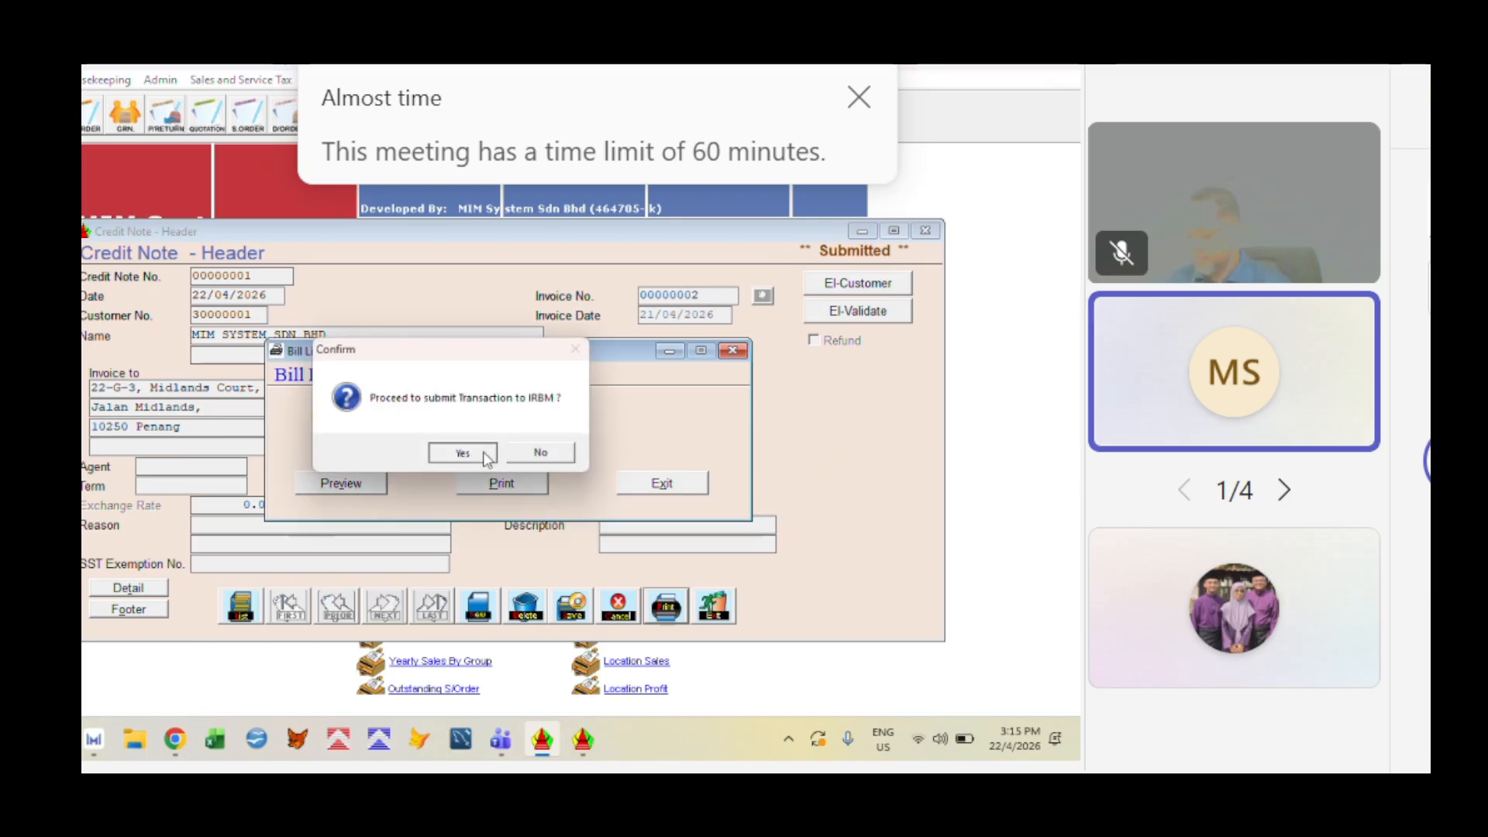
pyautogui.click(474, 453)
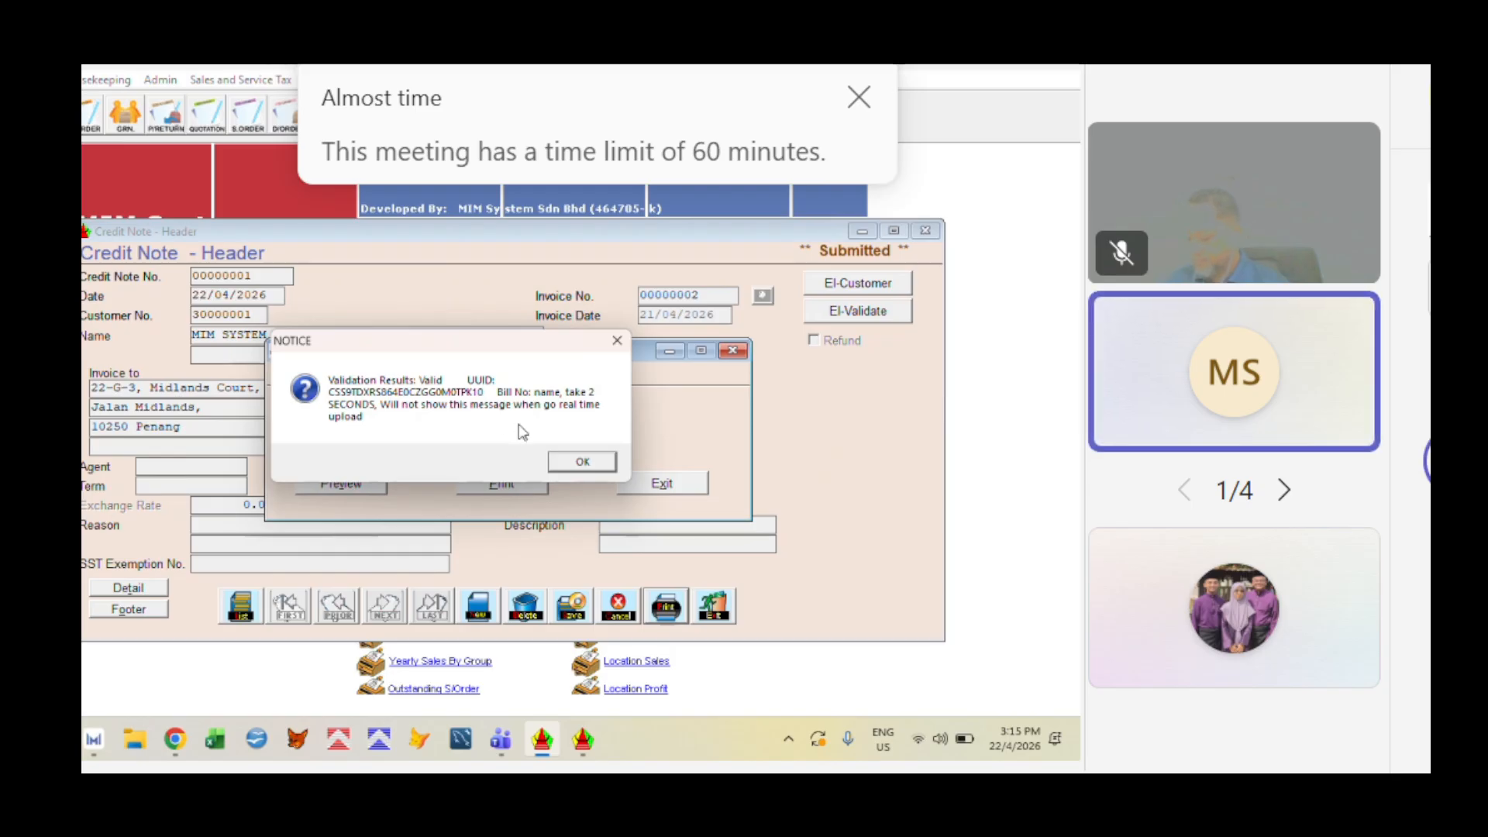
pyautogui.click(582, 461)
pyautogui.click(506, 453)
pyautogui.click(662, 483)
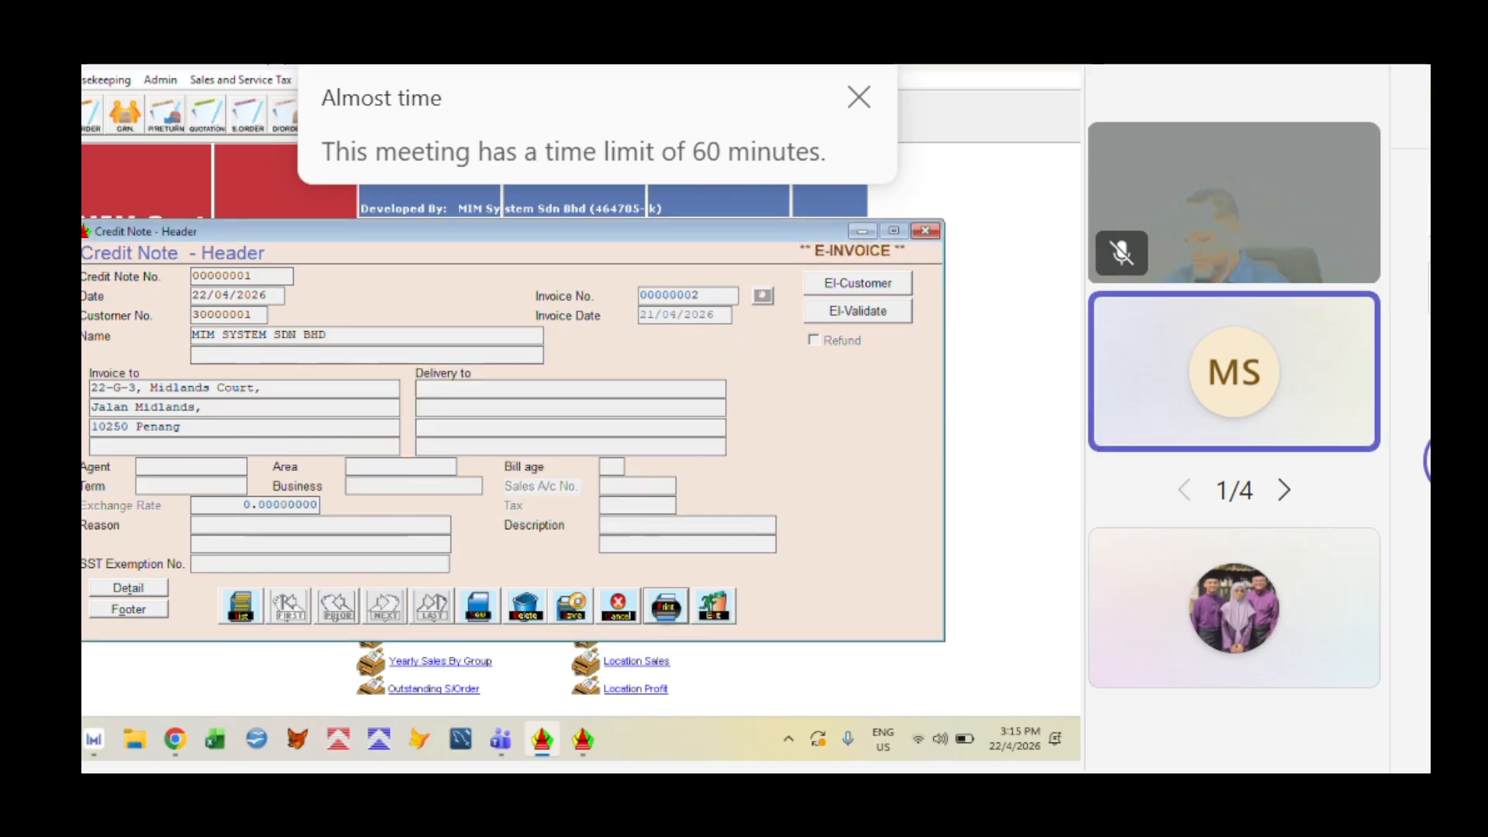
pyautogui.click(714, 610)
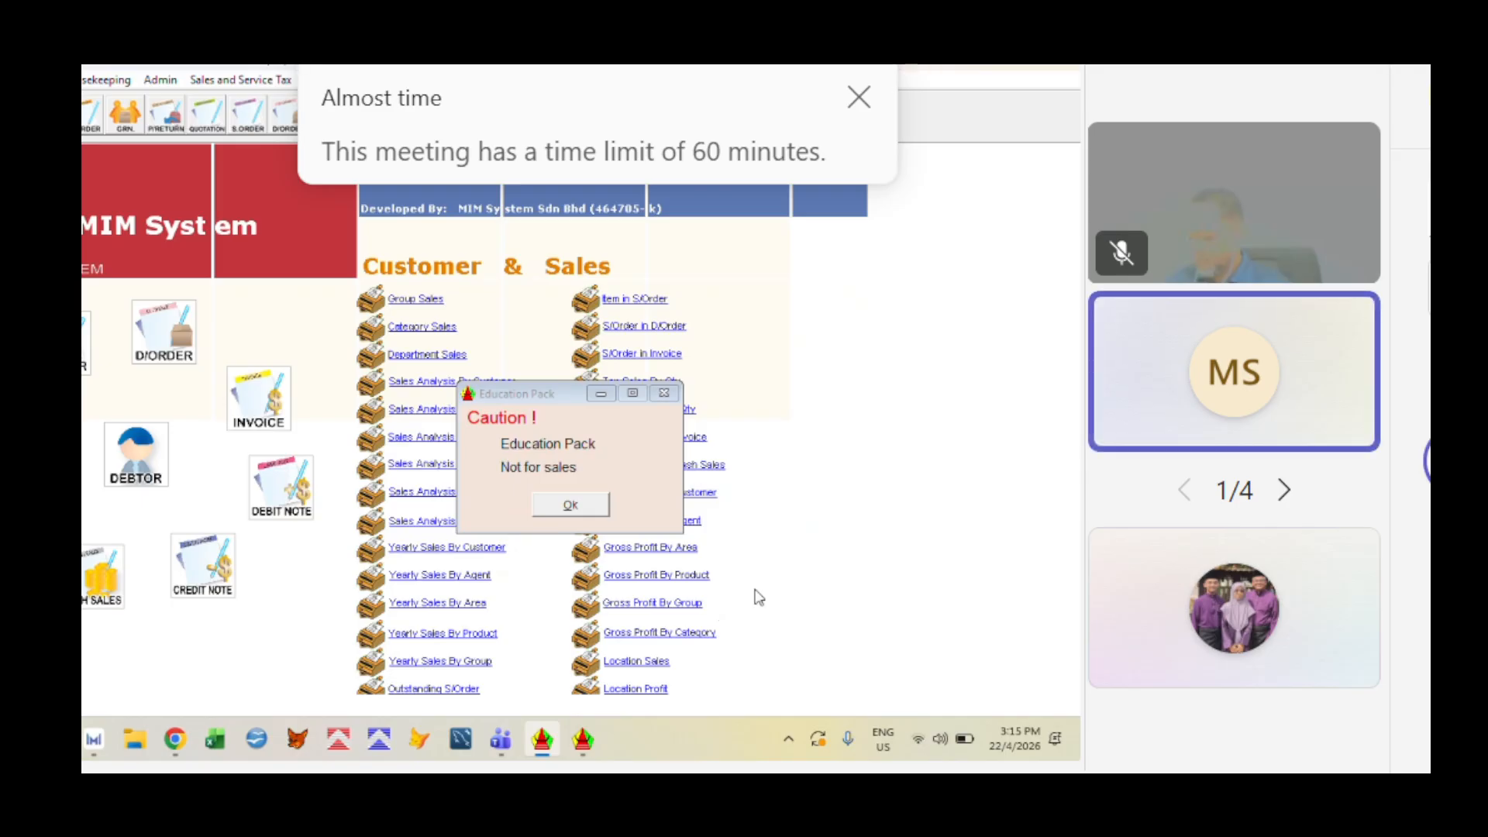
# Start a new invoice, fill in the customer number and open its item details for a new line
pyautogui.click(47, 79)
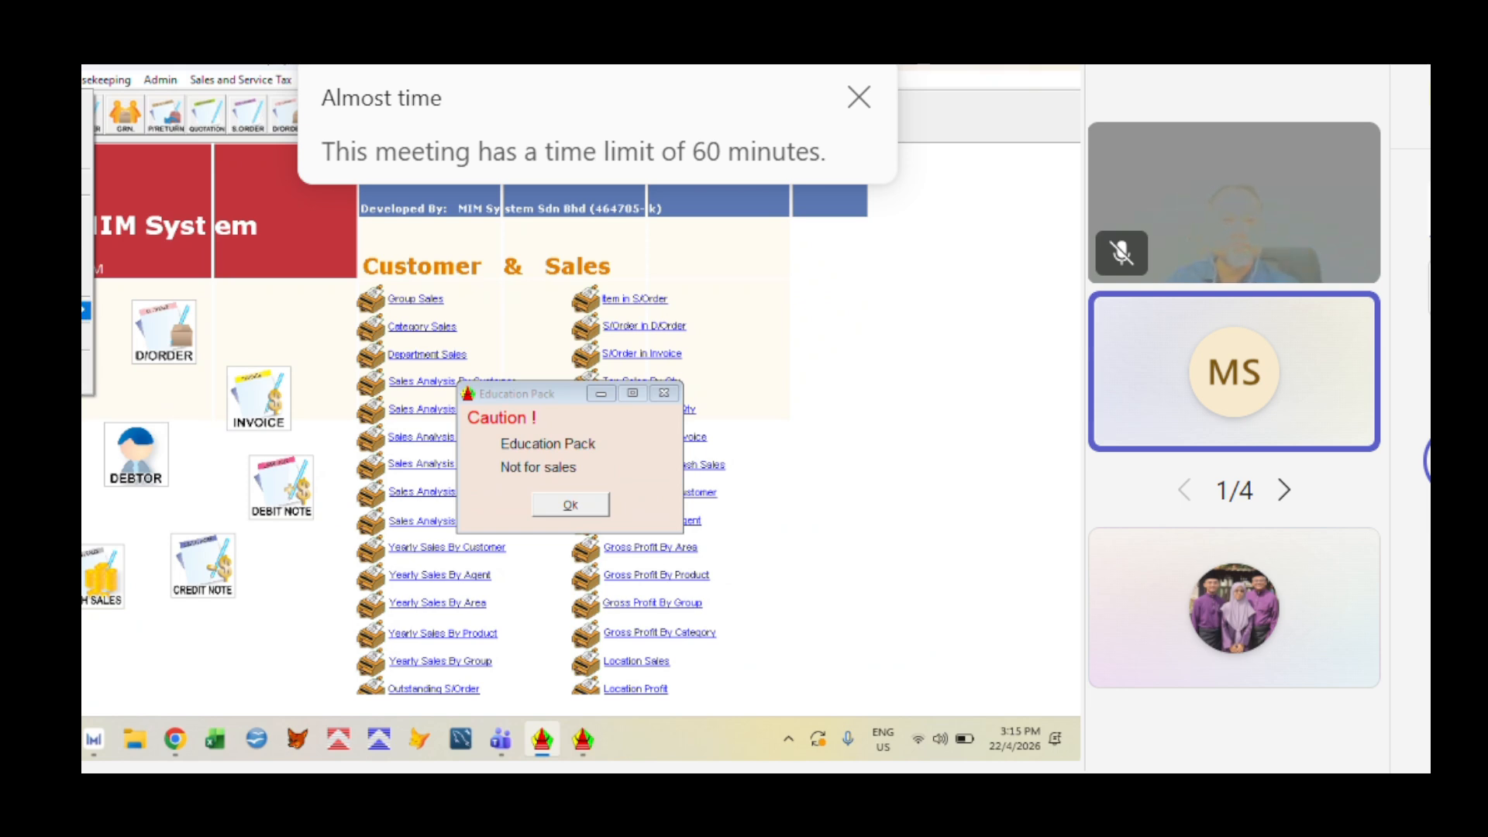
pyautogui.click(85, 265)
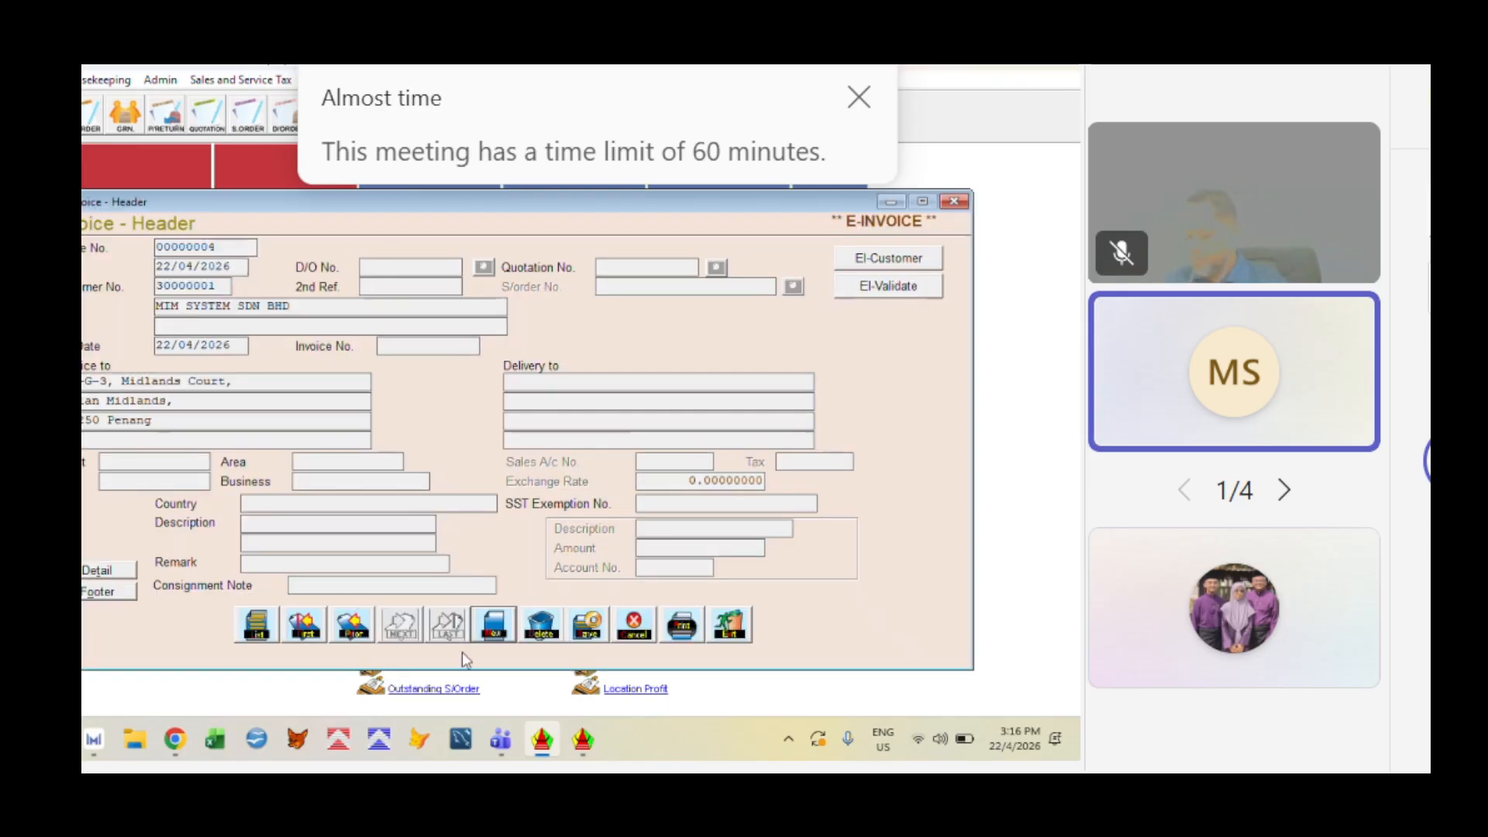
pyautogui.click(494, 626)
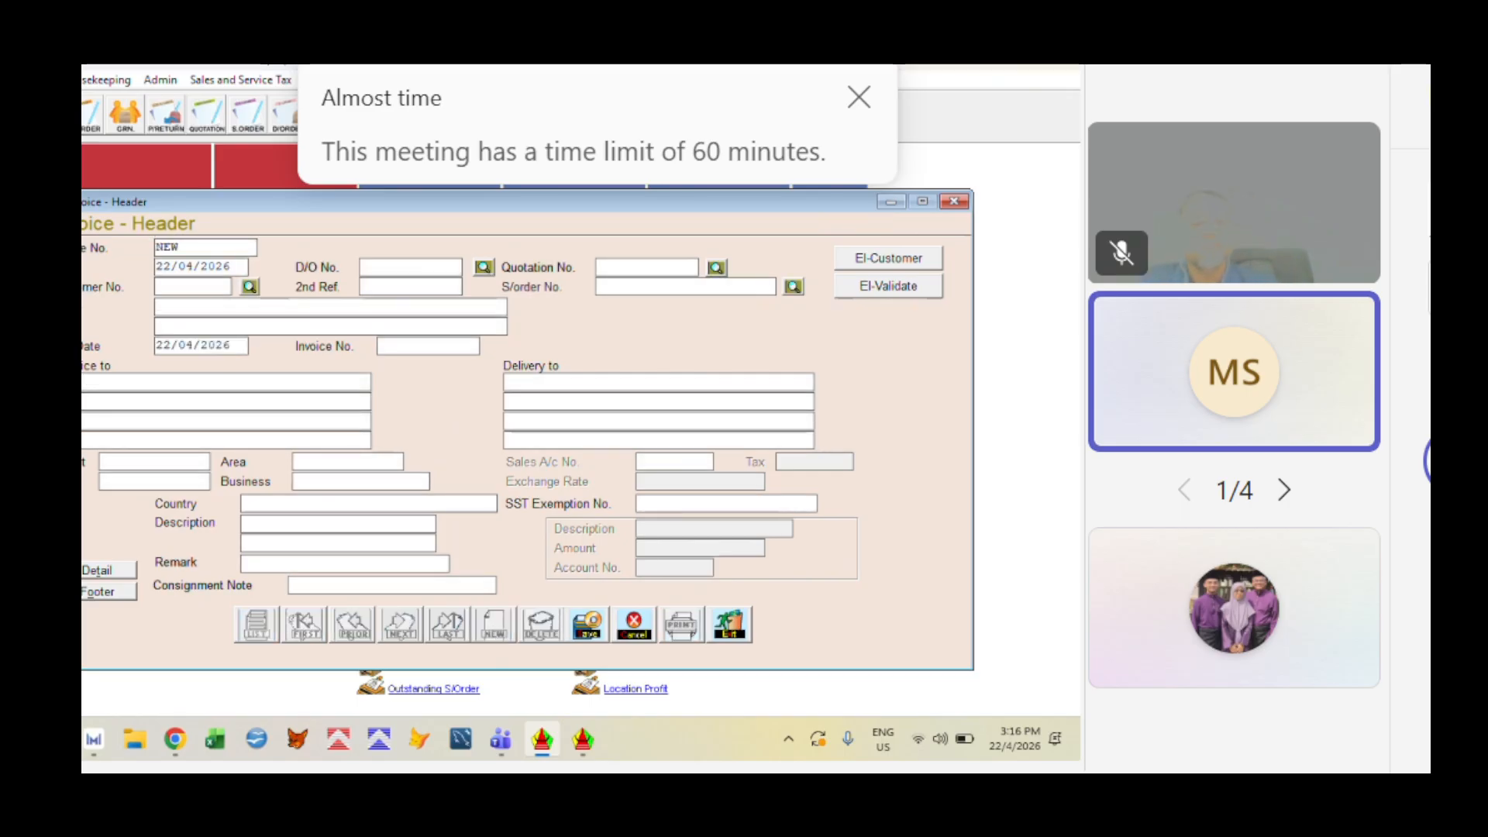
pyautogui.write('30000001')
pyautogui.press('Return')
pyautogui.hotkey('alt', 't')
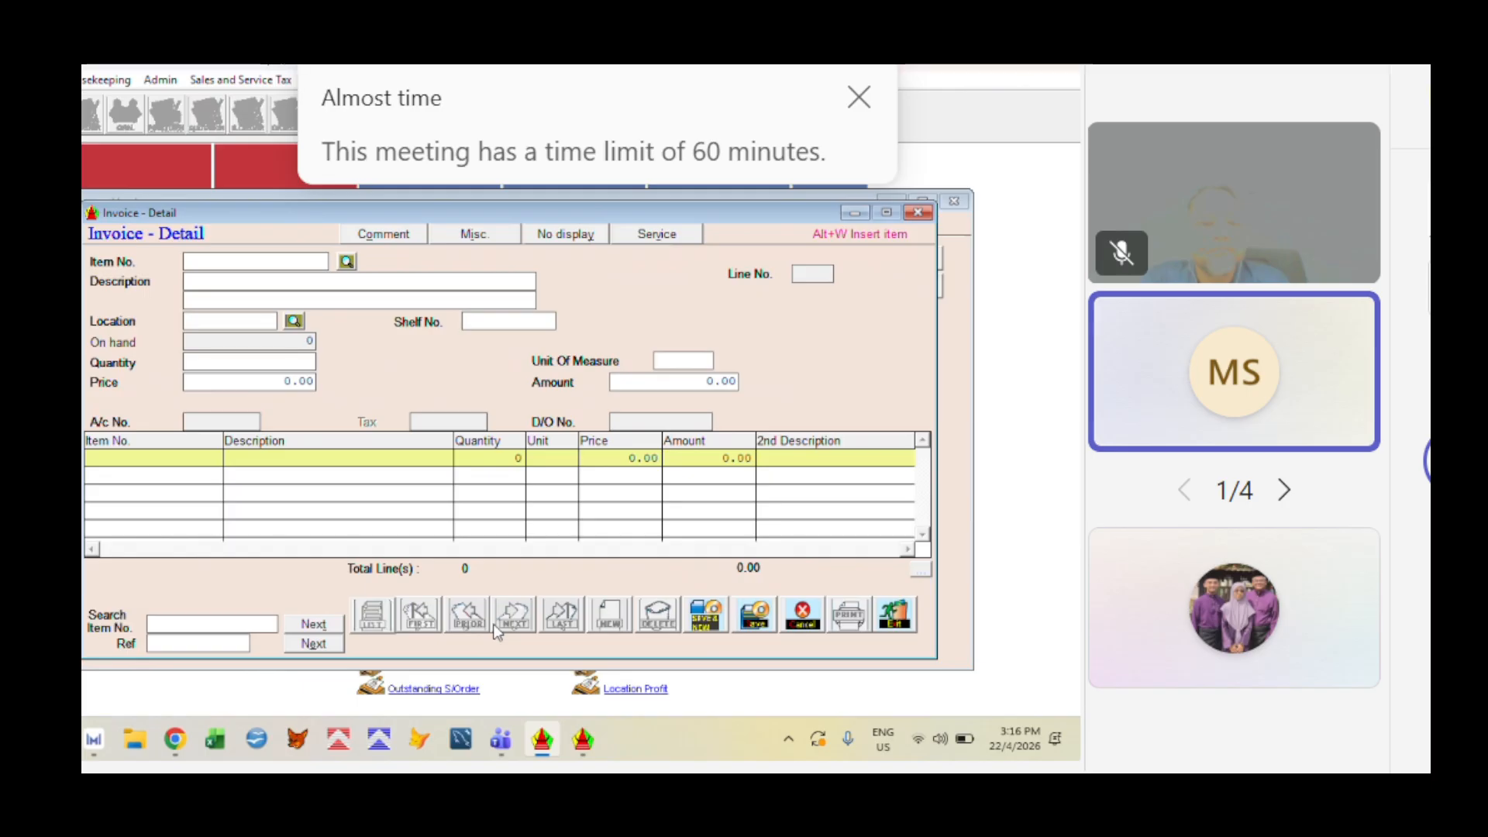
# Add item 001 with quantity 2 at price 100.00 to the invoice, save the line and close the item details
pyautogui.press('Return')
pyautogui.press('Return')
pyautogui.press('Return')
pyautogui.press('Return')
pyautogui.press('Return')
pyautogui.write('100')
pyautogui.press('Return')
pyautogui.press('Return')
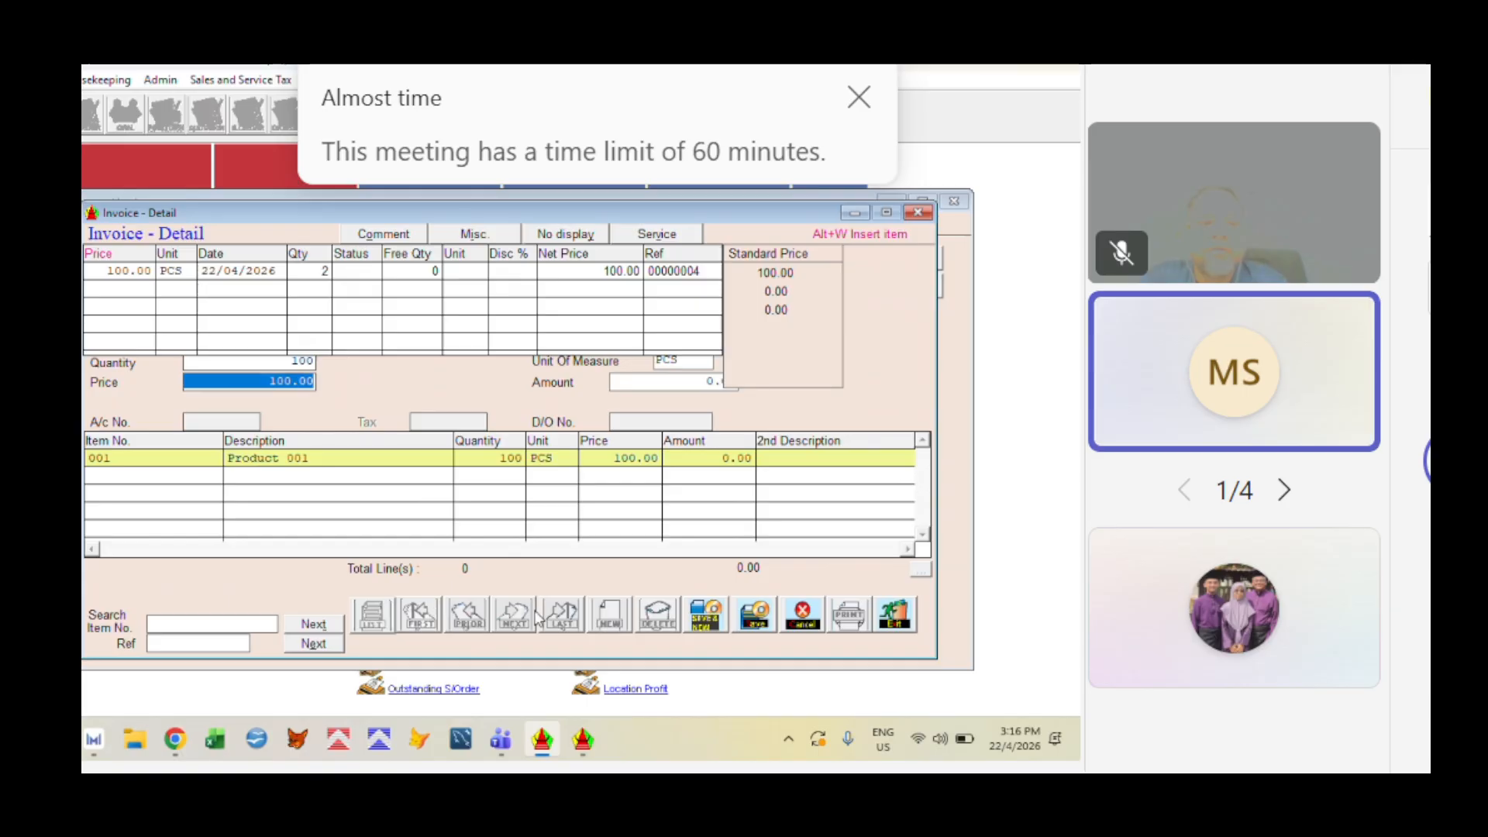
pyautogui.press('Return')
pyautogui.write('2')
pyautogui.press('Return')
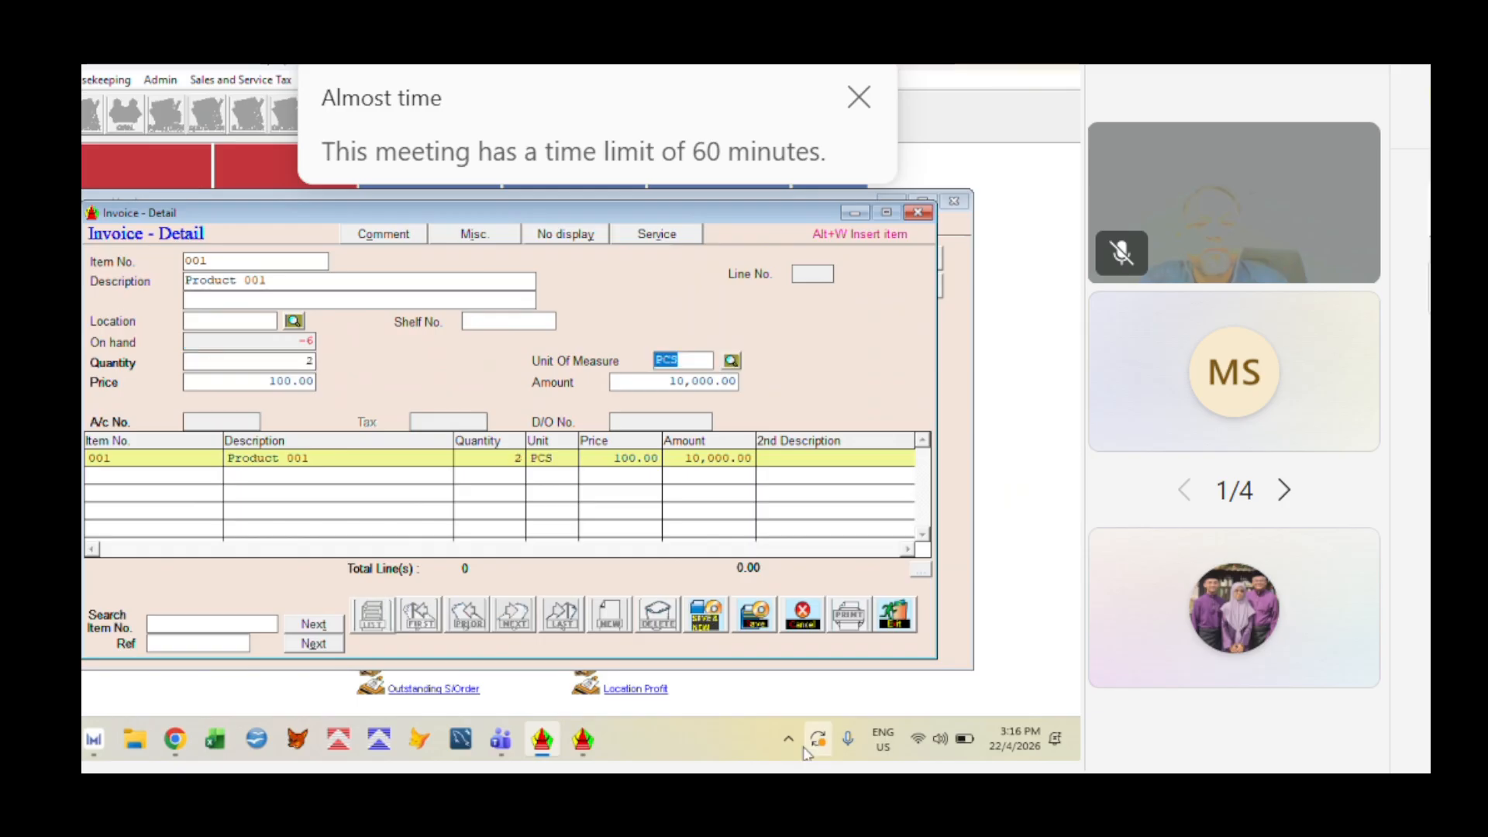
pyautogui.click(756, 616)
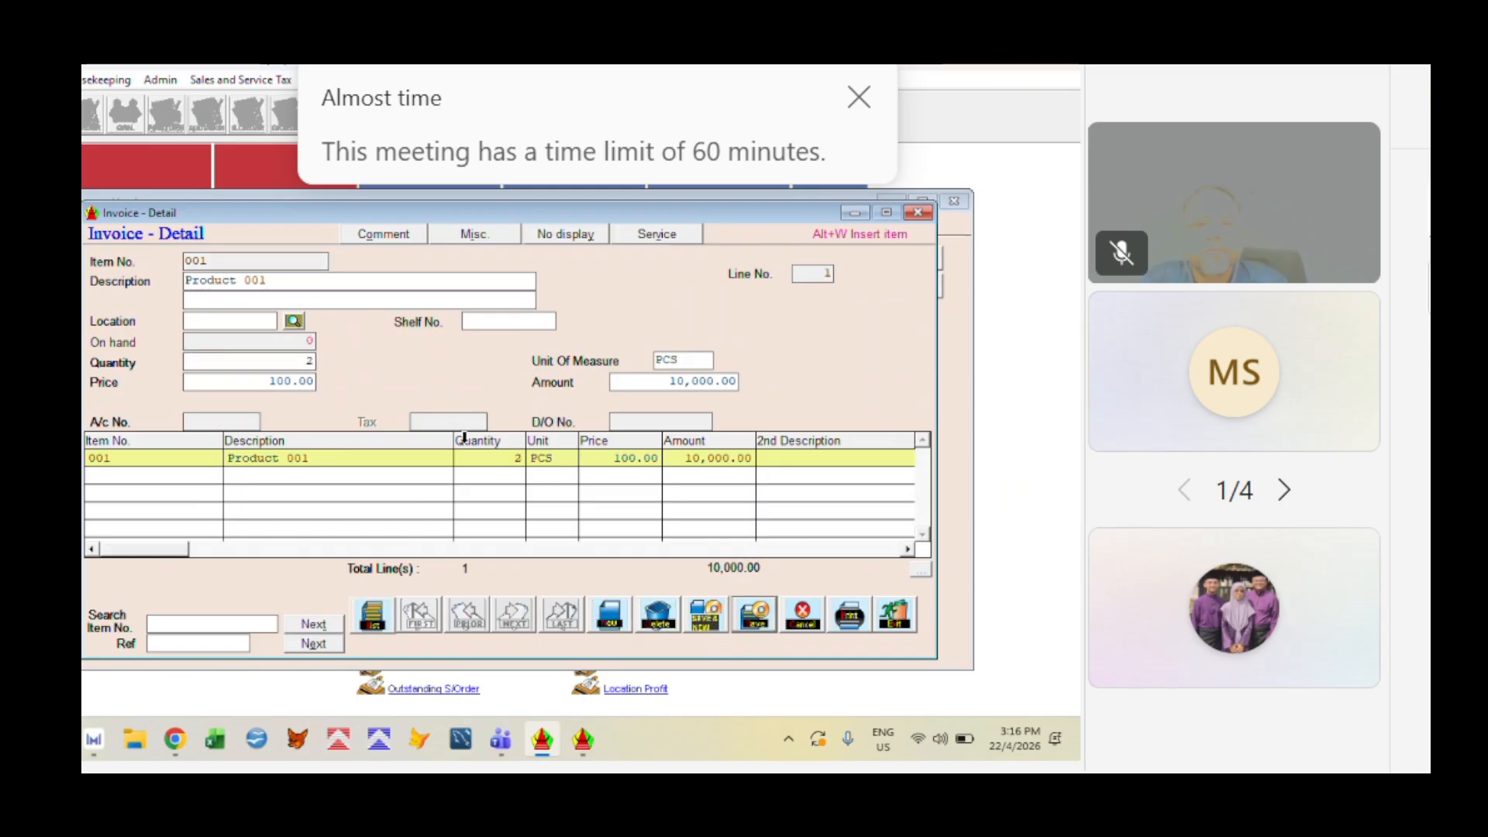
pyautogui.press('Return')
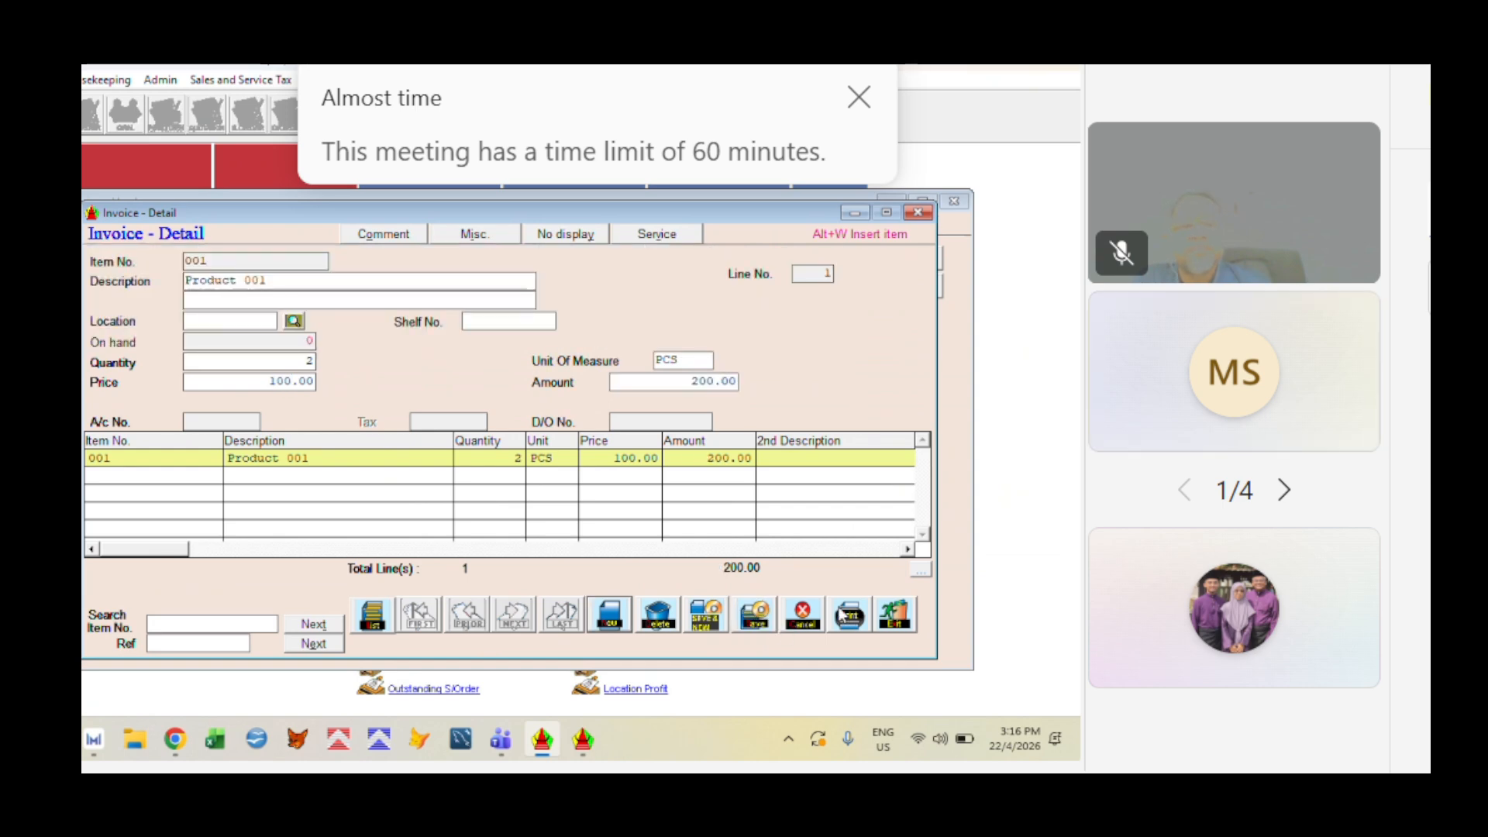
pyautogui.click(895, 616)
# Start another invoice for customer MIM SYSTEM SDN BHD and open its item details for a new line
pyautogui.click(494, 624)
pyautogui.press('Return')
pyautogui.press('Return')
pyautogui.press('Return')
pyautogui.press('Return')
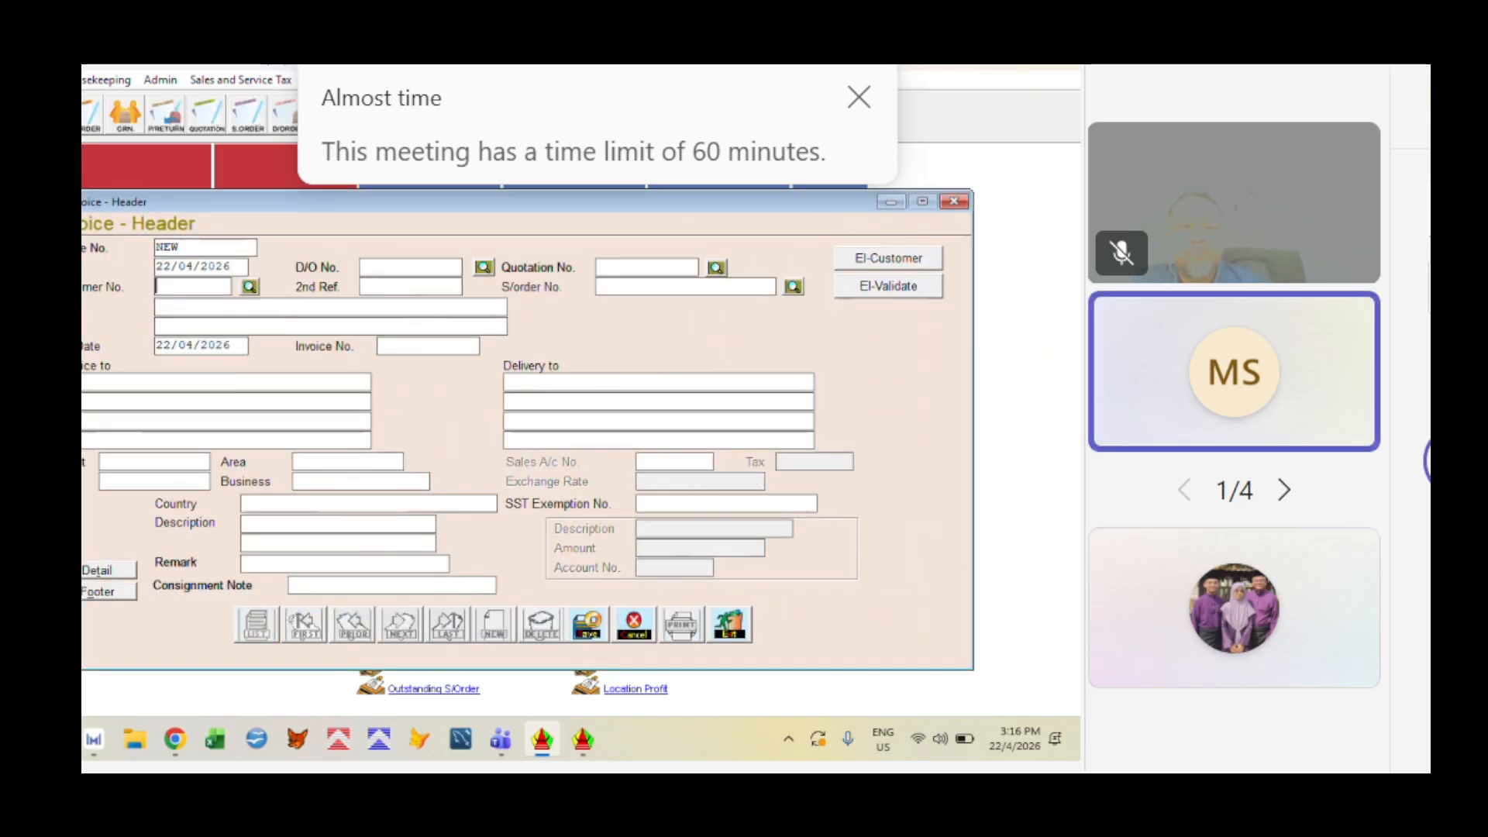
pyautogui.hotkey('alt', 't')
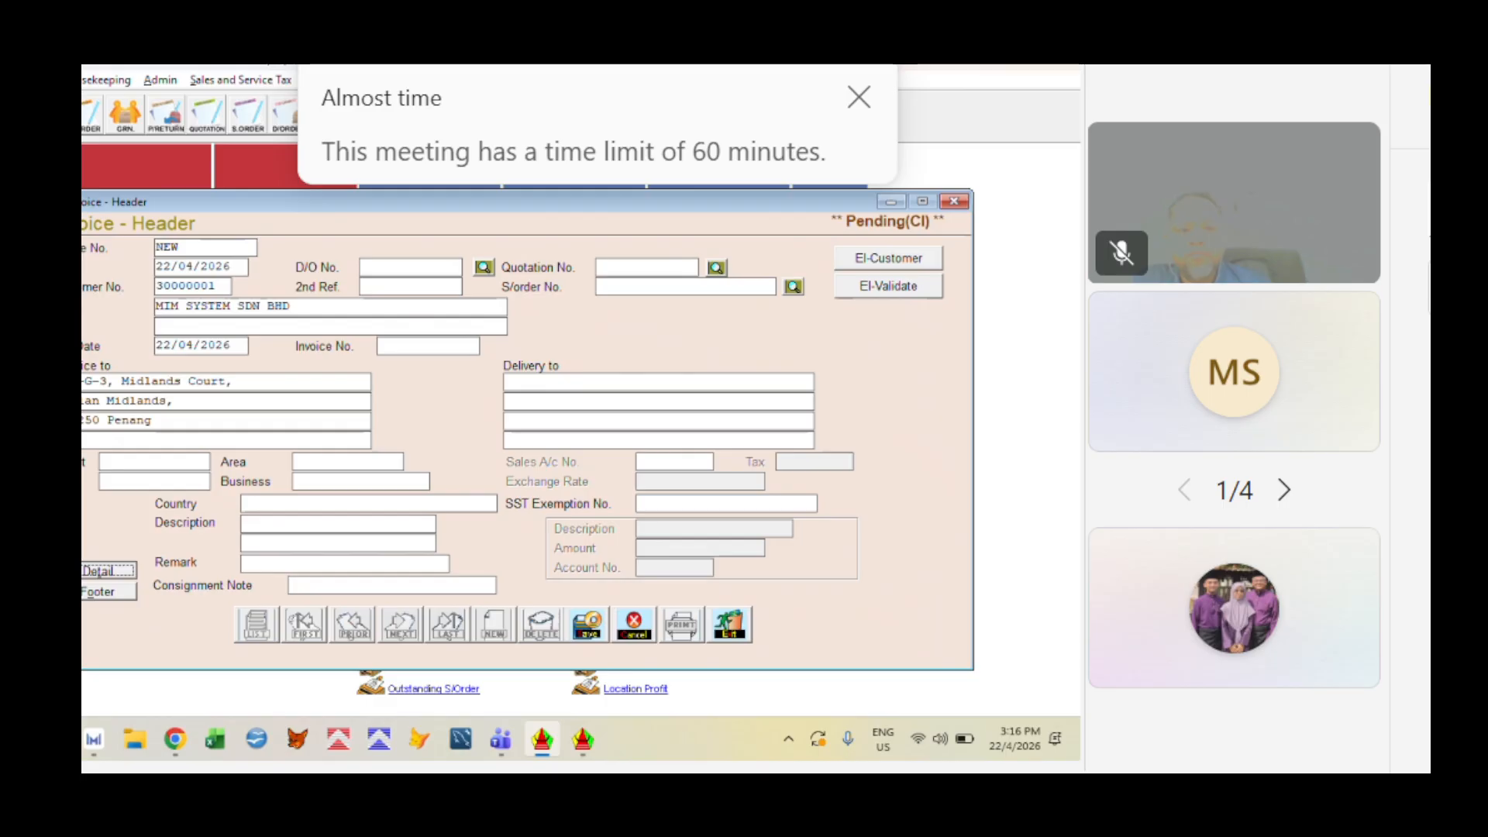
# Add item 001 with quantity 1 at price 100.00, save the line and close the item details
pyautogui.write('001')
pyautogui.press('Return')
pyautogui.press('Return')
pyautogui.write('1')
pyautogui.press('Return')
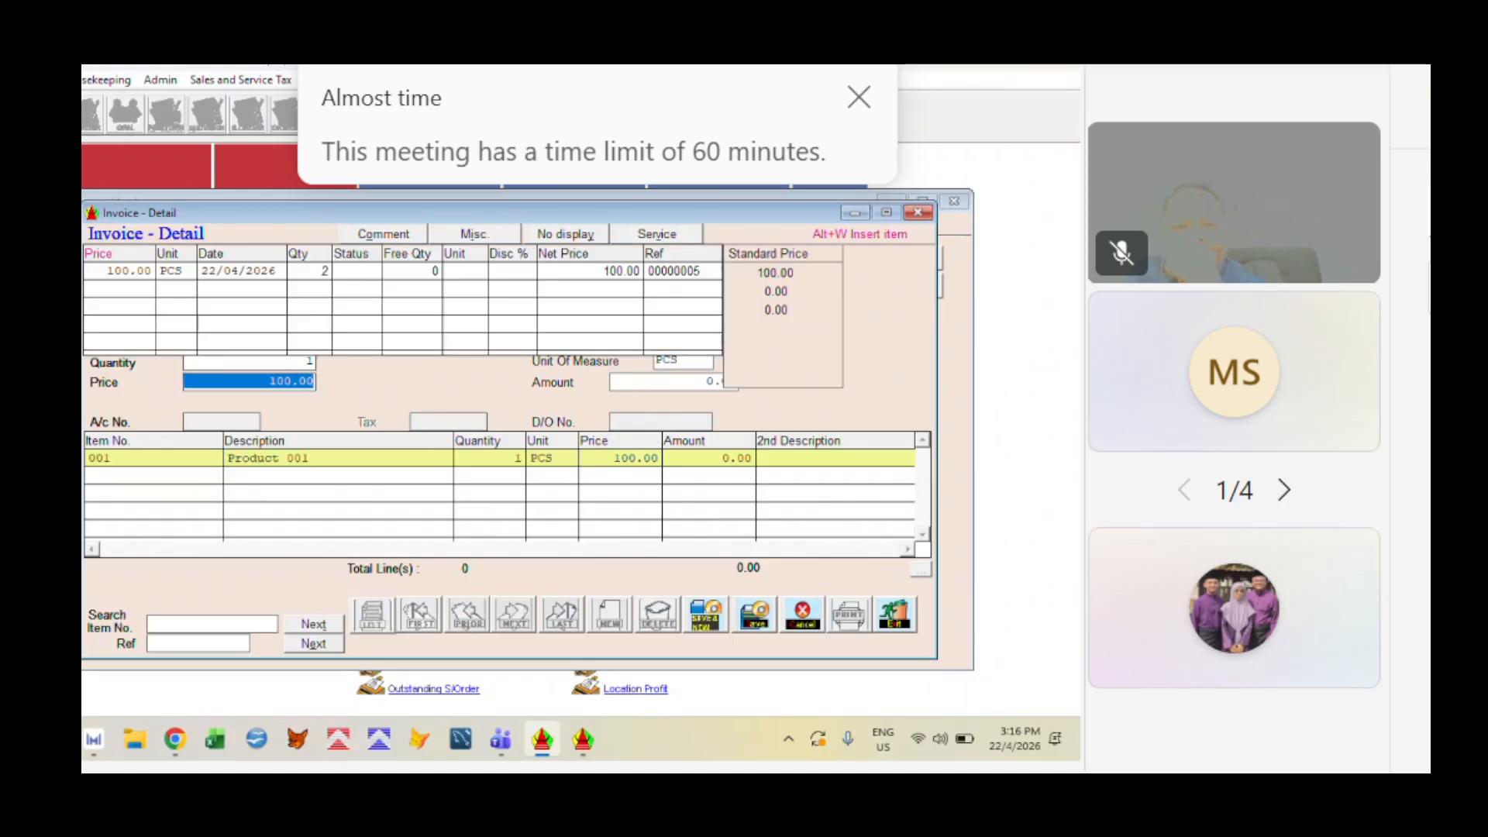
pyautogui.click(764, 608)
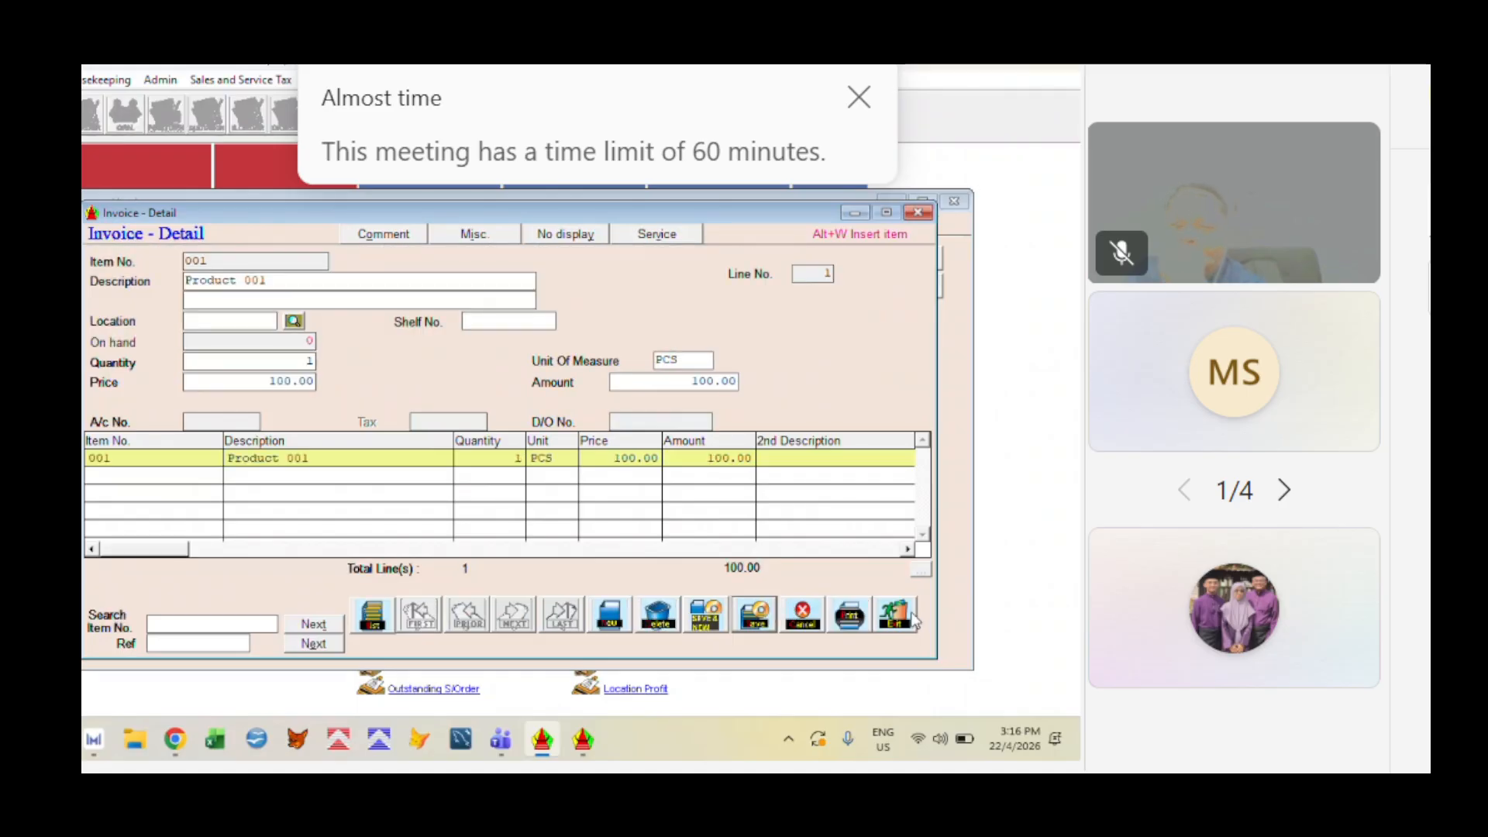
pyautogui.click(894, 614)
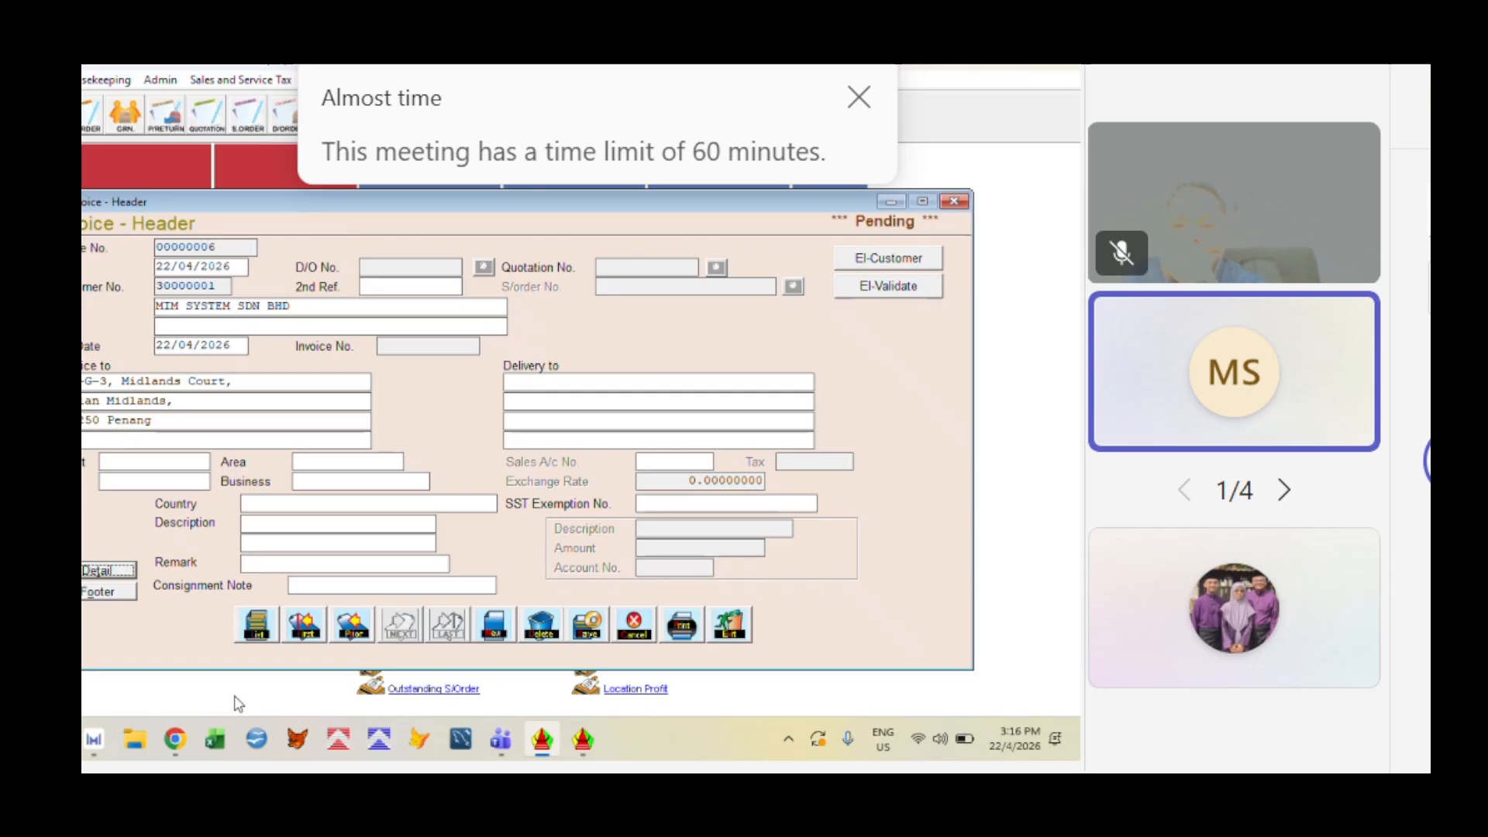
# Check the e-invoice flags of the recent invoices in the invoice list and open the second-to-last invoice
pyautogui.click(262, 623)
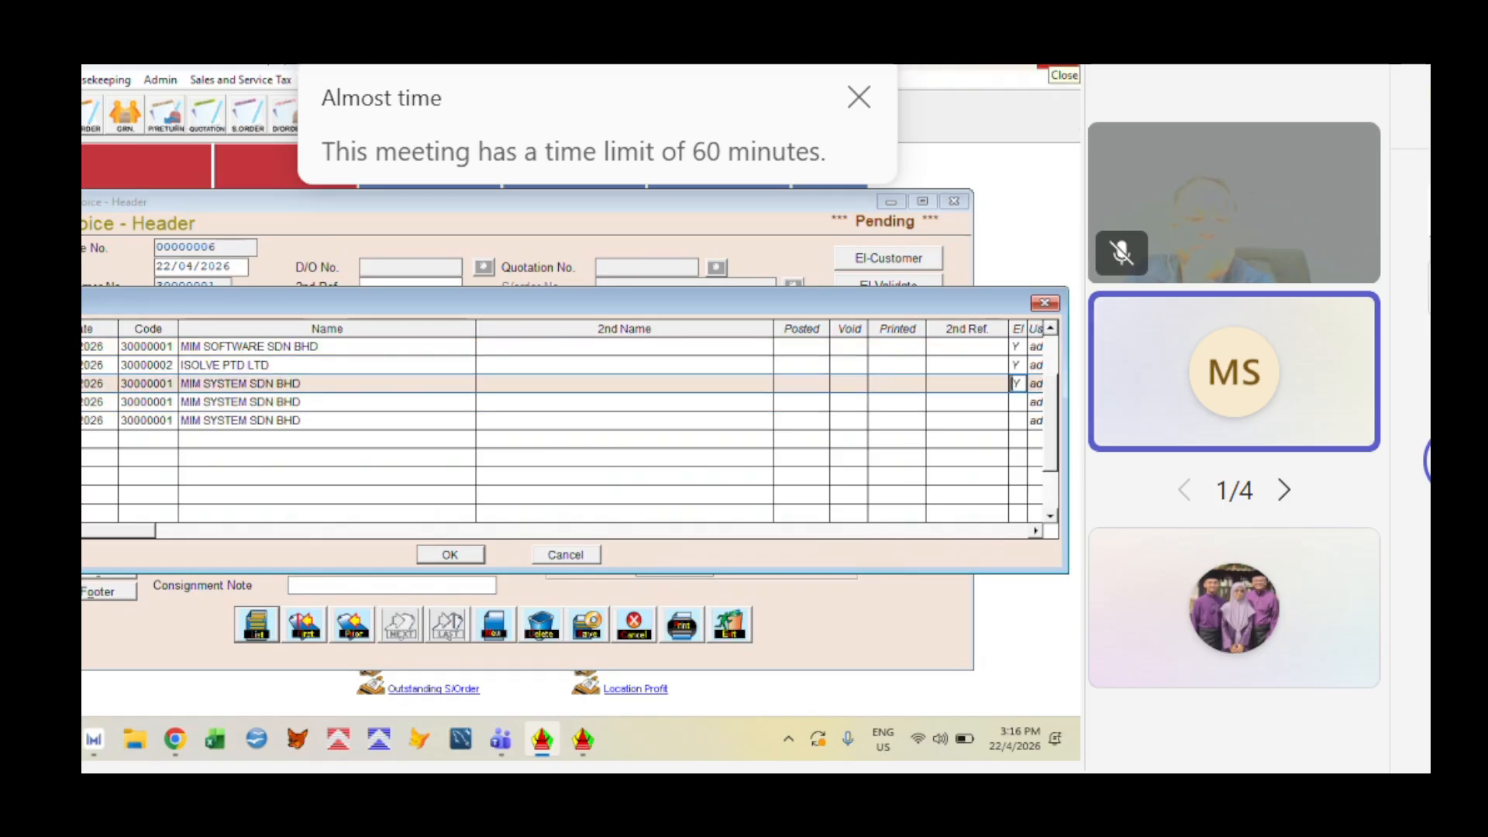
pyautogui.press('Up')
pyautogui.press('Up')
pyautogui.press('Down')
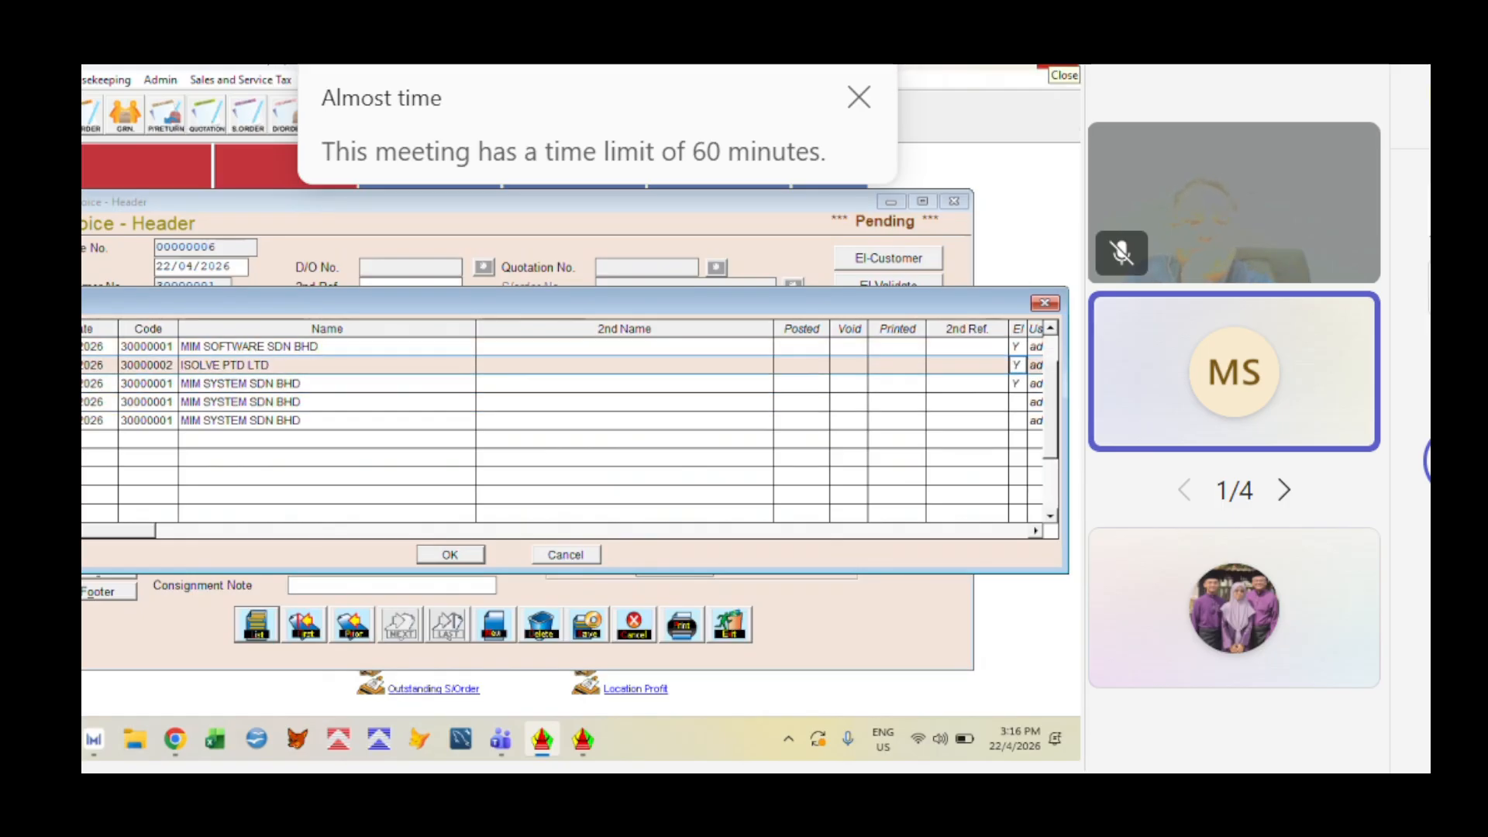
pyautogui.press('Down')
pyautogui.press('Down')
pyautogui.press('Down')
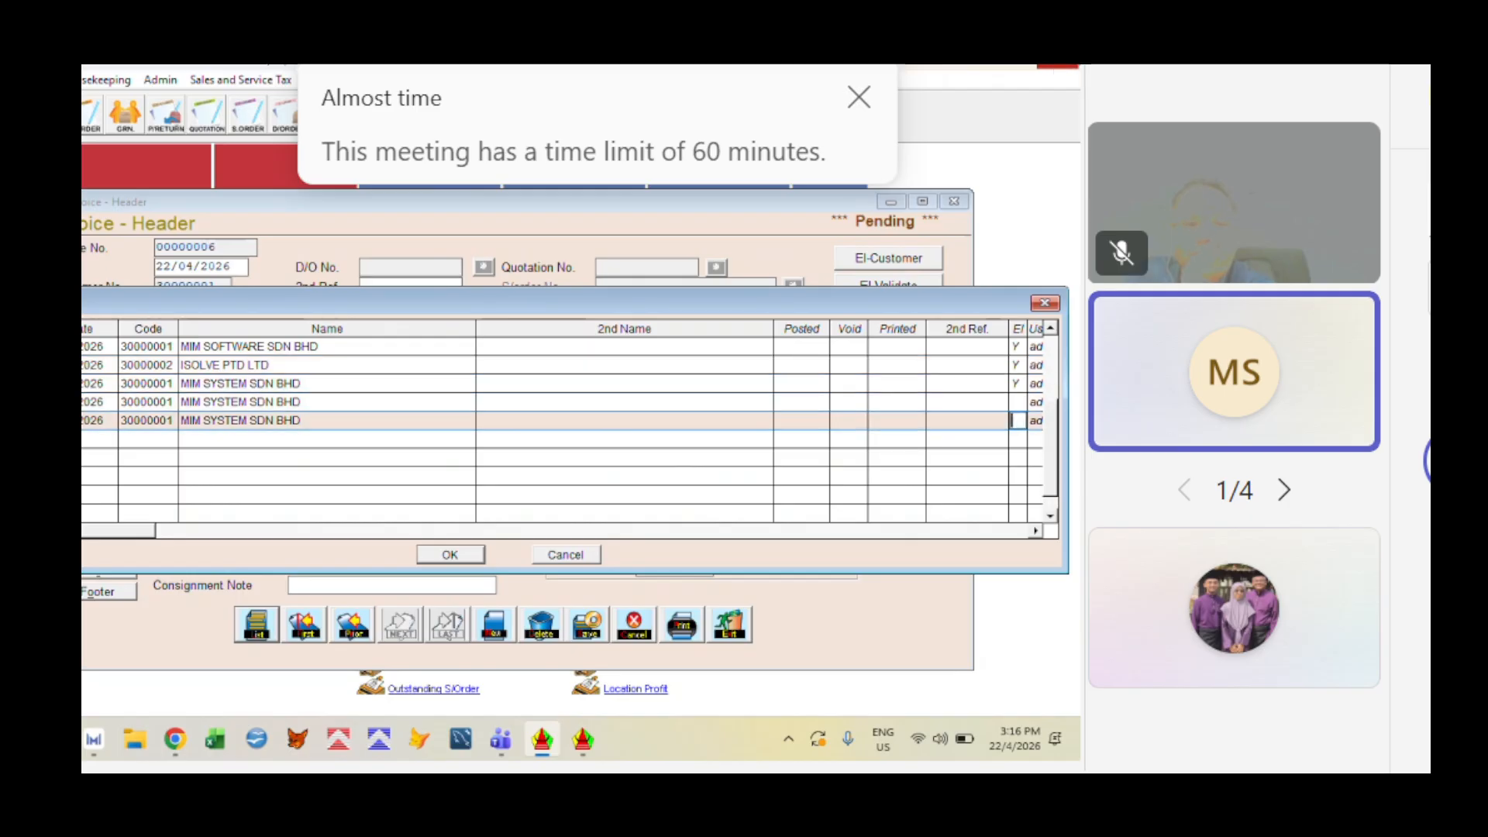
pyautogui.press('Up')
pyautogui.press('Return')
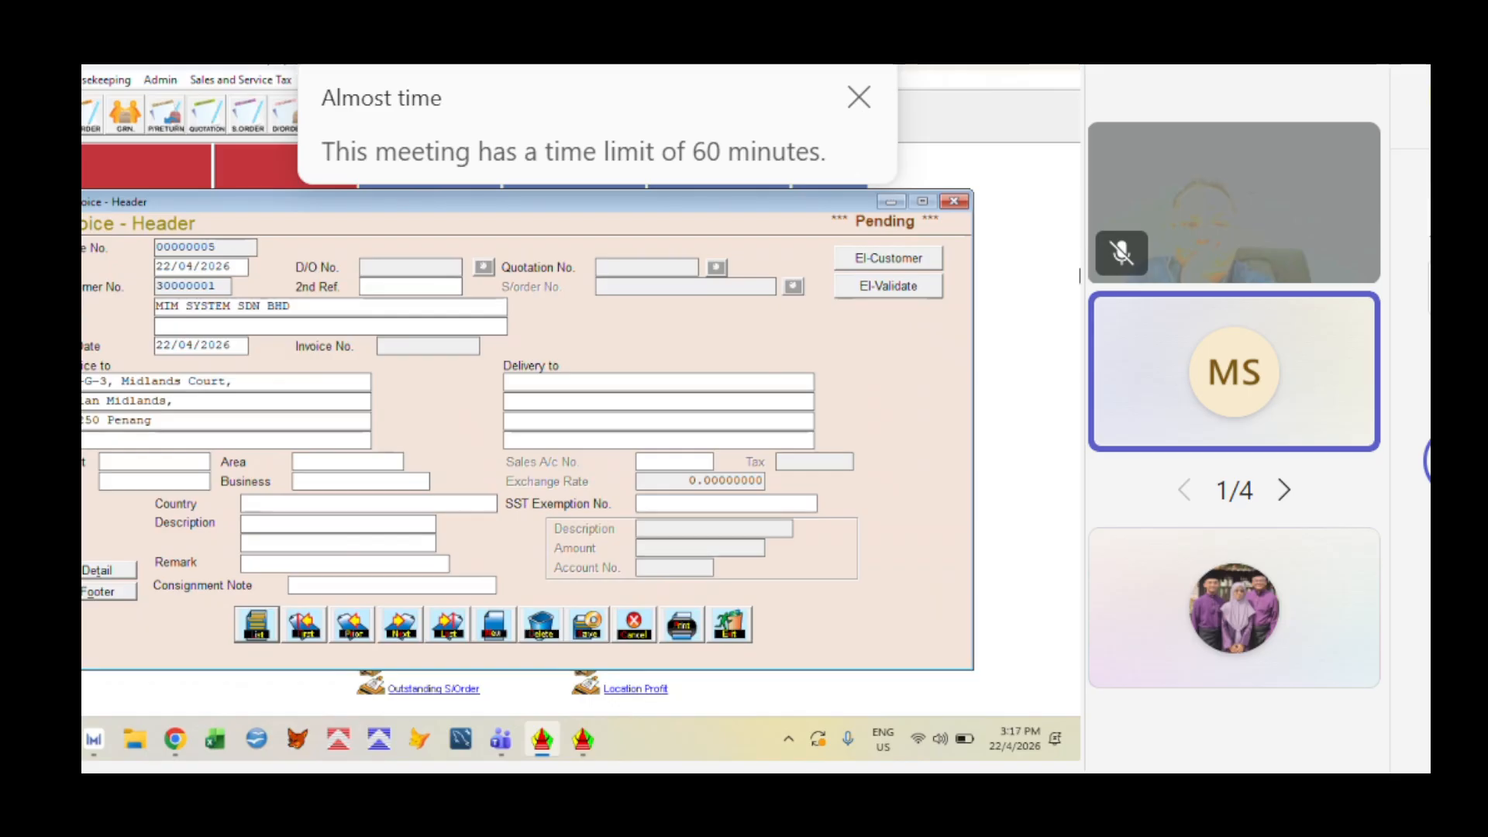
# View the pending invoice's bill listing options, close them without submitting and exit the invoice
pyautogui.click(679, 630)
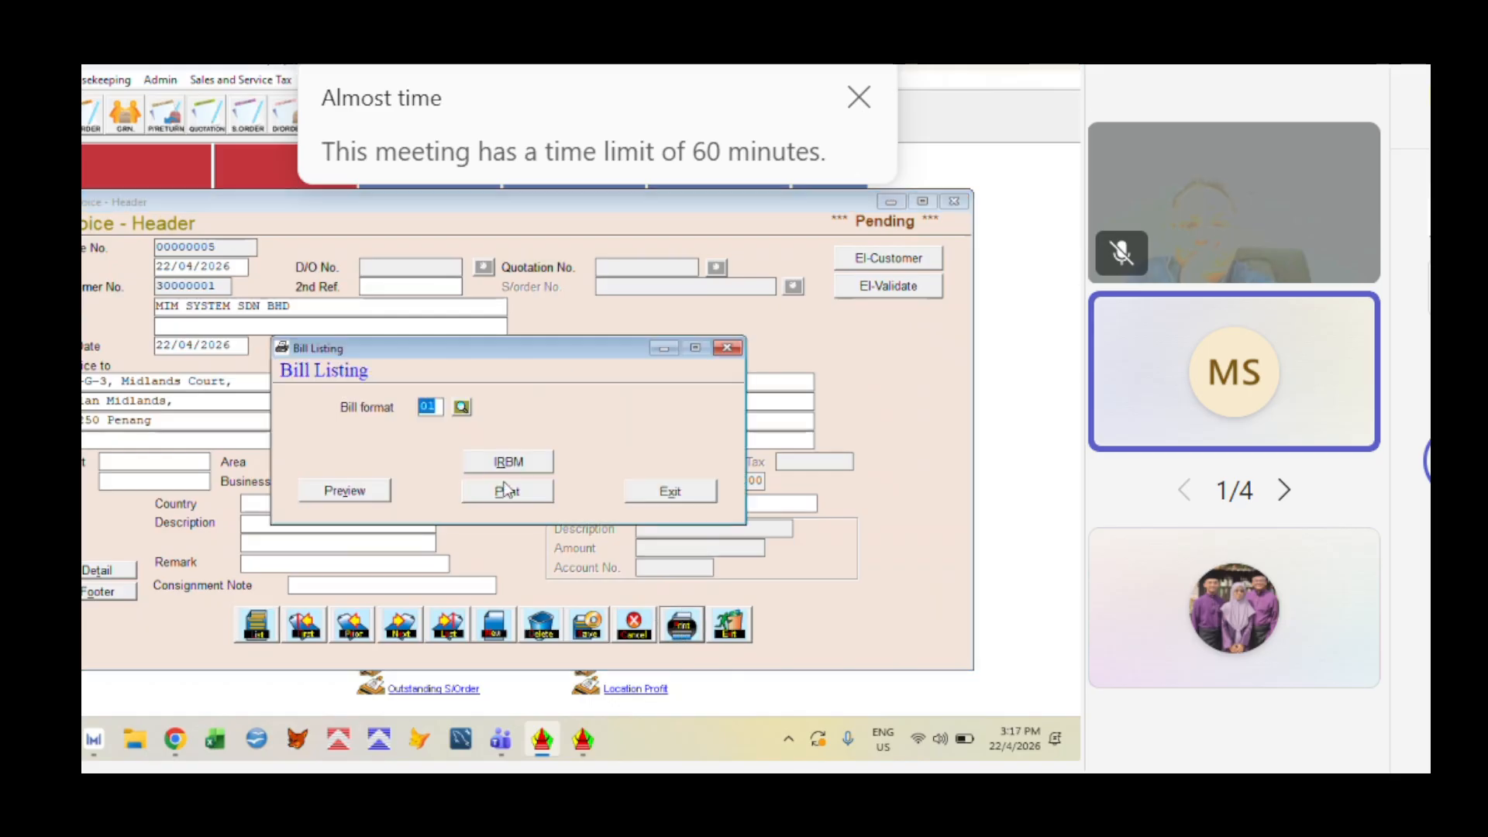
pyautogui.click(634, 497)
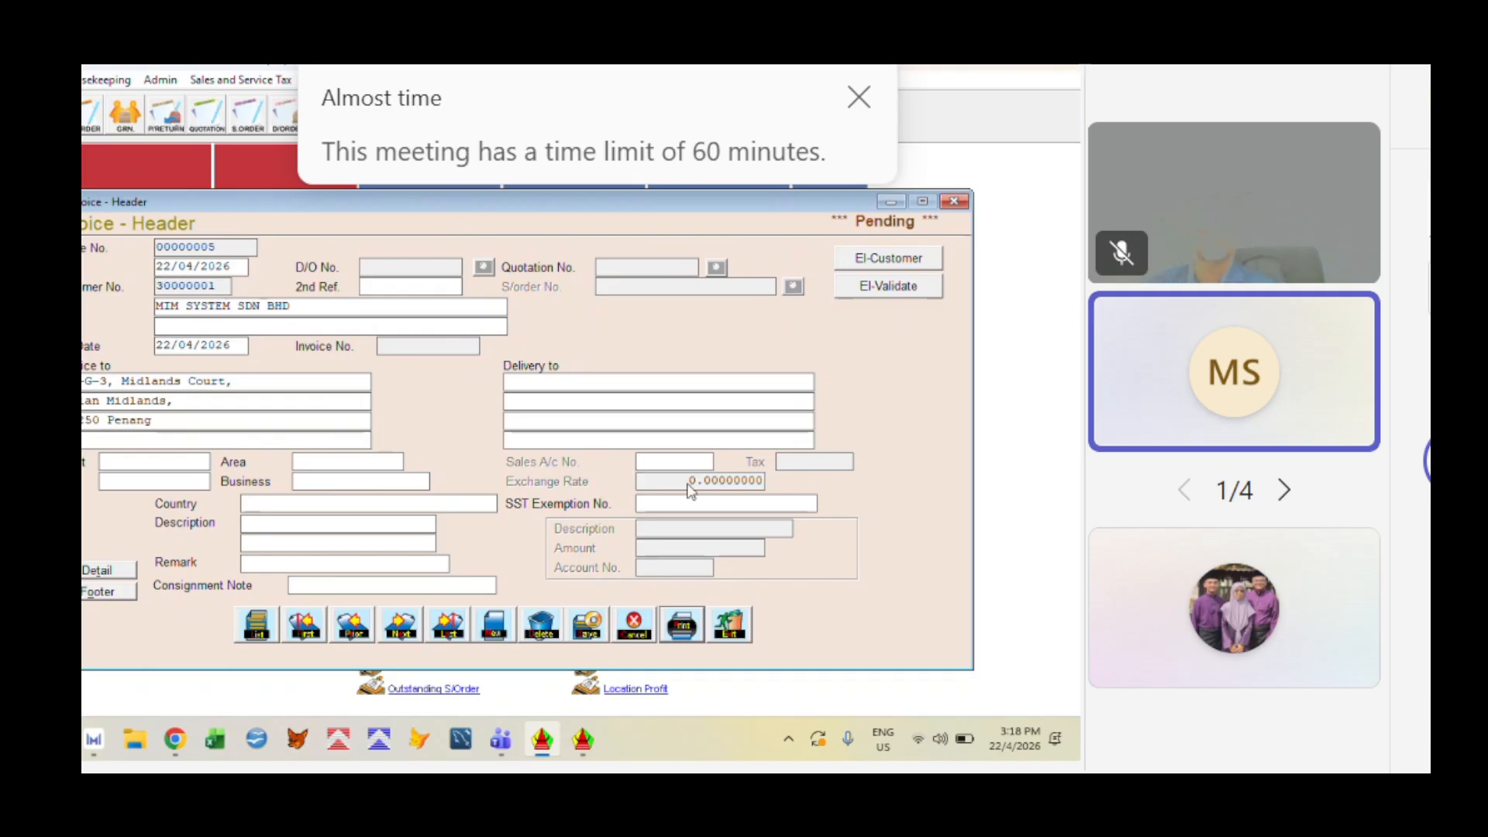
pyautogui.click(728, 637)
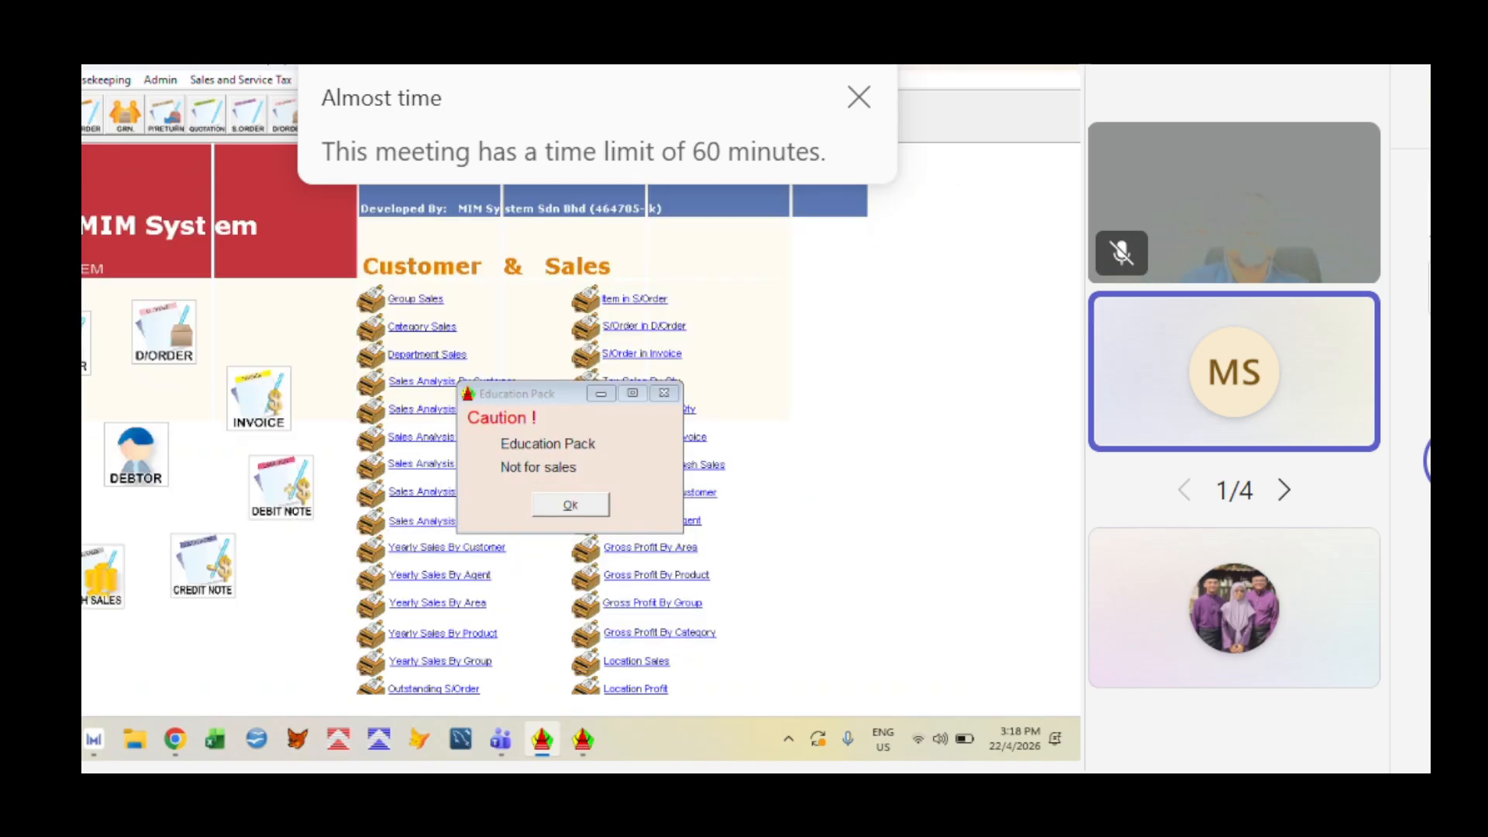
# Open Myinvois Data Submission, set the transaction type to IN (Invoice) and search from 01/04/2026 to 22/04/2026
pyautogui.click(86, 383)
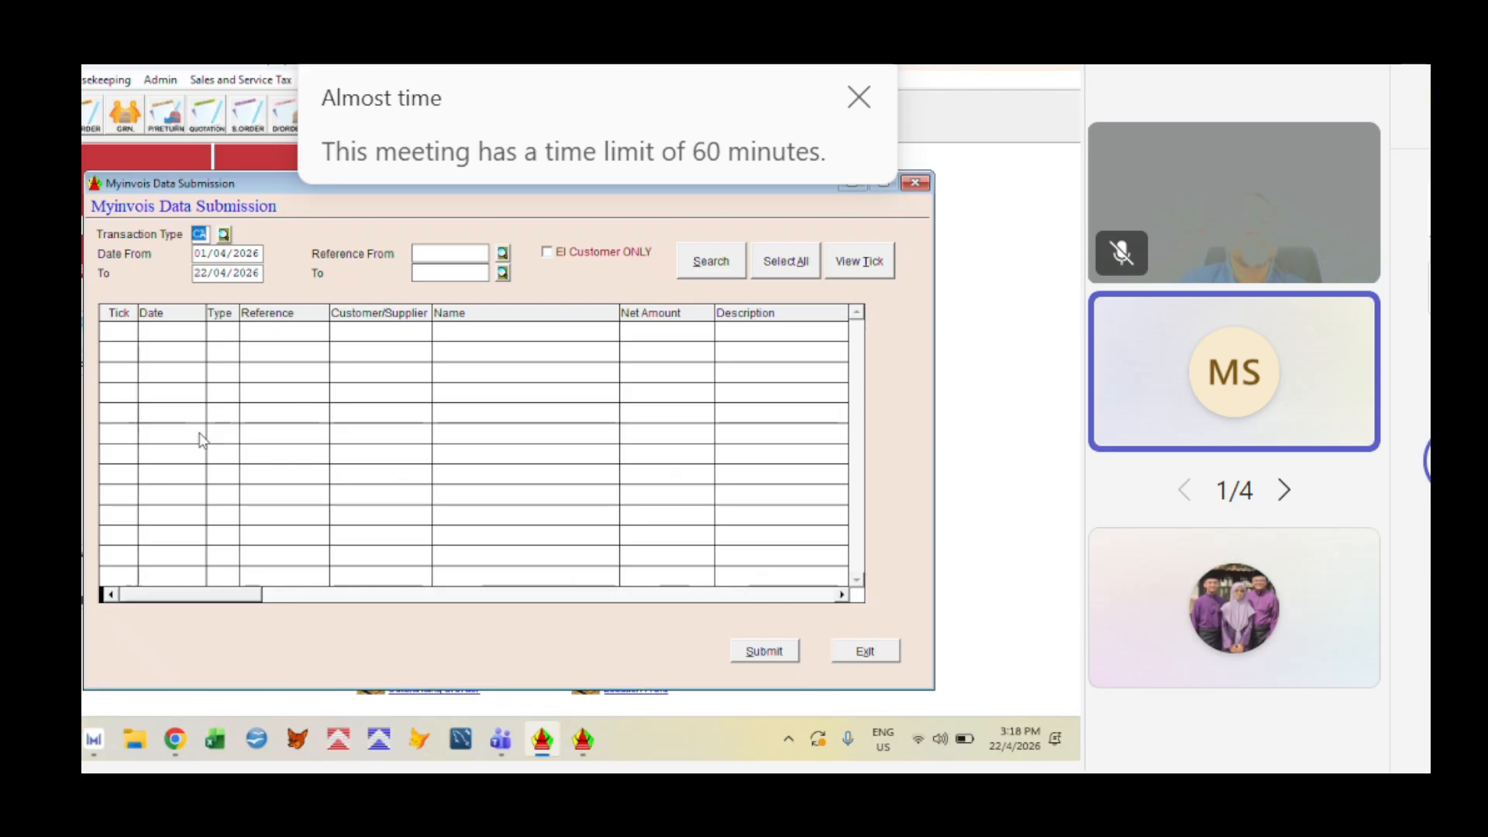
pyautogui.click(225, 235)
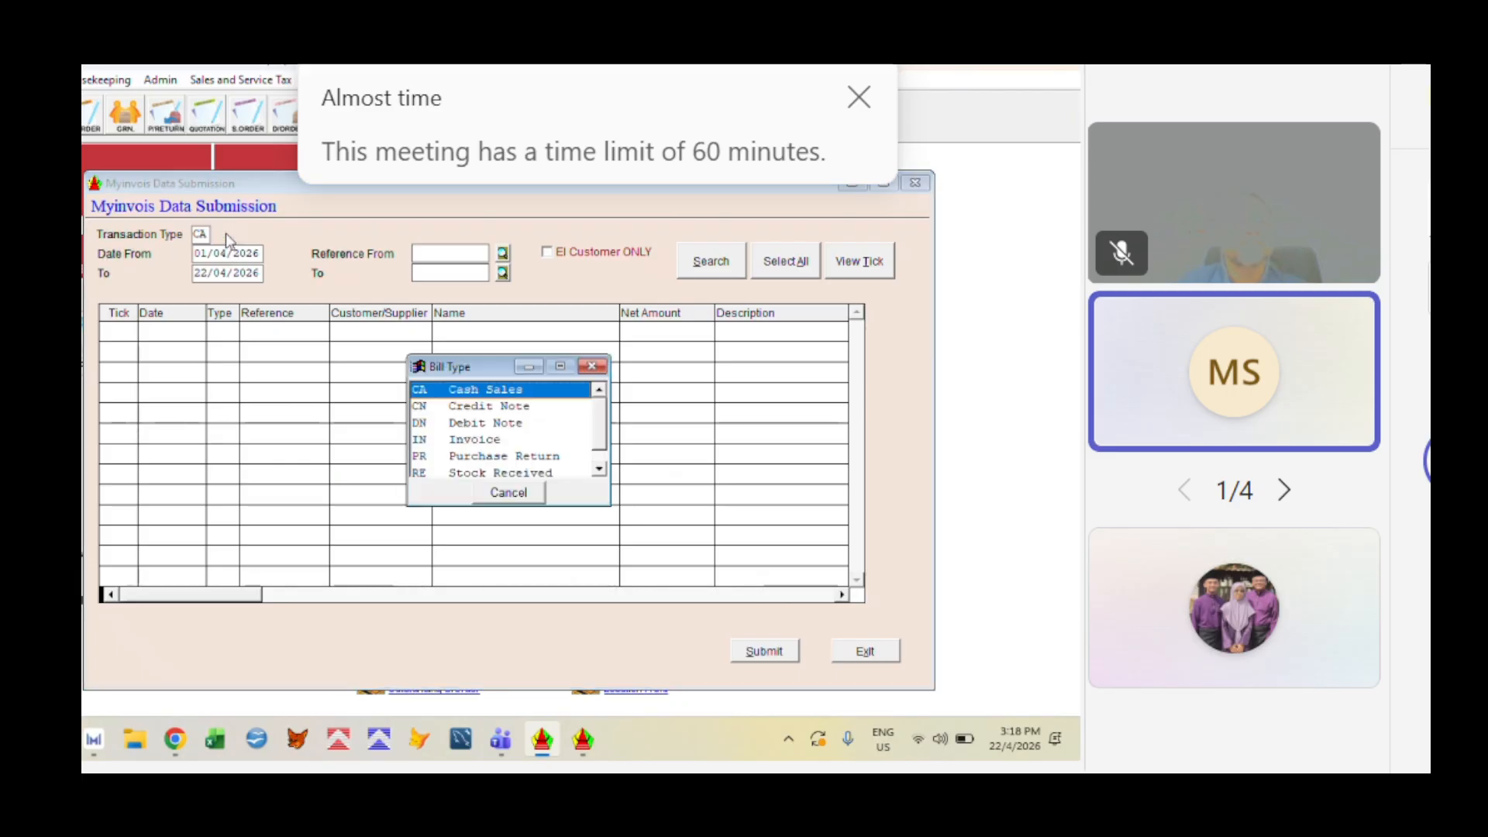
pyautogui.doubleClick(472, 441)
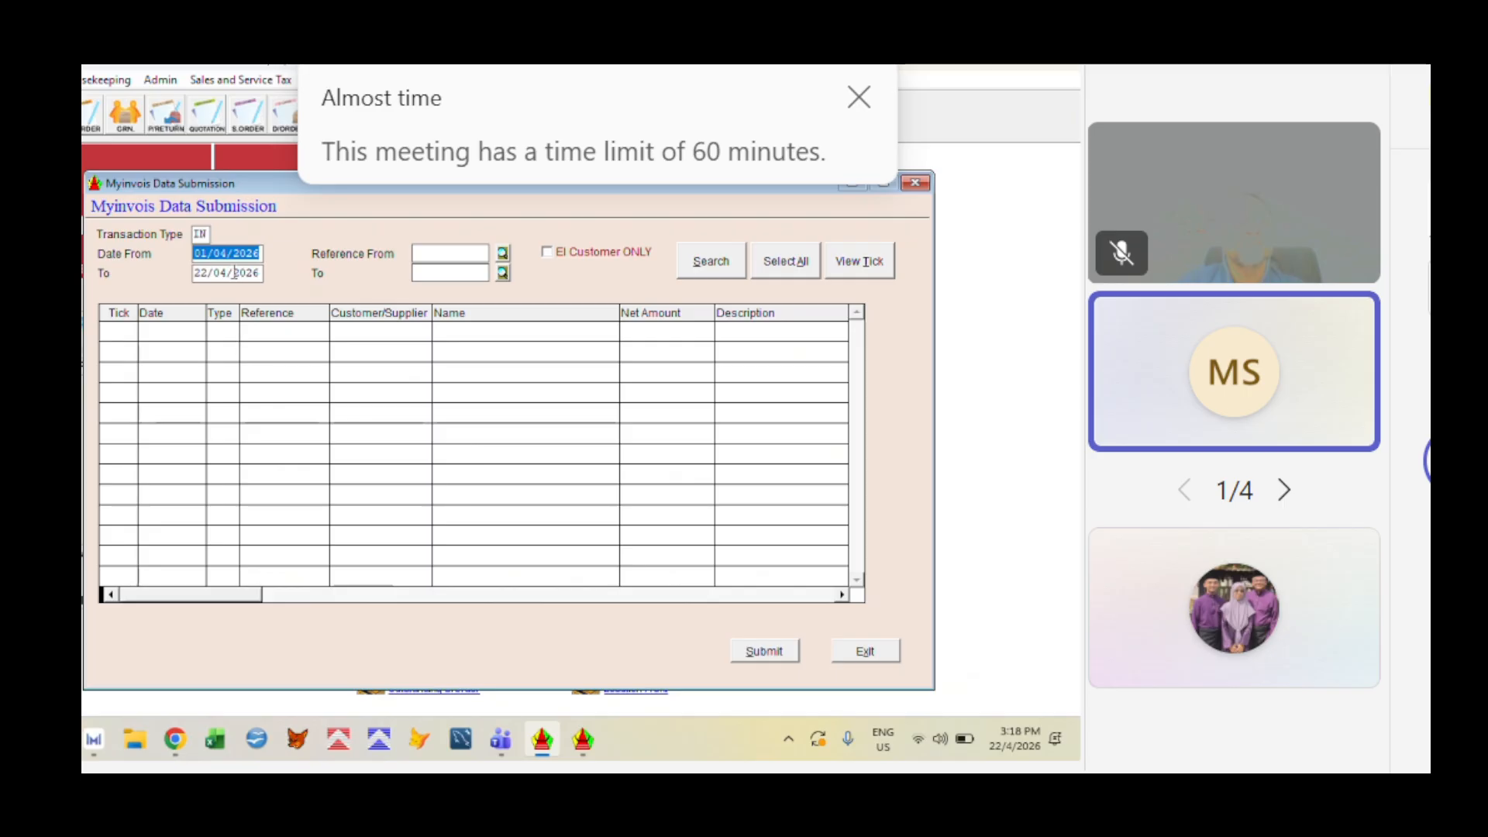
pyautogui.click(710, 262)
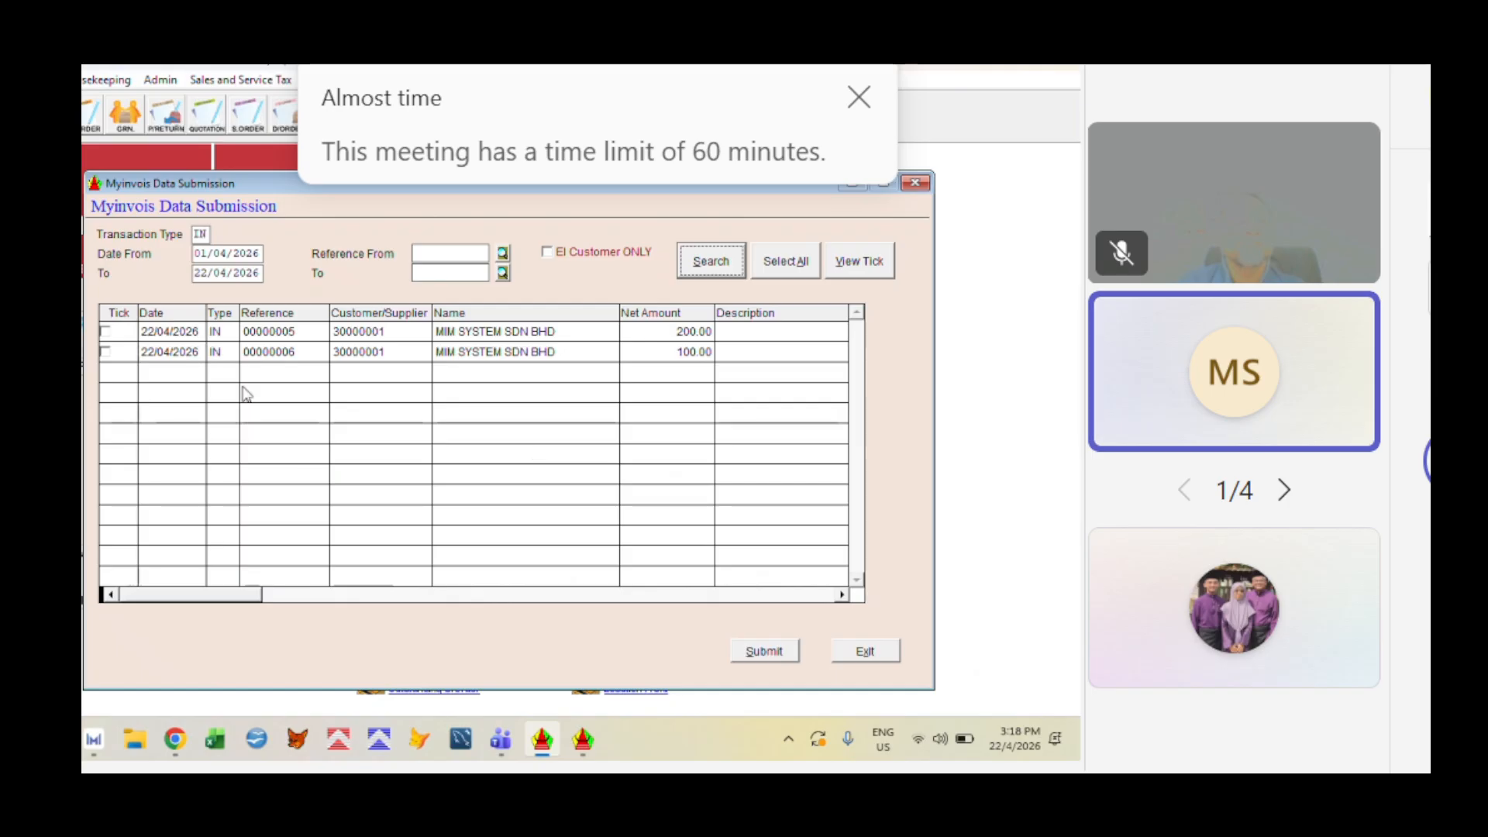
# Try the EI Customer ONLY filter, leave it off, select all listed invoices and submit them to IRBM together
pyautogui.click(558, 254)
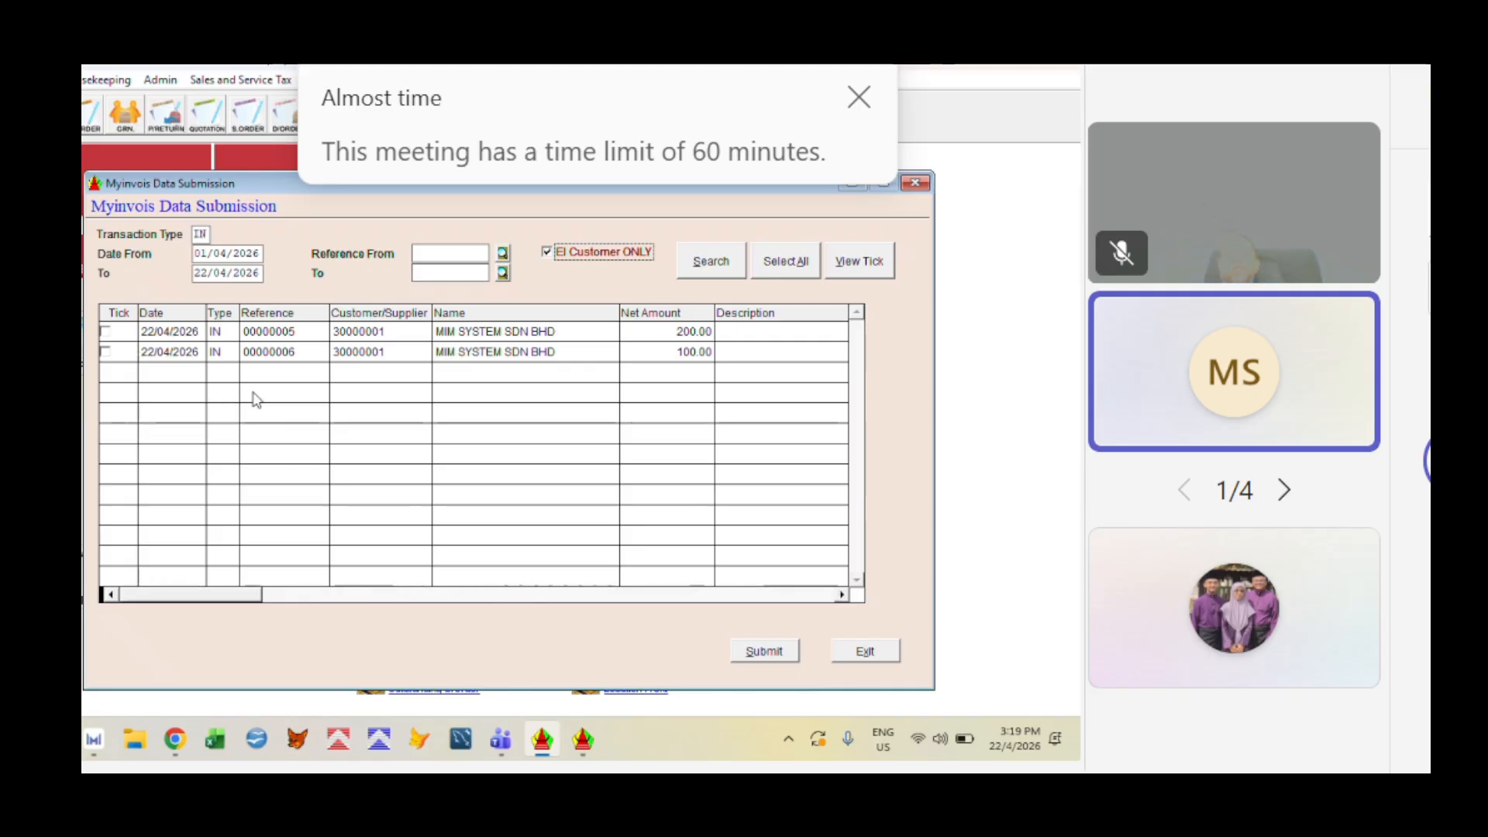
pyautogui.click(566, 258)
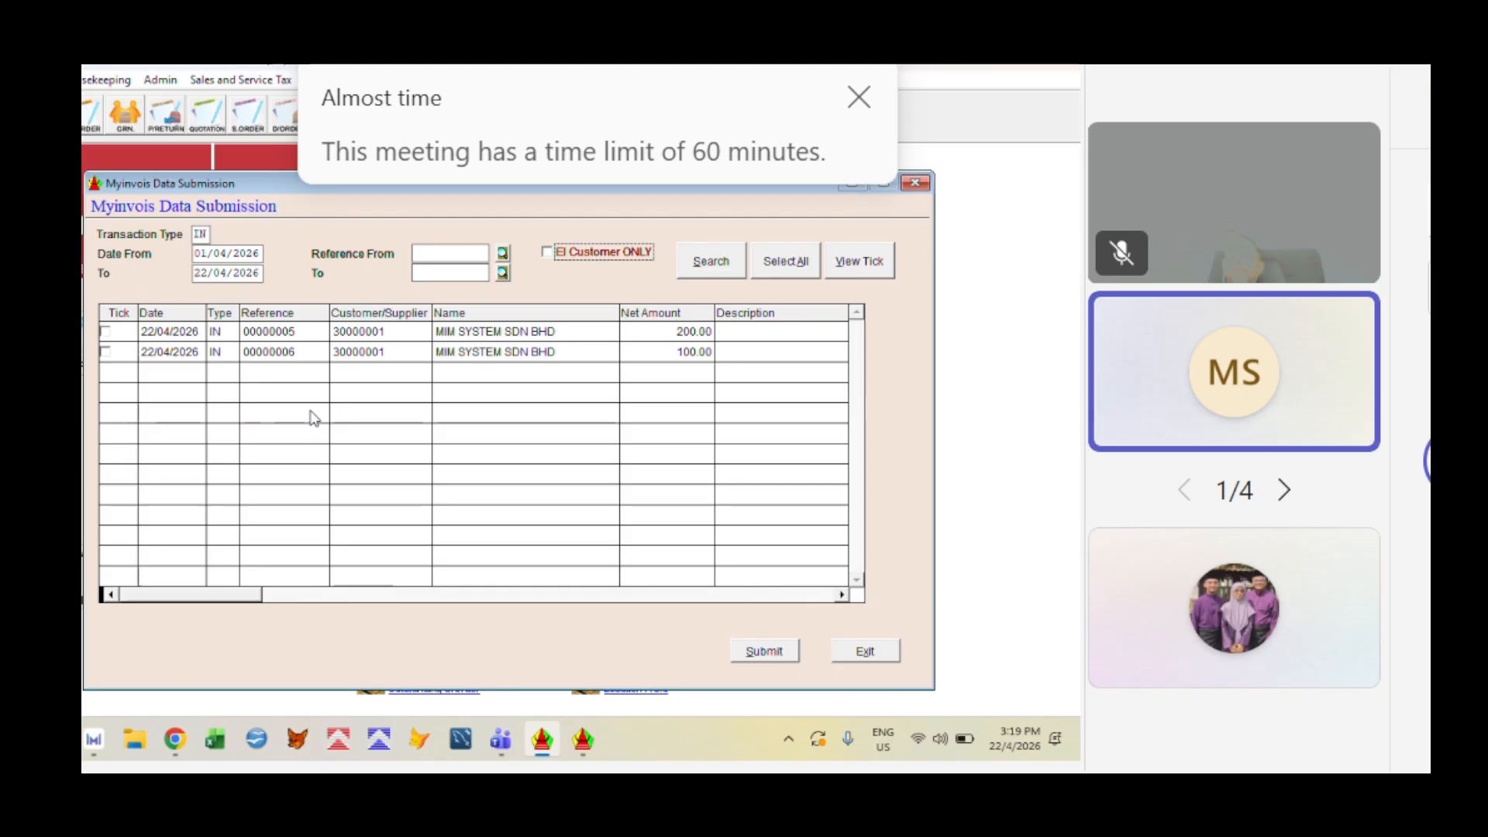
pyautogui.hotkey('alt', 'a')
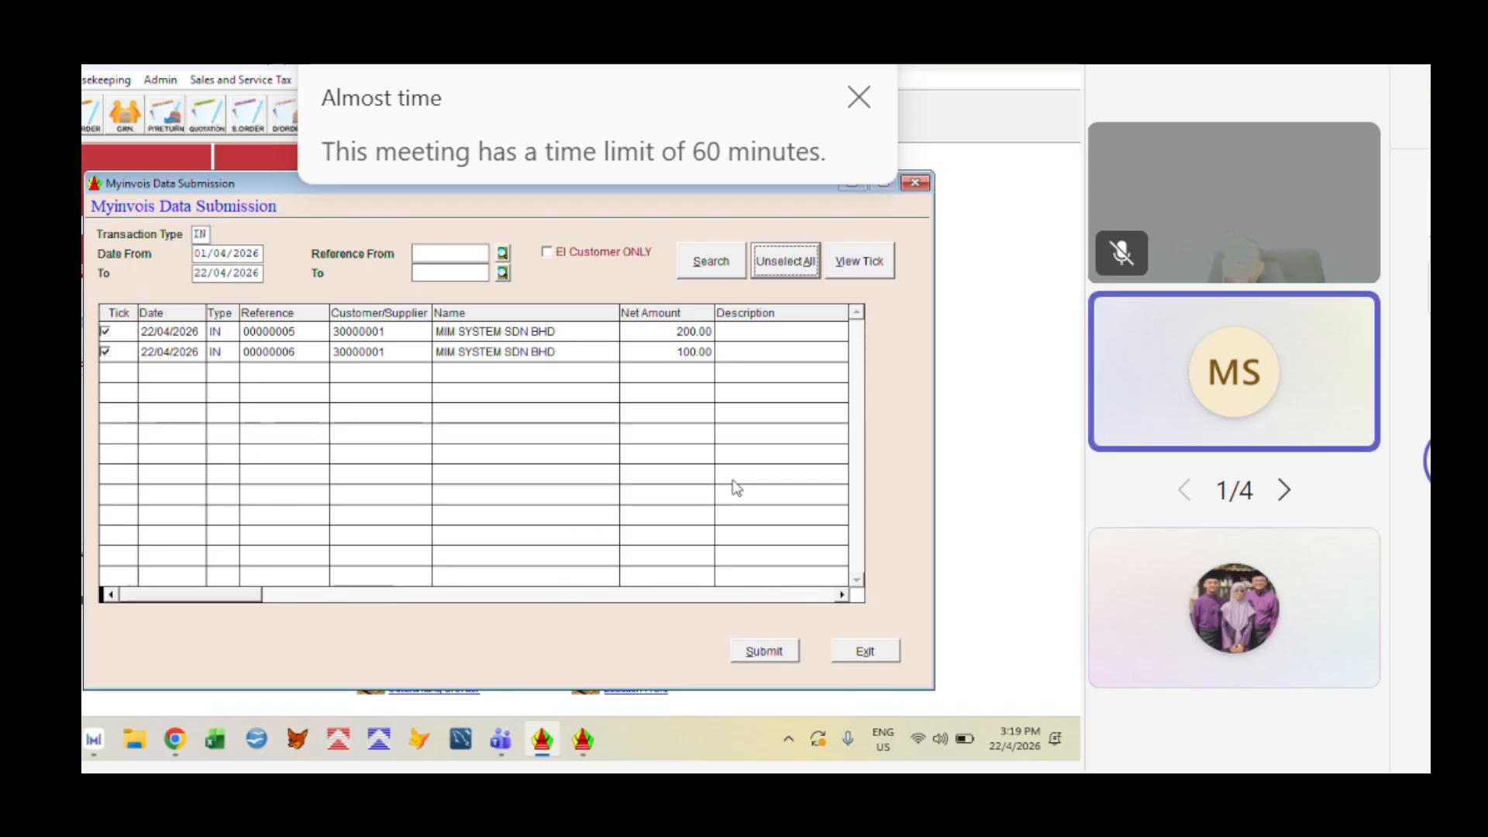
pyautogui.hotkey('alt', 's')
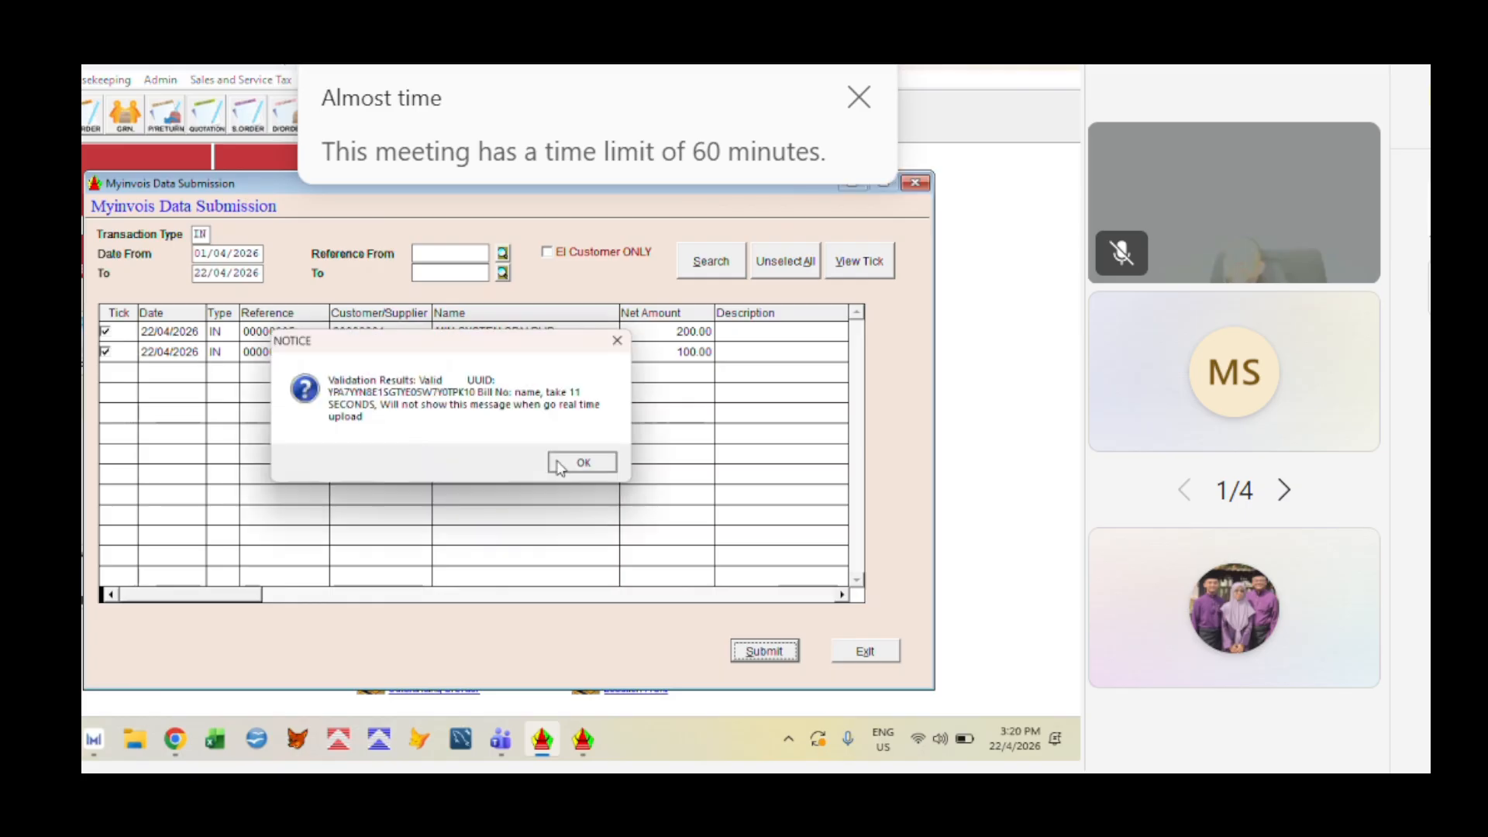
pyautogui.click(581, 462)
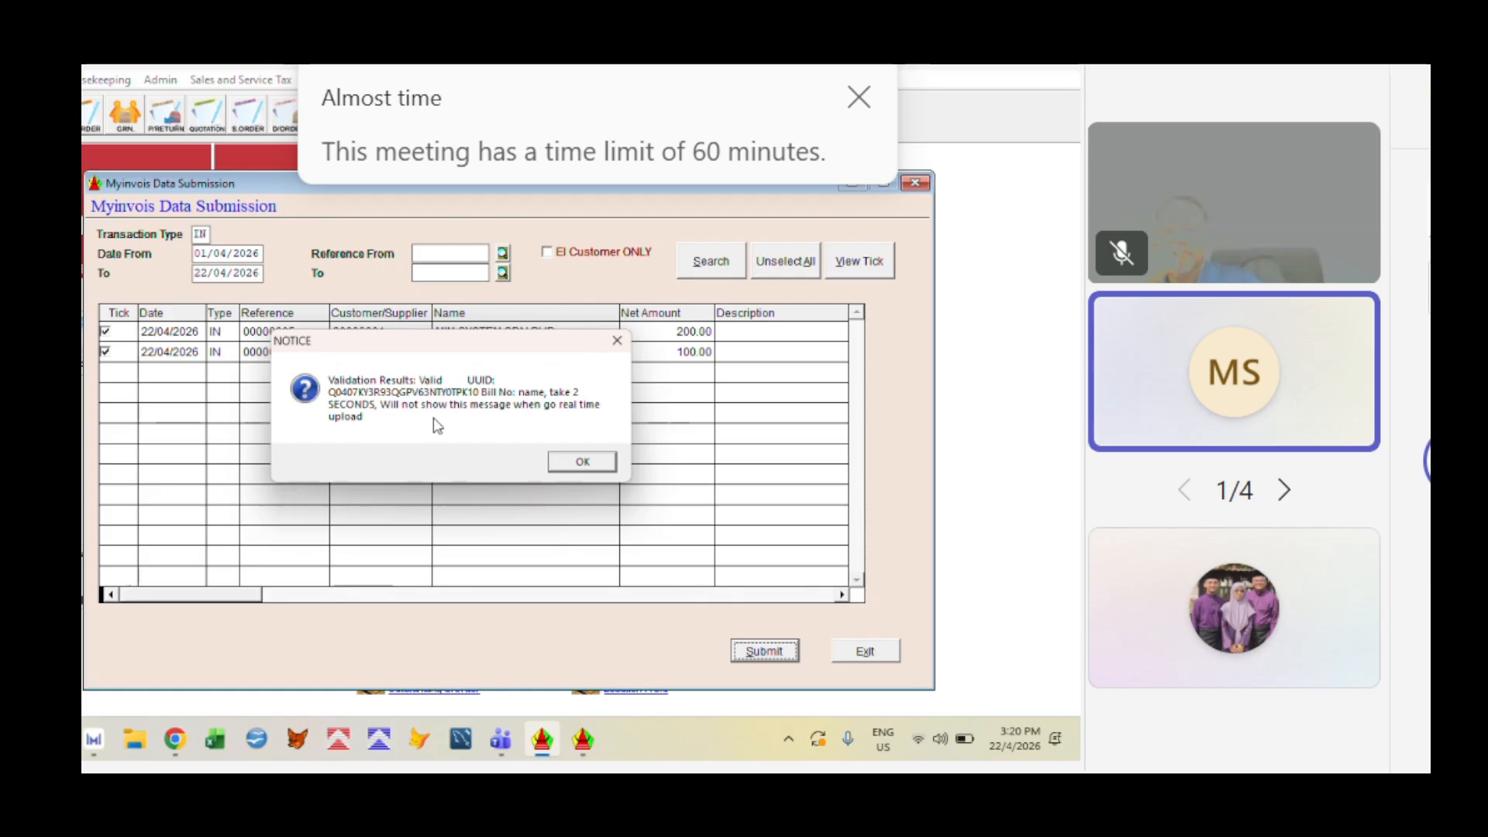
pyautogui.click(581, 462)
pyautogui.click(523, 453)
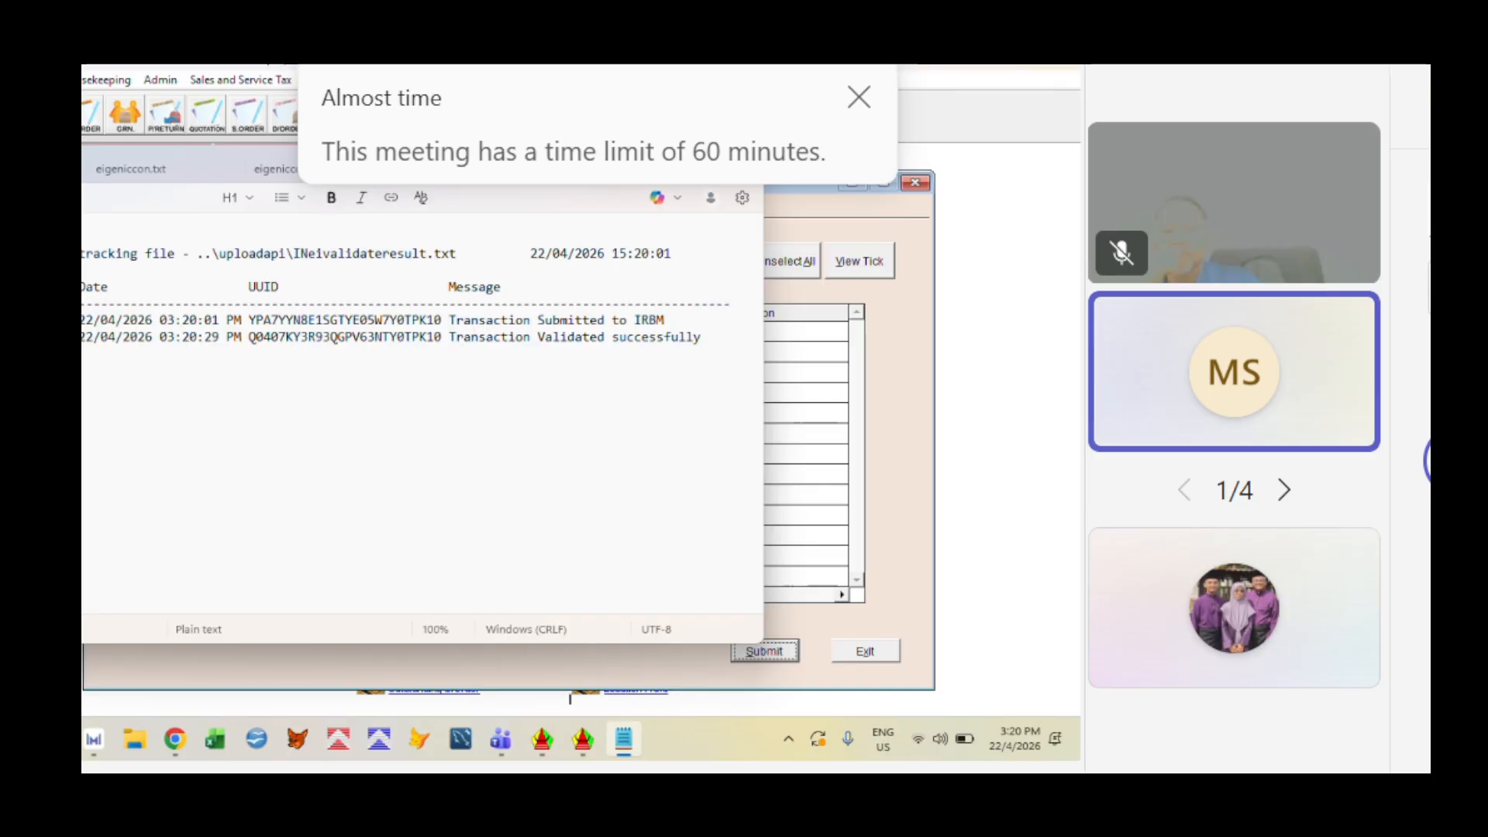
# Examine the submission and validation messages for both invoices in the tracking file, and close the text files
pyautogui.press('super+Up')
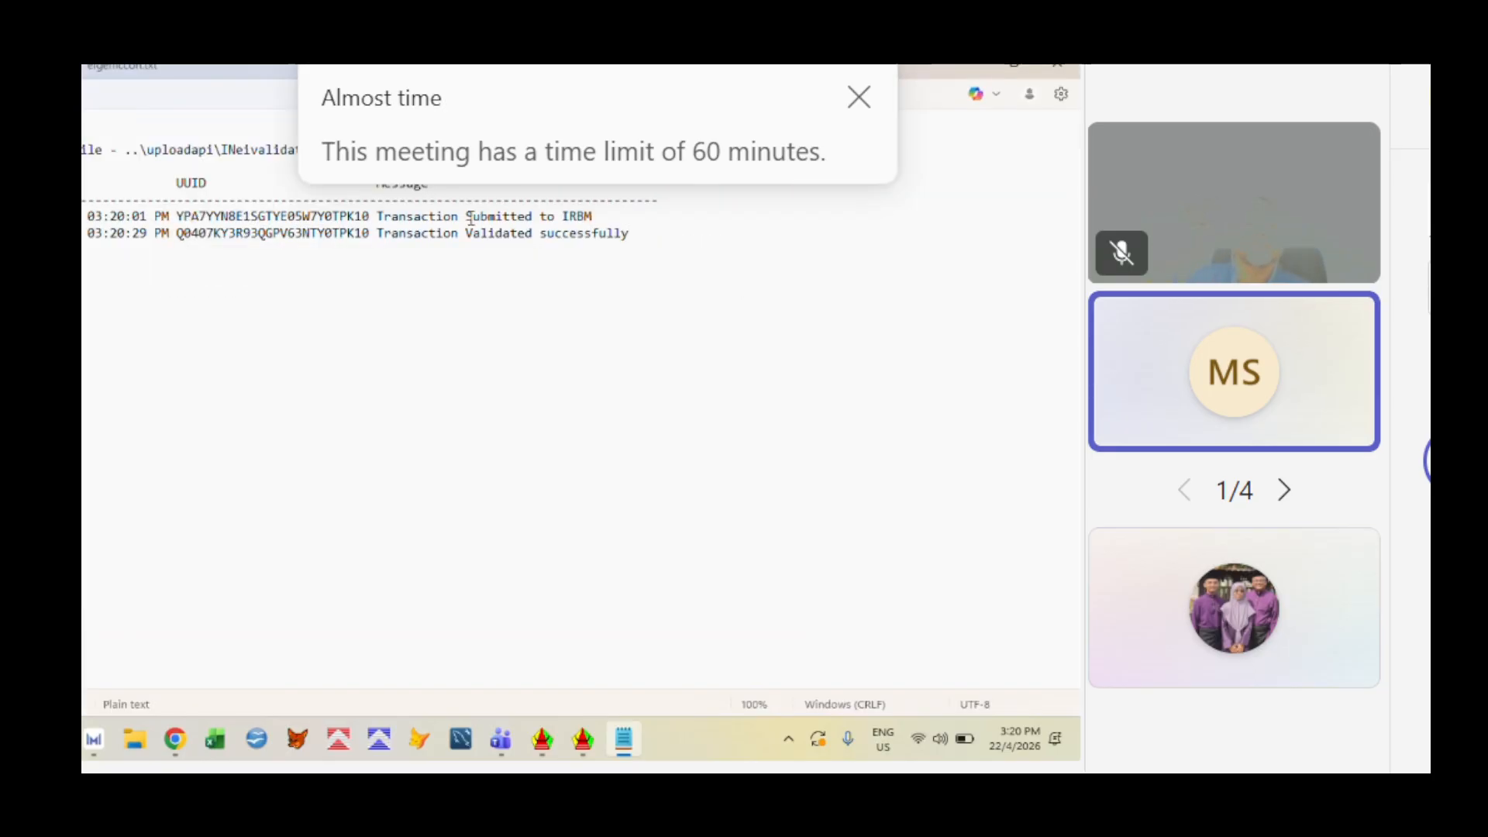
pyautogui.moveTo(465, 217); pyautogui.dragTo(602, 215)
pyautogui.moveTo(459, 232); pyautogui.dragTo(630, 234)
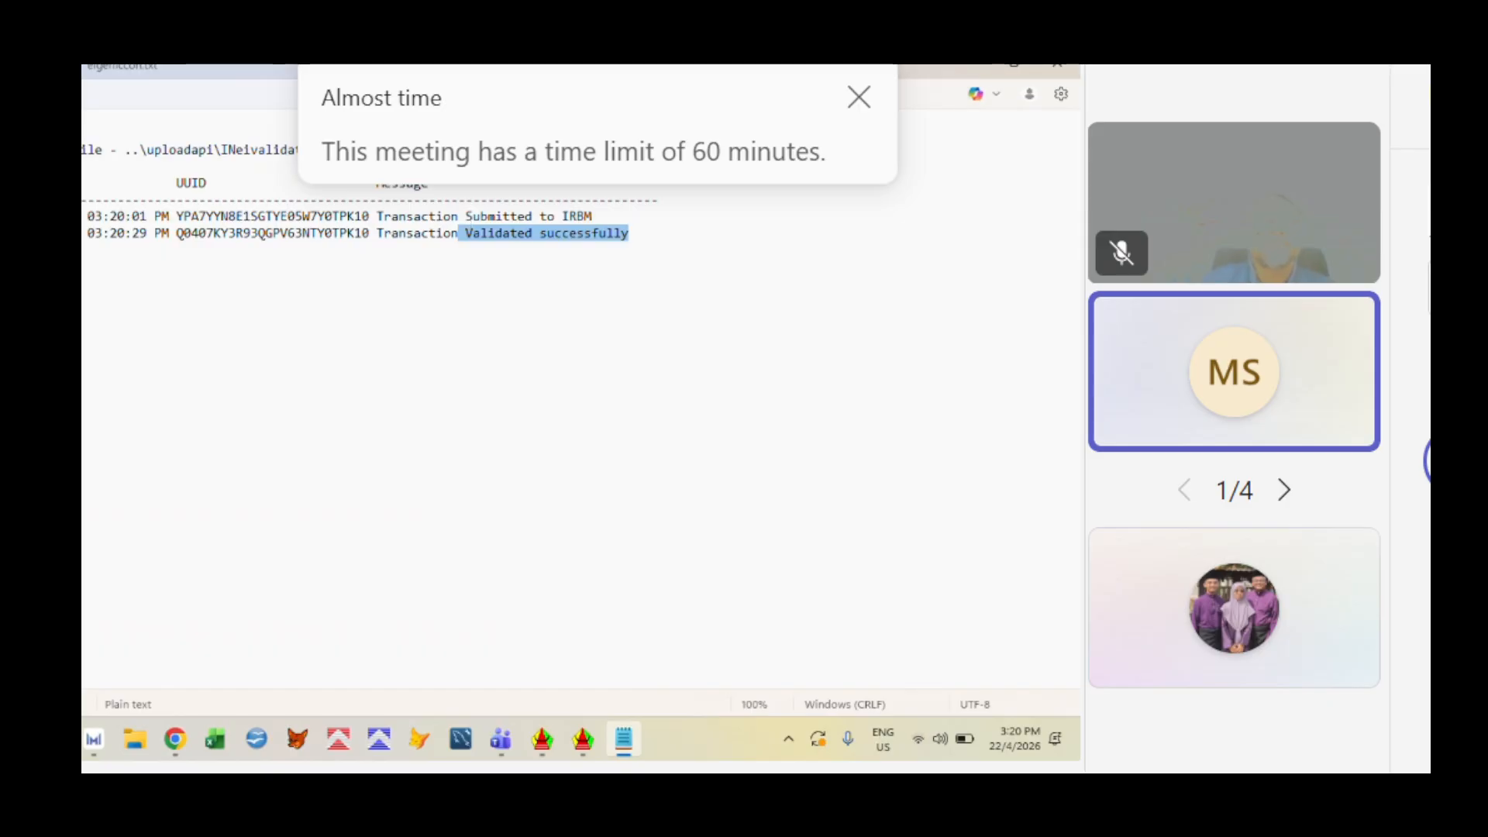
pyautogui.click(974, 65)
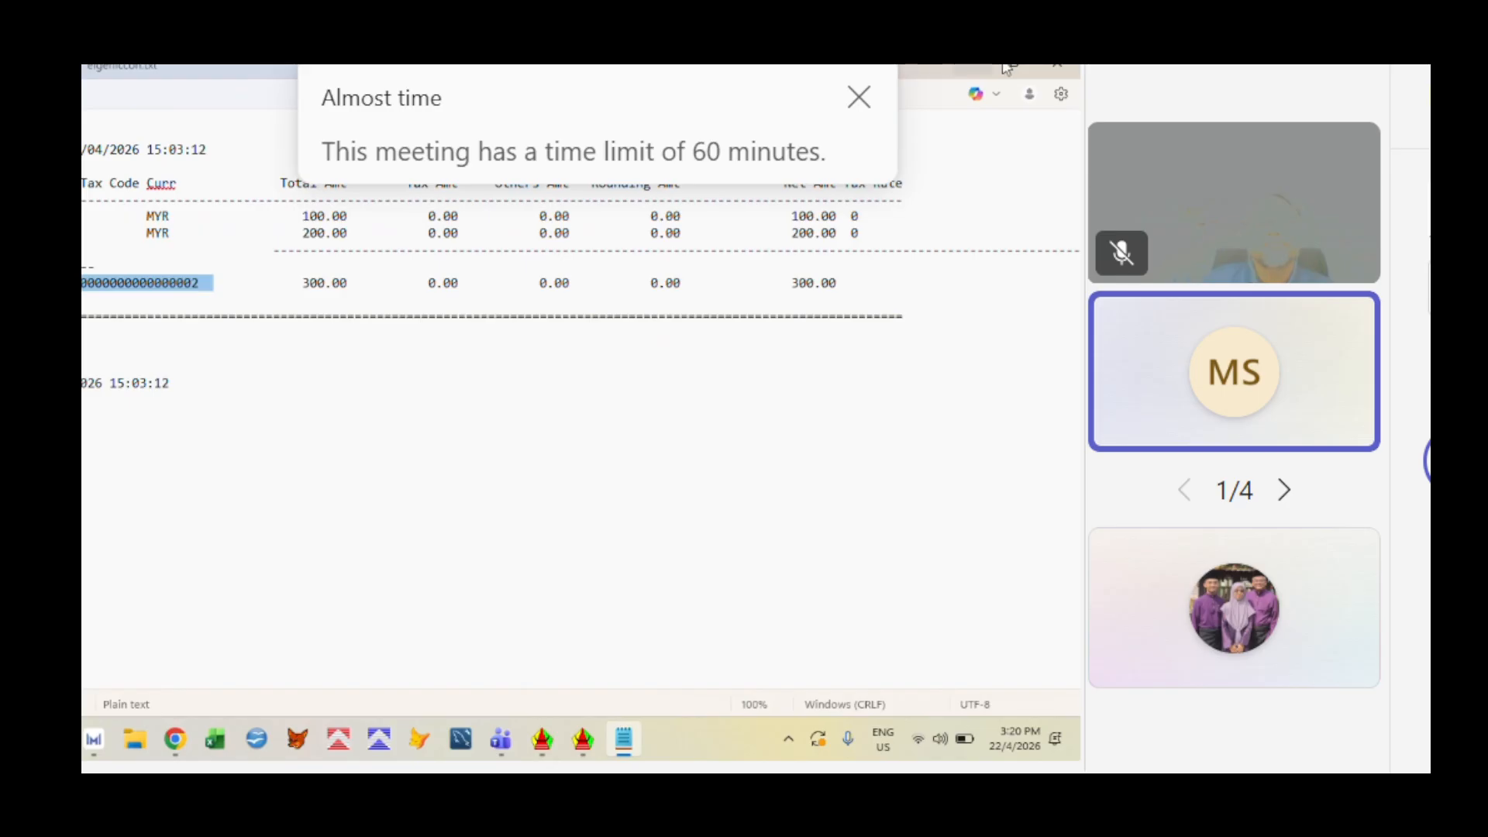
pyautogui.click(972, 68)
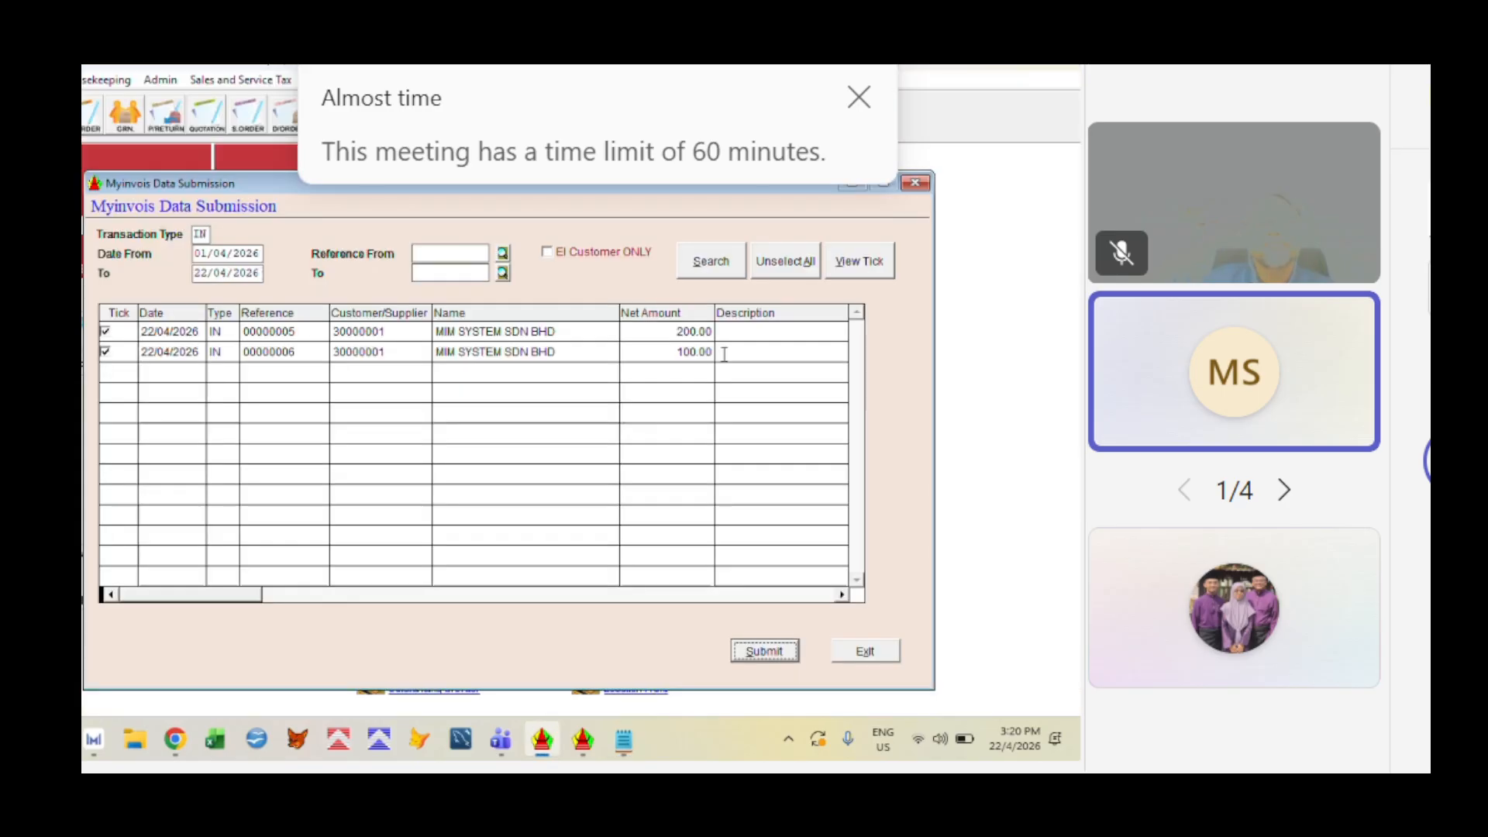
# Exit the data submission, reopen the invoices and go from the latest invoice to the previous one
pyautogui.click(860, 651)
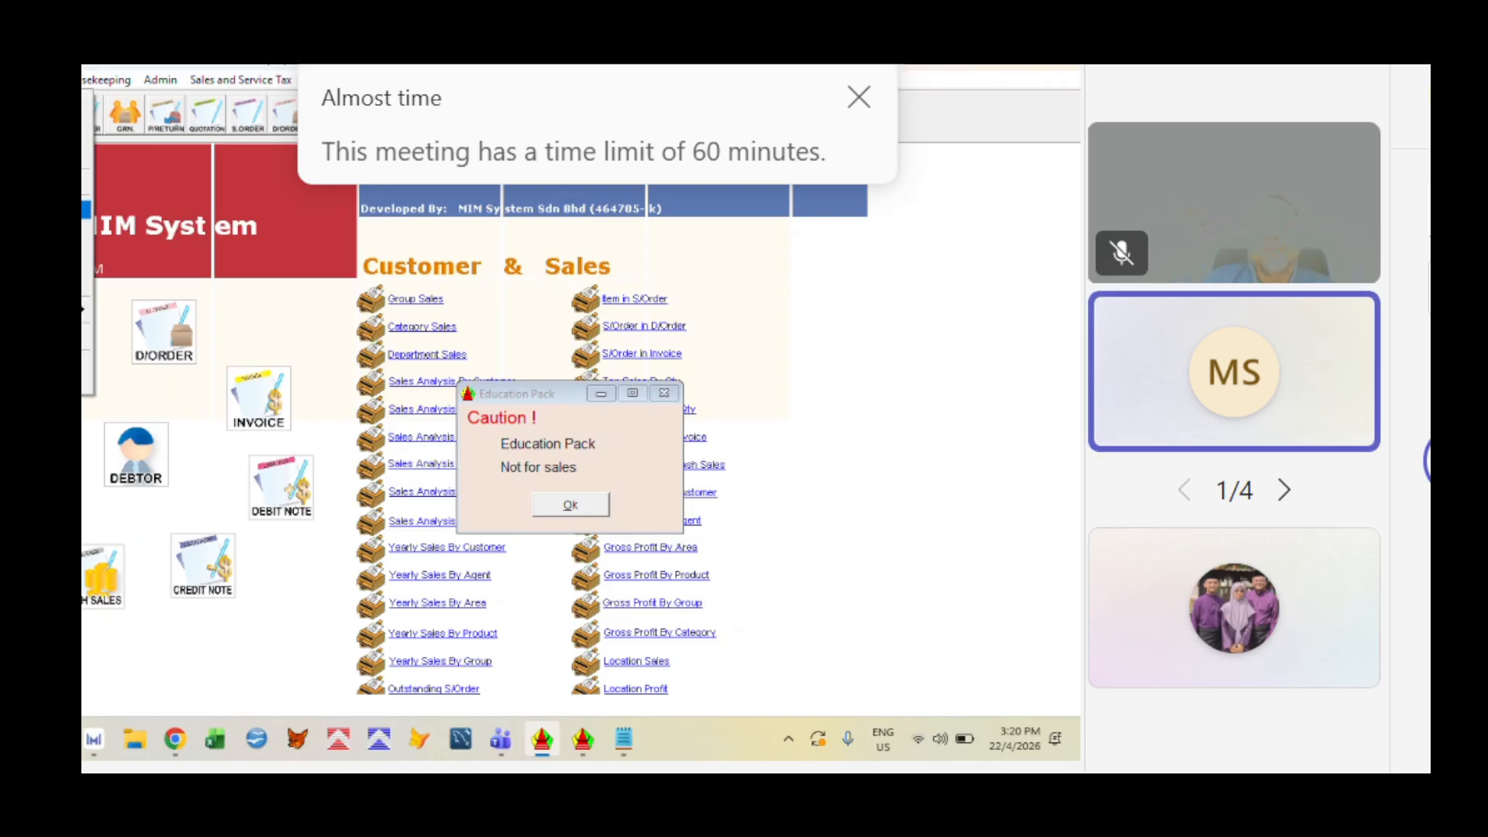
pyautogui.click(86, 210)
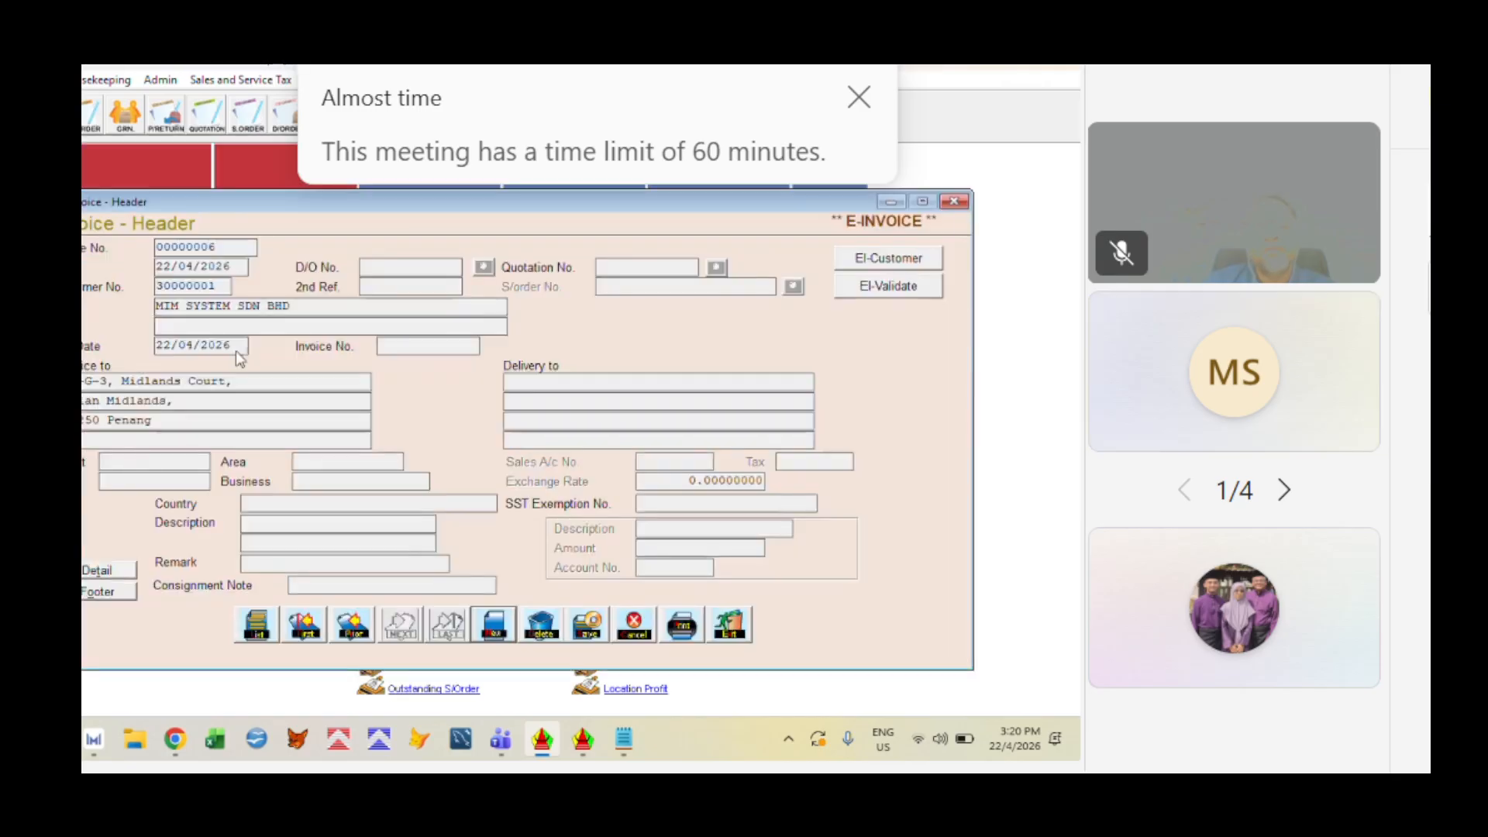
pyautogui.click(350, 634)
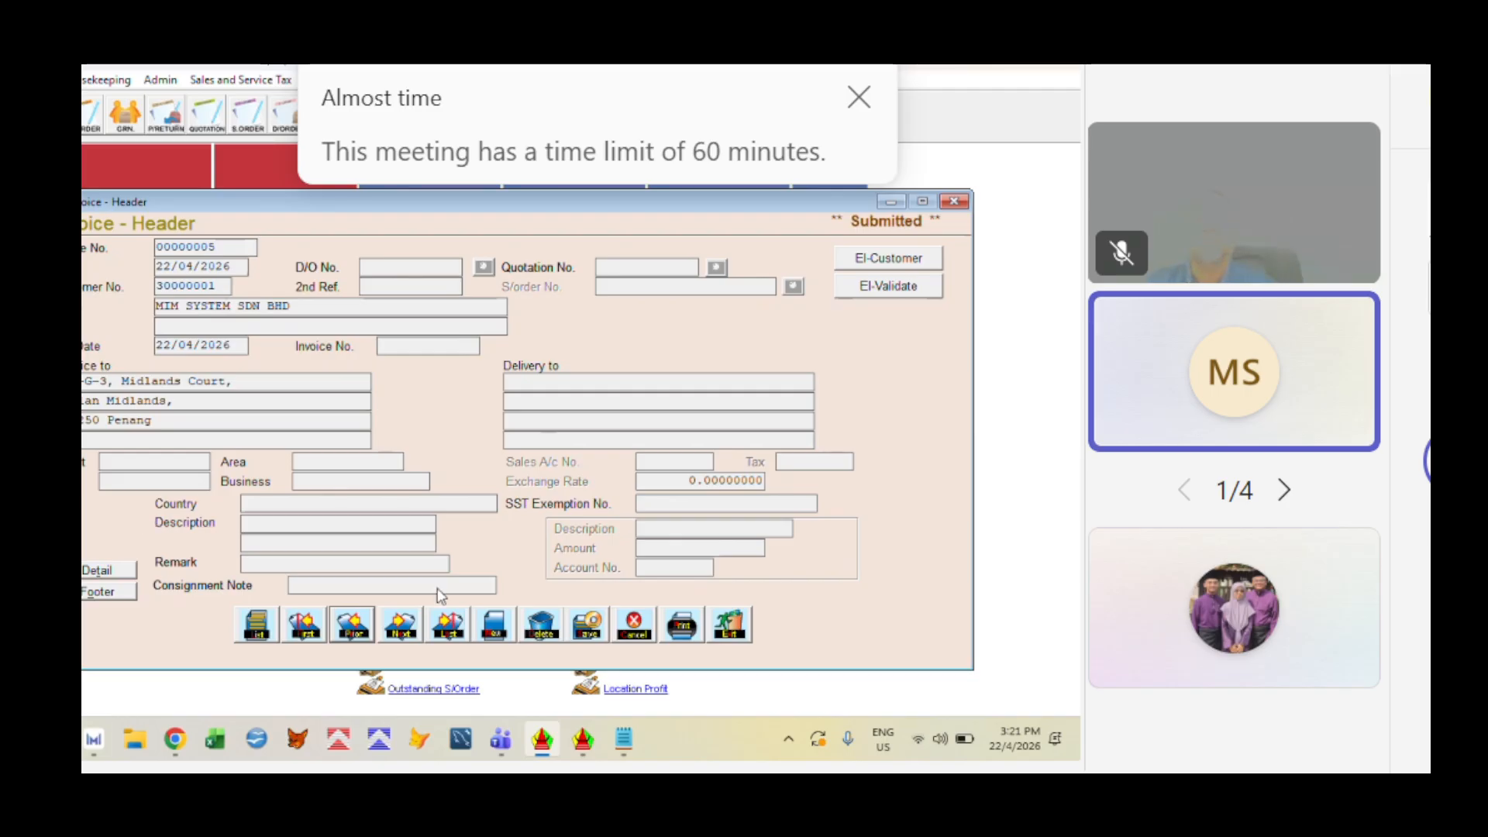
# Submit this invoice to IRBM again to update its validation status, and close the bill listing
pyautogui.click(508, 462)
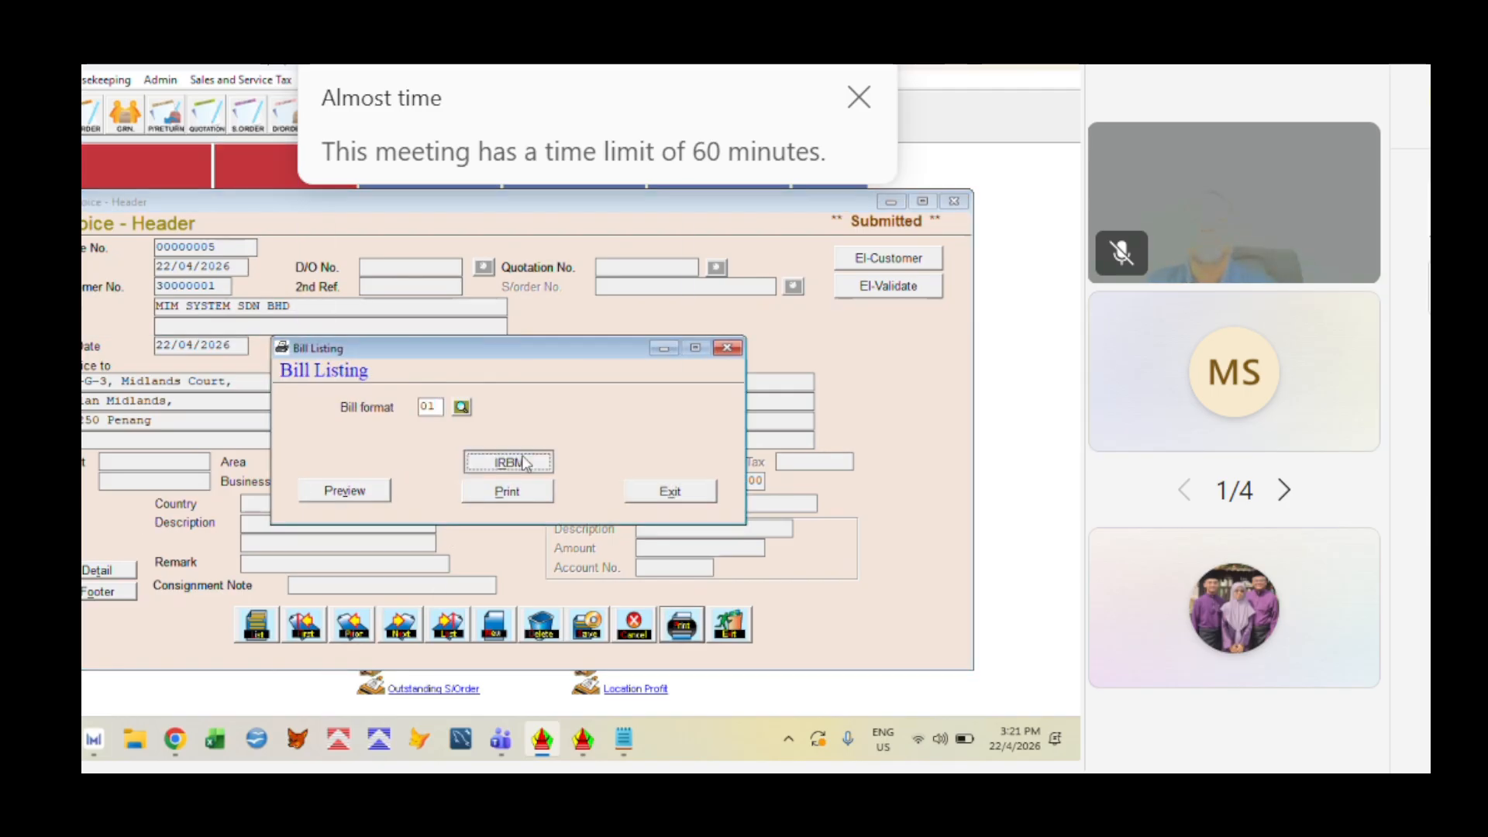
pyautogui.click(465, 450)
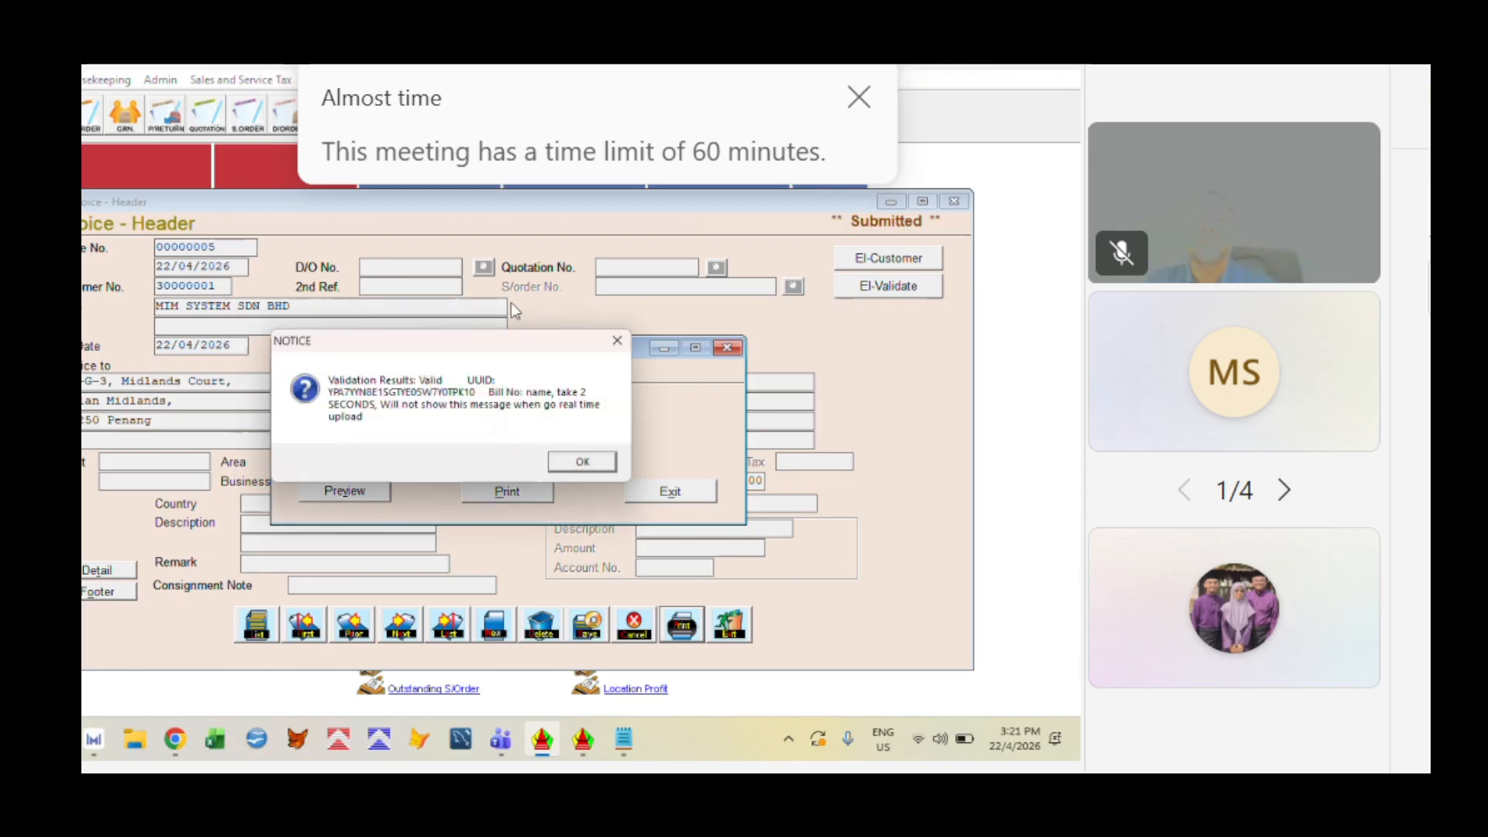
pyautogui.click(587, 459)
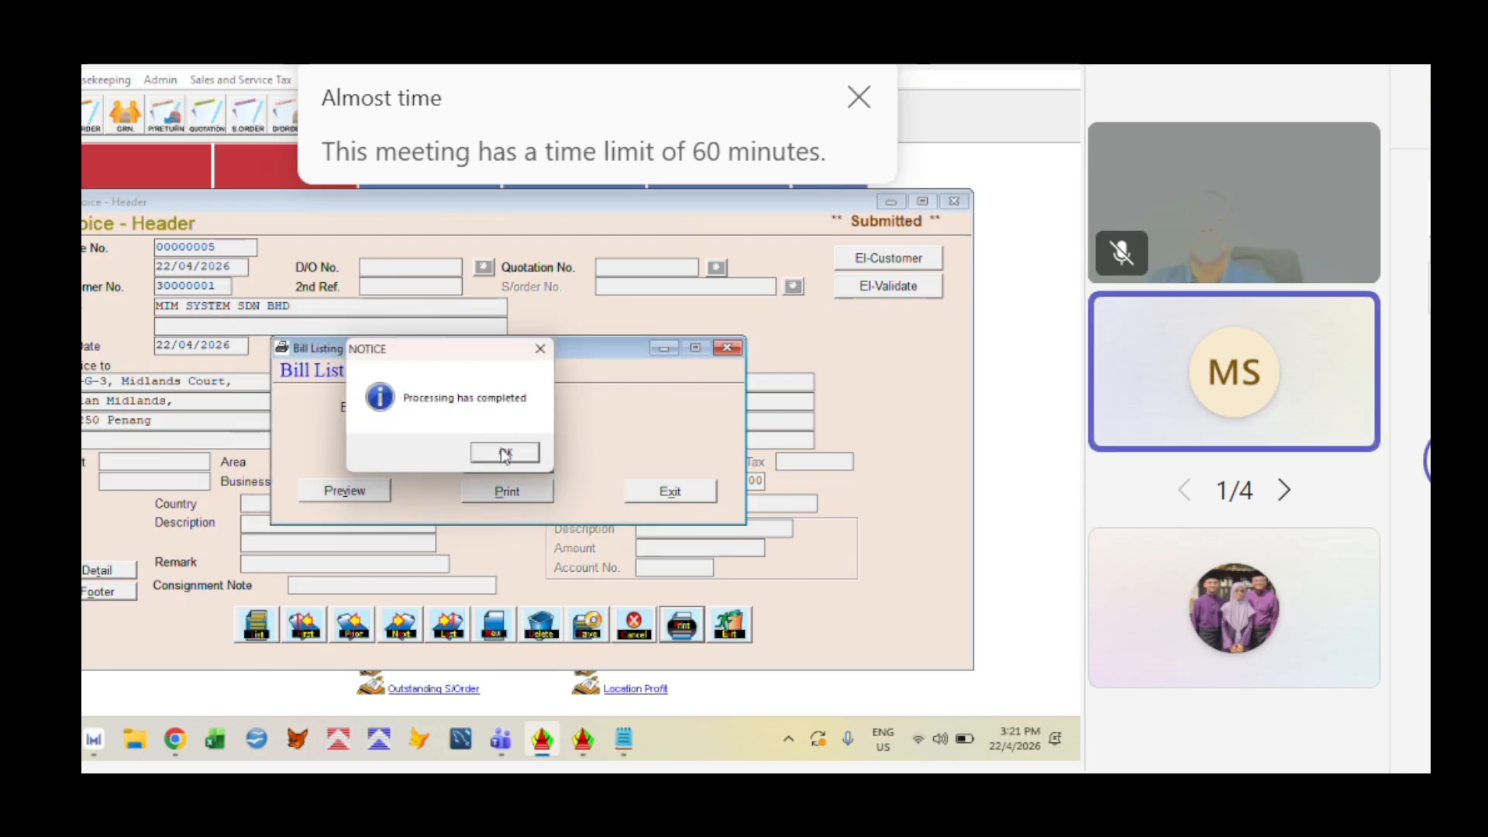
pyautogui.click(505, 452)
pyautogui.click(668, 490)
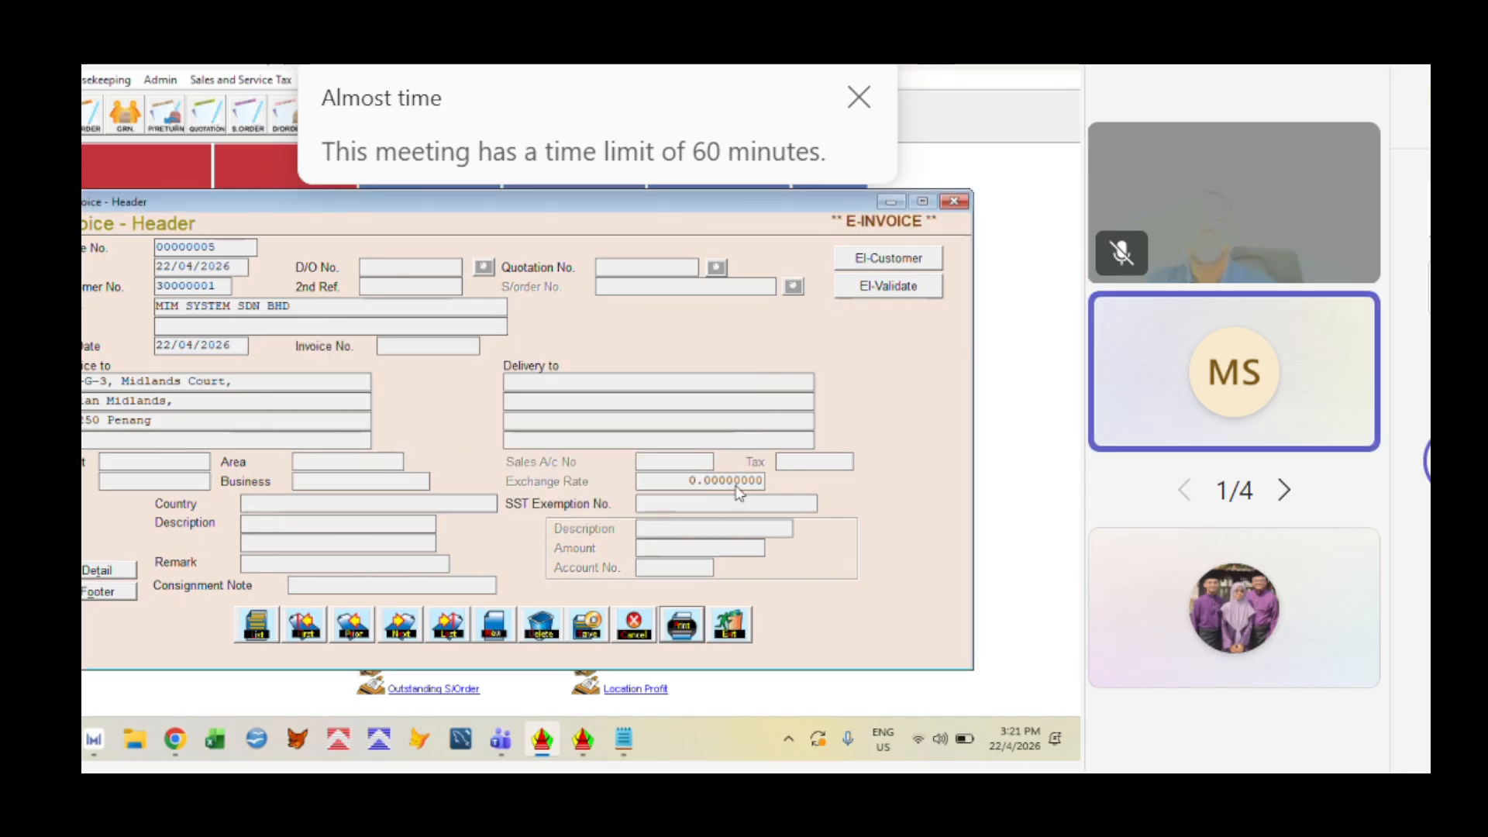